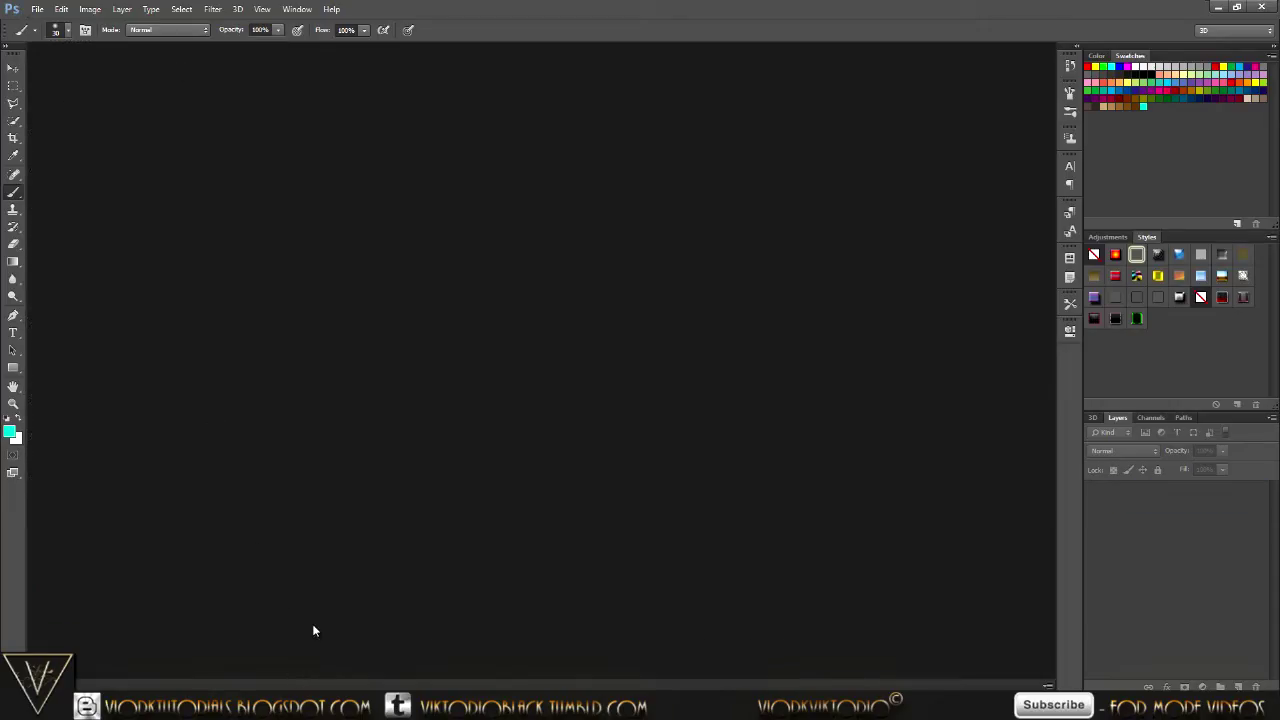
# Open the bald-head portrait JPEG from the Downloads folder in Photoshop.
pyautogui.hotkey('alt', 'Tab')
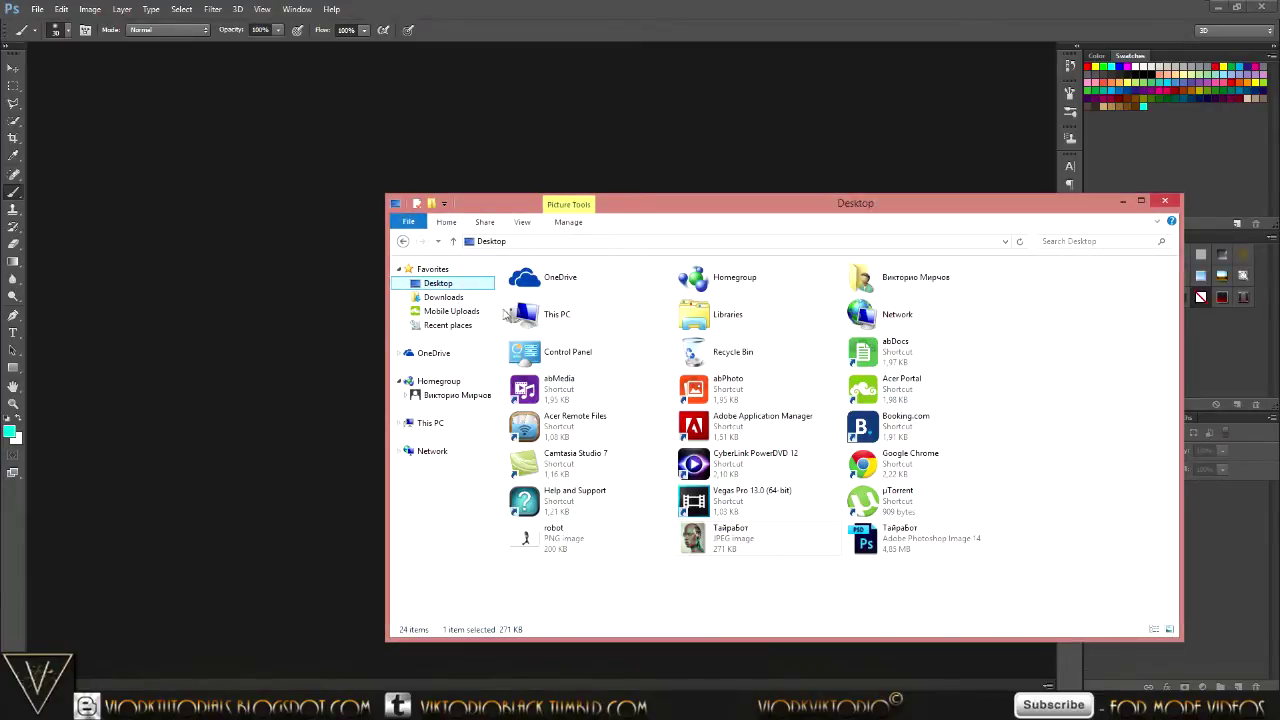
pyautogui.click(443, 297)
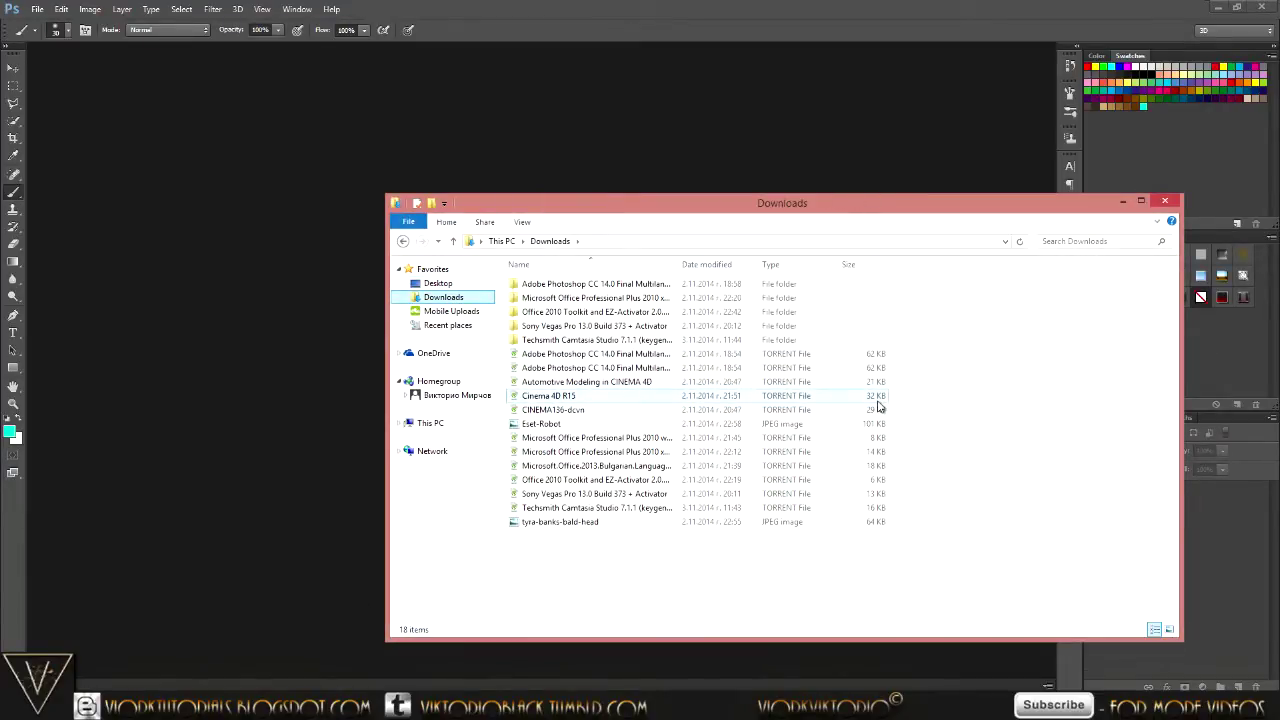
pyautogui.moveTo(560, 521)
pyautogui.mouseDown()
pyautogui.moveTo(342, 494)
pyautogui.moveTo(289, 464)
pyautogui.mouseUp()
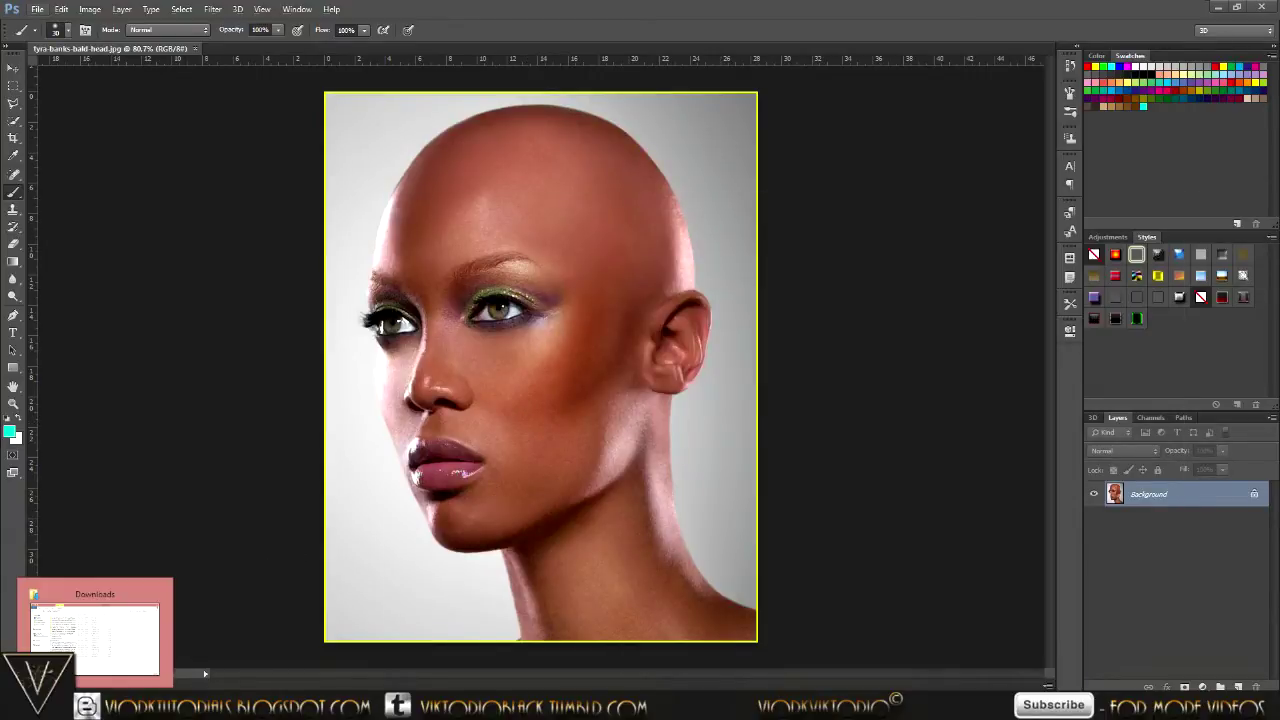
# Try placing the Eset-Robot image on the portrait, then cancel the placement.
pyautogui.click(96, 630)
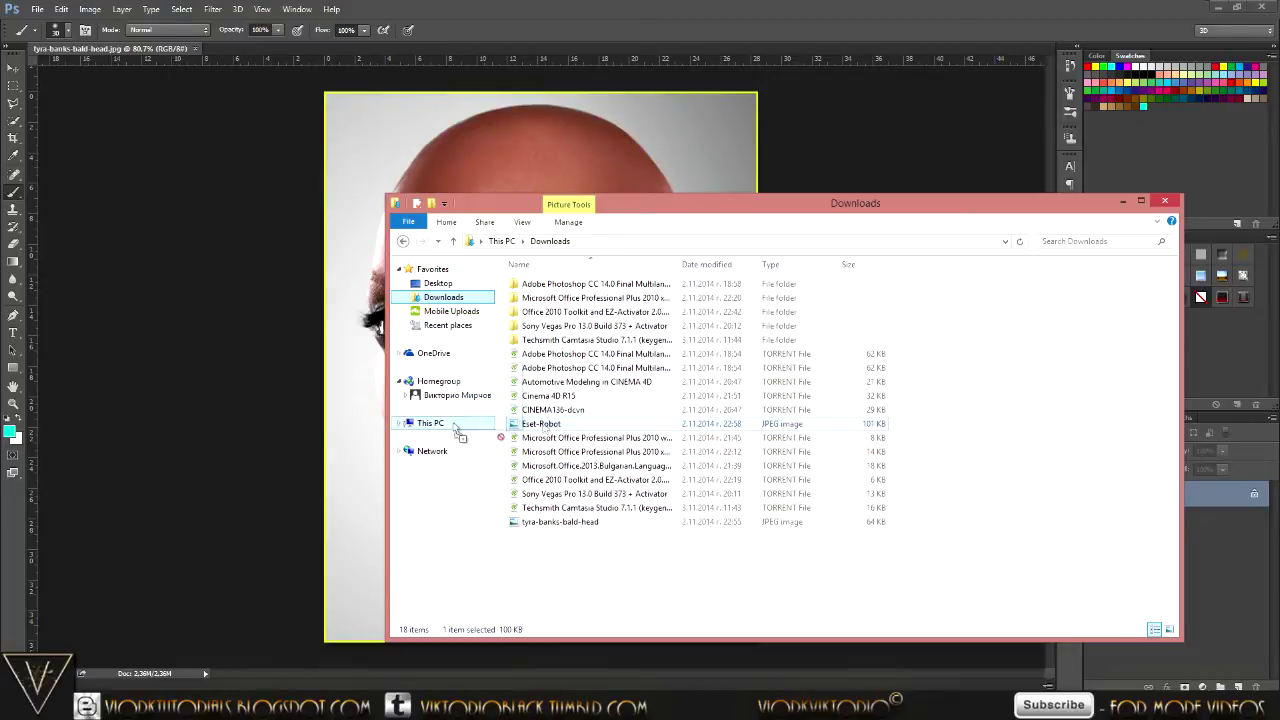
pyautogui.click(312, 425)
pyautogui.moveTo(325, 427); pyautogui.dragTo(325, 425)
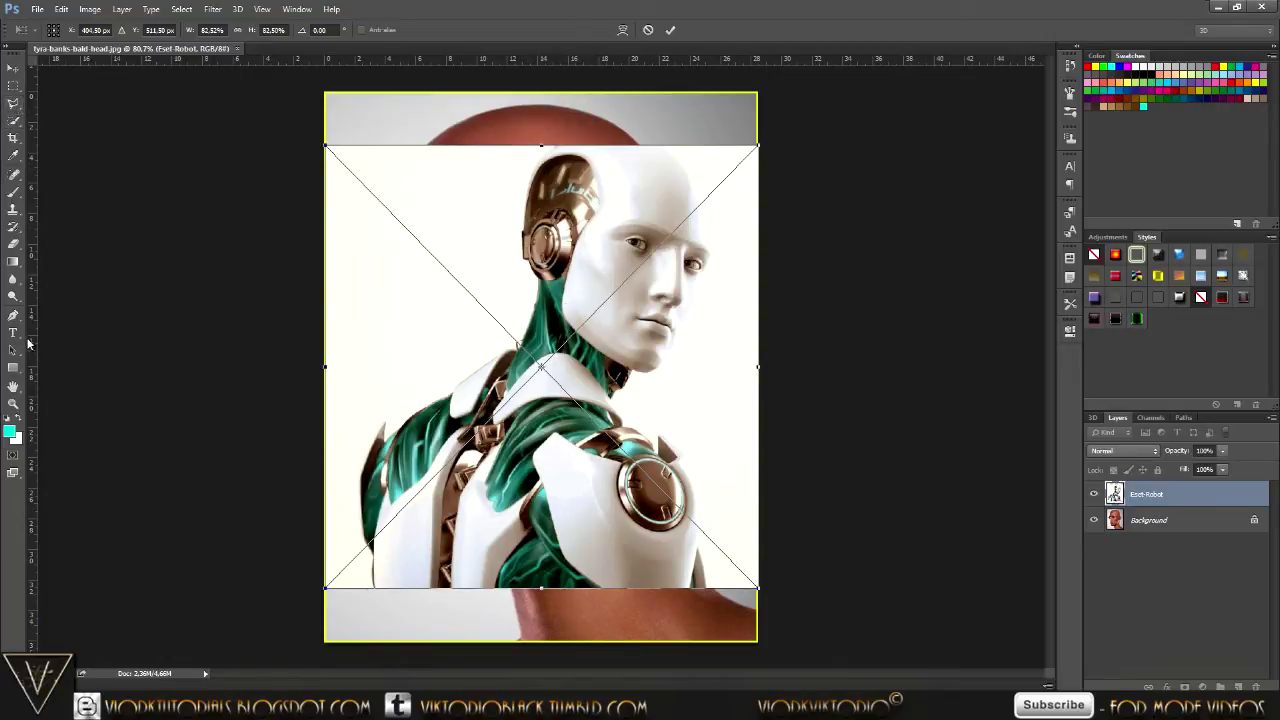
pyautogui.click(648, 29)
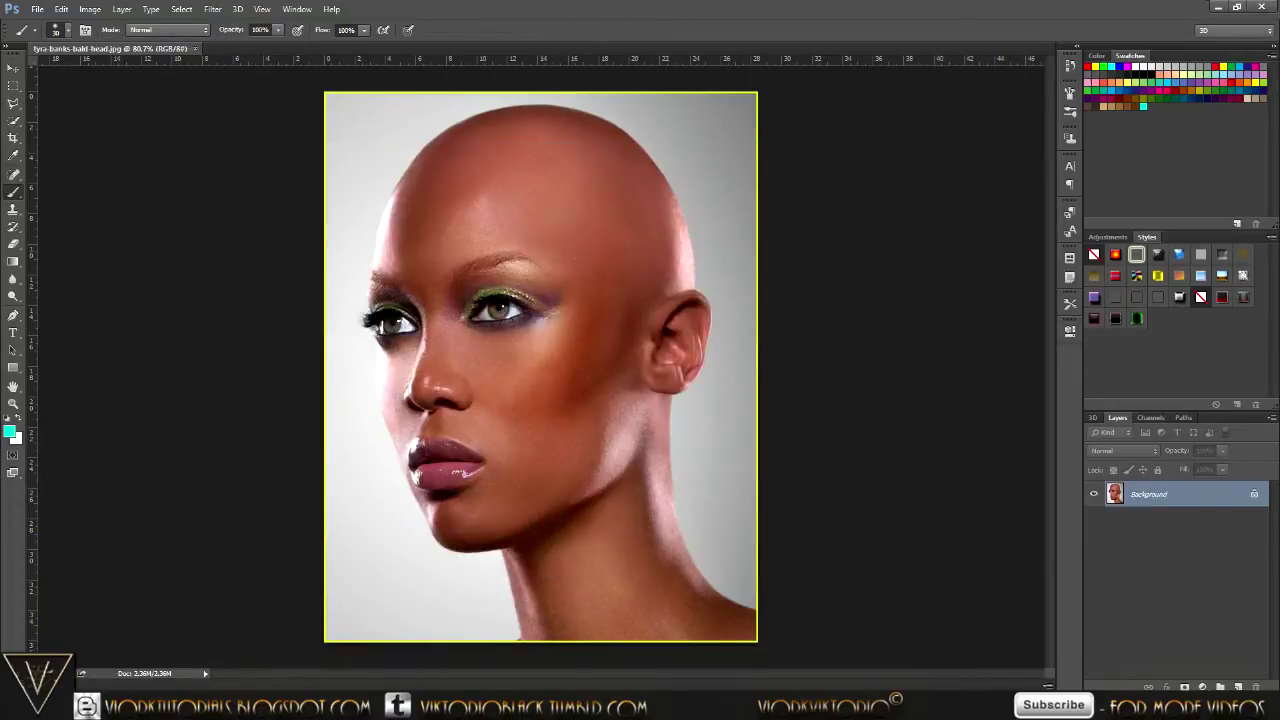
pyautogui.hotkey('alt', 'Tab')
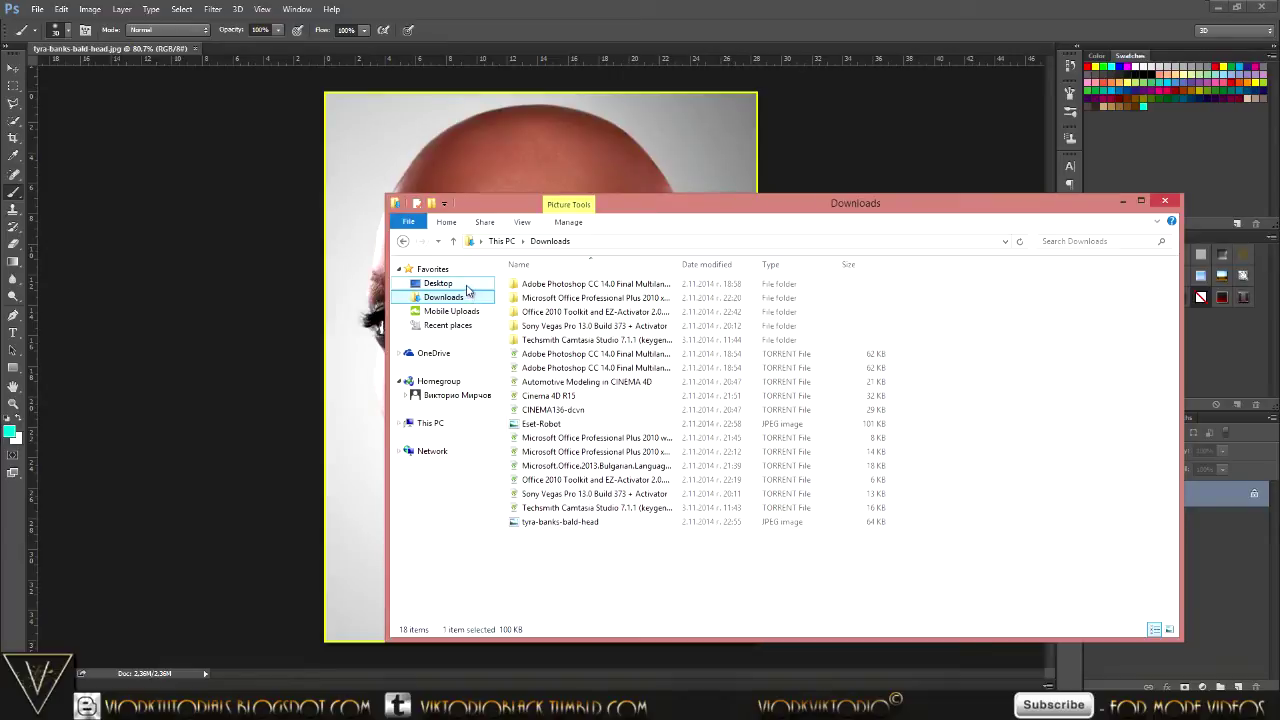
# Place robot.png from the Desktop onto the portrait.
pyautogui.click(468, 284)
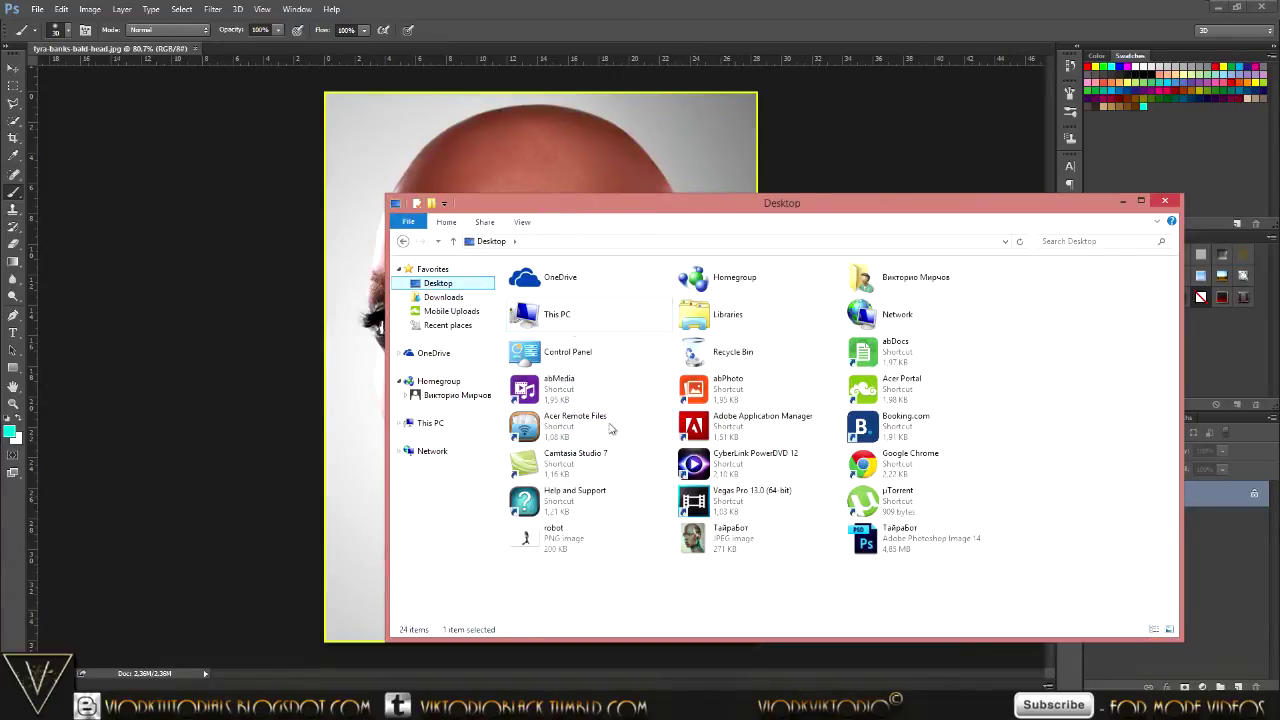
pyautogui.click(538, 542)
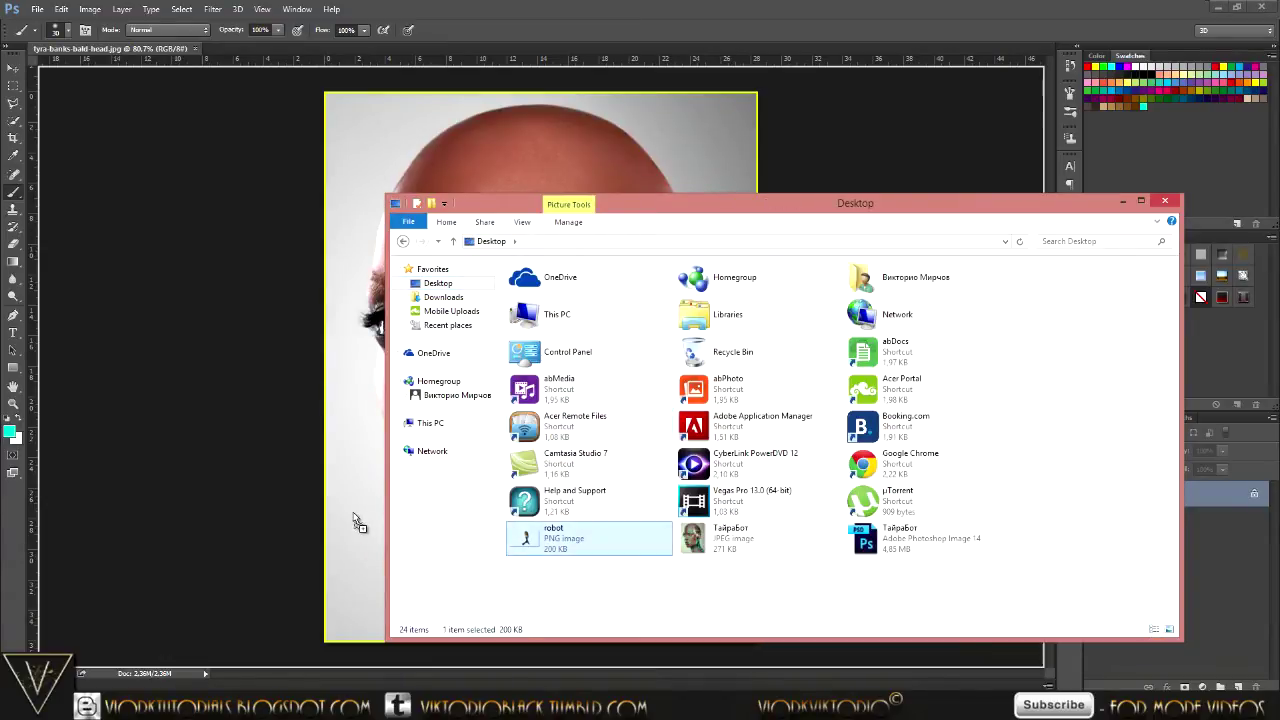
pyautogui.click(357, 519)
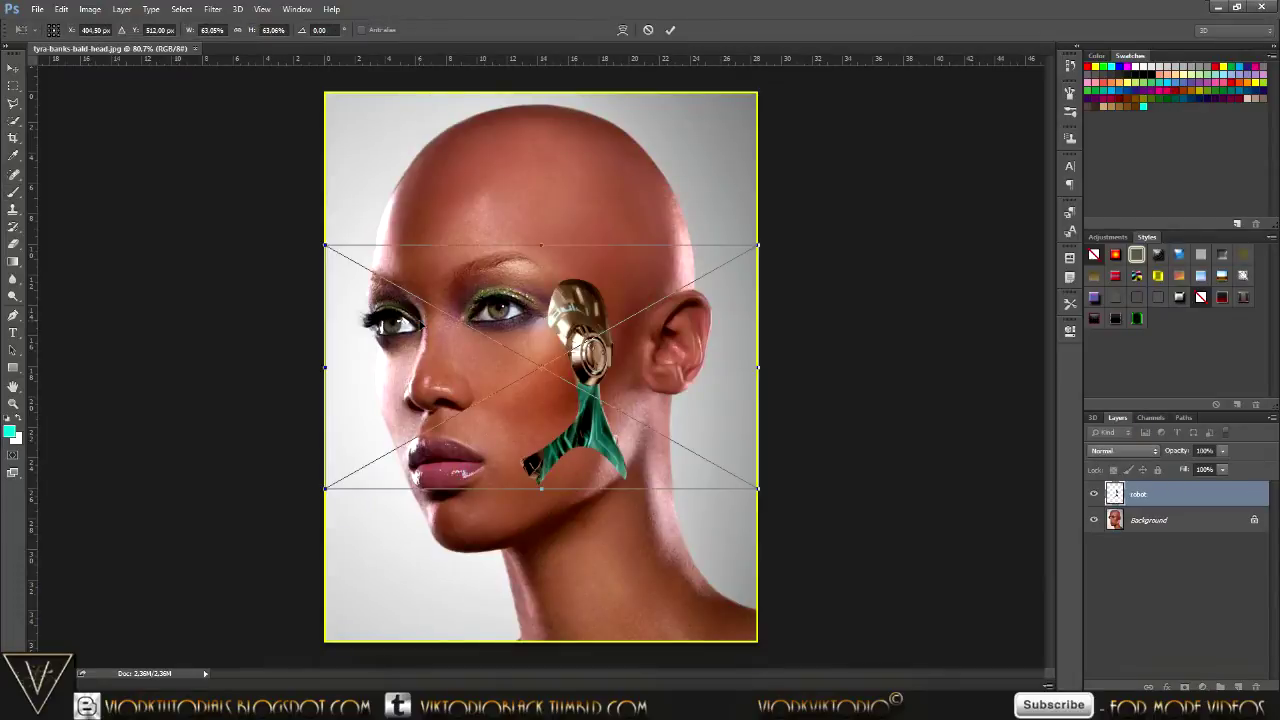
# Enlarge the robot image so its head panel and neck cover the portrait, and commit.
pyautogui.scroll(-1, 604, 340)
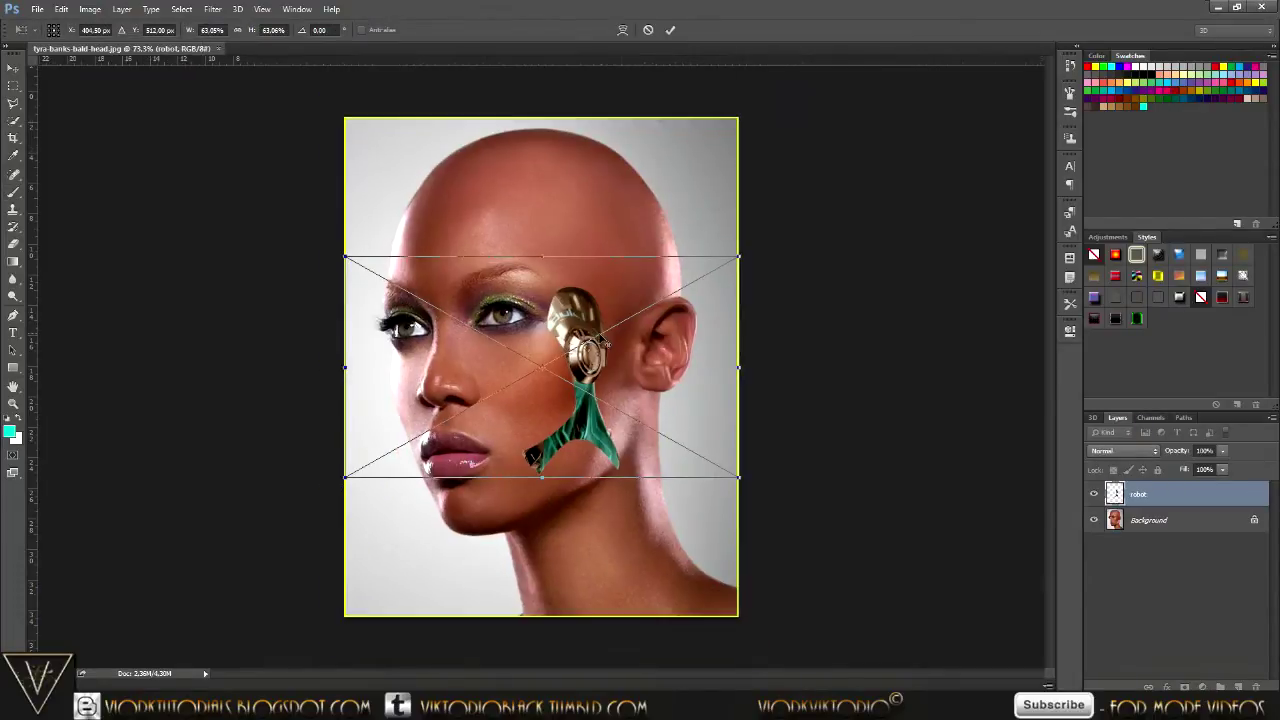
pyautogui.scroll(-3, 630, 325)
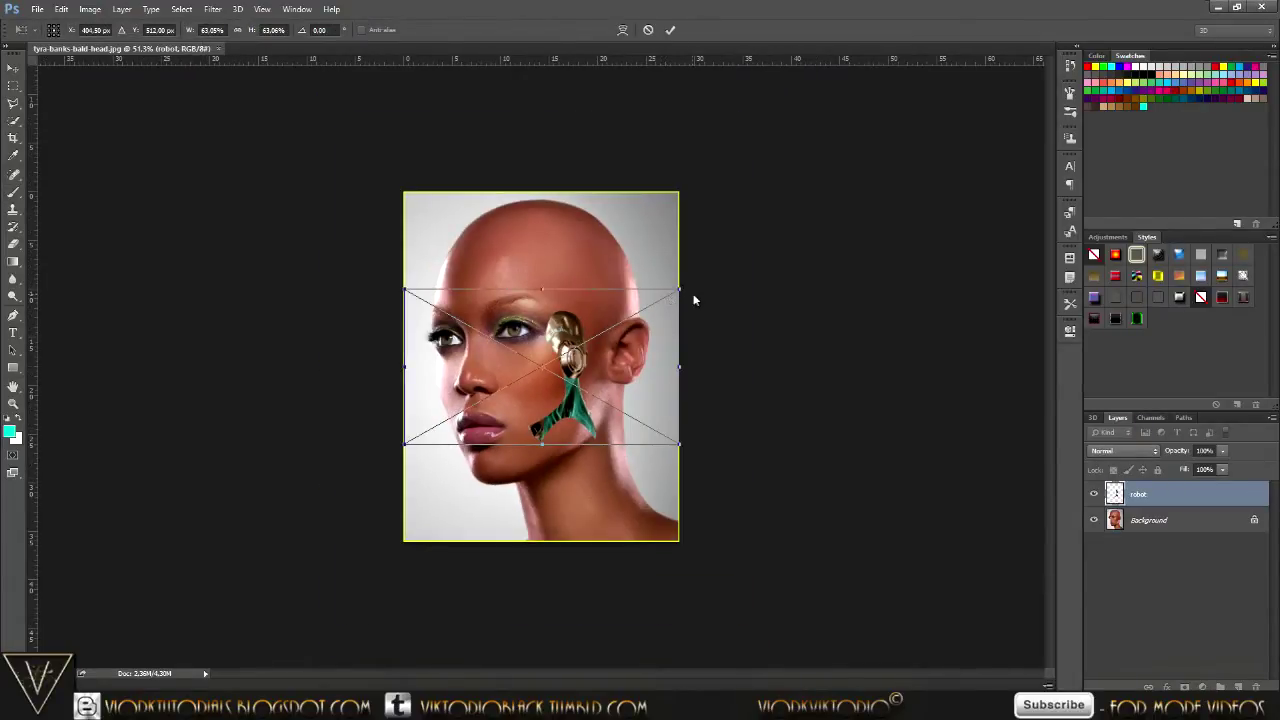
pyautogui.moveTo(679, 292); pyautogui.dragTo(770, 208)
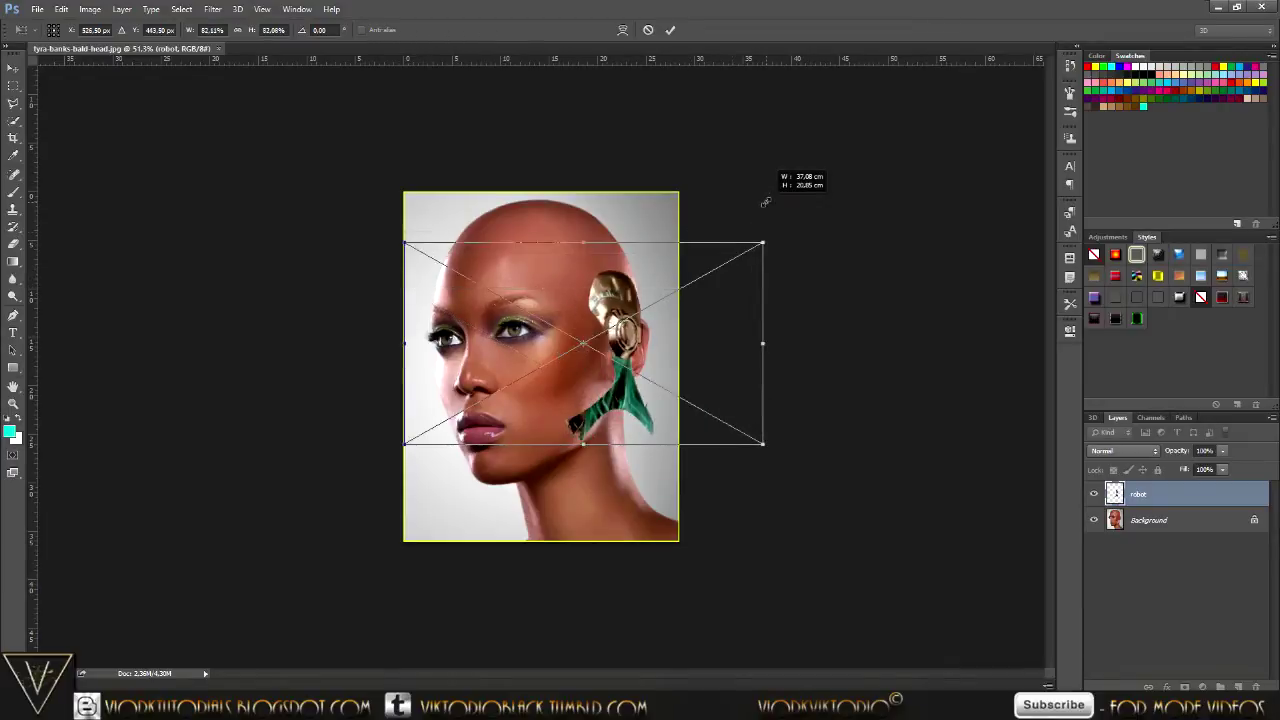
pyautogui.moveTo(390, 432); pyautogui.dragTo(236, 580)
pyautogui.moveTo(799, 226)
pyautogui.mouseDown()
pyautogui.moveTo(858, 186)
pyautogui.moveTo(849, 198)
pyautogui.mouseUp()
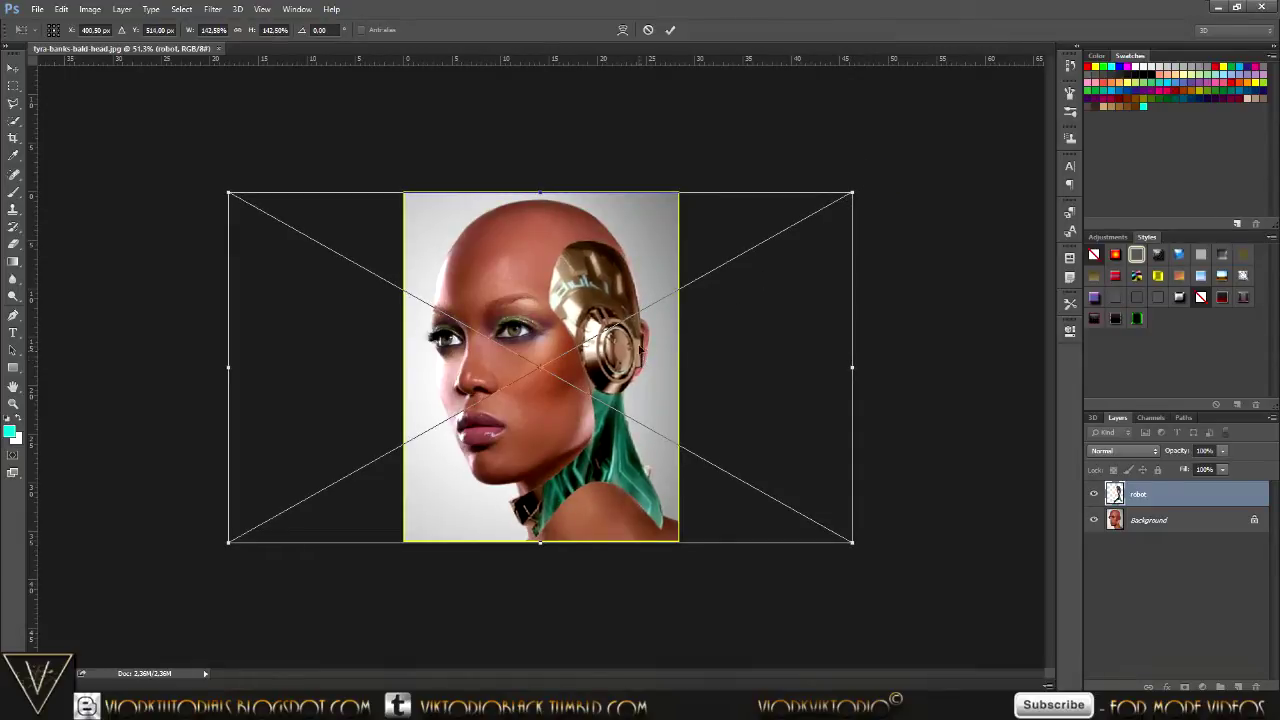
pyautogui.click(670, 30)
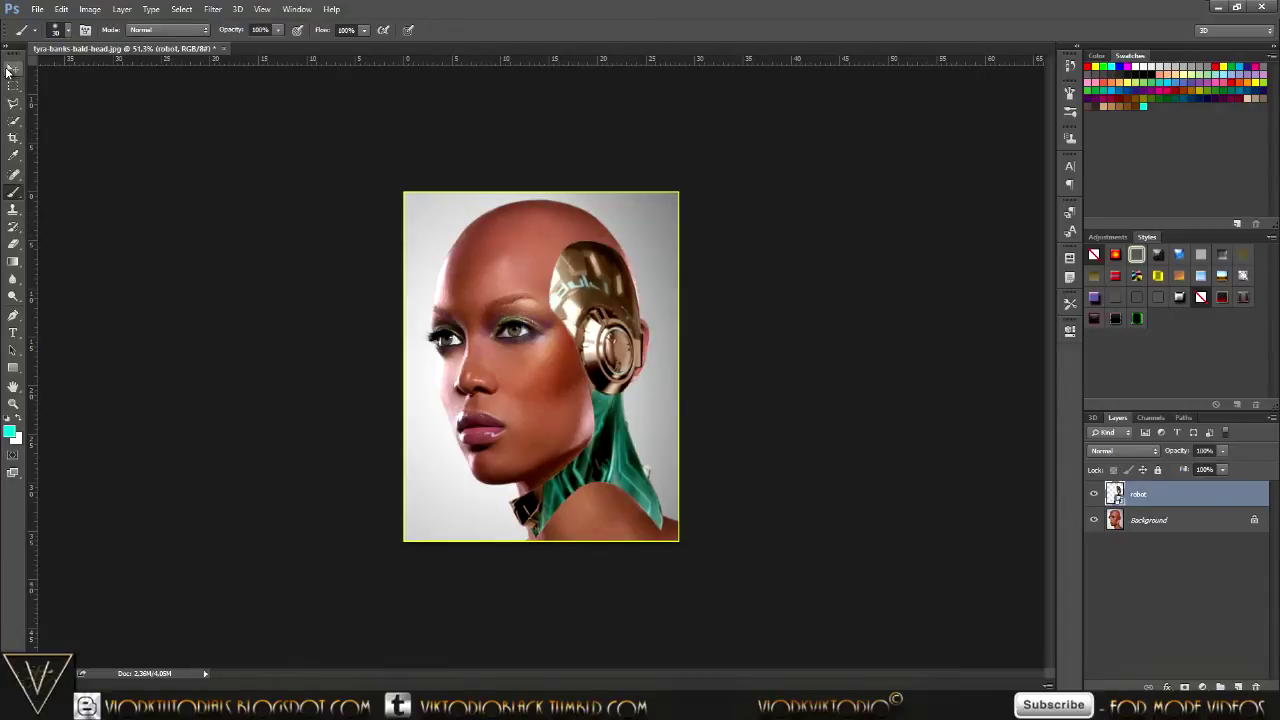
# Nudge the robot layer into place over the head and rasterize it.
pyautogui.click(13, 68)
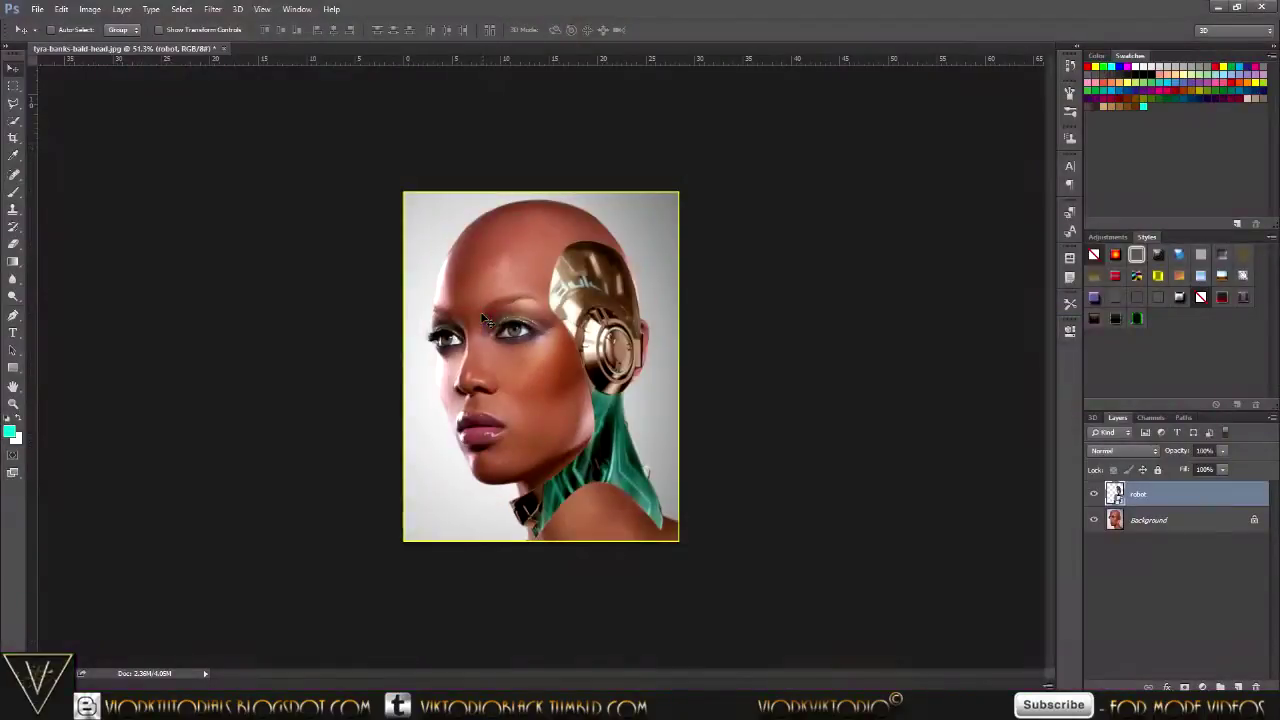
pyautogui.scroll(5, 505, 350)
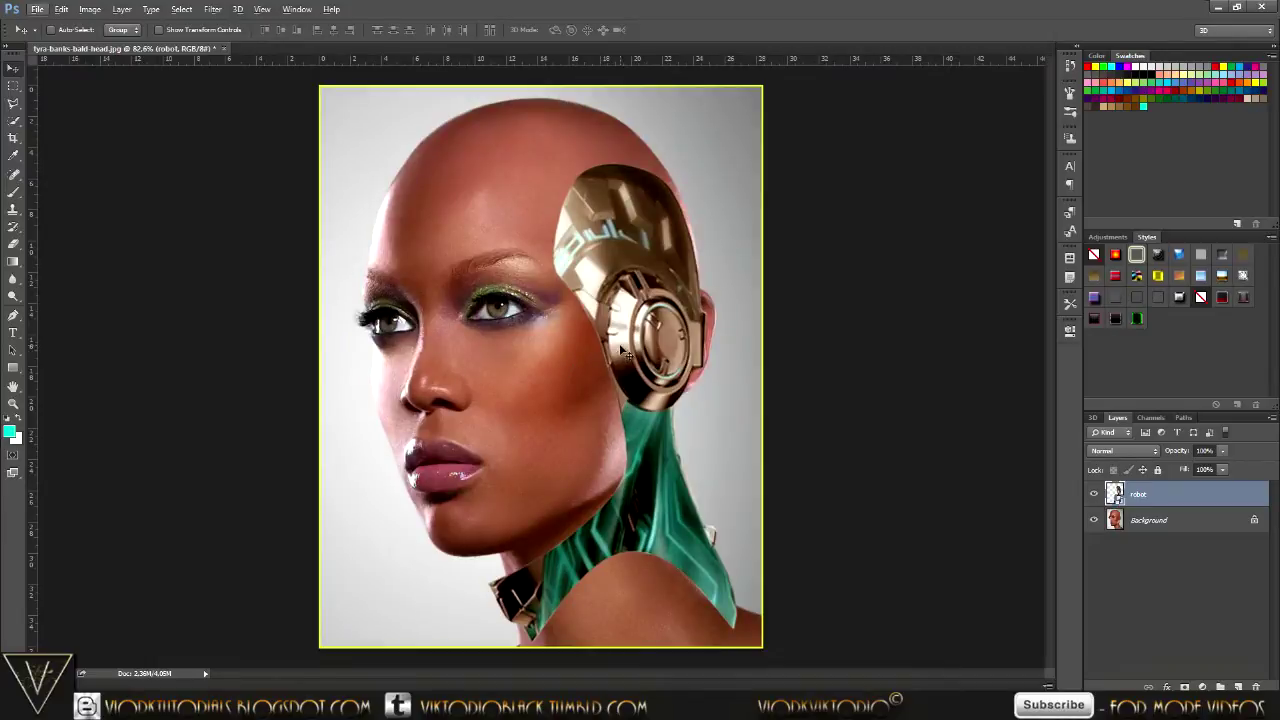
pyautogui.moveTo(652, 342); pyautogui.dragTo(653, 342)
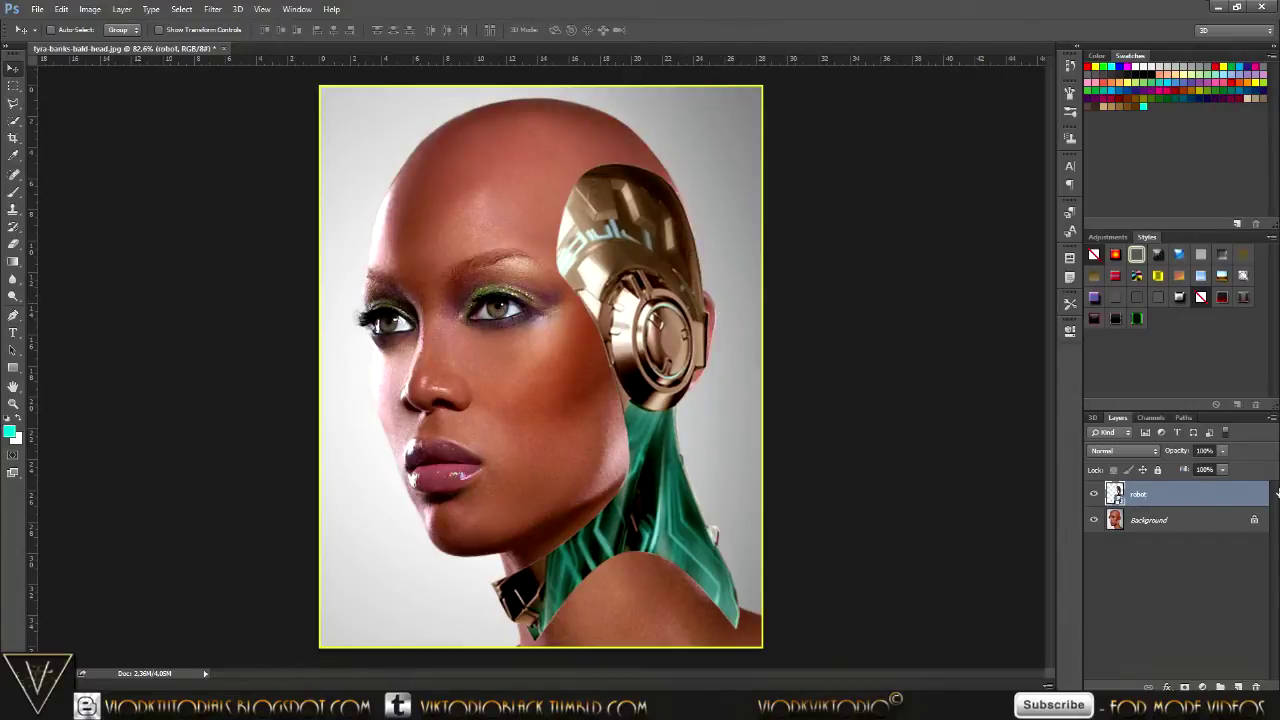
pyautogui.rightClick(1179, 493)
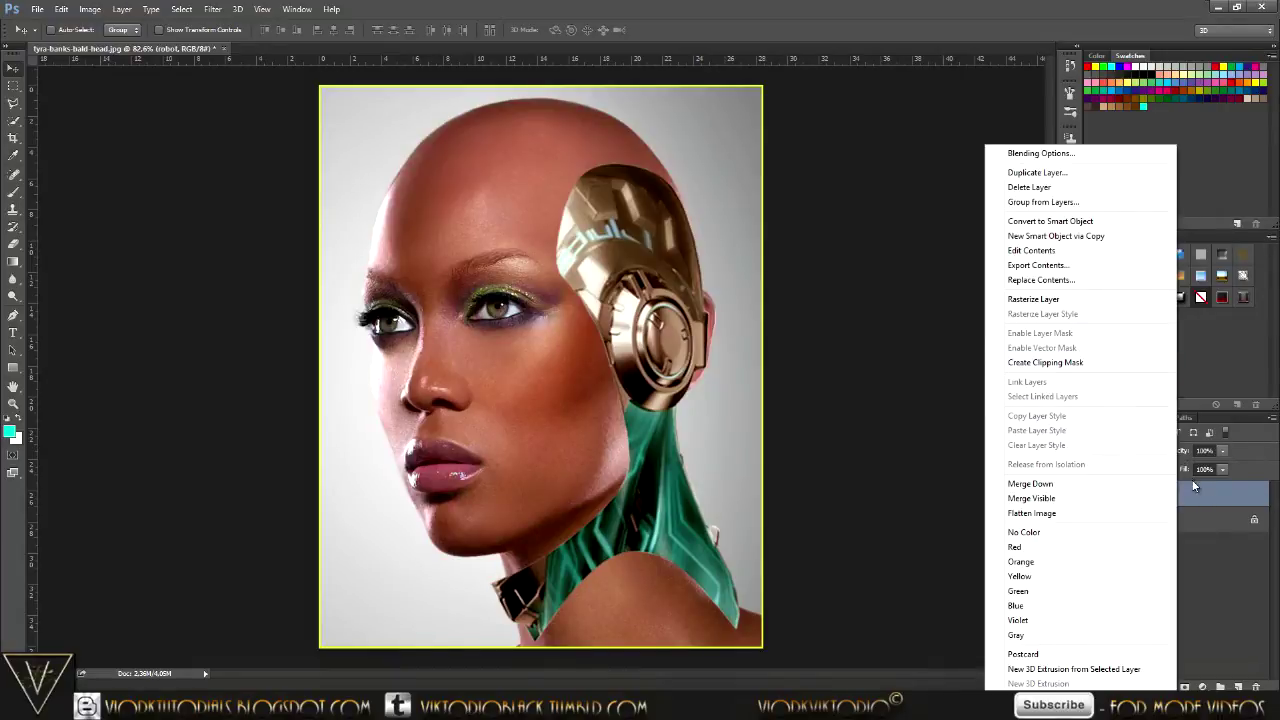
pyautogui.click(1040, 299)
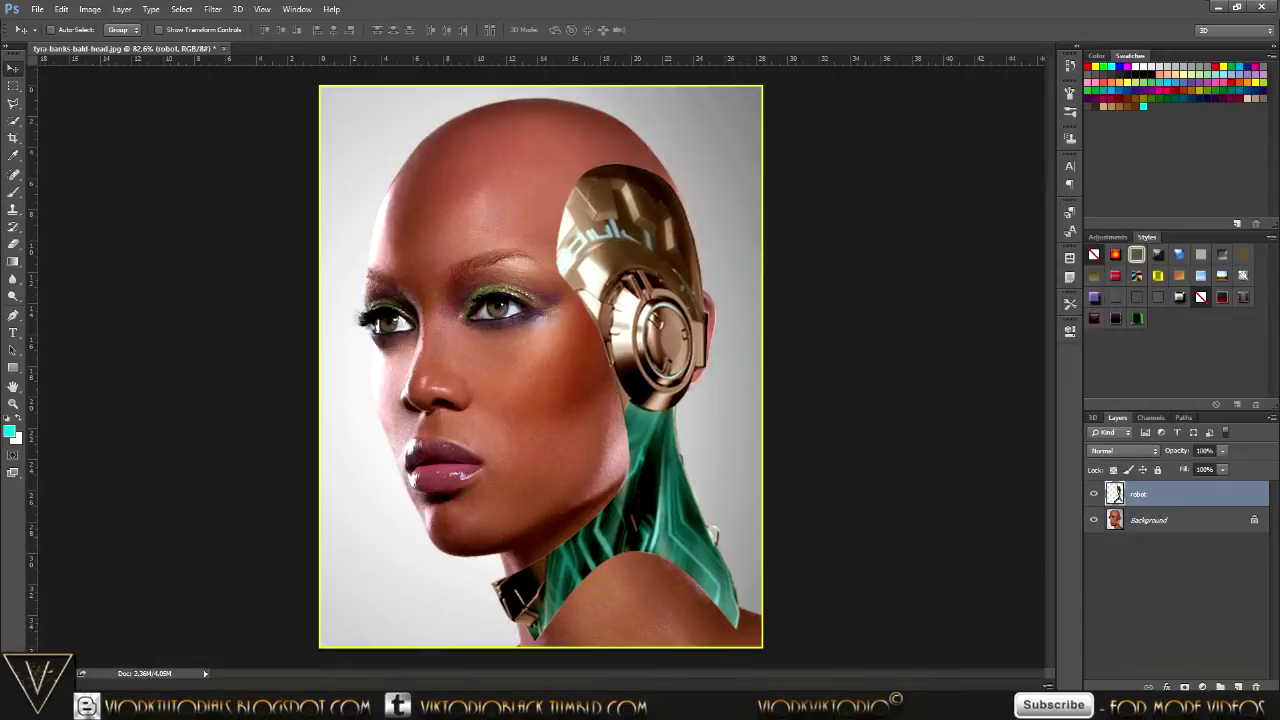
# Outline the neck area below the jaw with the Polygonal Lasso.
pyautogui.click(10, 104)
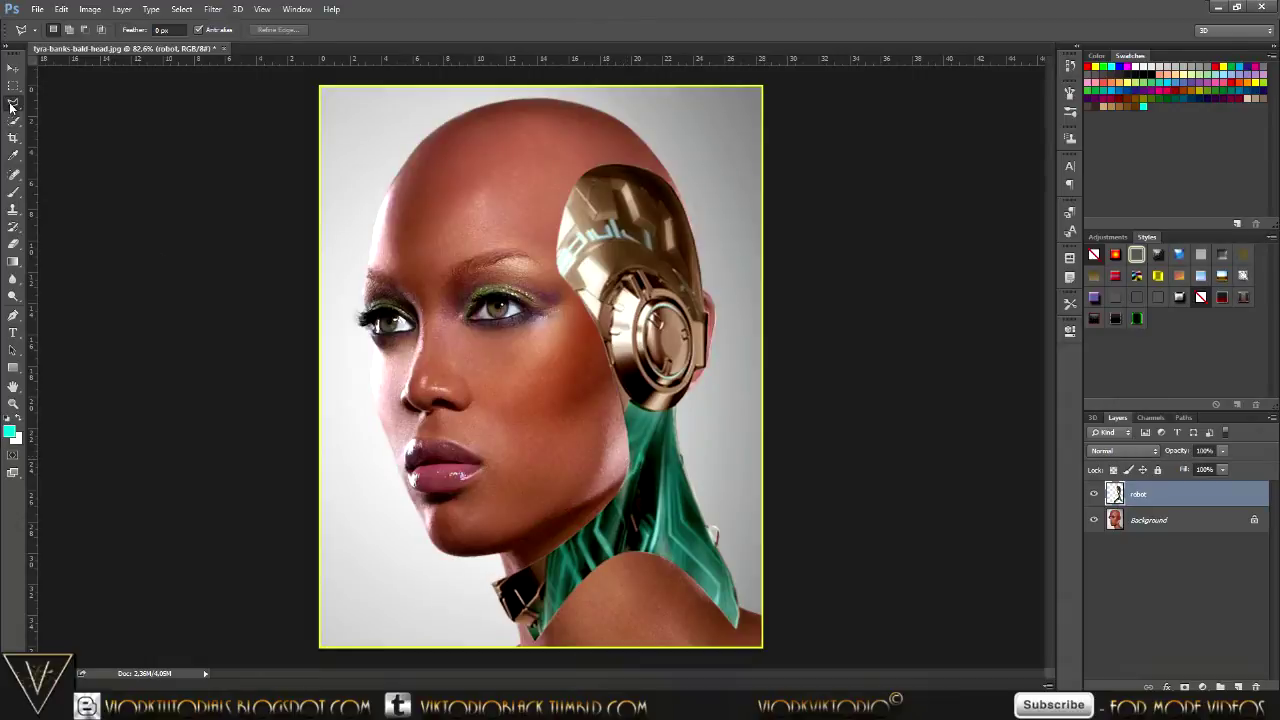
pyautogui.rightClick(13, 106)
pyautogui.click(48, 116)
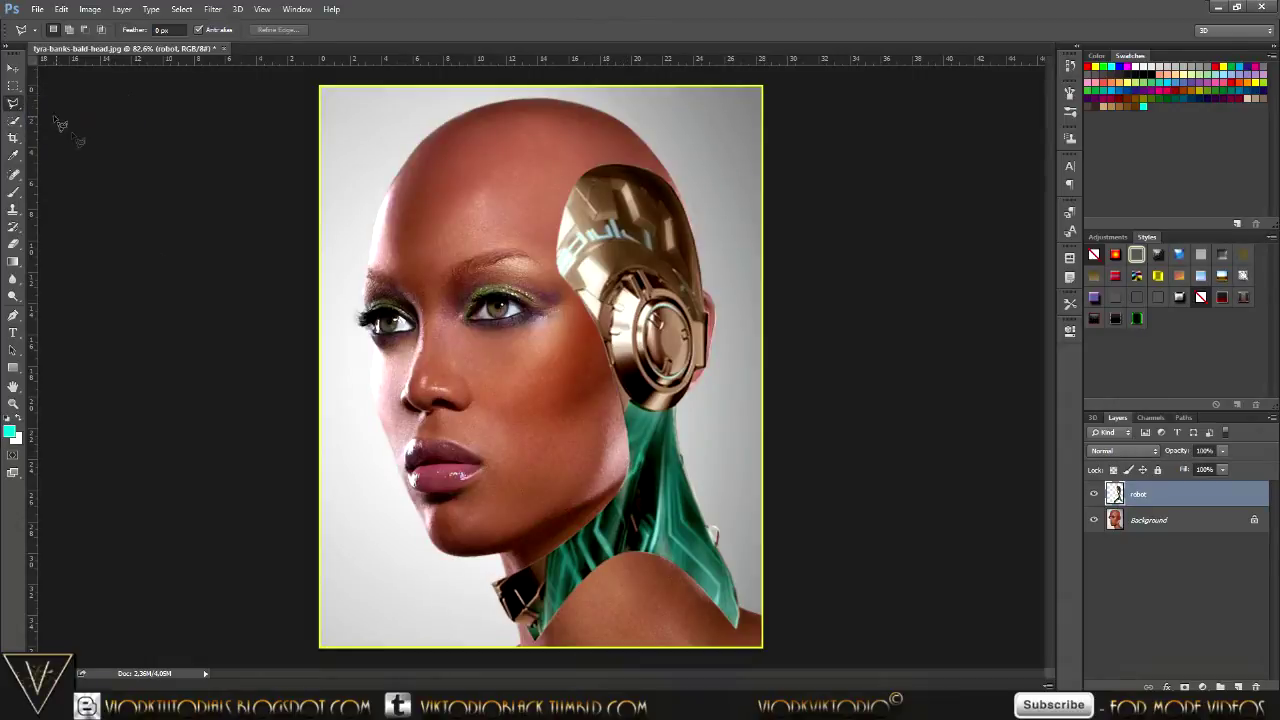
pyautogui.click(620, 492)
pyautogui.click(612, 606)
pyautogui.click(513, 657)
pyautogui.click(458, 565)
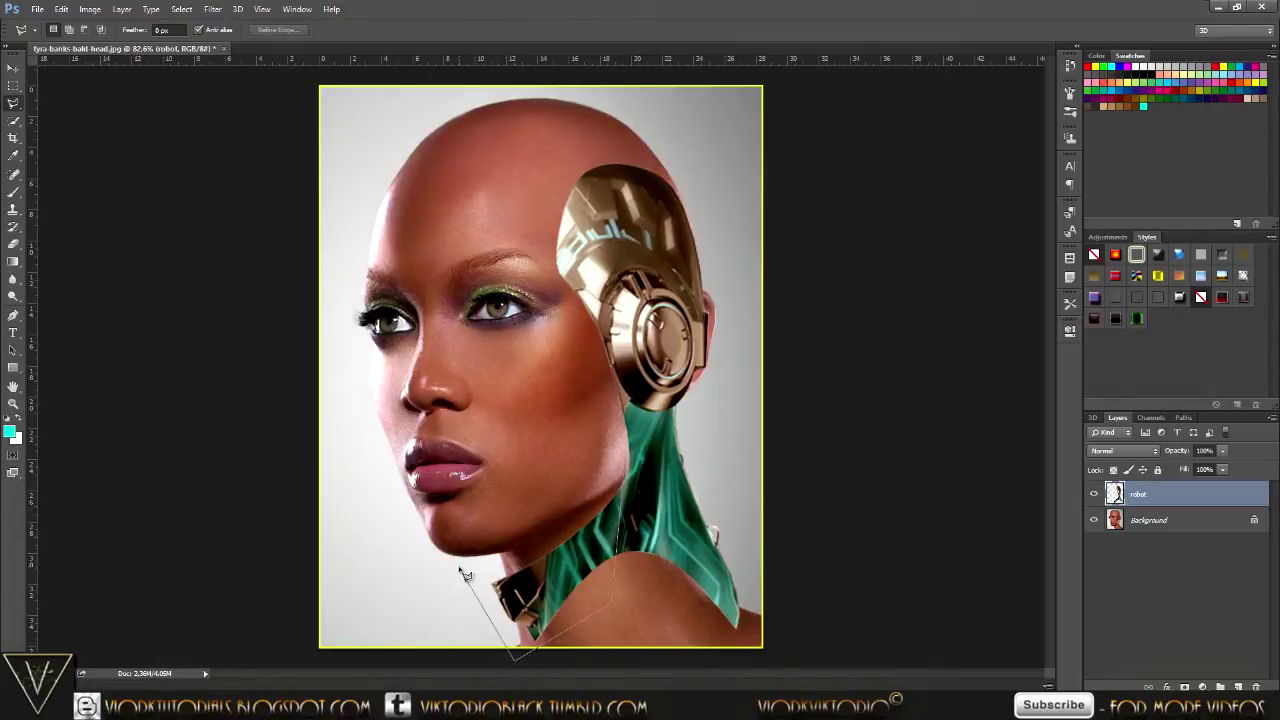
pyautogui.click(625, 462)
# Delete the selected robot pixels and copy the neck section to a new Layer 1.
pyautogui.press('Delete')
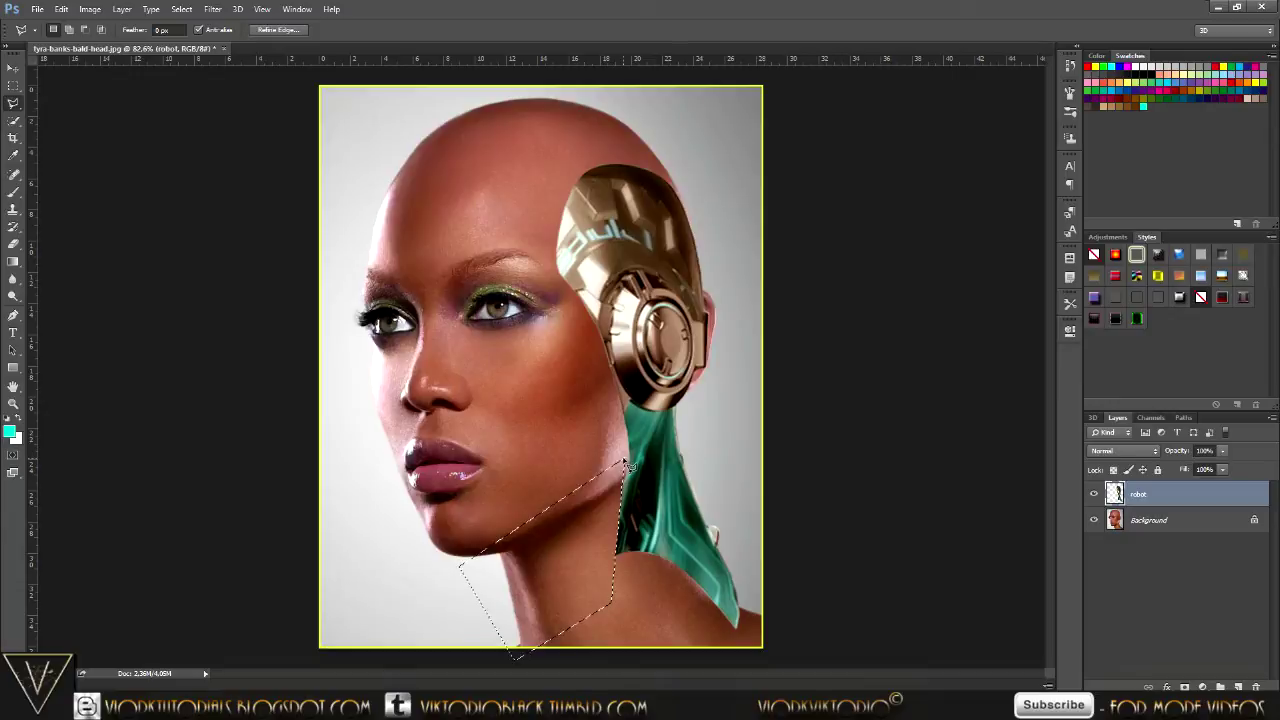
pyautogui.hotkey('ctrl', 'j')
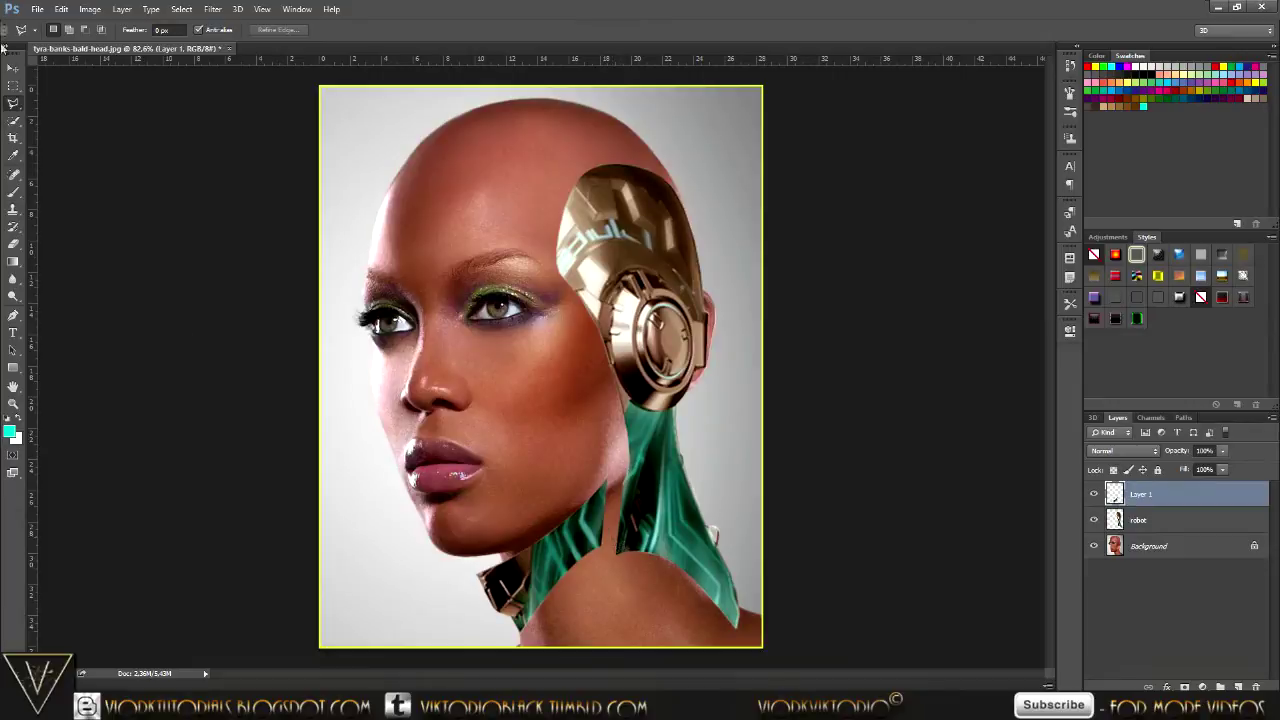
pyautogui.click(11, 69)
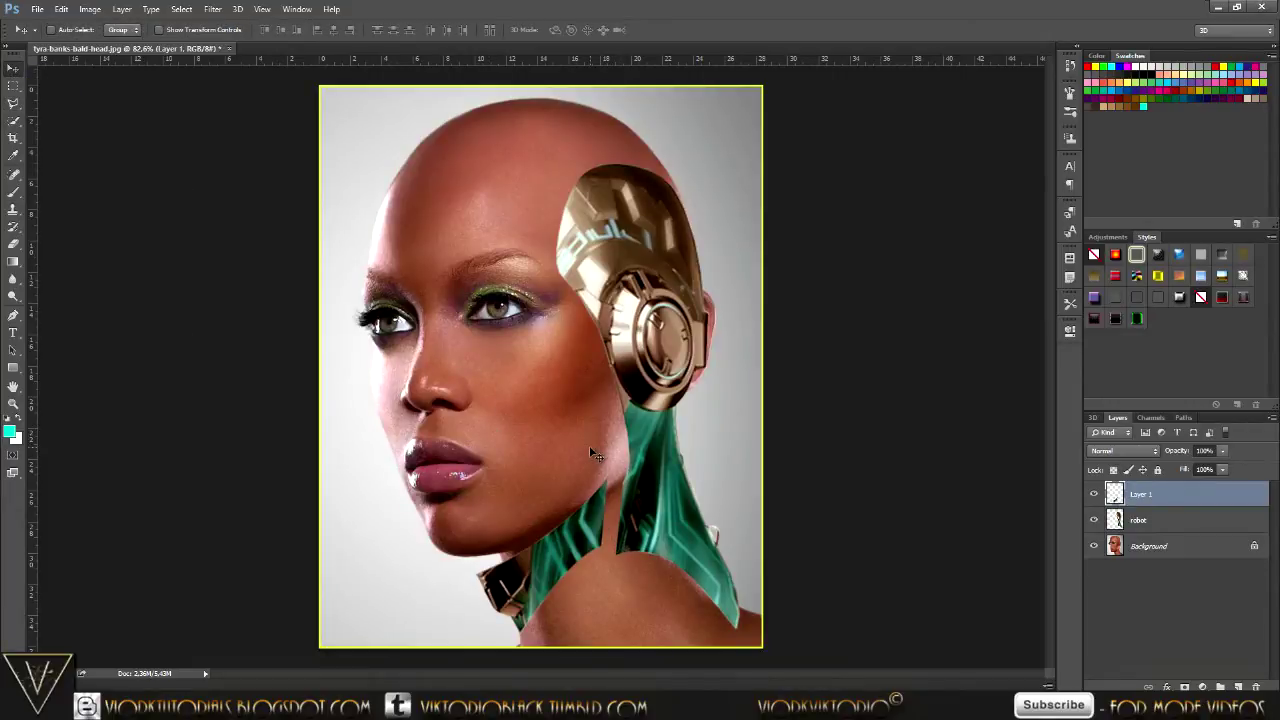
# Position the Layer 1 neck piece along the jaw and lower neck.
pyautogui.moveTo(558, 563); pyautogui.dragTo(574, 571)
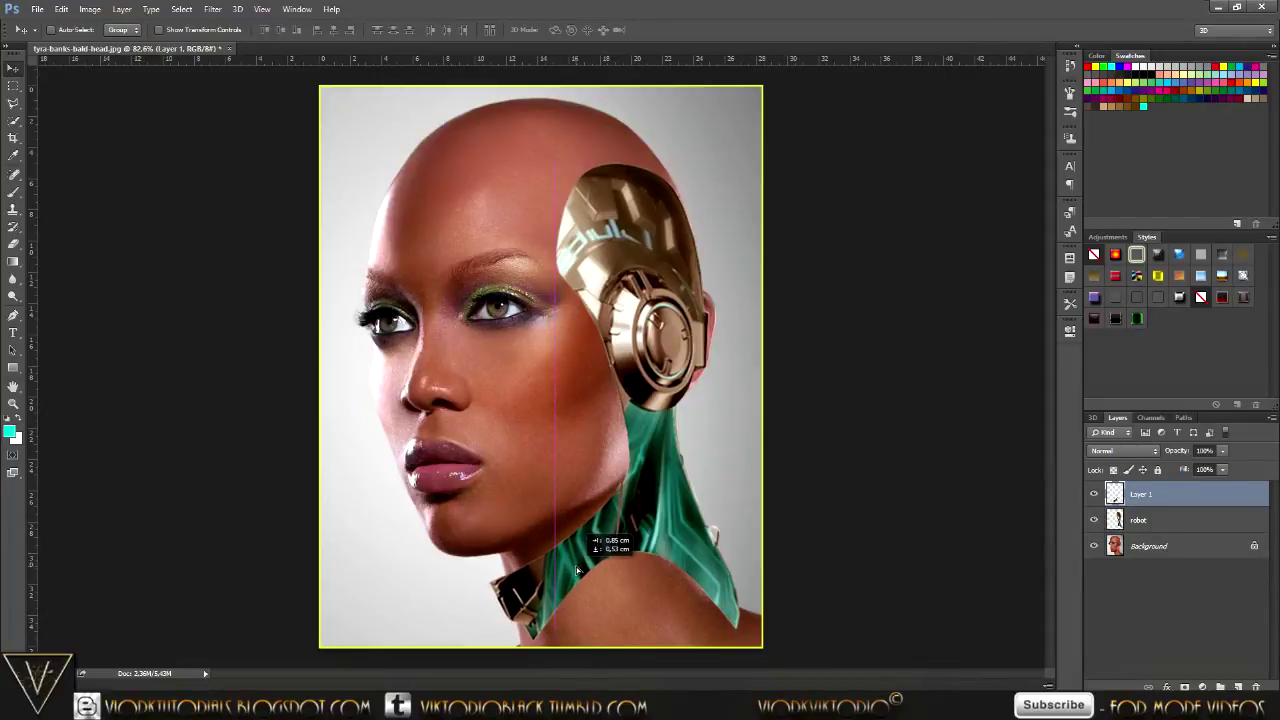
pyautogui.moveTo(576, 570); pyautogui.dragTo(576, 570)
pyautogui.keyDown('alt'); pyautogui.scroll(3, 605, 535); pyautogui.keyUp('alt')
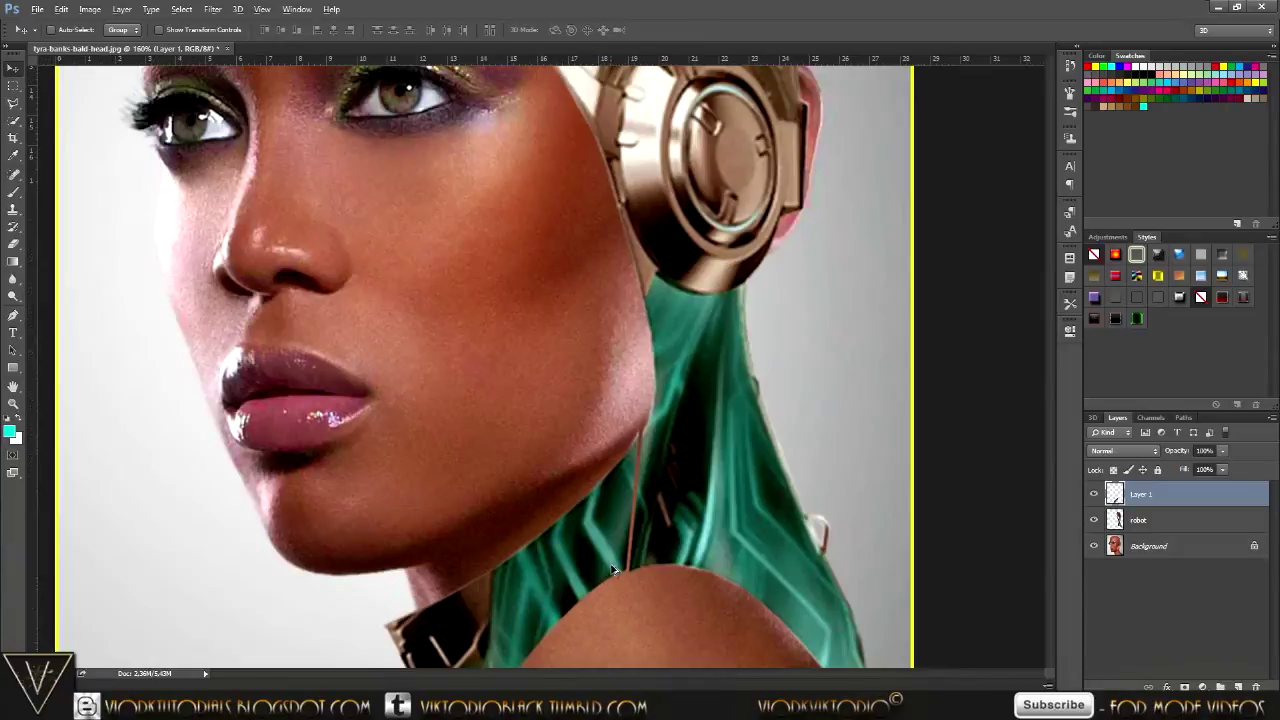
pyautogui.keyDown('alt'); pyautogui.scroll(3, 605, 535); pyautogui.keyUp('alt')
pyautogui.moveTo(614, 510); pyautogui.dragTo(618, 513)
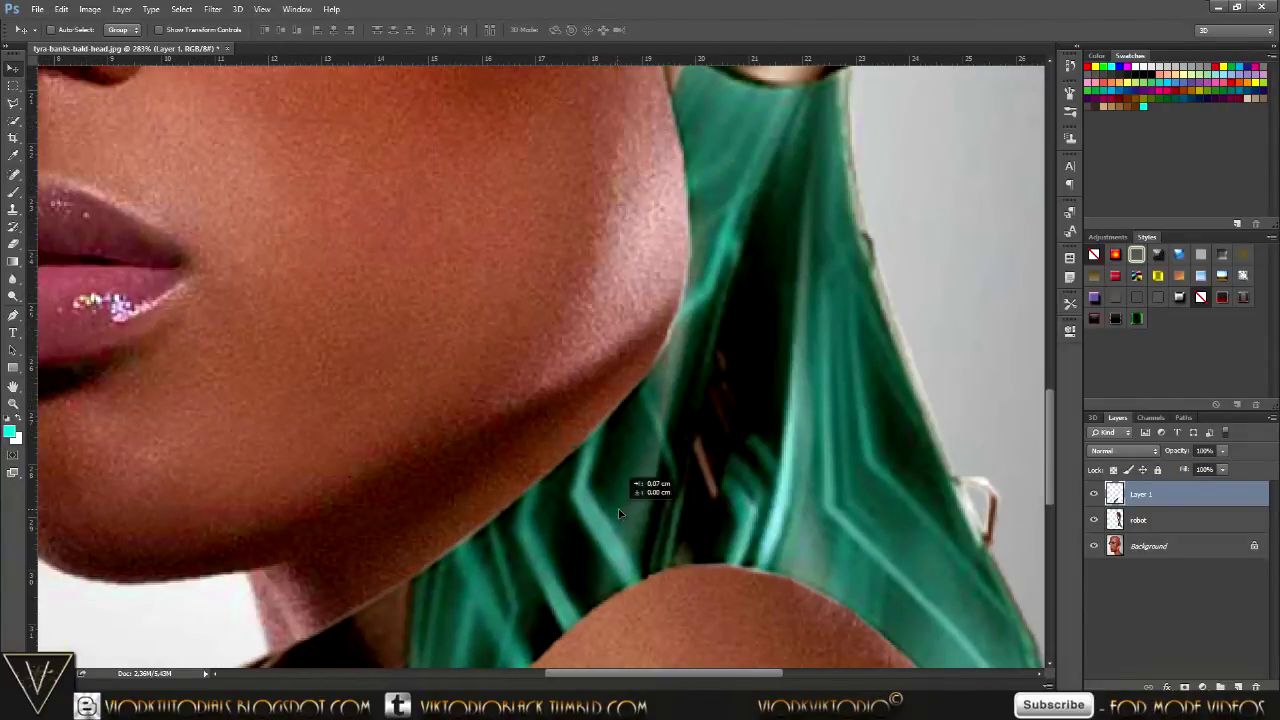
pyautogui.moveTo(618, 513); pyautogui.dragTo(618, 513)
pyautogui.scroll(-3, 550, 470)
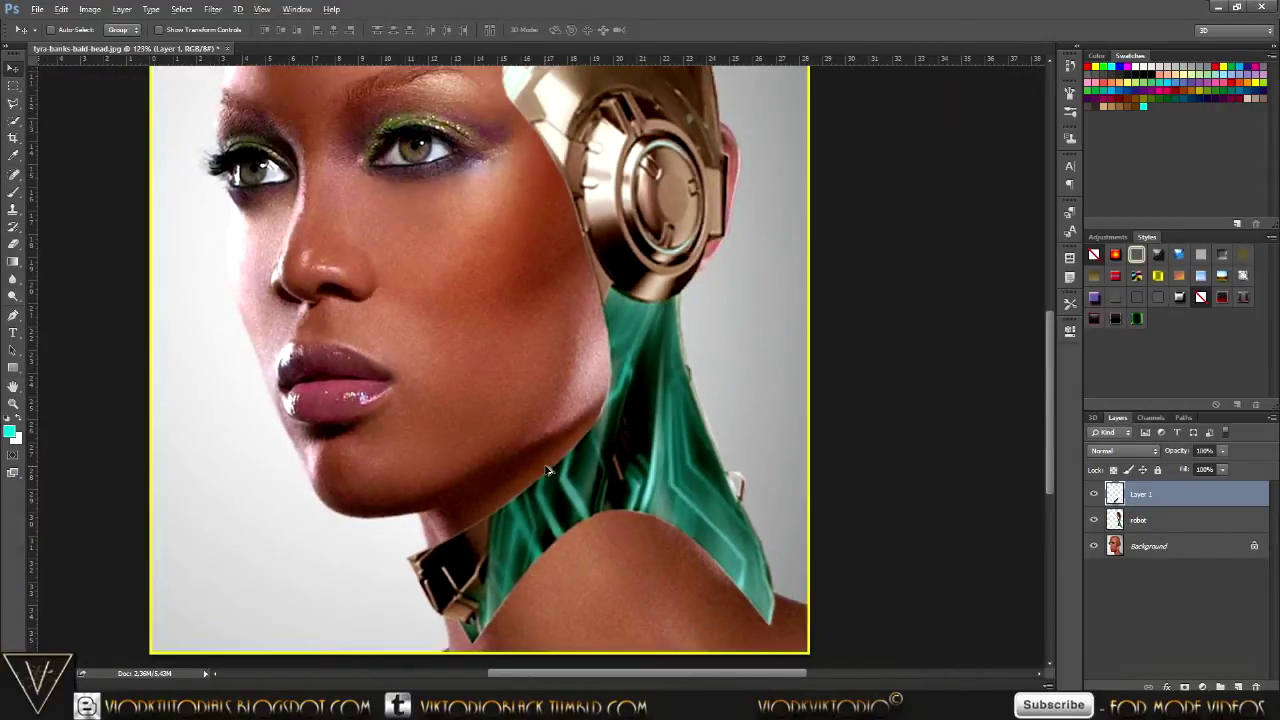
pyautogui.scroll(-1, 547, 470)
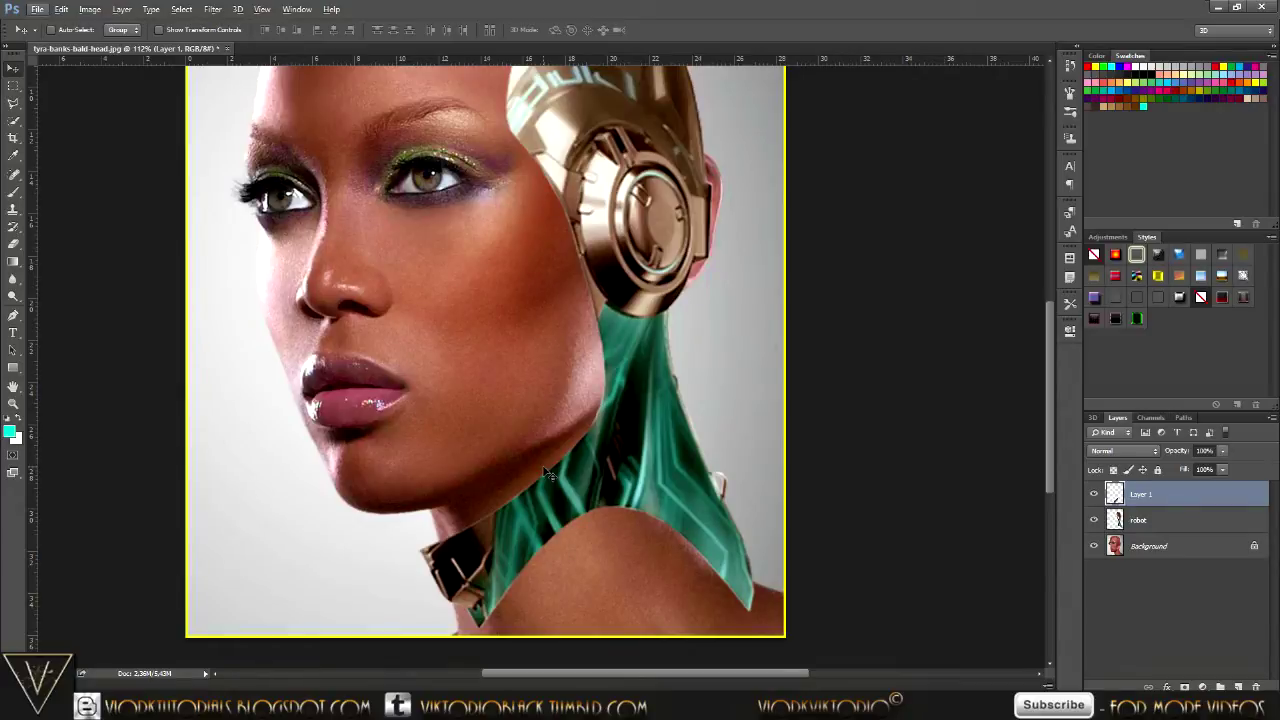
pyautogui.hotkey('ctrl', 't')
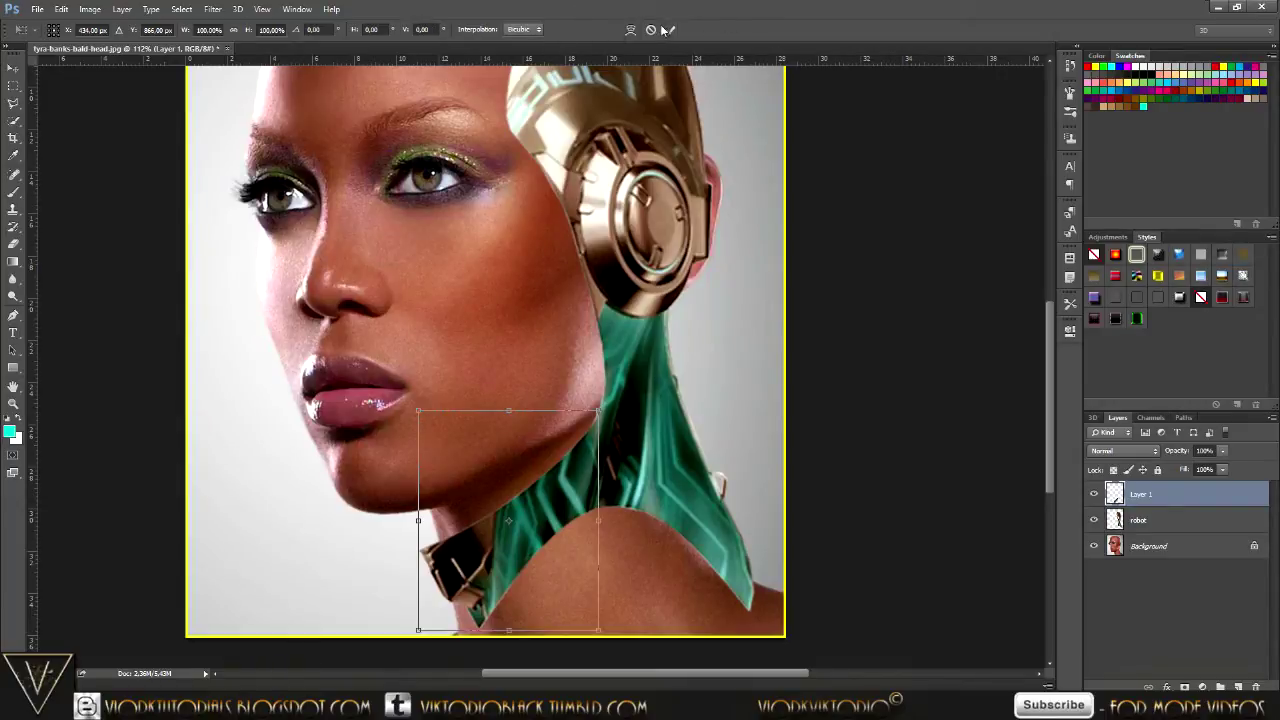
# Switch the Layer 1 free transform to Warp mode.
pyautogui.click(630, 31)
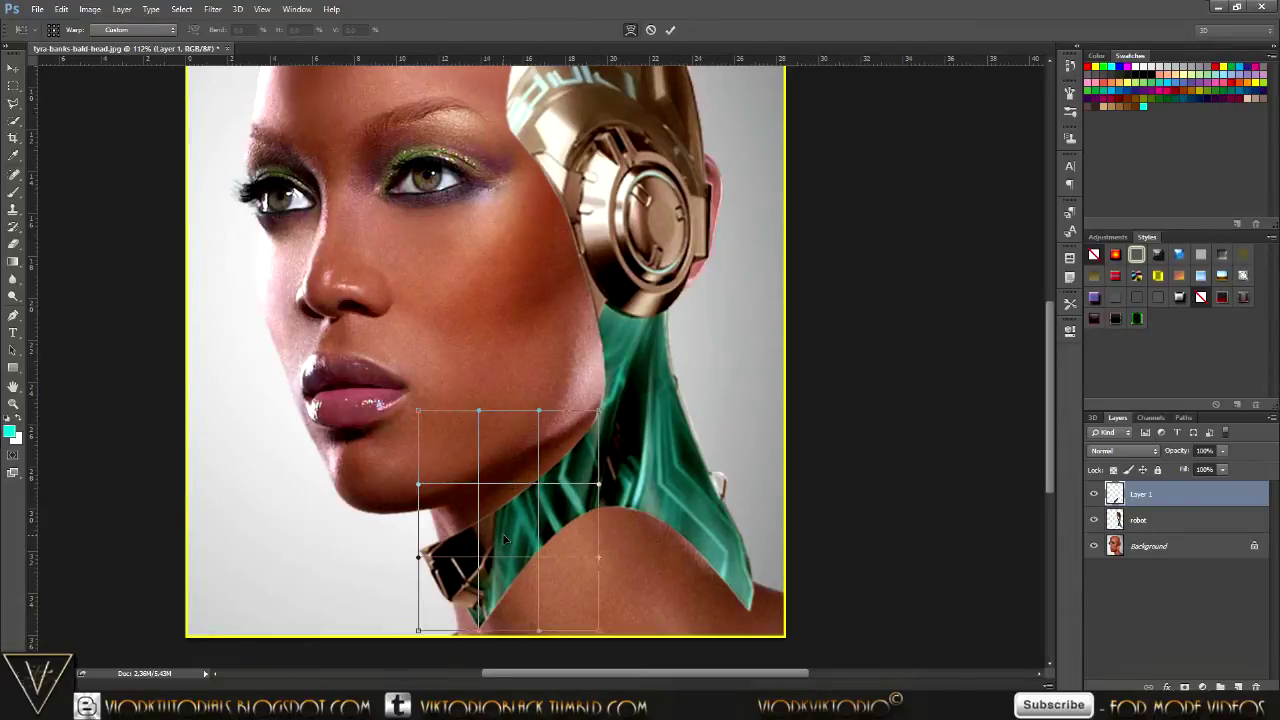
# Warp the collar's corners and middle to bend it up under the jaw.
pyautogui.moveTo(502, 535); pyautogui.dragTo(459, 591)
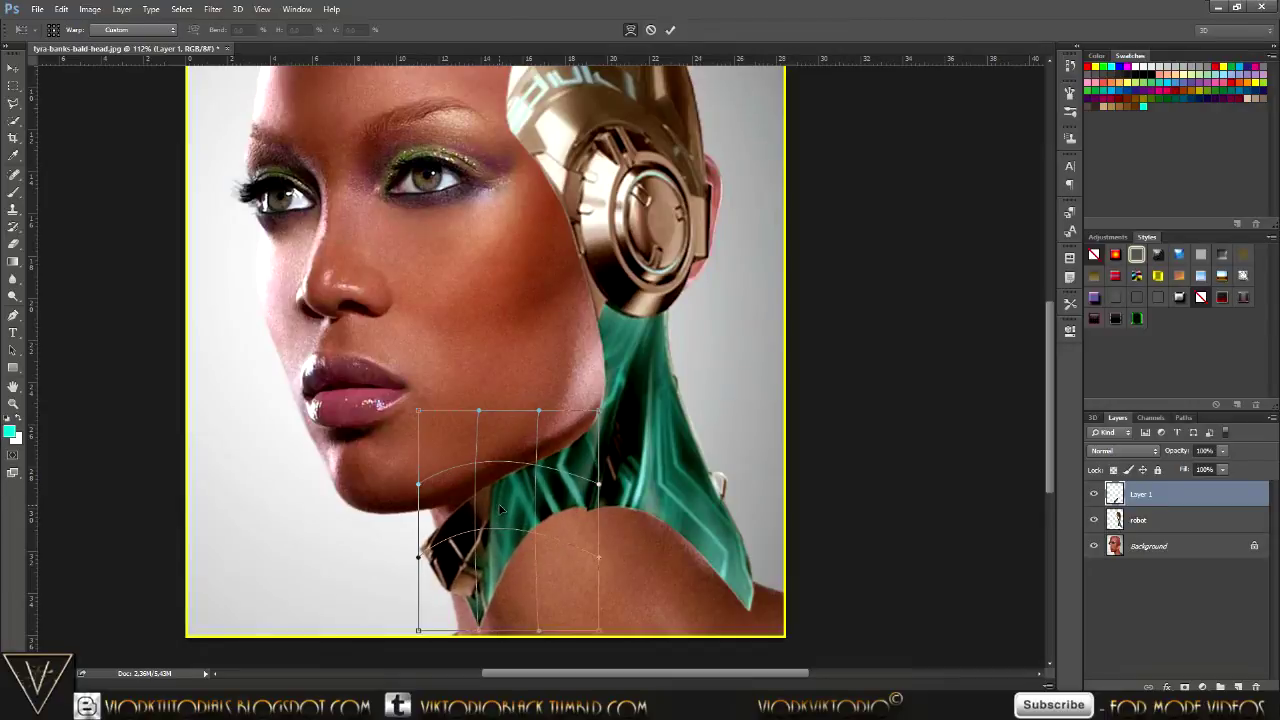
pyautogui.moveTo(419, 633); pyautogui.dragTo(389, 511)
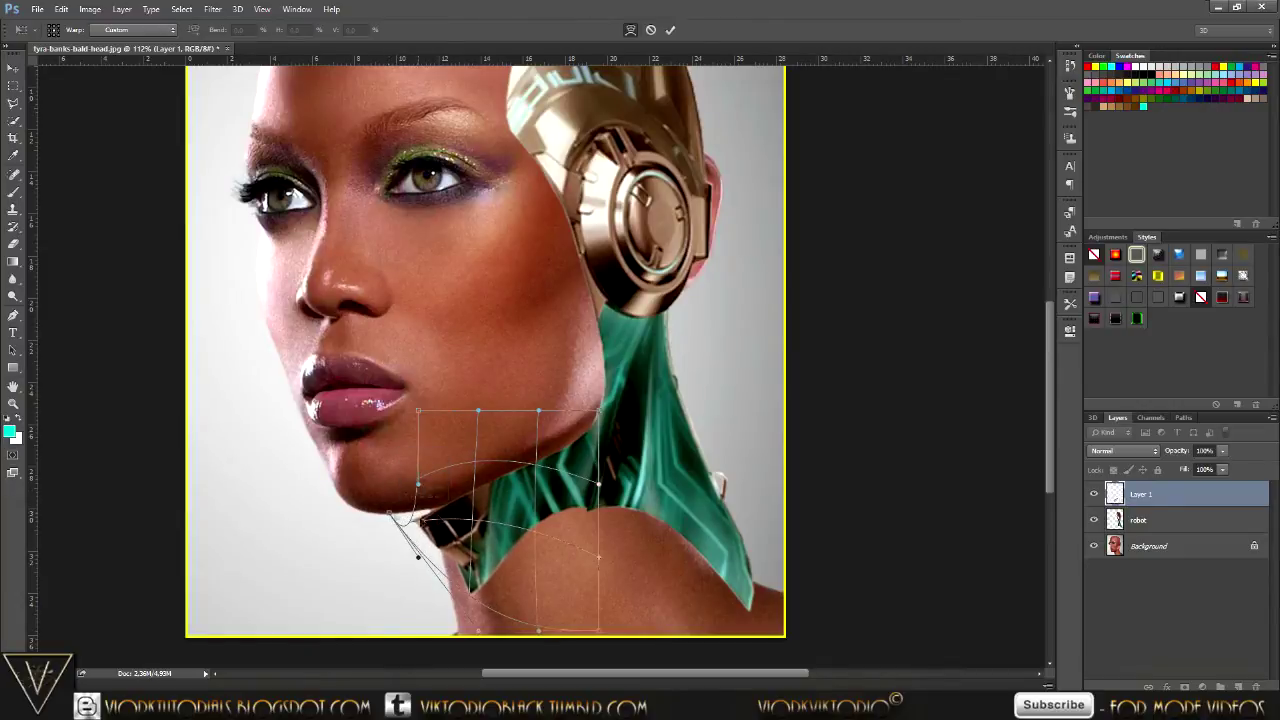
pyautogui.moveTo(418, 557)
pyautogui.mouseDown()
pyautogui.moveTo(422, 482)
pyautogui.moveTo(444, 511)
pyautogui.moveTo(427, 478)
pyautogui.mouseUp()
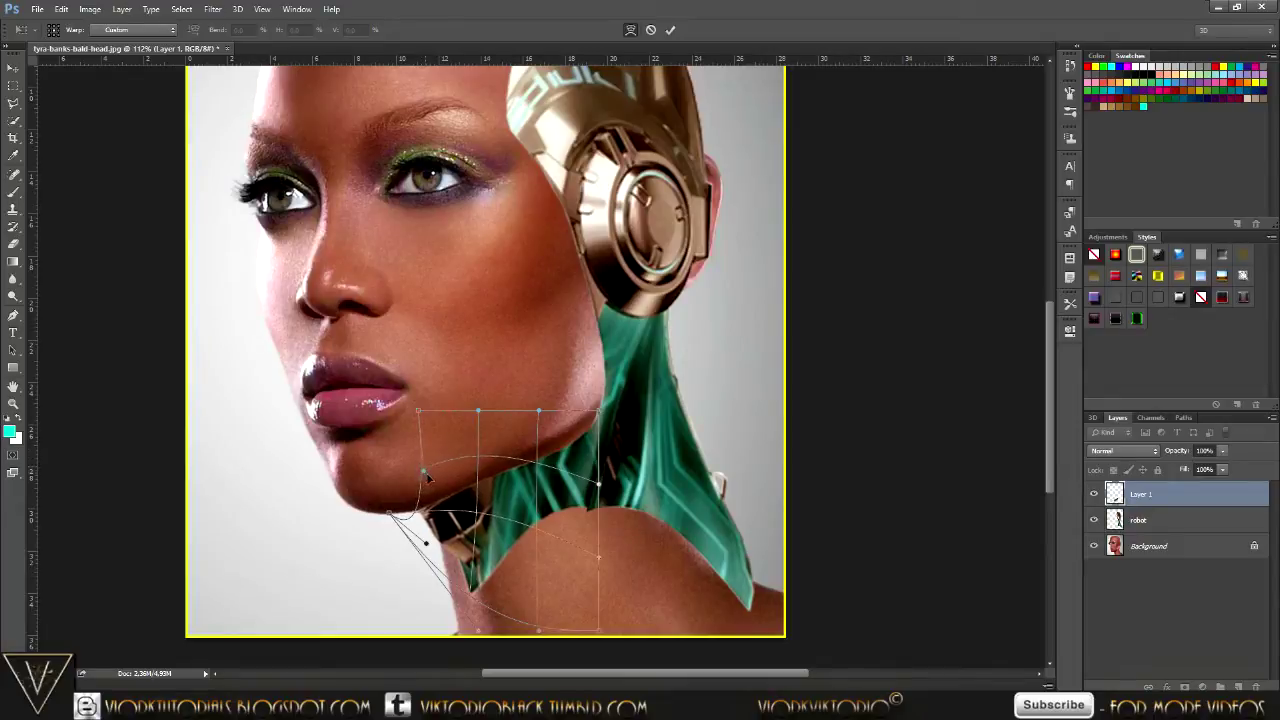
pyautogui.moveTo(581, 460); pyautogui.dragTo(581, 451)
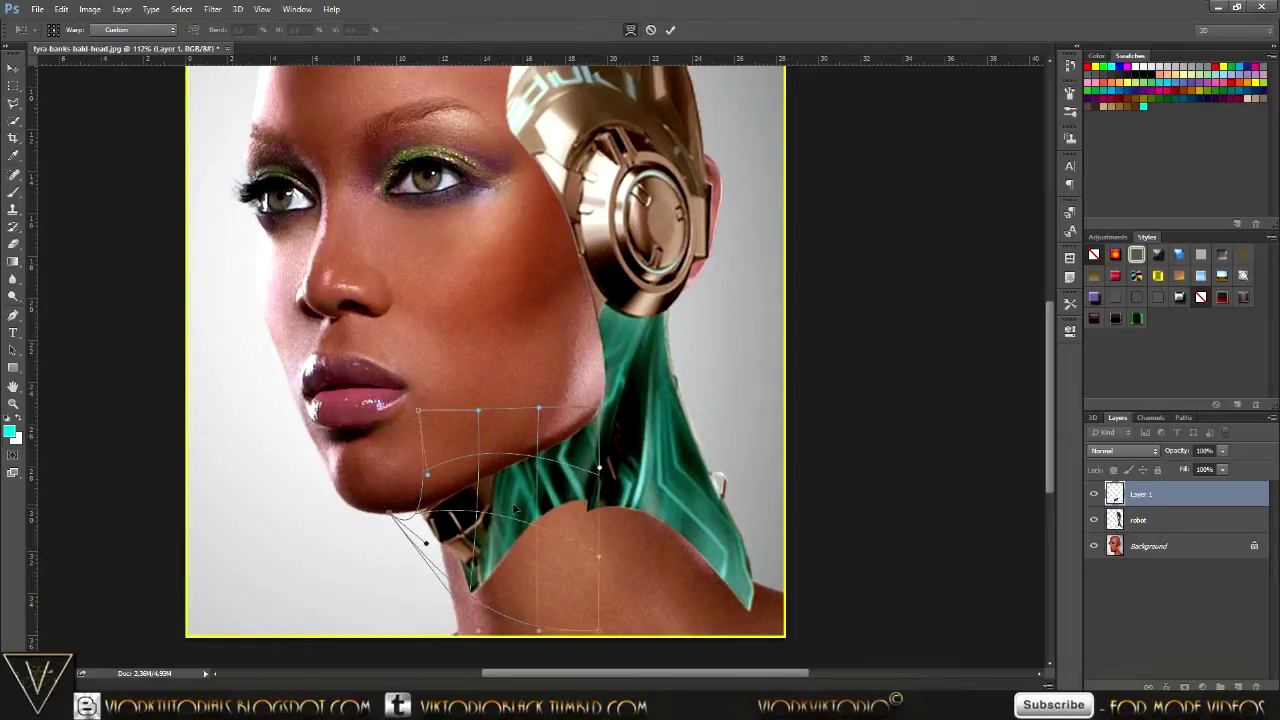
pyautogui.moveTo(545, 505); pyautogui.dragTo(551, 520)
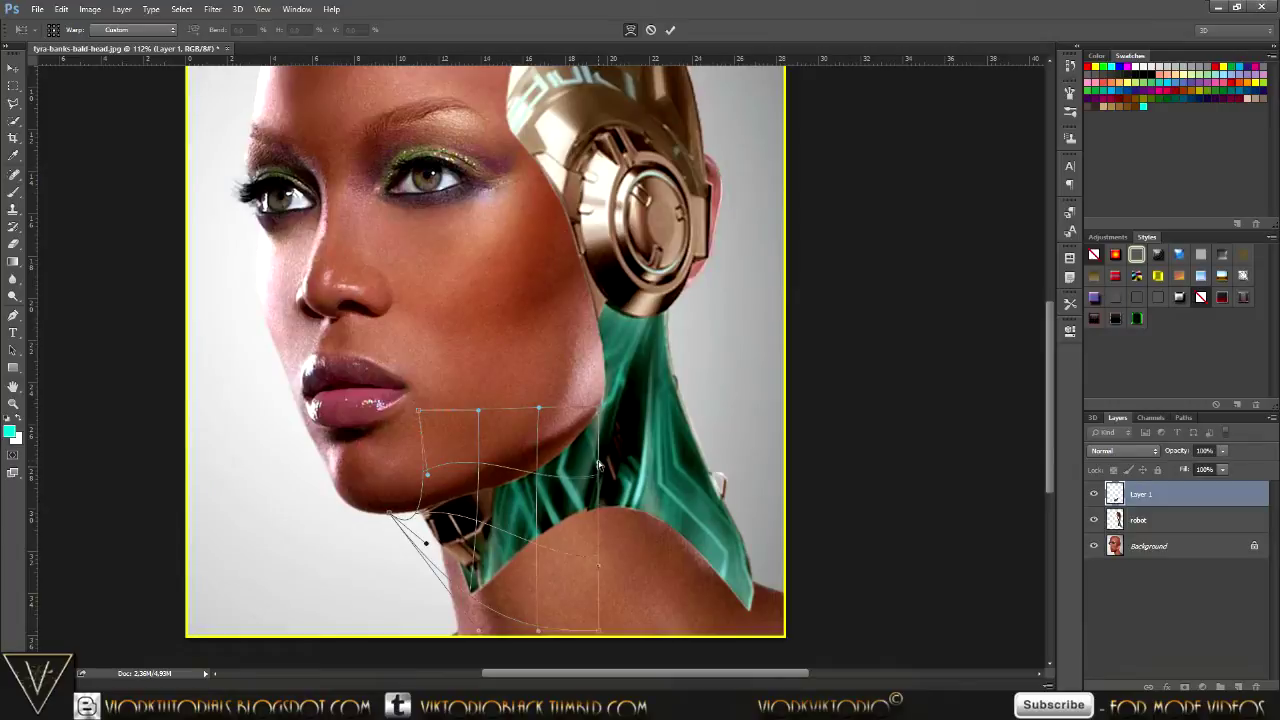
pyautogui.moveTo(578, 506); pyautogui.dragTo(579, 513)
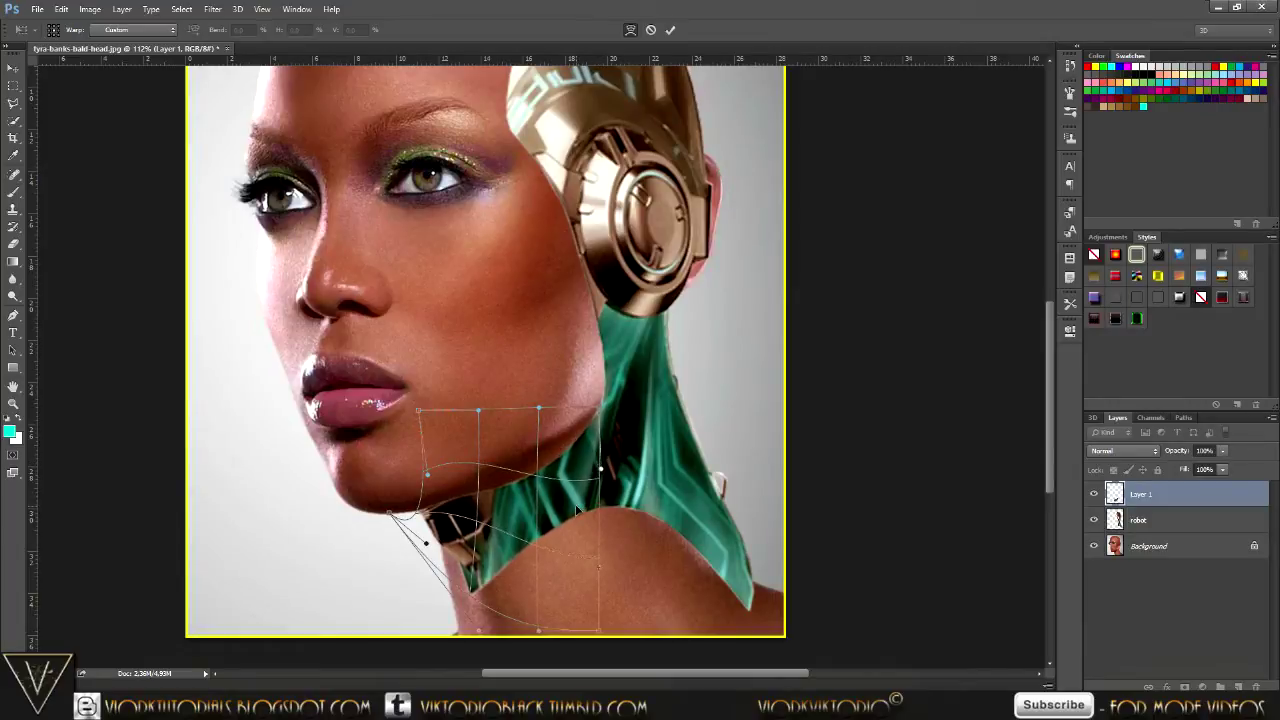
pyautogui.moveTo(600, 633); pyautogui.dragTo(580, 593)
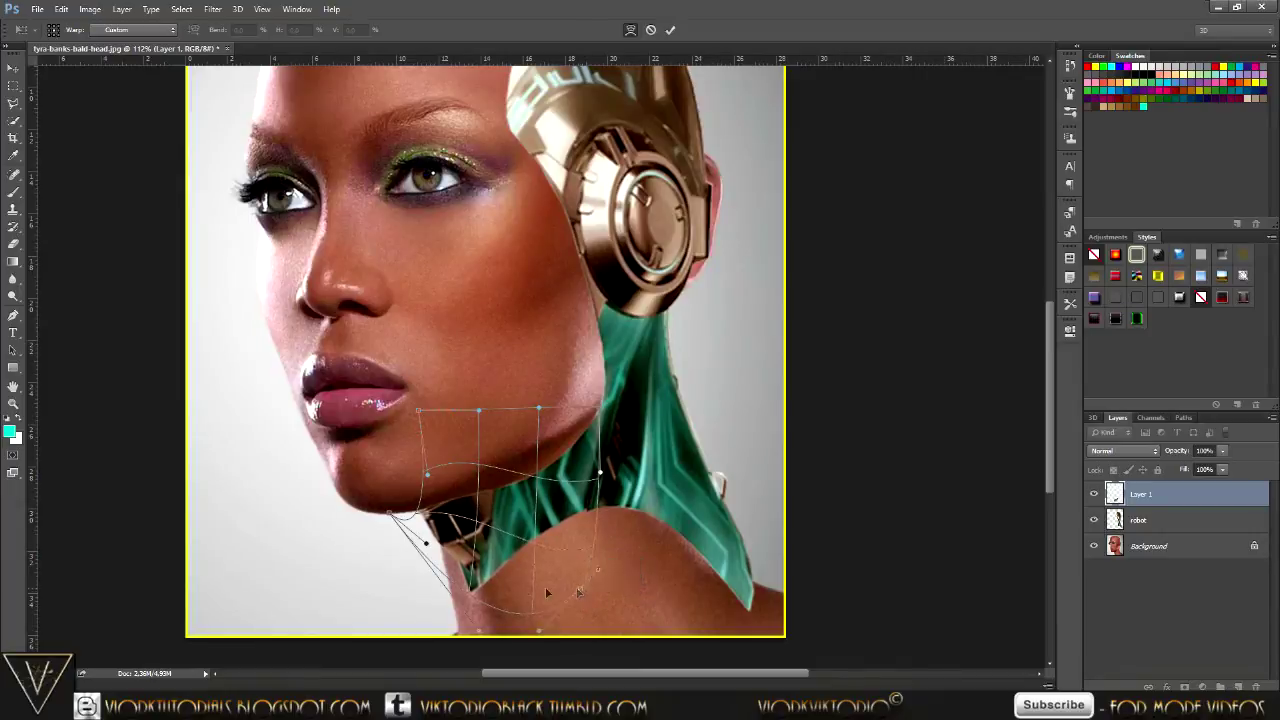
# Refine the collar's left edge and right side curves, then commit the warp.
pyautogui.moveTo(474, 590); pyautogui.dragTo(452, 583)
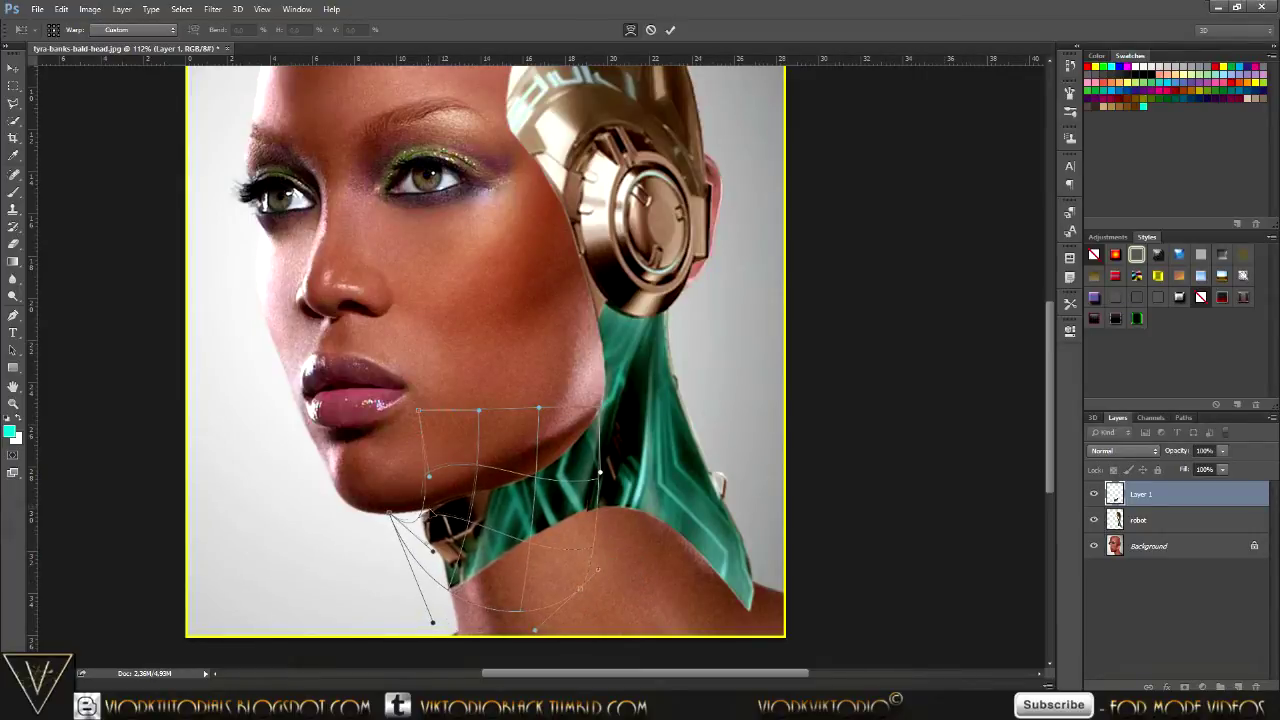
pyautogui.moveTo(427, 474); pyautogui.dragTo(436, 472)
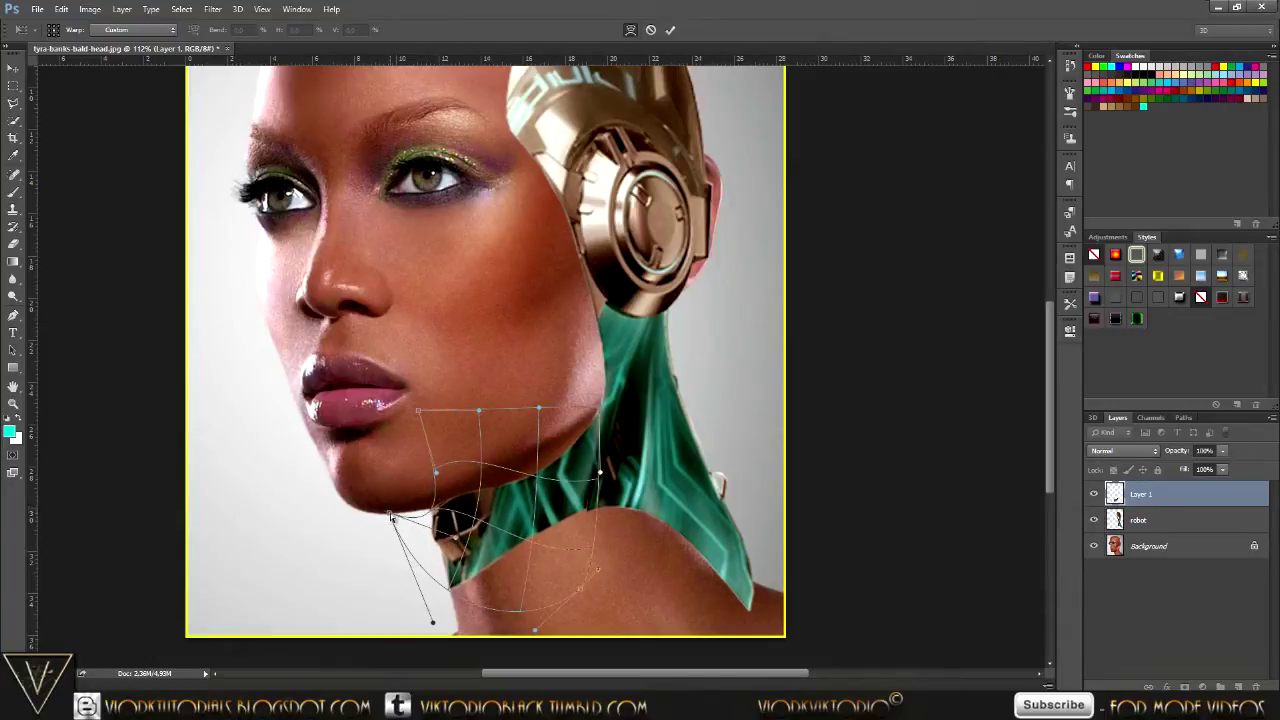
pyautogui.moveTo(387, 513)
pyautogui.mouseDown()
pyautogui.moveTo(446, 528)
pyautogui.moveTo(385, 523)
pyautogui.mouseUp()
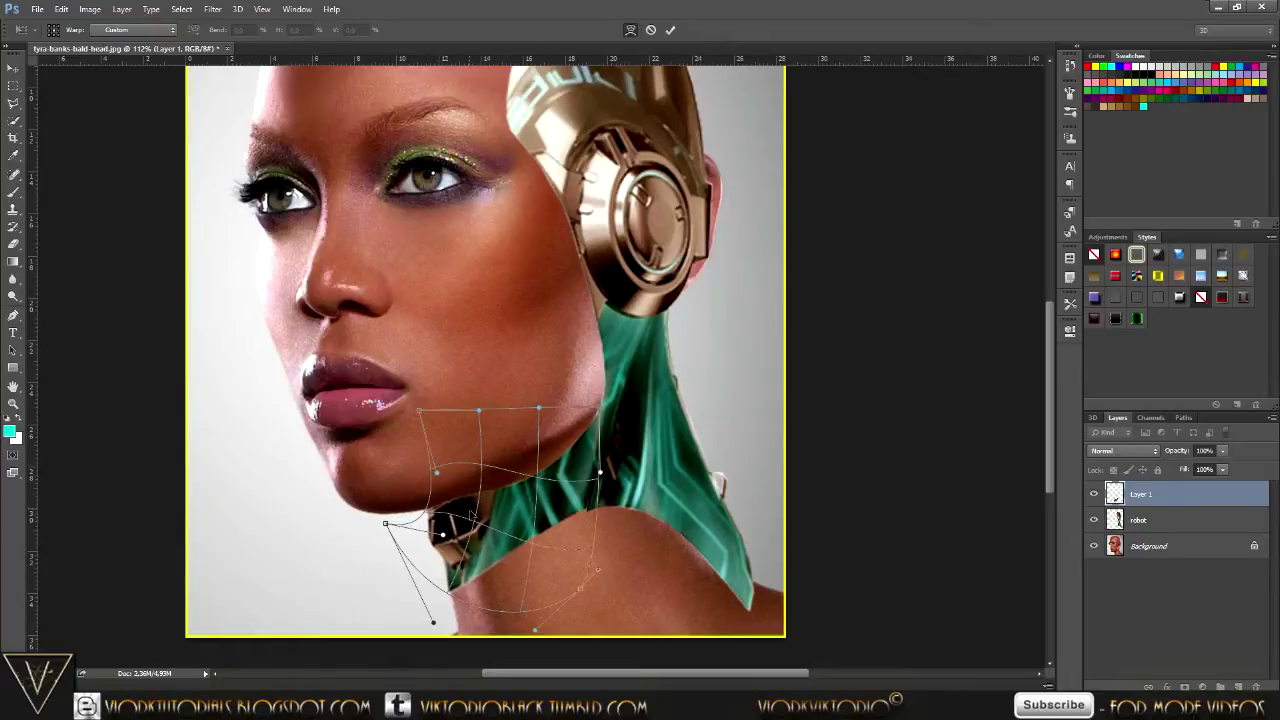
pyautogui.moveTo(470, 515); pyautogui.dragTo(443, 535)
pyautogui.moveTo(546, 499)
pyautogui.mouseDown()
pyautogui.moveTo(541, 479)
pyautogui.moveTo(576, 517)
pyautogui.mouseUp()
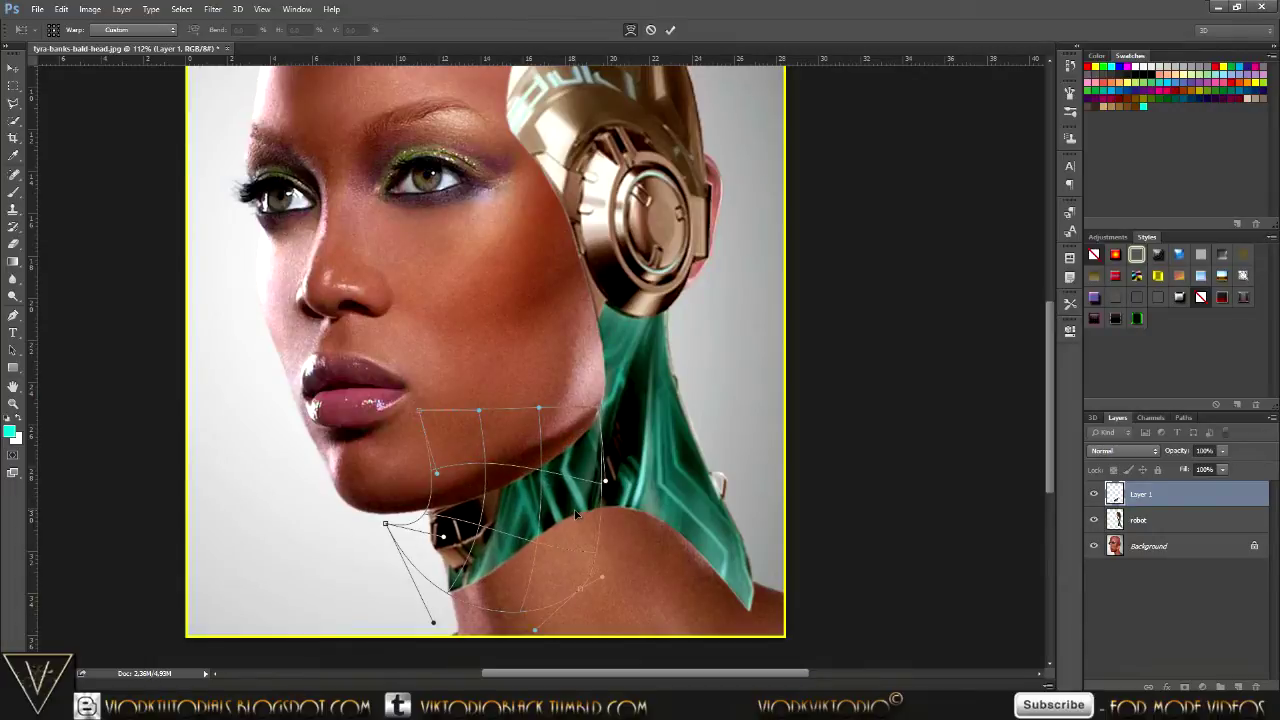
pyautogui.moveTo(588, 513); pyautogui.dragTo(588, 511)
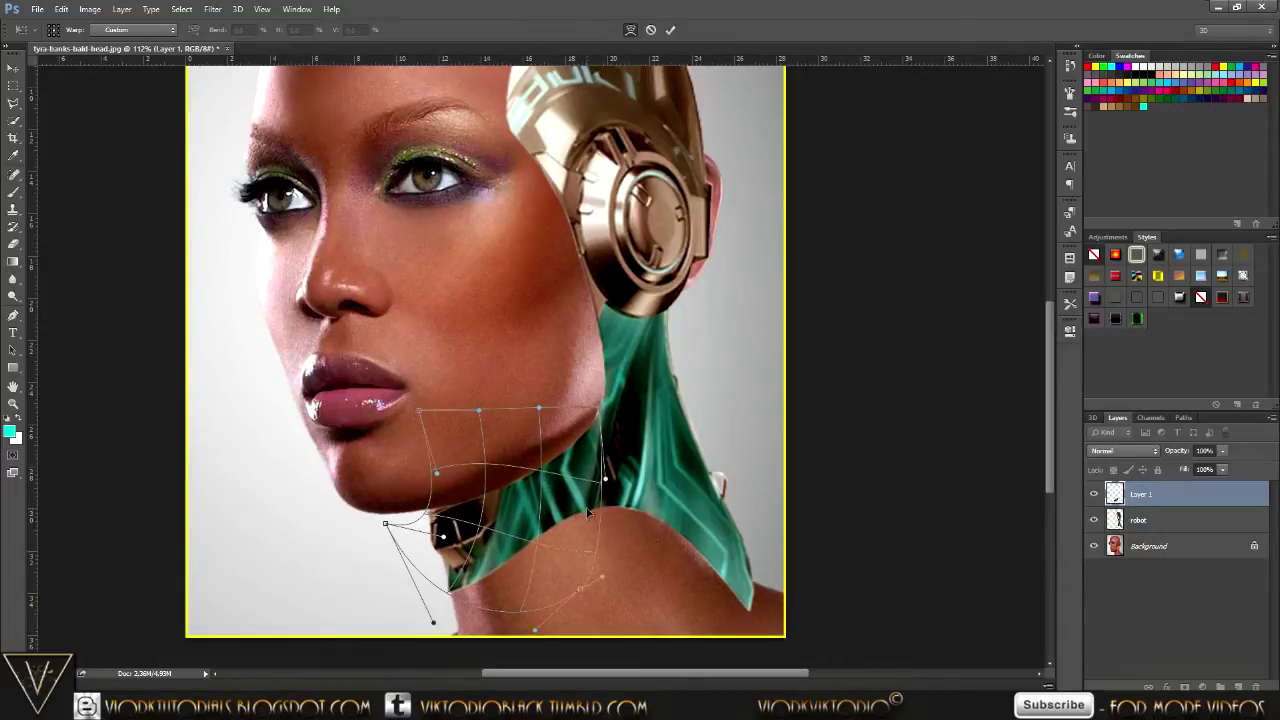
pyautogui.click(670, 30)
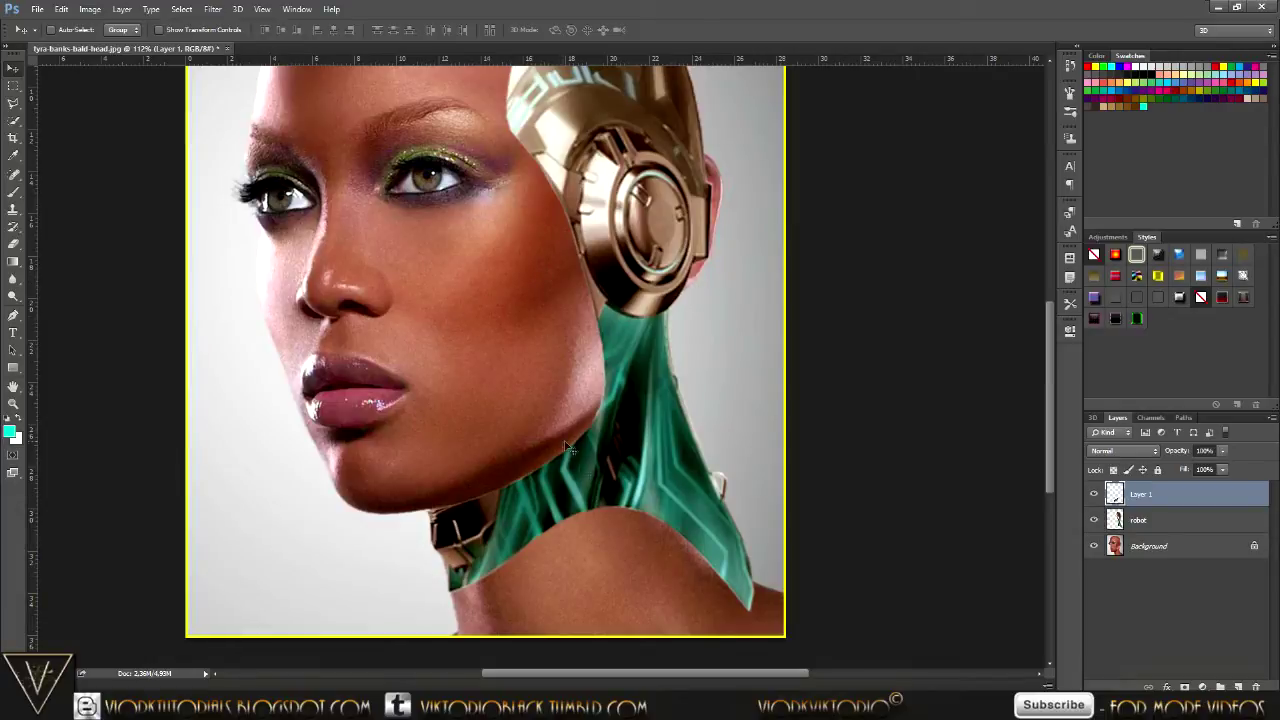
# Select the robot layer and outline its right-side neck strip with the Polygonal Lasso.
pyautogui.click(1116, 520)
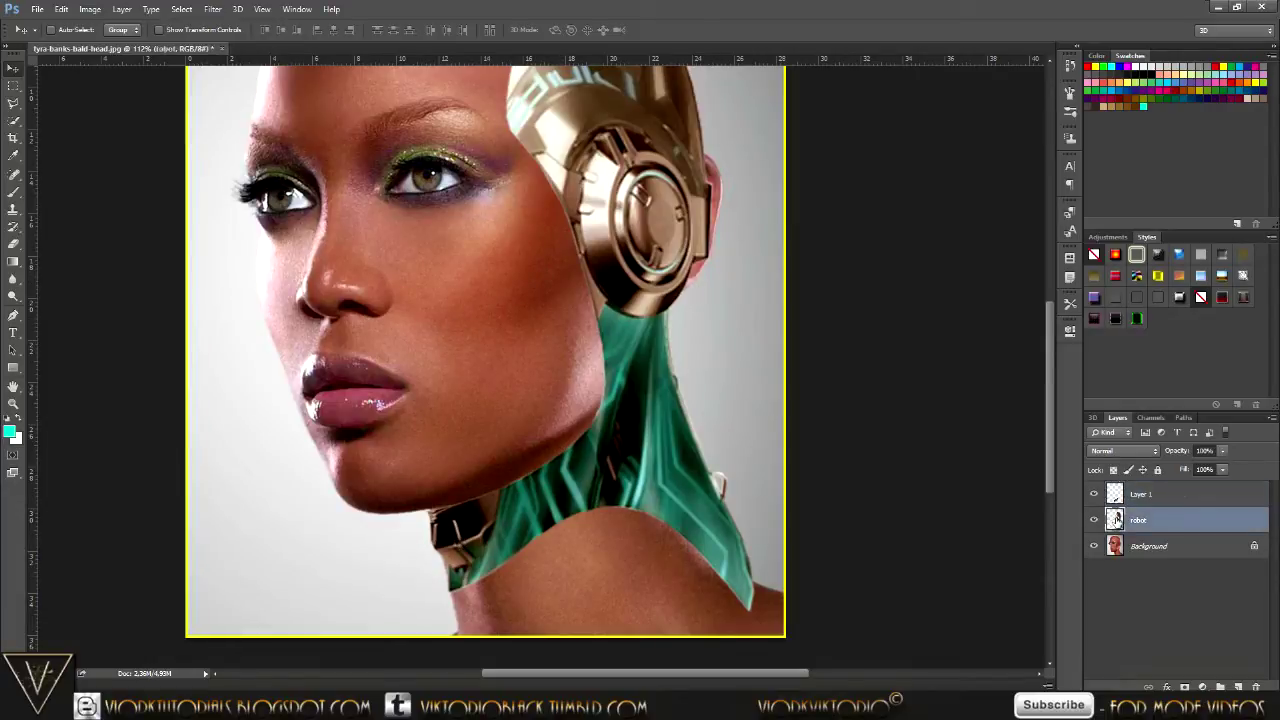
pyautogui.click(1094, 520)
pyautogui.click(1094, 520)
pyautogui.click(12, 103)
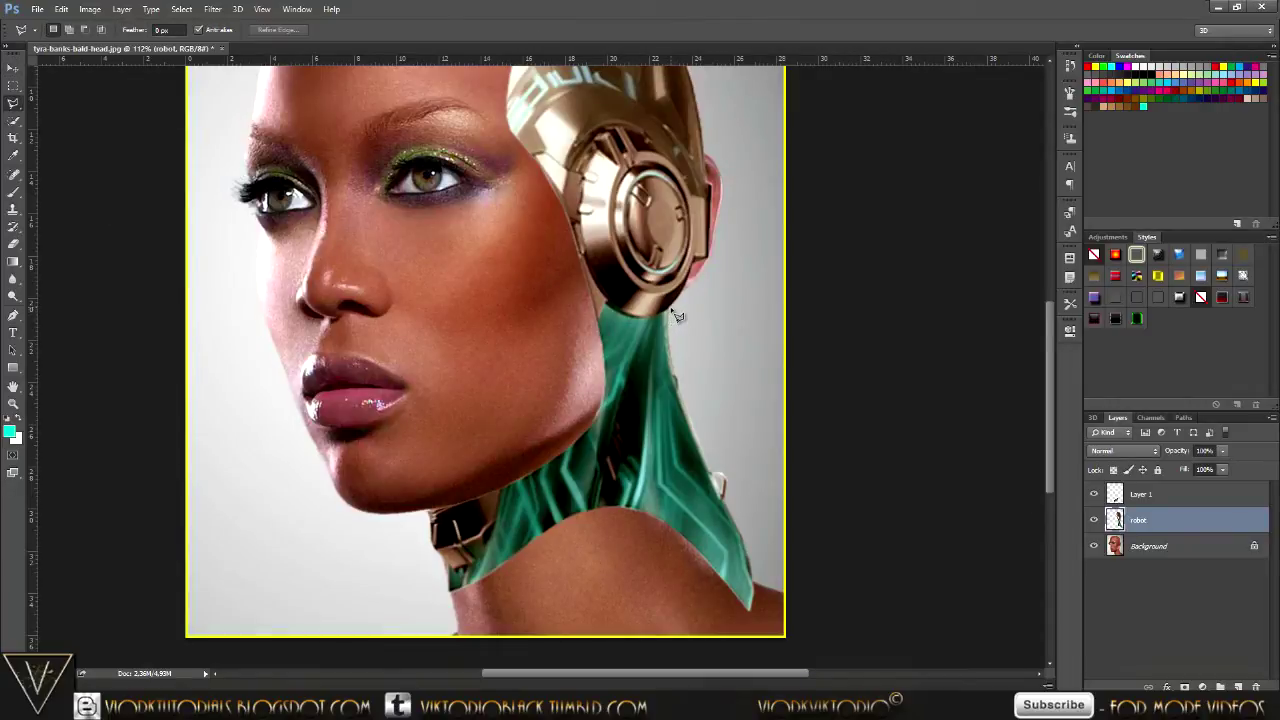
pyautogui.click(654, 345)
pyautogui.click(605, 524)
pyautogui.click(763, 627)
pyautogui.click(781, 545)
pyautogui.click(679, 315)
# Remove the strip from the robot layer and paste it in place as Layer 2.
pyautogui.press('Delete')
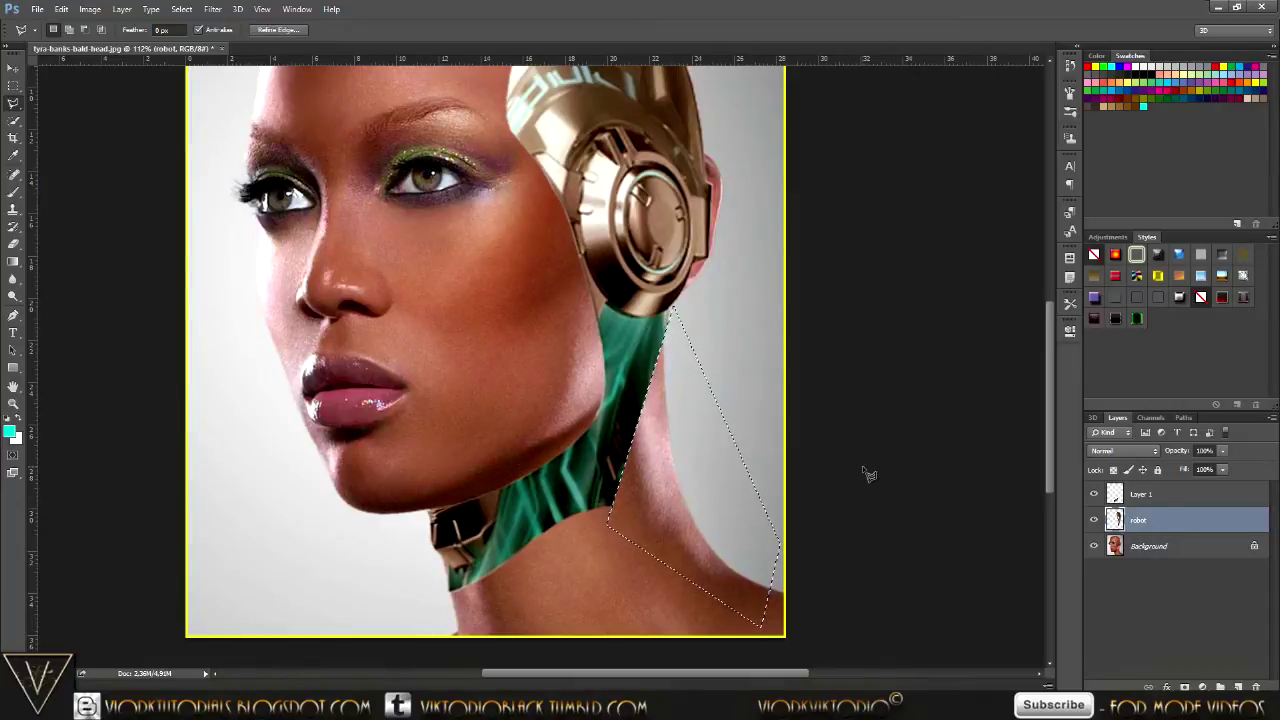
pyautogui.hotkey('ctrl', 'v')
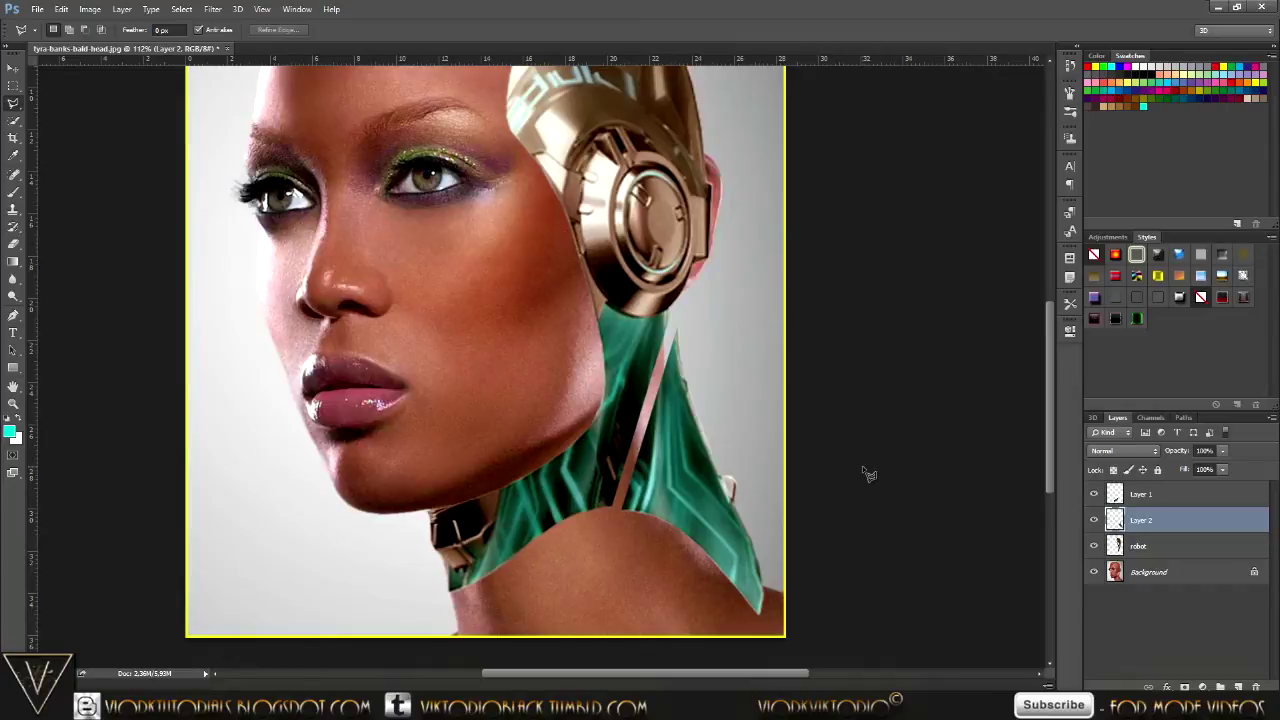
pyautogui.click(13, 68)
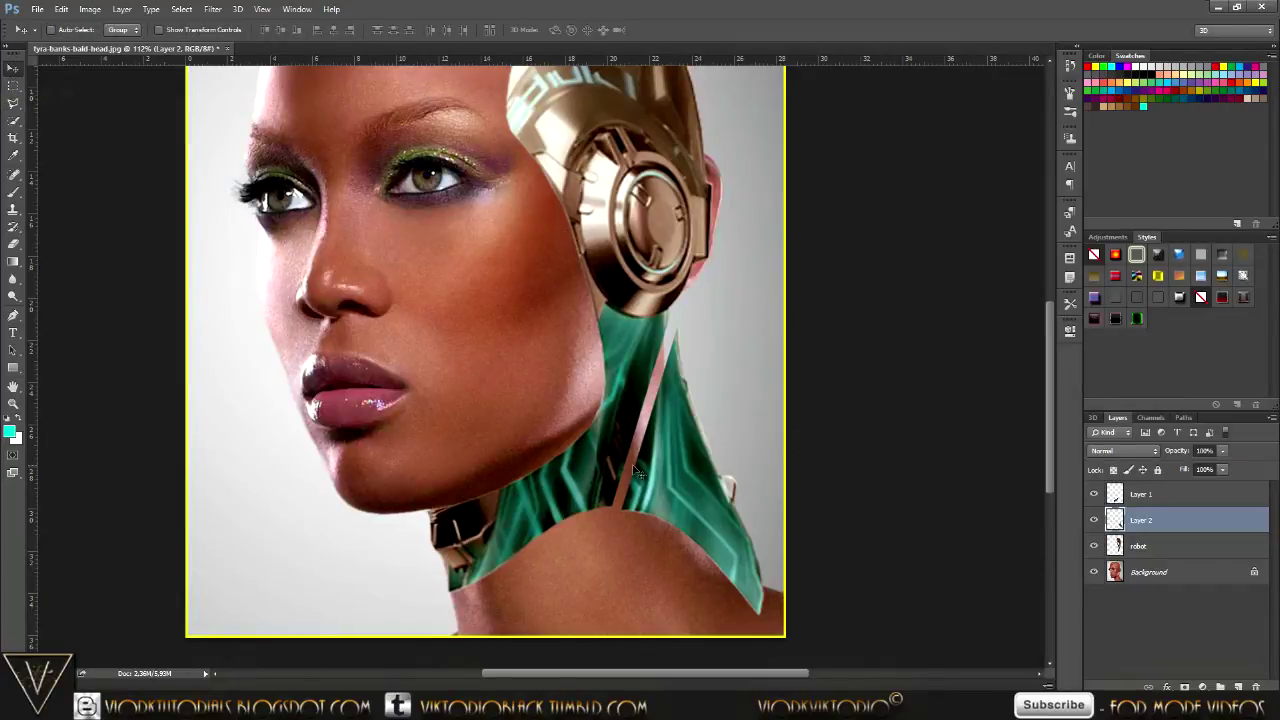
# Nudge the Layer 2 neck strip to close the gap, then start a warp transform on it.
pyautogui.moveTo(658, 465); pyautogui.dragTo(650, 461)
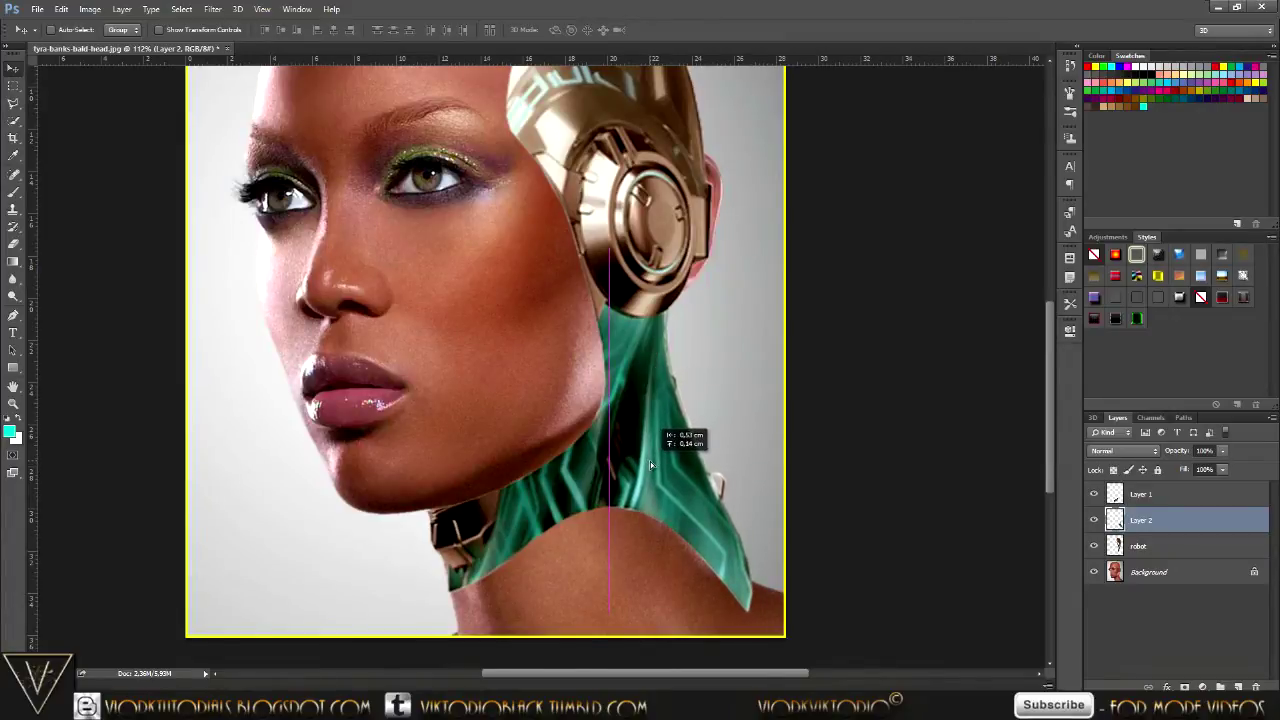
pyautogui.moveTo(650, 461); pyautogui.dragTo(660, 462)
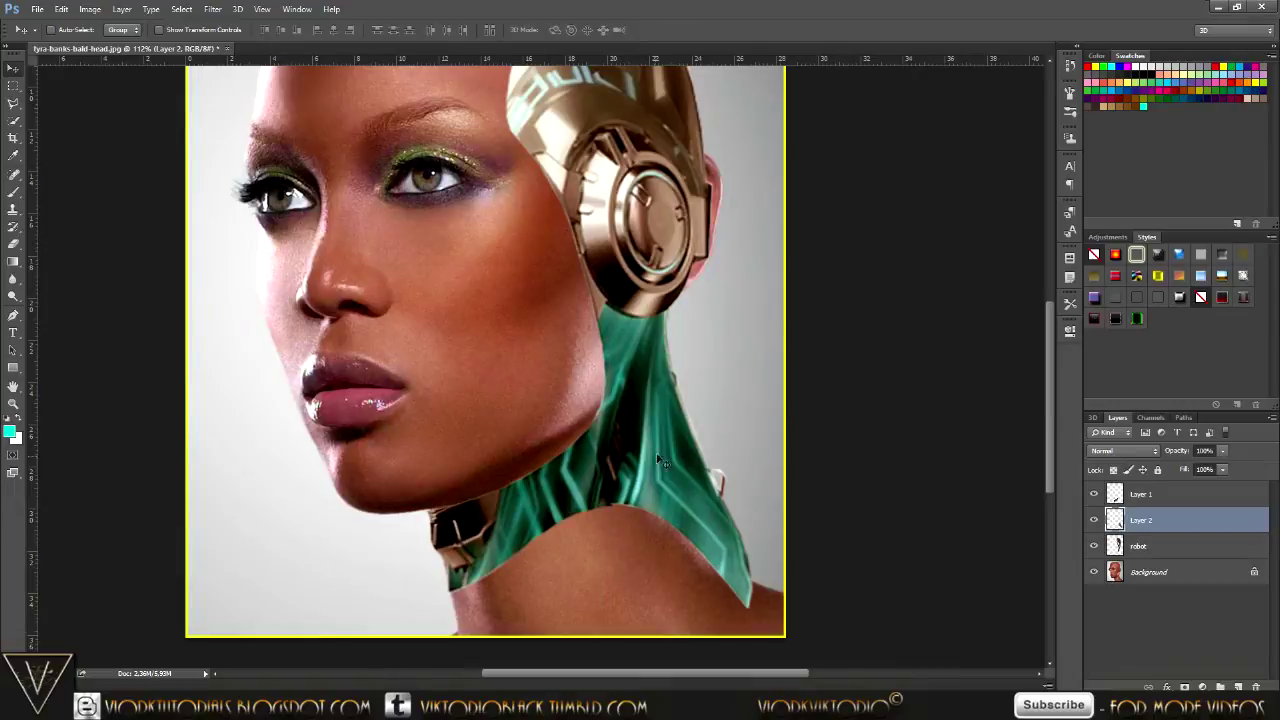
pyautogui.scroll(5, 655, 462)
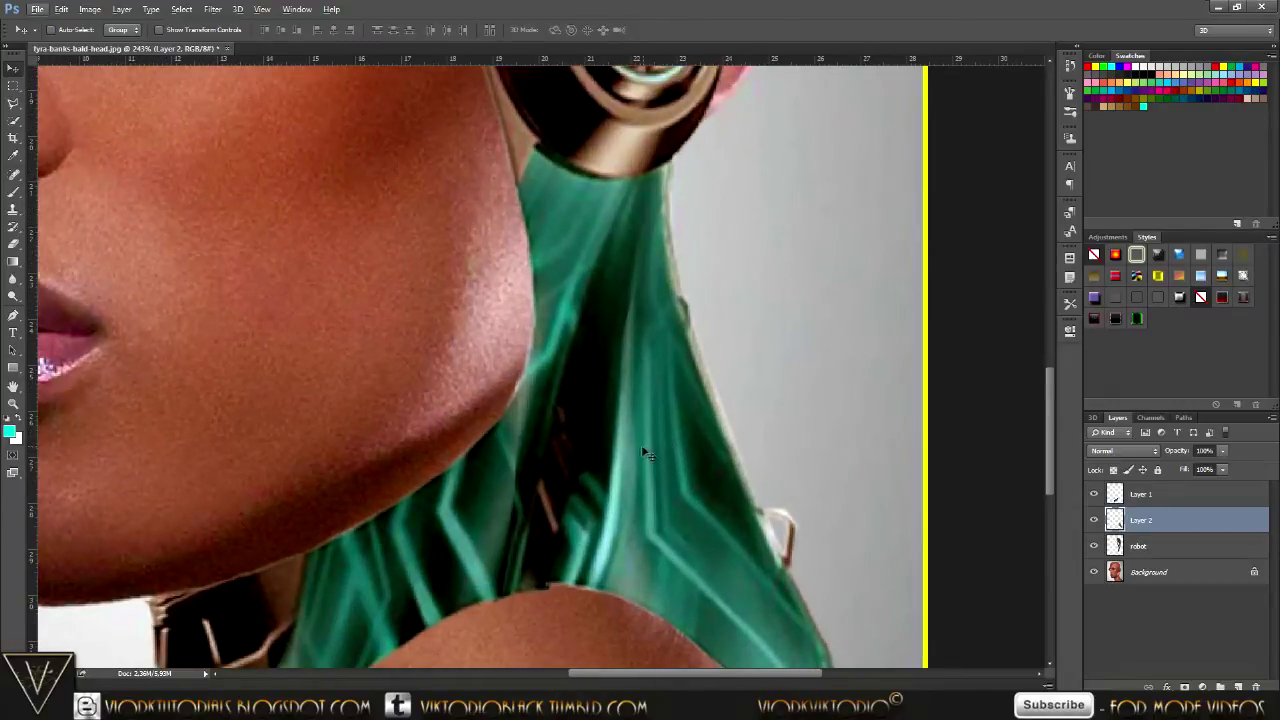
pyautogui.moveTo(642, 450); pyautogui.dragTo(643, 453)
pyautogui.scroll(-4, 642, 452)
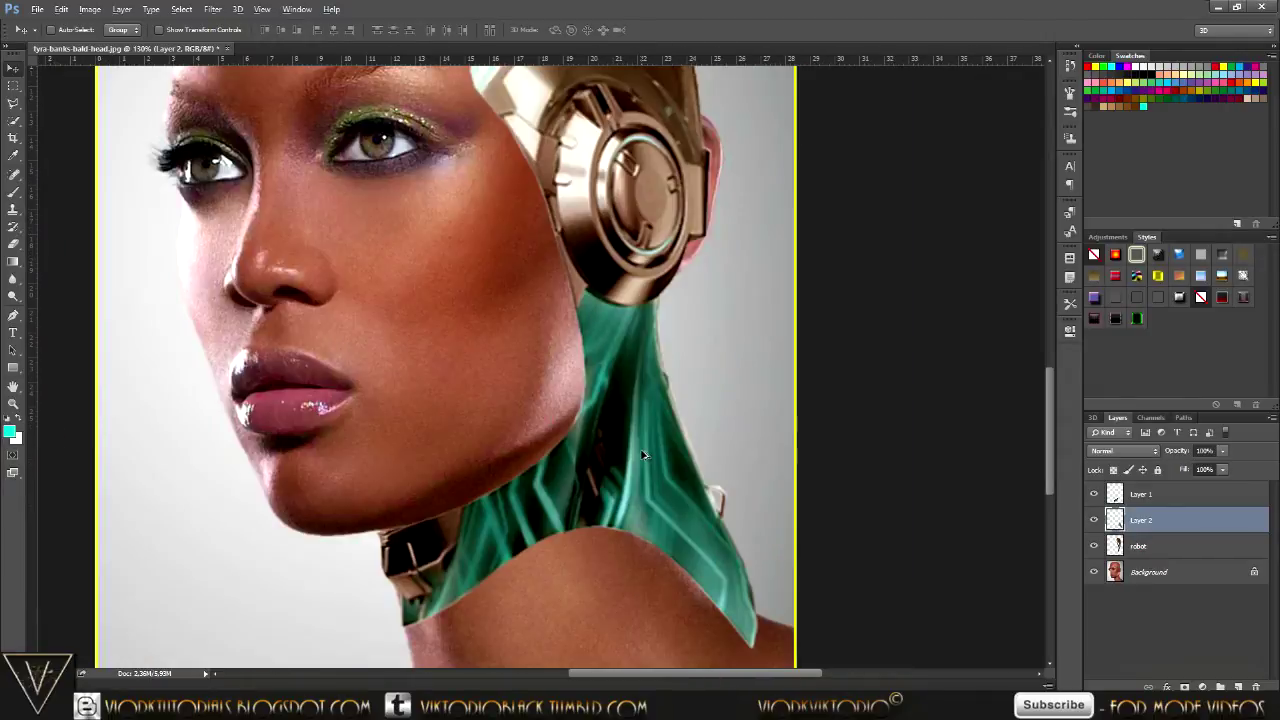
pyautogui.scroll(-1, 643, 455)
pyautogui.scroll(-1, 645, 456)
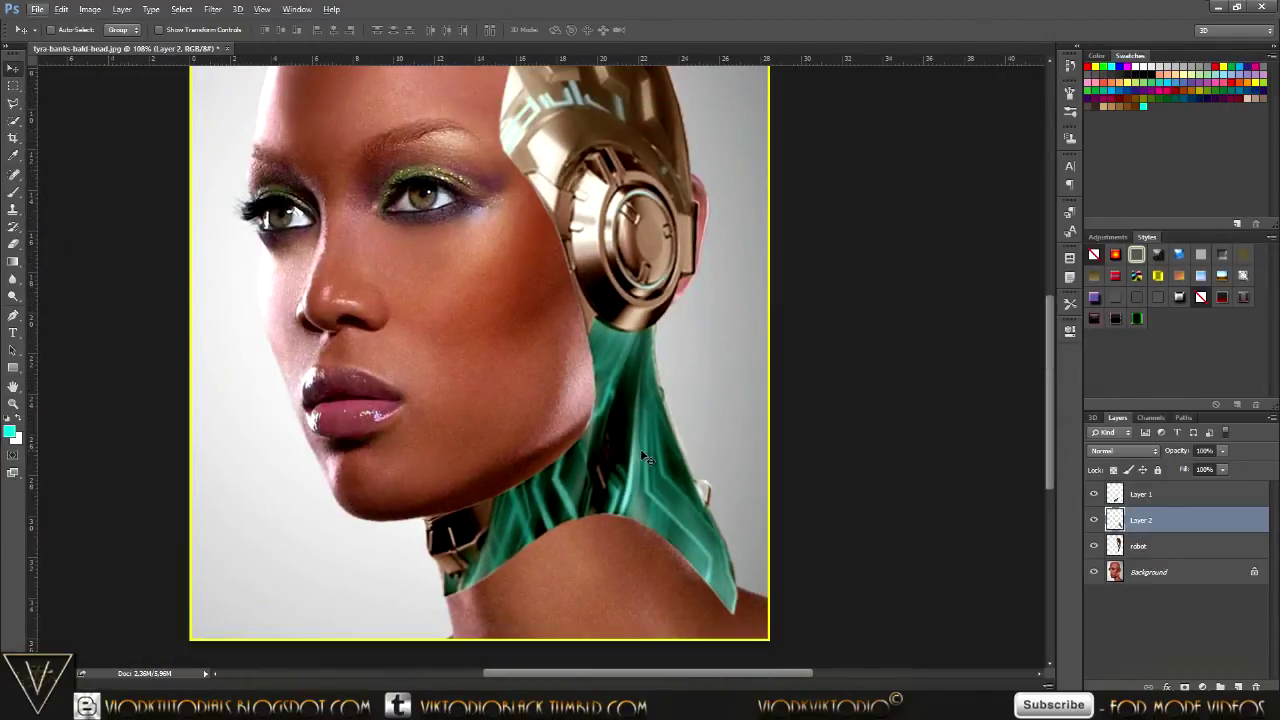
pyautogui.hotkey('ctrl', 't')
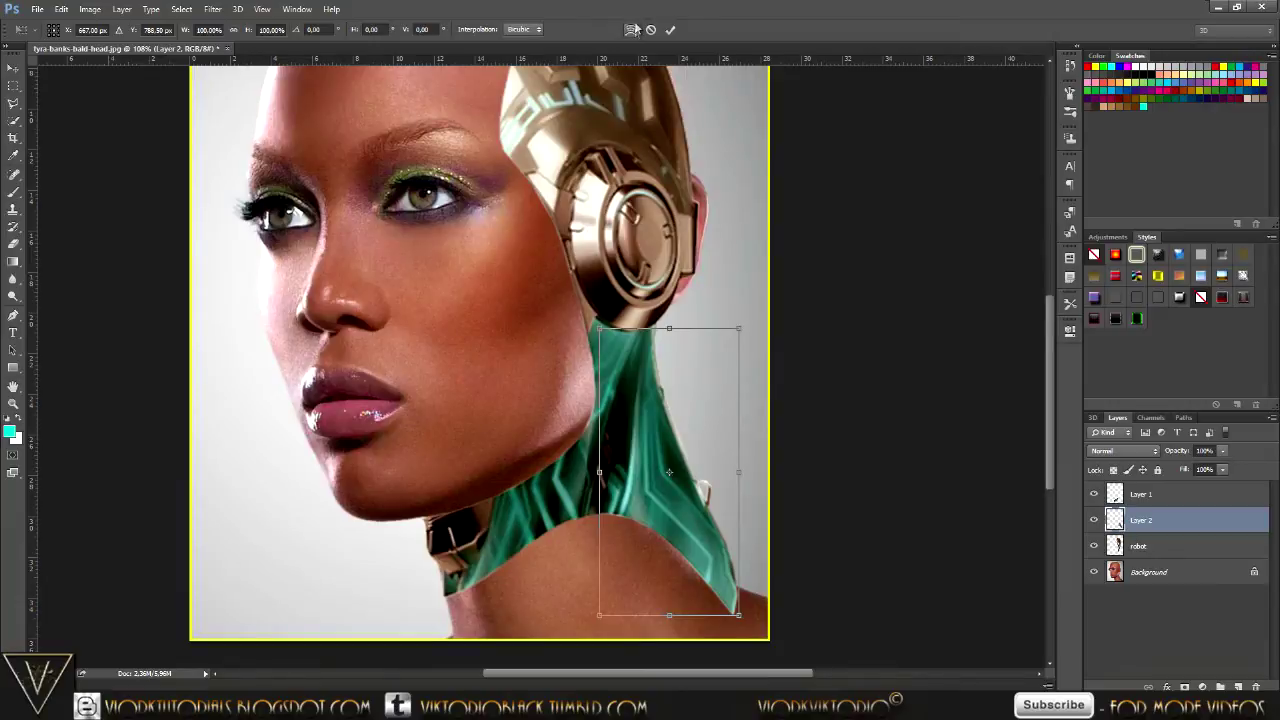
pyautogui.click(629, 32)
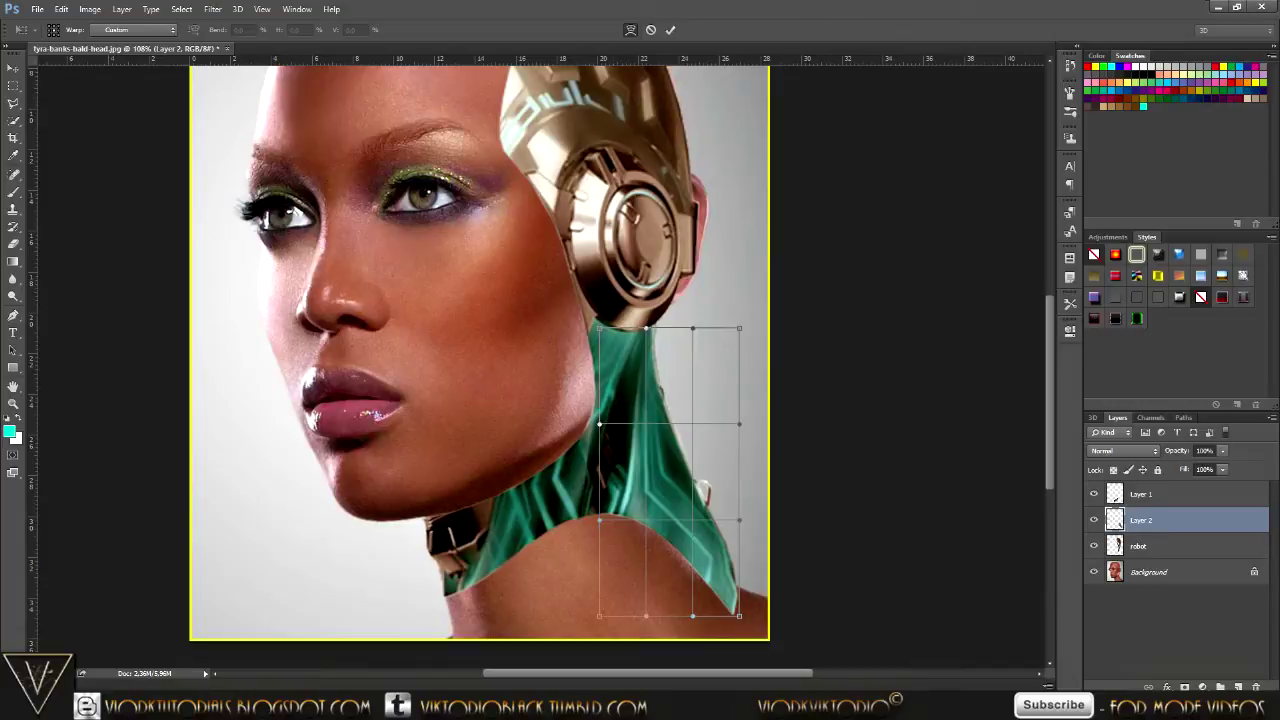
# Bend the Layer 2 green strip's warp mesh along the neck's right side to the shoulder, and commit the warp.
pyautogui.moveTo(739, 616); pyautogui.dragTo(798, 664)
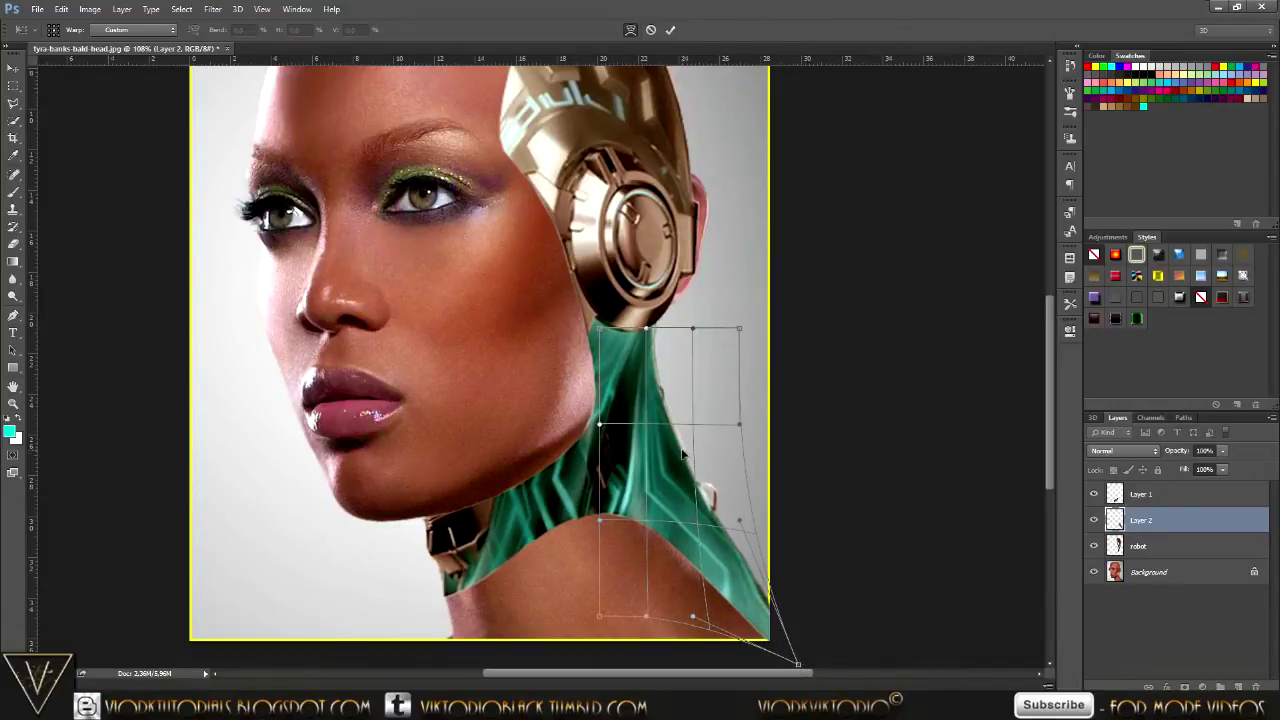
pyautogui.moveTo(683, 457); pyautogui.dragTo(665, 482)
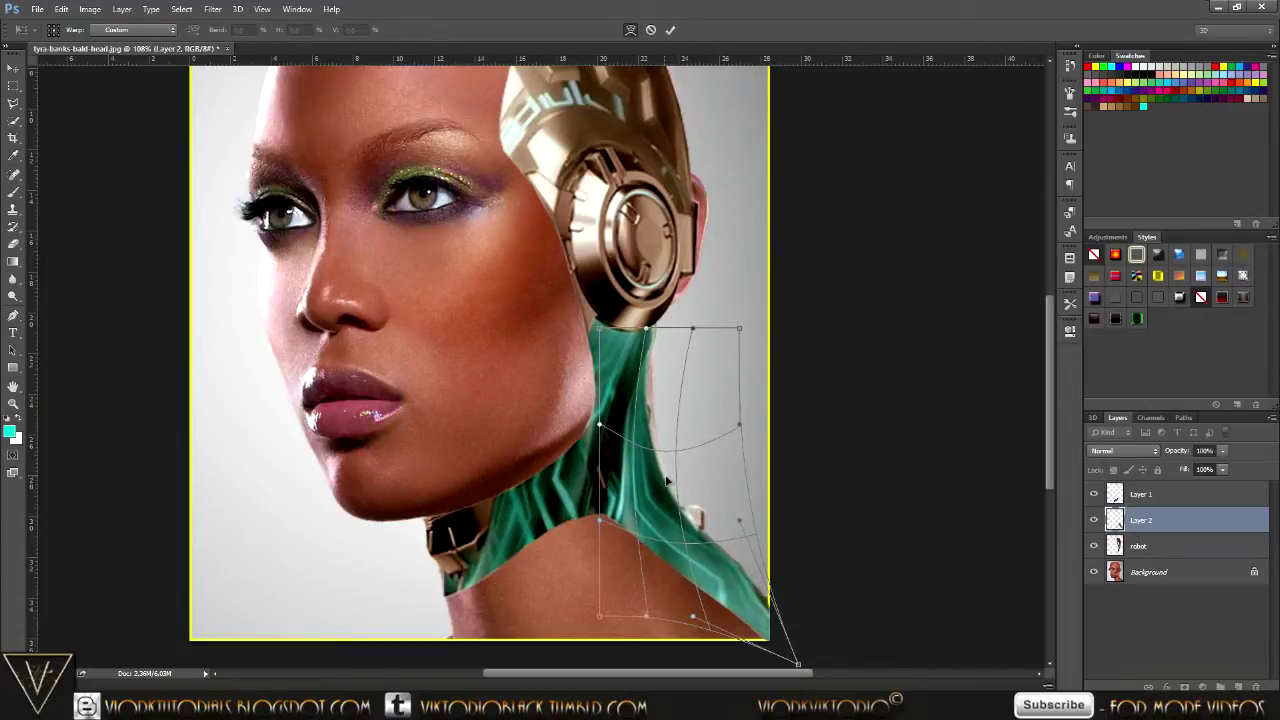
pyautogui.moveTo(665, 481); pyautogui.dragTo(675, 479)
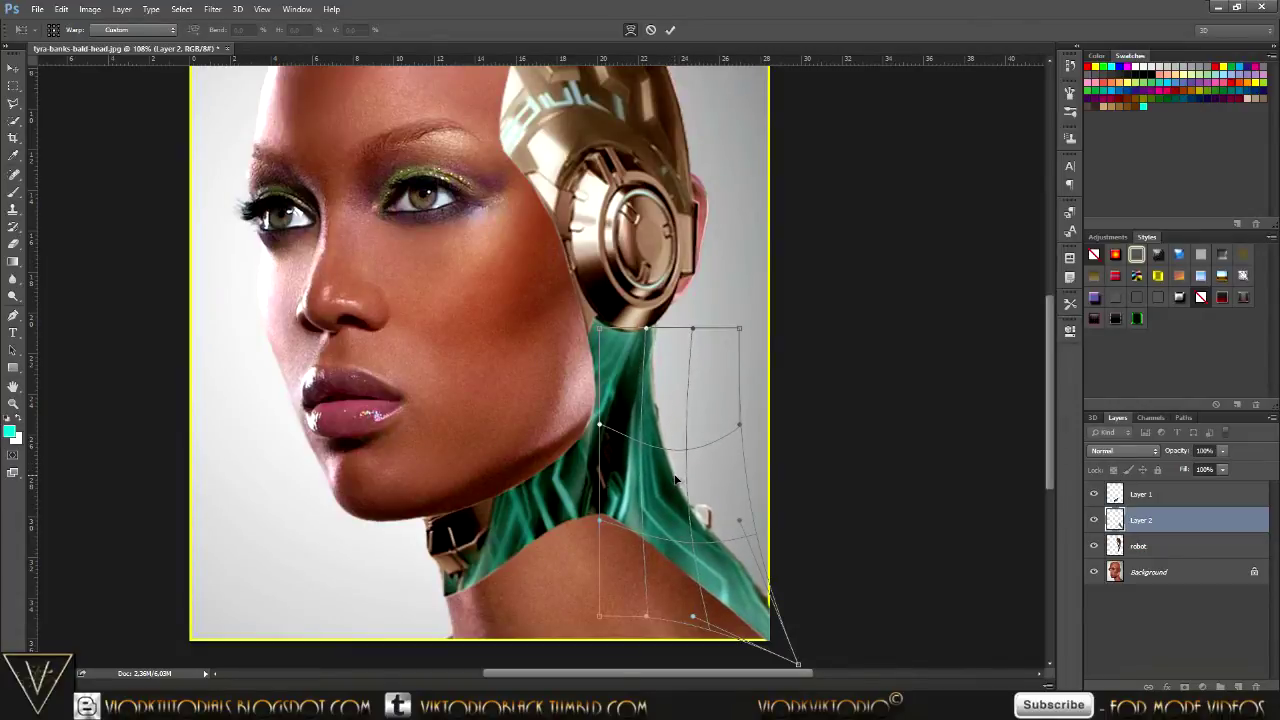
pyautogui.moveTo(734, 564); pyautogui.dragTo(725, 585)
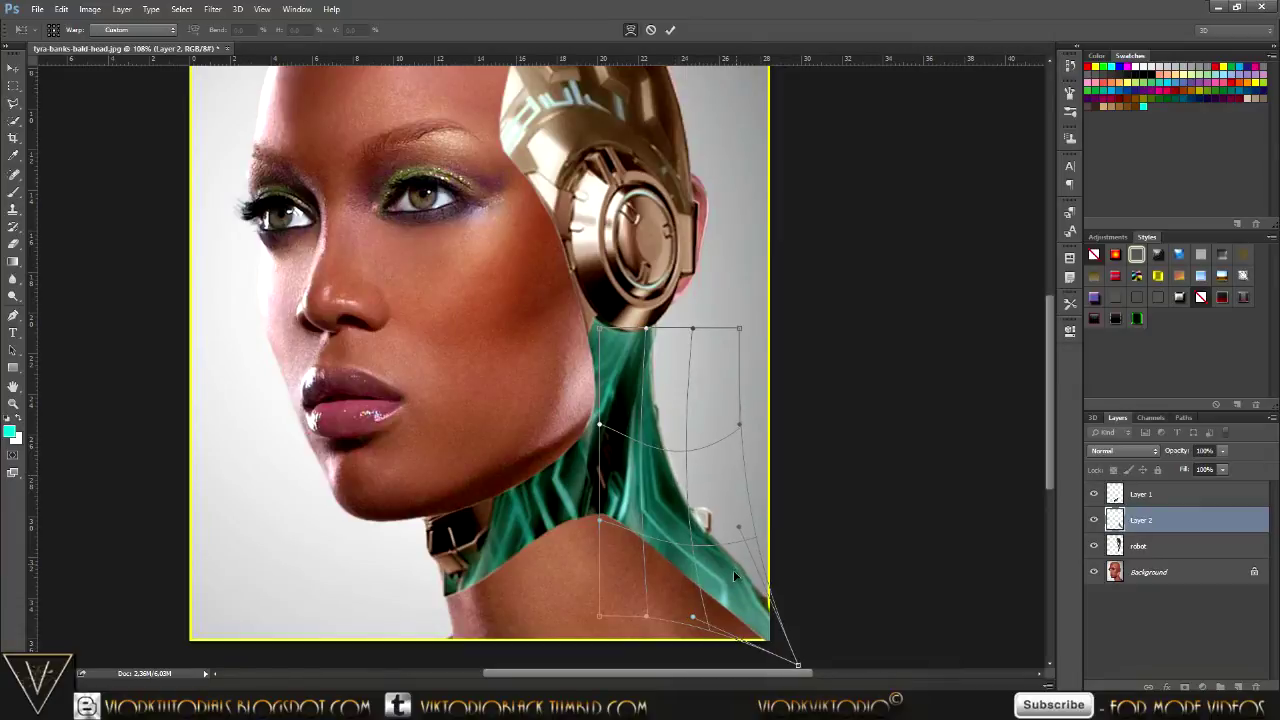
pyautogui.moveTo(725, 585); pyautogui.dragTo(725, 584)
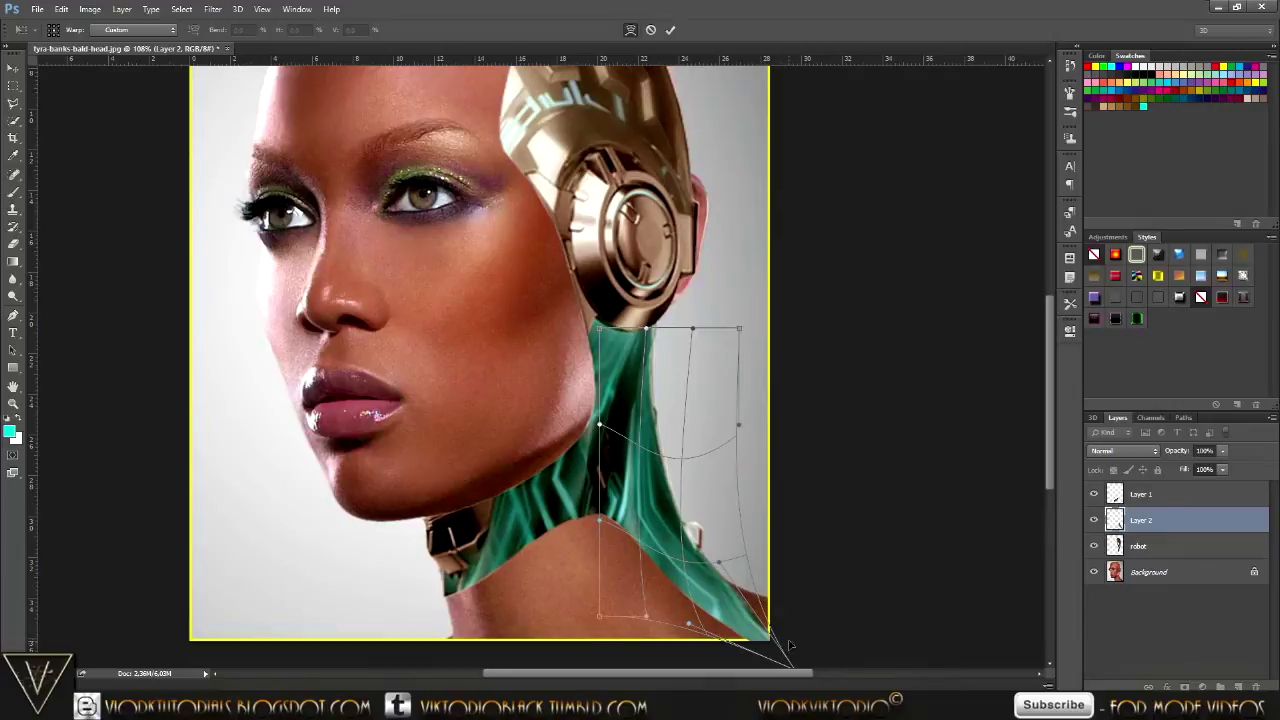
pyautogui.scroll(-1, 806, 634)
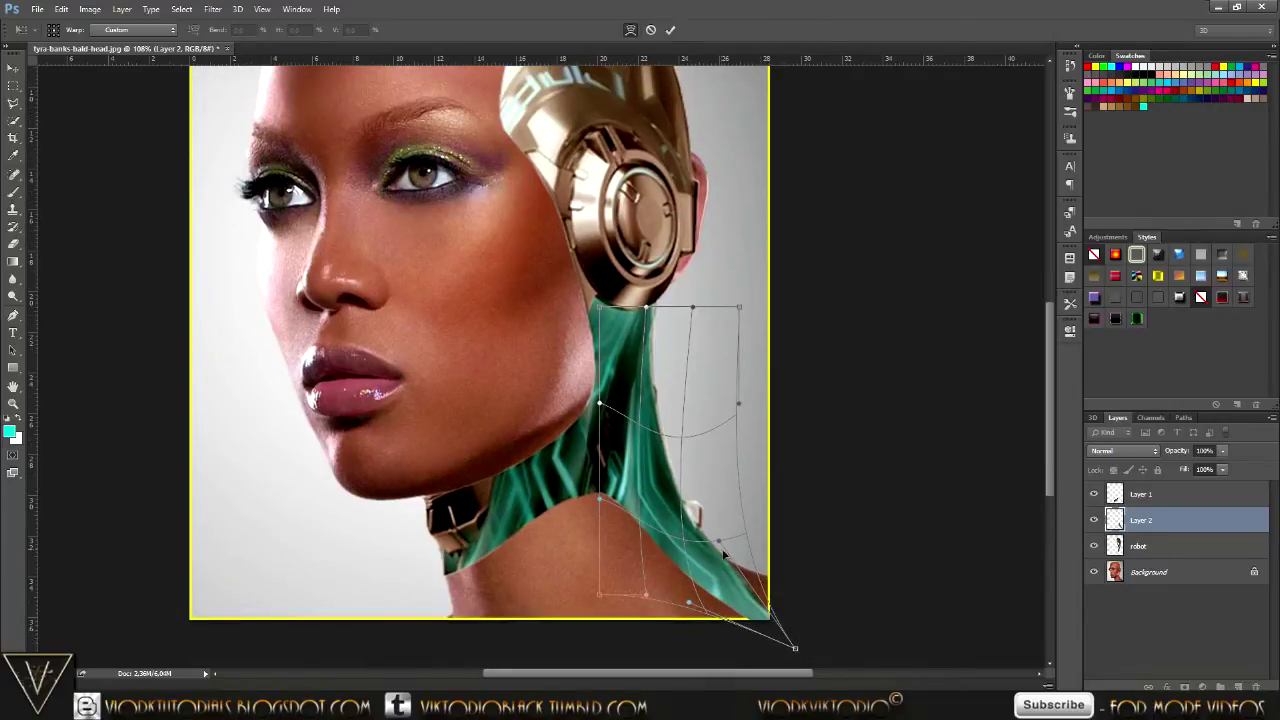
pyautogui.moveTo(720, 542); pyautogui.dragTo(801, 551)
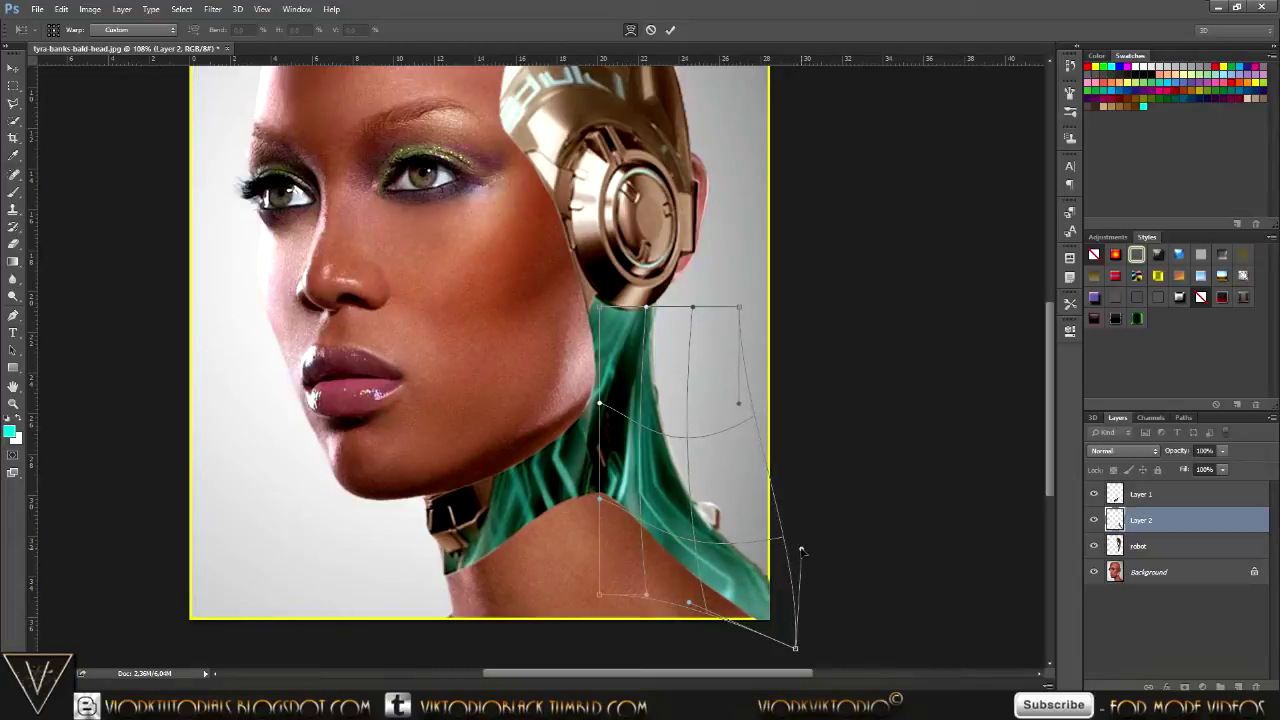
pyautogui.moveTo(710, 514); pyautogui.dragTo(704, 513)
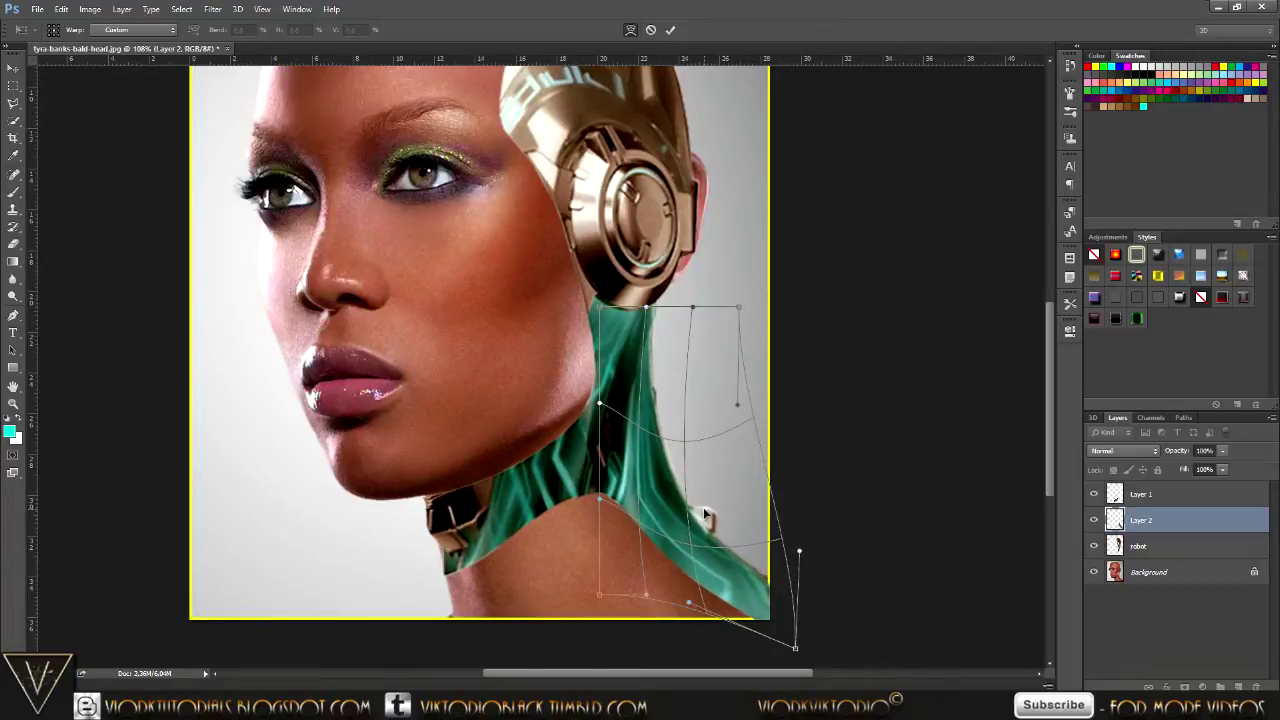
pyautogui.moveTo(800, 552); pyautogui.dragTo(823, 563)
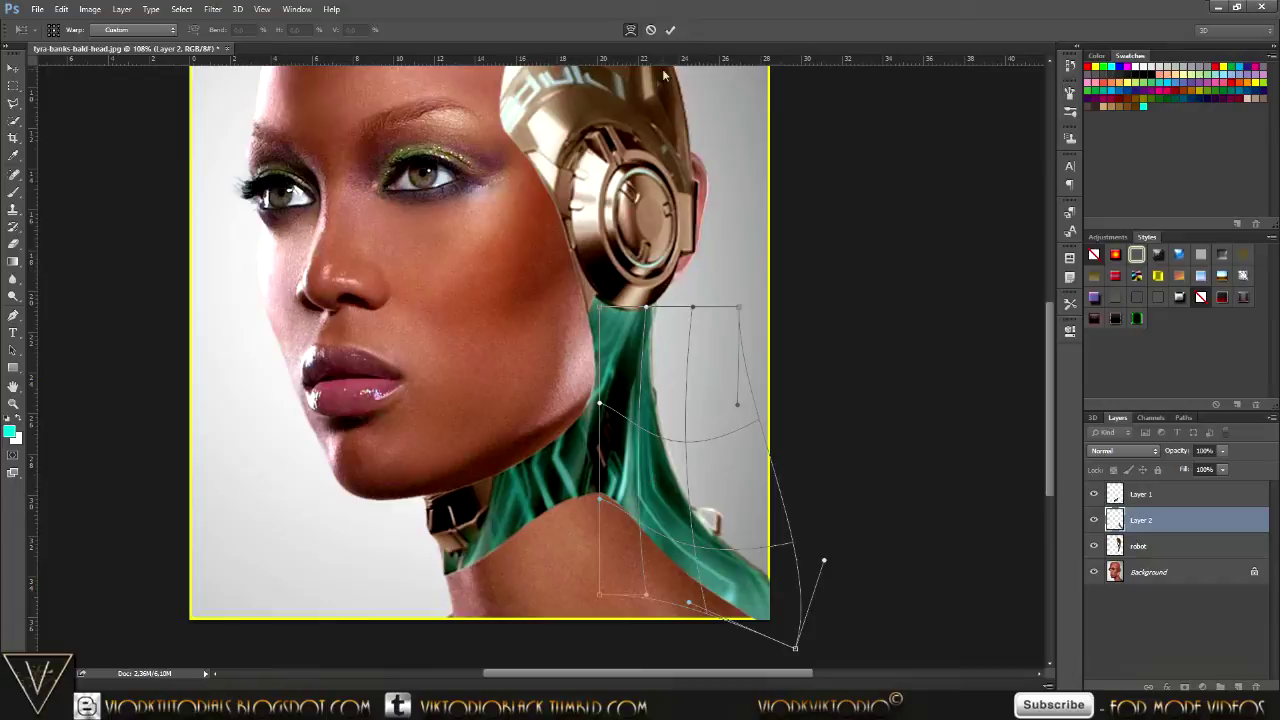
pyautogui.click(670, 29)
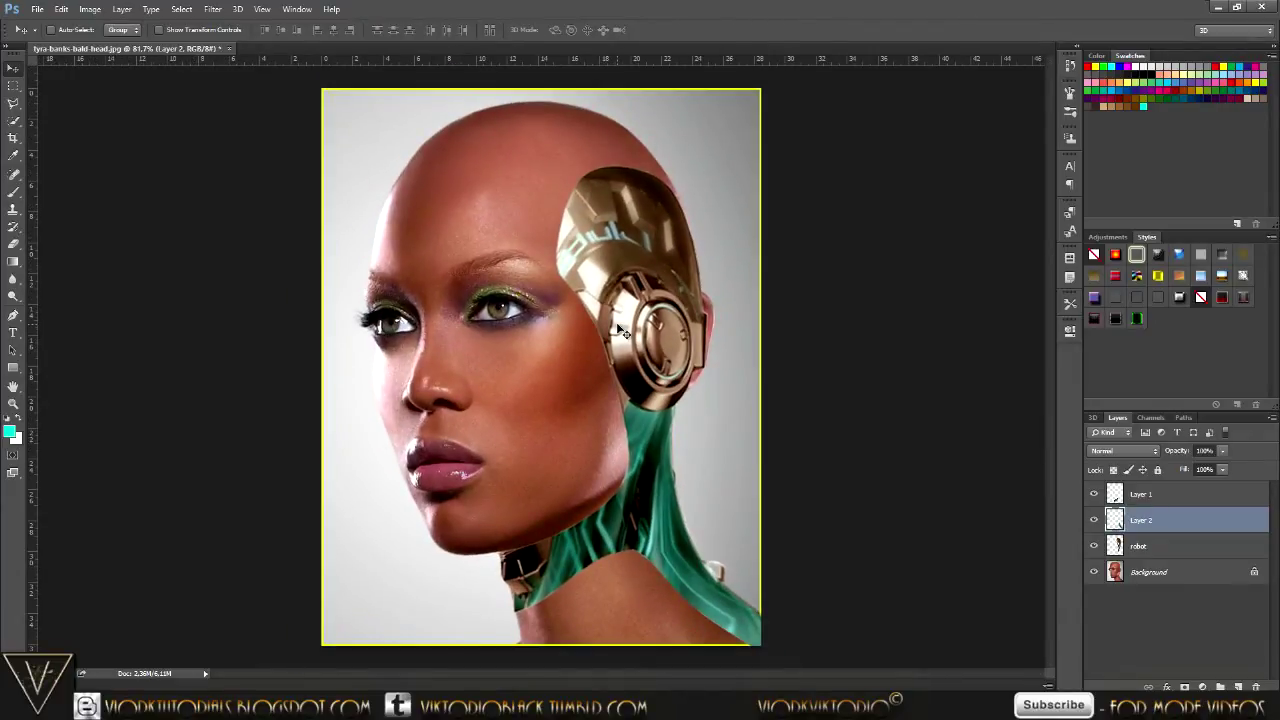
# Add a new empty layer above Layer 1 and choose a soft round Brush preset.
pyautogui.click(1206, 495)
pyautogui.click(1238, 687)
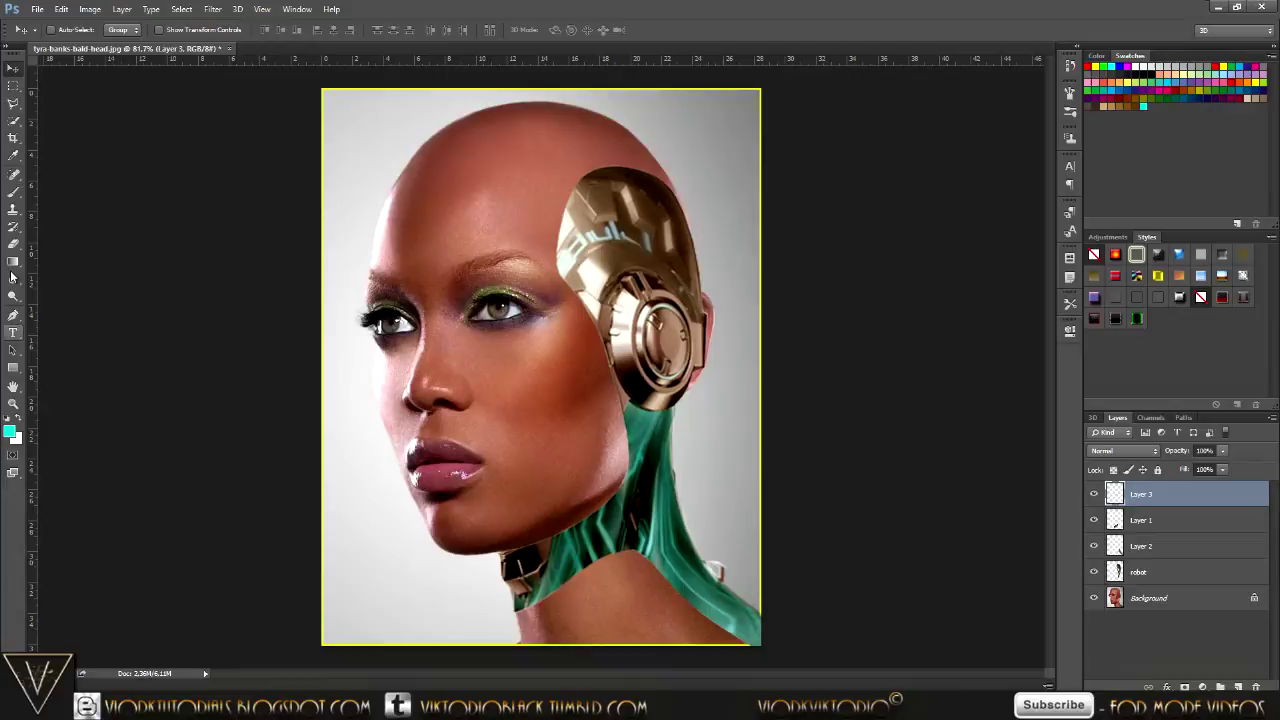
pyautogui.click(13, 191)
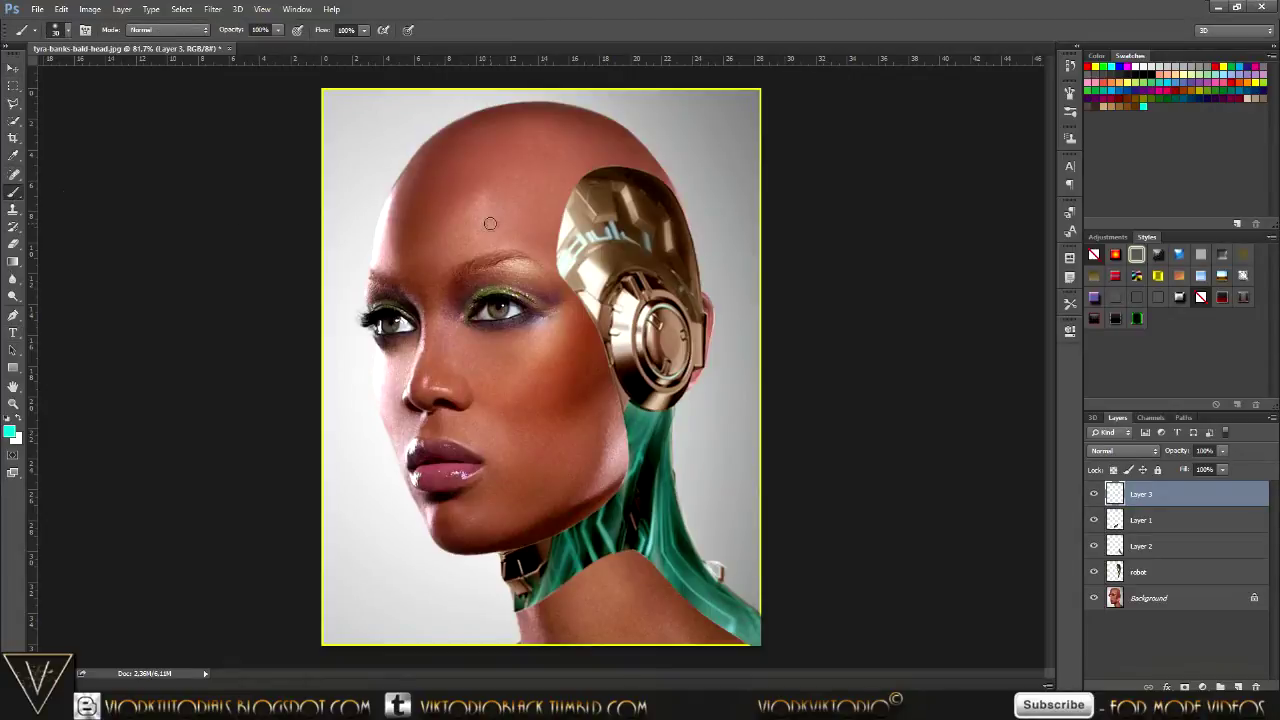
pyautogui.rightClick(573, 246)
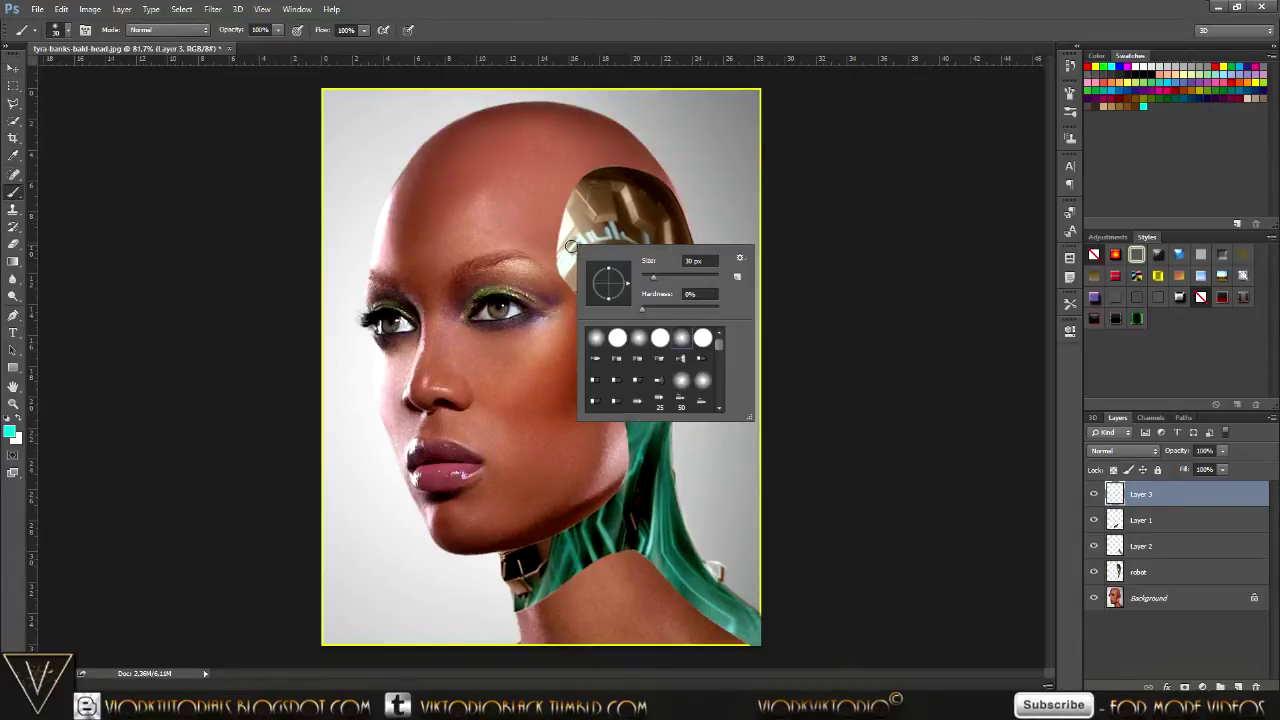
pyautogui.doubleClick(684, 342)
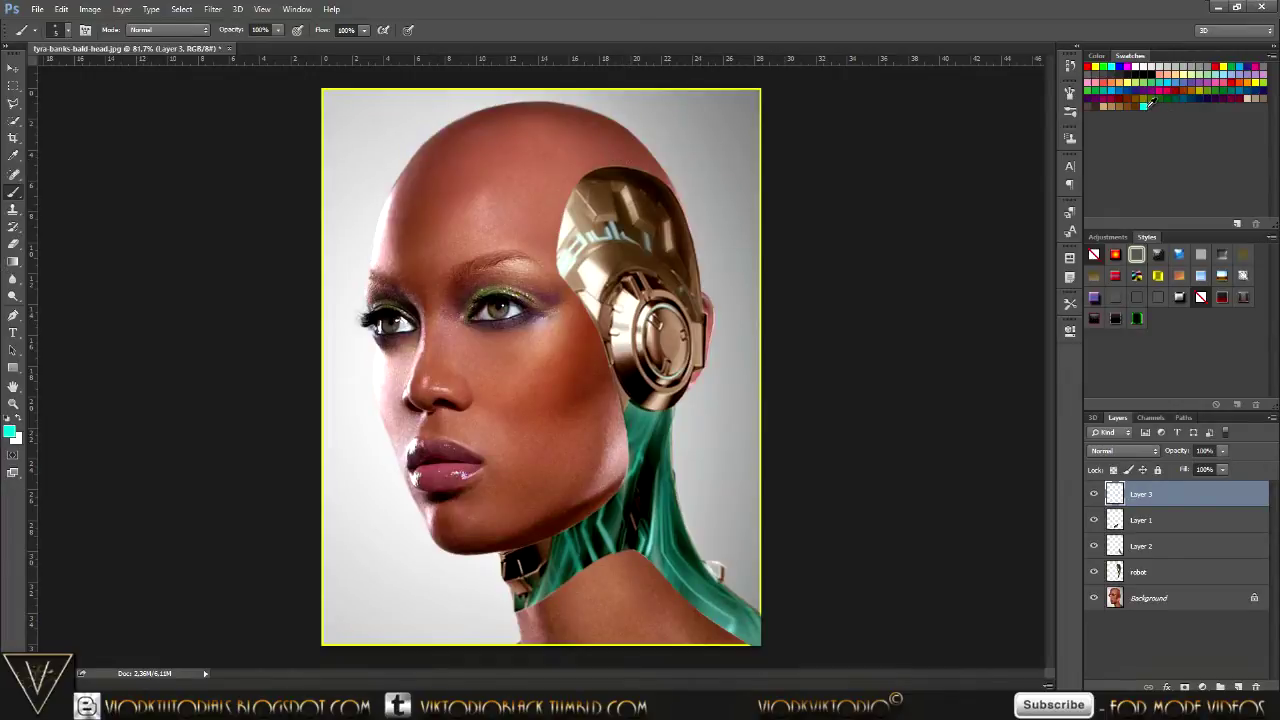
# Set the foreground colour to bright cyan (R 2, G 254, B 214).
pyautogui.click(10, 432)
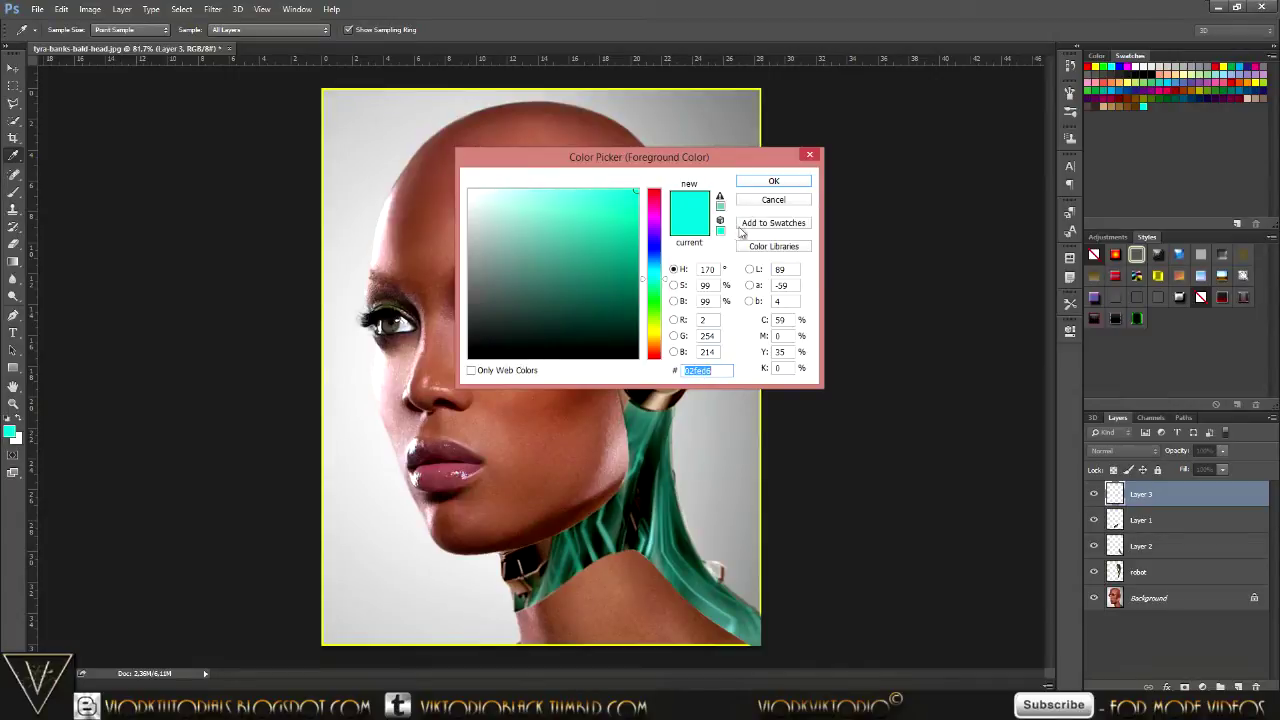
pyautogui.click(771, 184)
pyautogui.press('b')
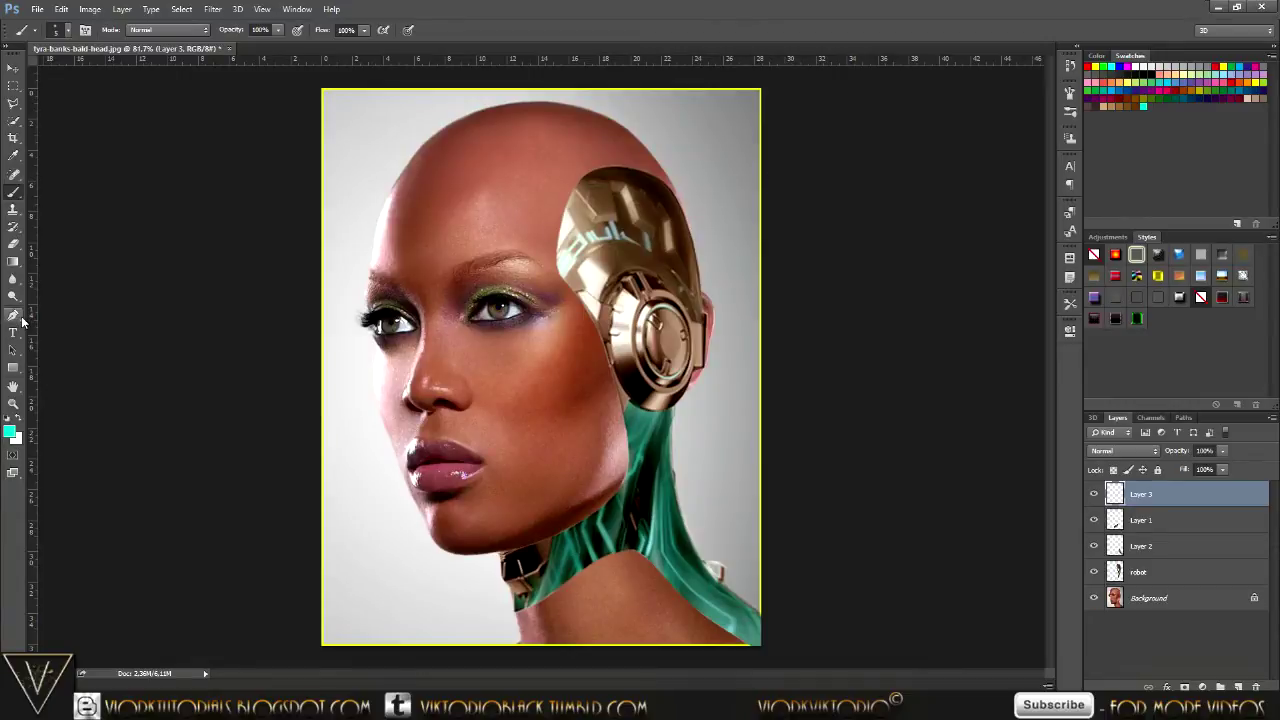
pyautogui.click(19, 319)
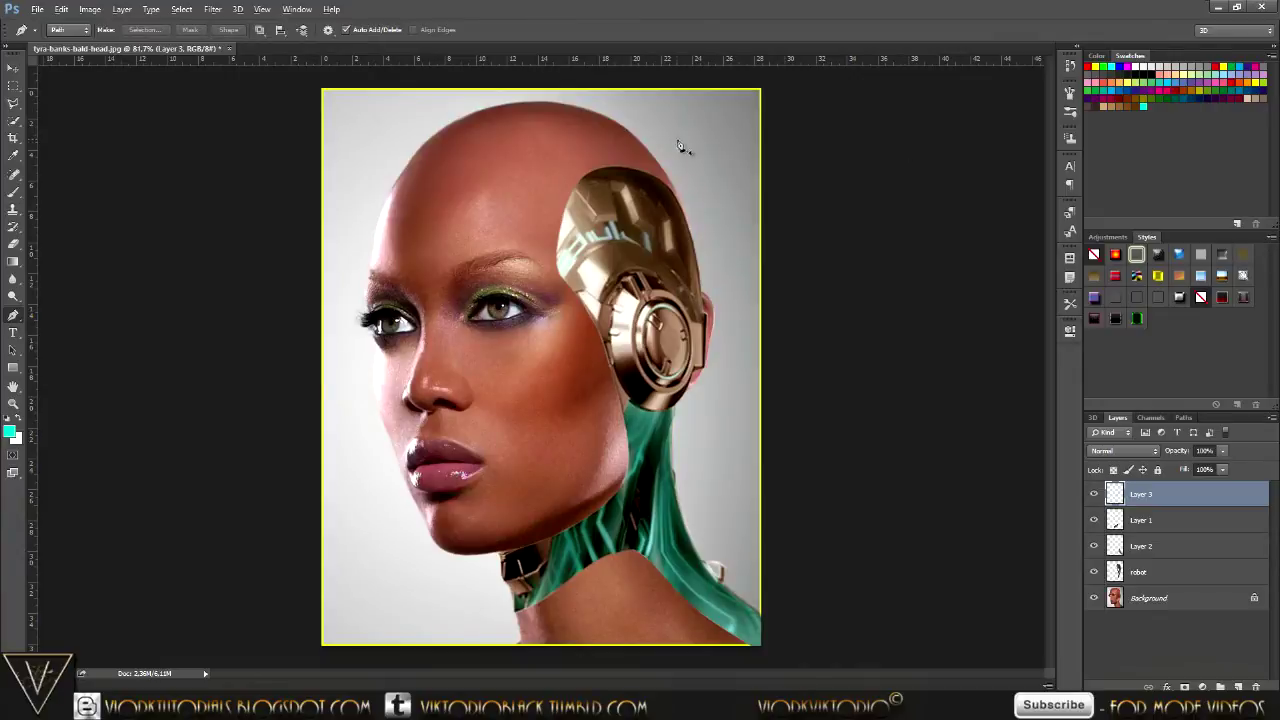
# Zoom in and place pen anchors across the helmet's top and down its left edge.
pyautogui.scroll(5, 685, 148)
pyautogui.scroll(1, 634, 168)
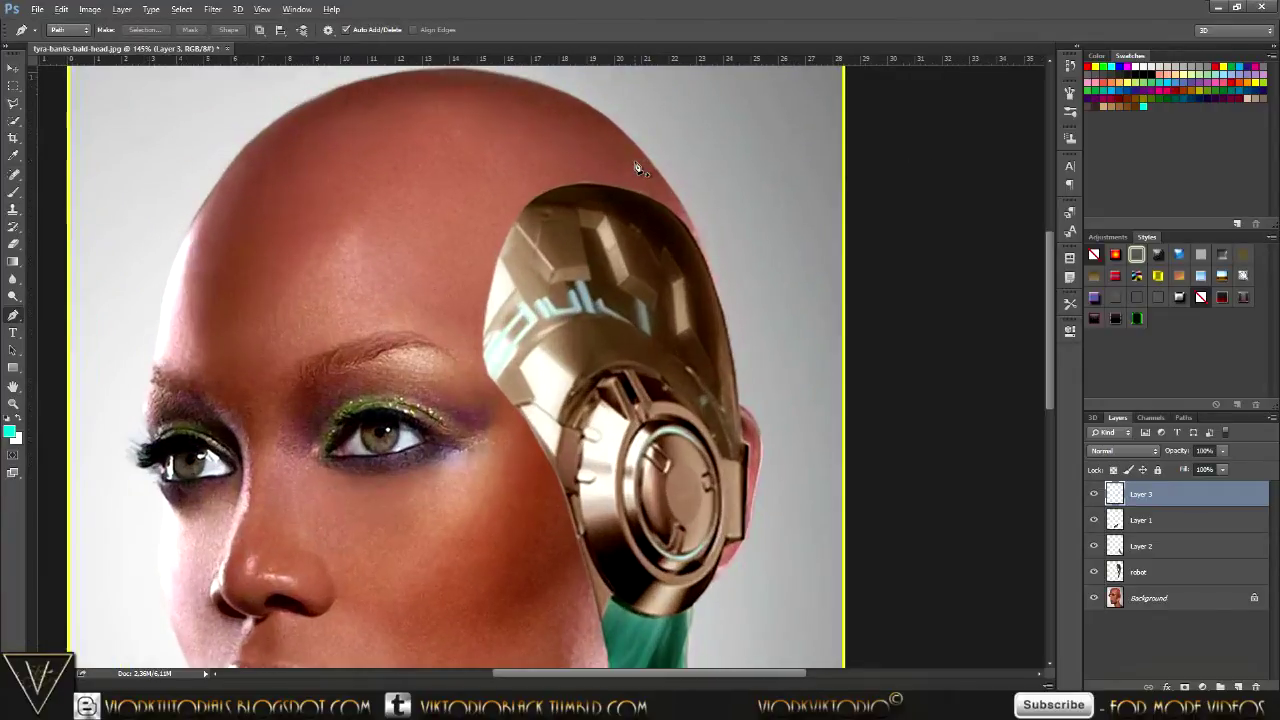
pyautogui.click(711, 274)
pyautogui.moveTo(608, 187); pyautogui.dragTo(533, 181)
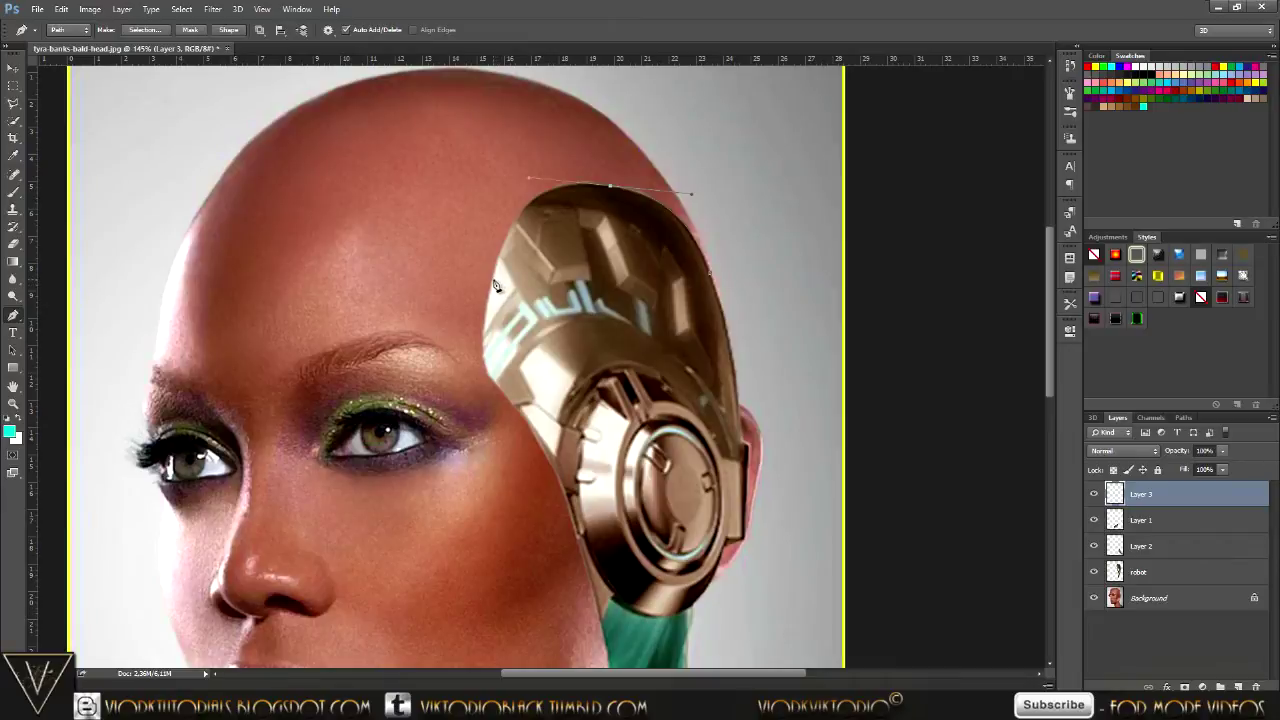
pyautogui.moveTo(492, 287); pyautogui.dragTo(481, 344)
pyautogui.scroll(-1, 509, 400)
pyautogui.scroll(-2, 510, 401)
pyautogui.scroll(-3, 512, 402)
pyautogui.scroll(-2, 512, 402)
pyautogui.scroll(-2, 520, 410)
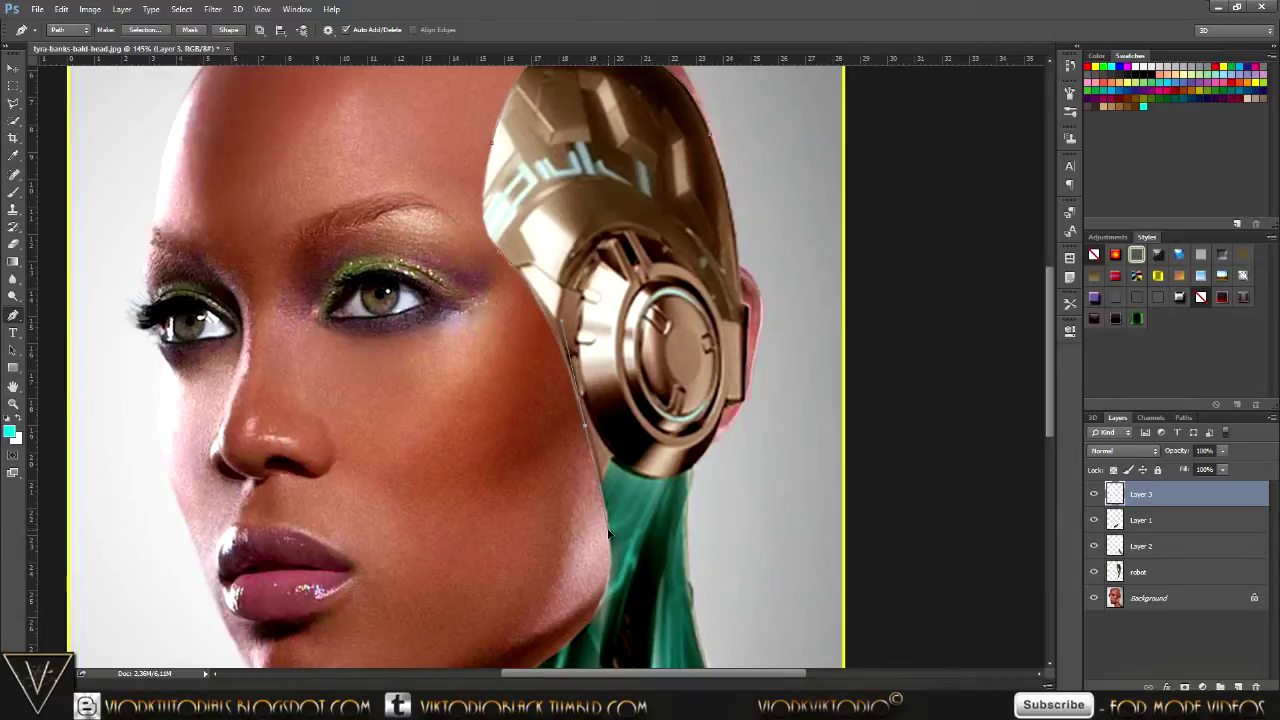
pyautogui.scroll(-1, 610, 535)
# Add curved pen anchors along the helmet-and-neck edge, the jaw, and where the chin meets the neck.
pyautogui.scroll(-2, 611, 520)
pyautogui.scroll(-2, 612, 505)
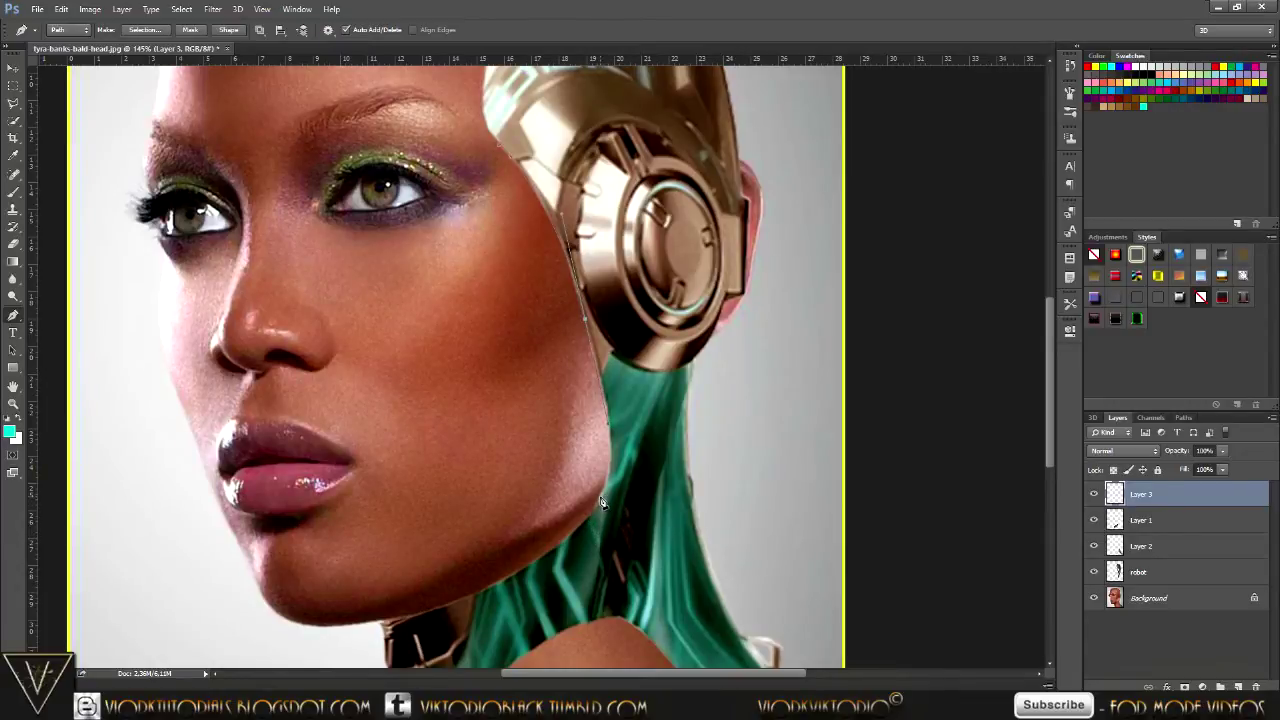
pyautogui.click(576, 540)
pyautogui.moveTo(573, 545); pyautogui.dragTo(580, 556)
pyautogui.click(62, 9)
pyautogui.click(100, 48)
pyautogui.moveTo(589, 326); pyautogui.dragTo(588, 342)
pyautogui.moveTo(588, 340); pyautogui.dragTo(590, 348)
pyautogui.moveTo(596, 507); pyautogui.dragTo(560, 558)
pyautogui.moveTo(438, 616); pyautogui.dragTo(409, 620)
pyautogui.scroll(1, 510, 522)
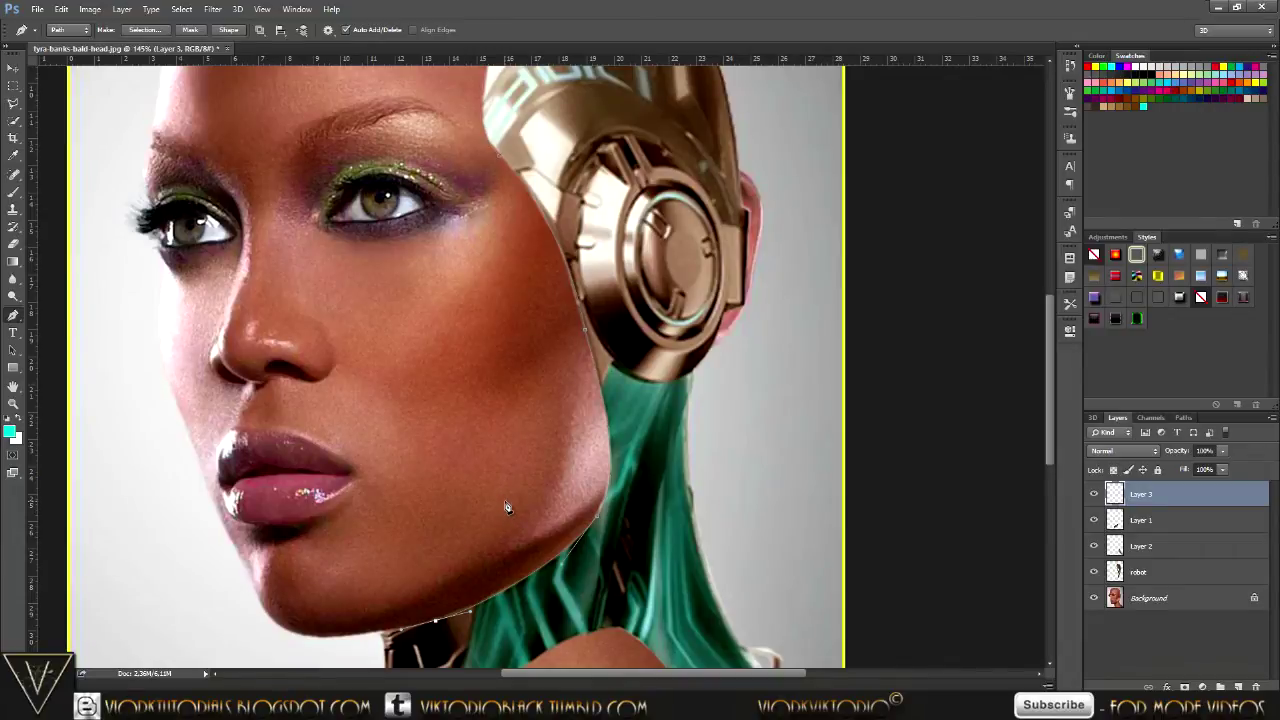
pyautogui.scroll(3, 506, 507)
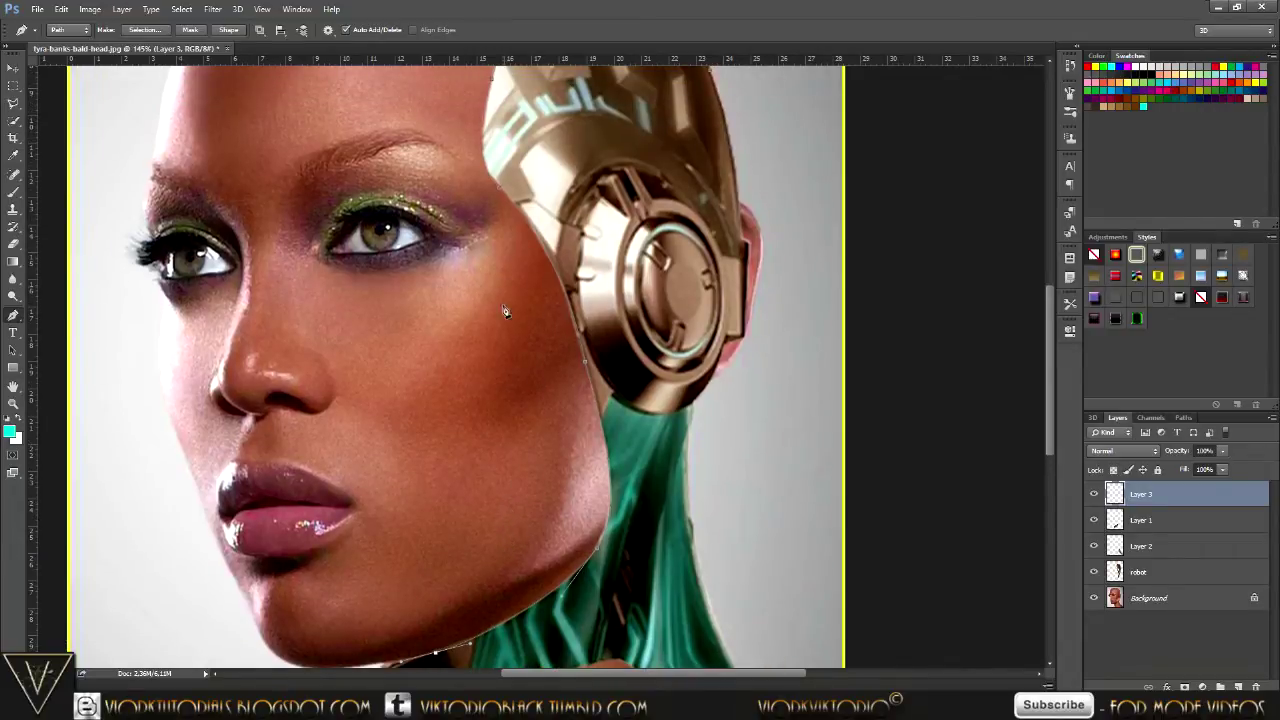
# Stroke the seam path with the cyan Brush on Layer 3 and hide the path outline.
pyautogui.rightClick(562, 448)
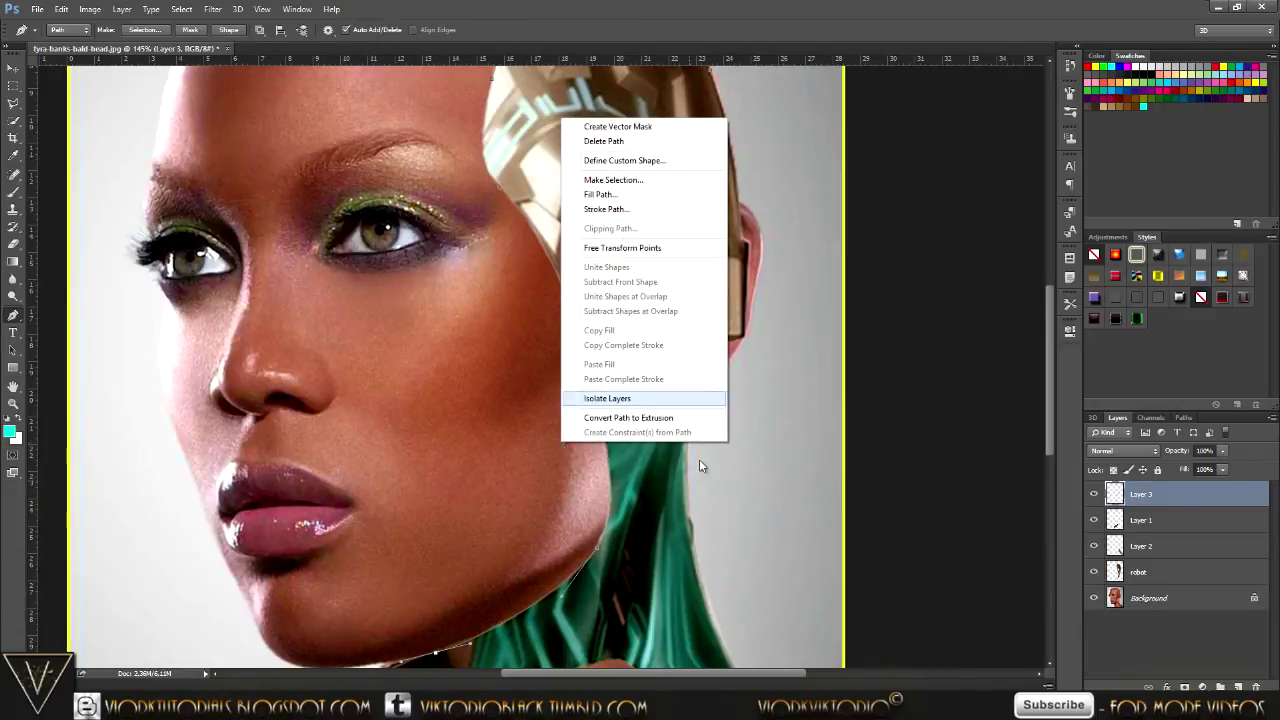
pyautogui.click(607, 209)
pyautogui.click(612, 240)
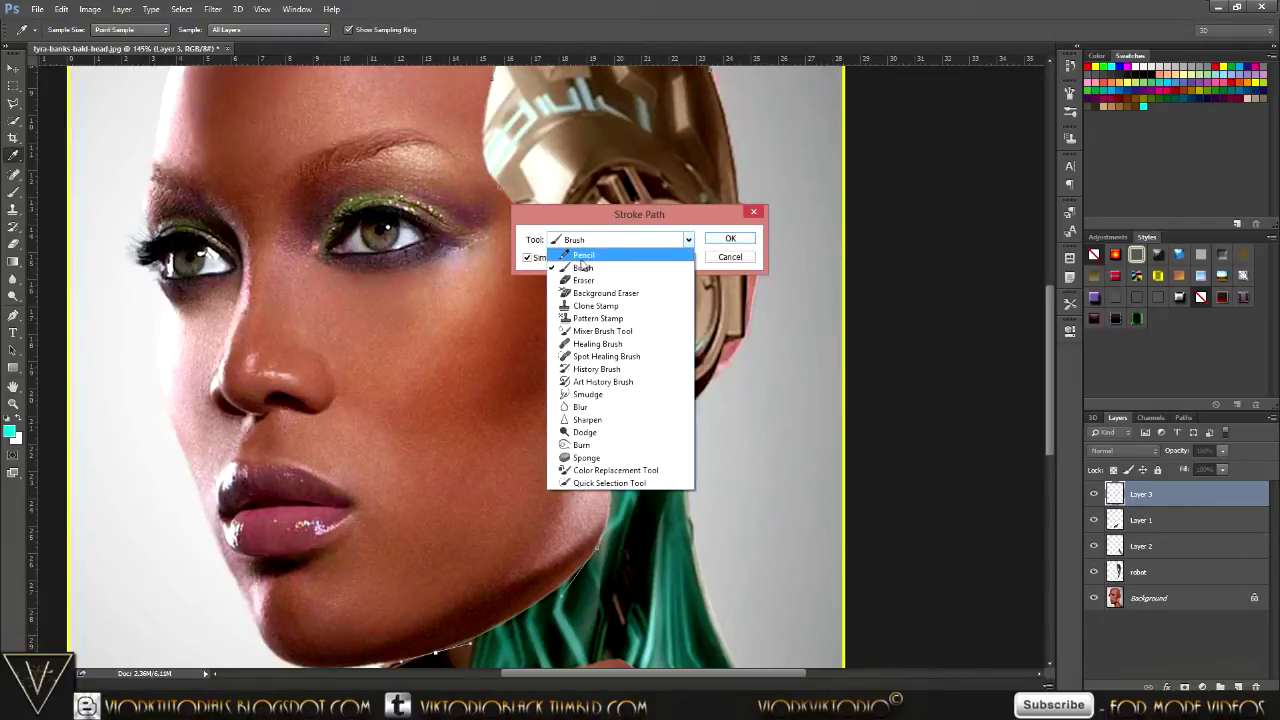
pyautogui.click(577, 270)
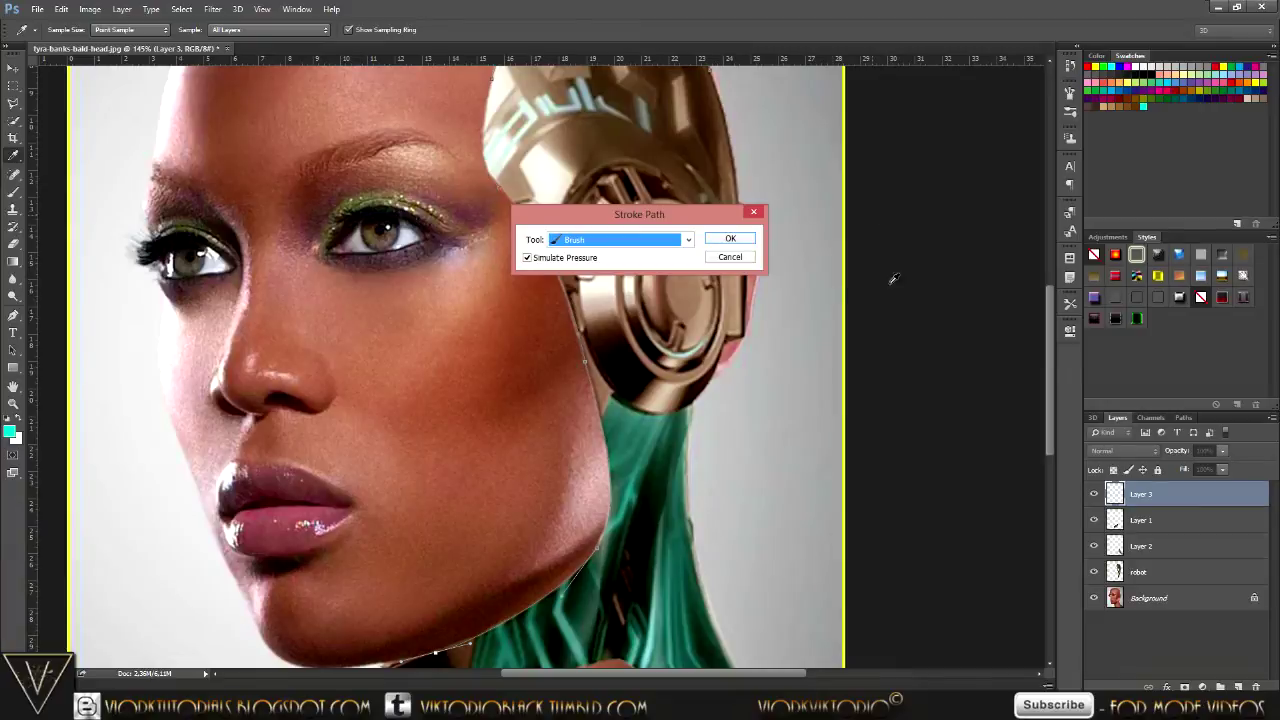
pyautogui.click(731, 240)
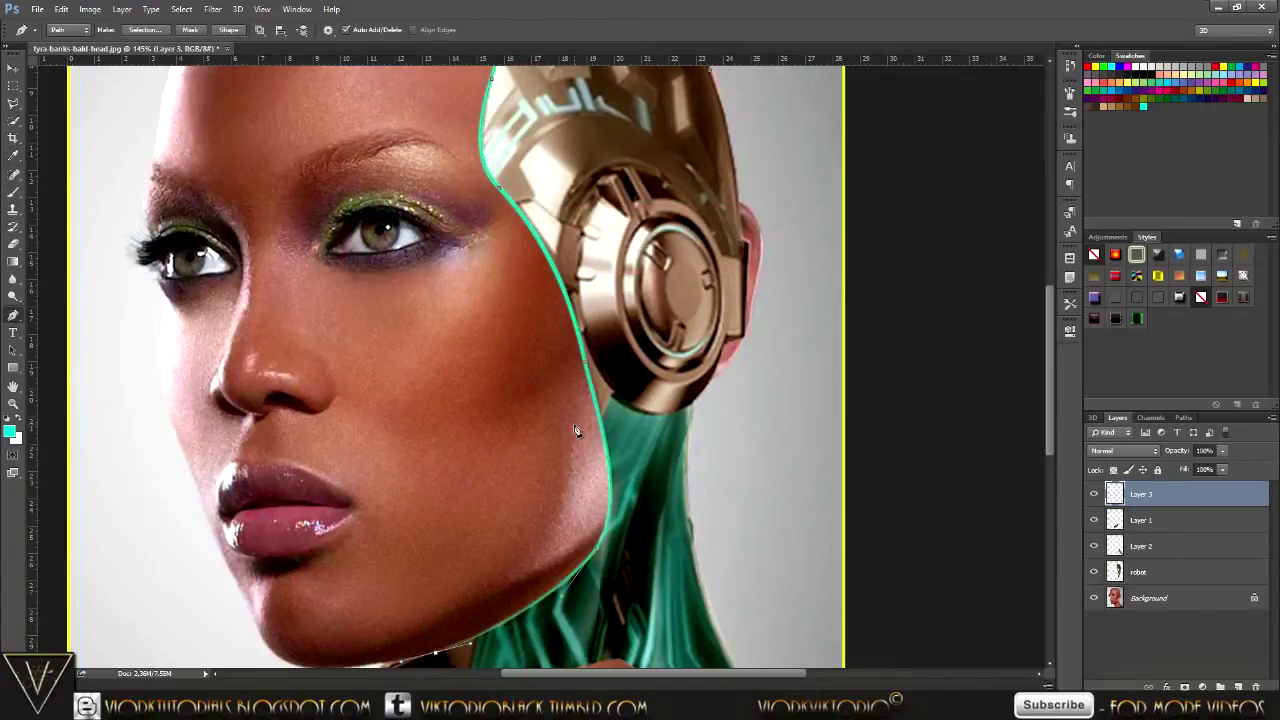
pyautogui.press('Return')
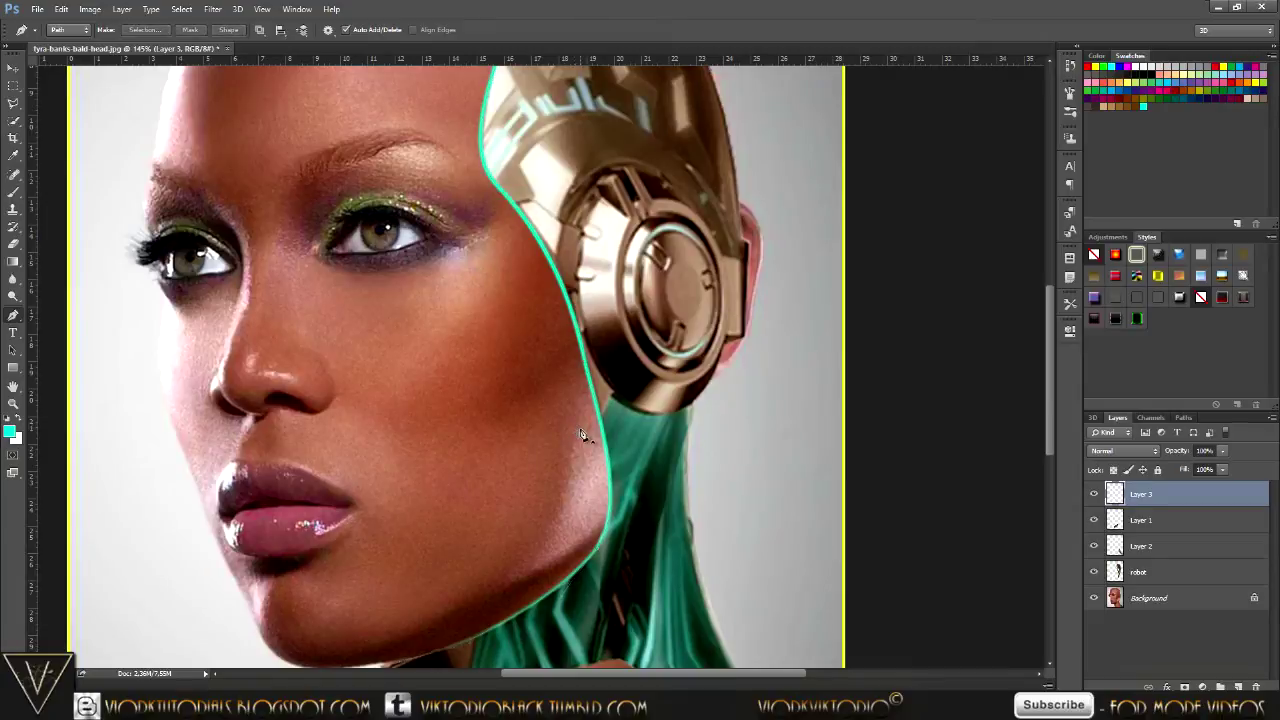
pyautogui.keyDown('alt'); pyautogui.scroll(-4, 583, 428); pyautogui.keyUp('alt')
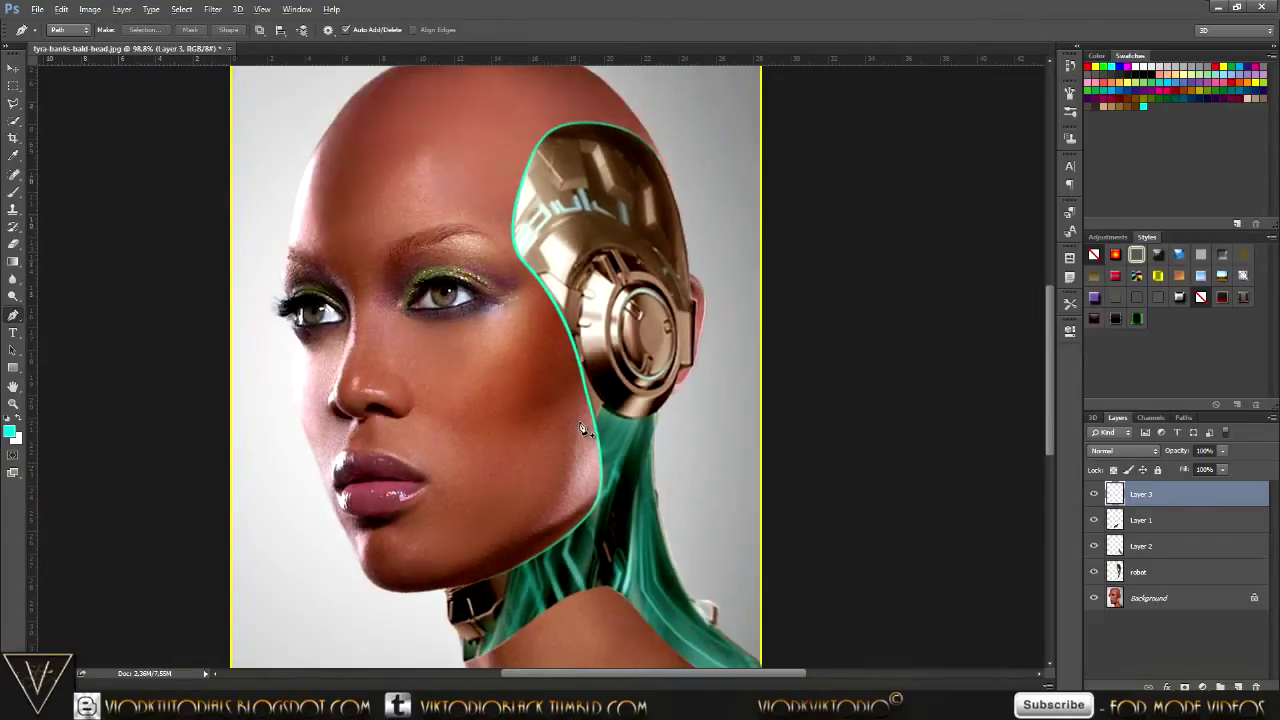
pyautogui.keyDown('alt'); pyautogui.scroll(-1, 583, 418); pyautogui.keyUp('alt')
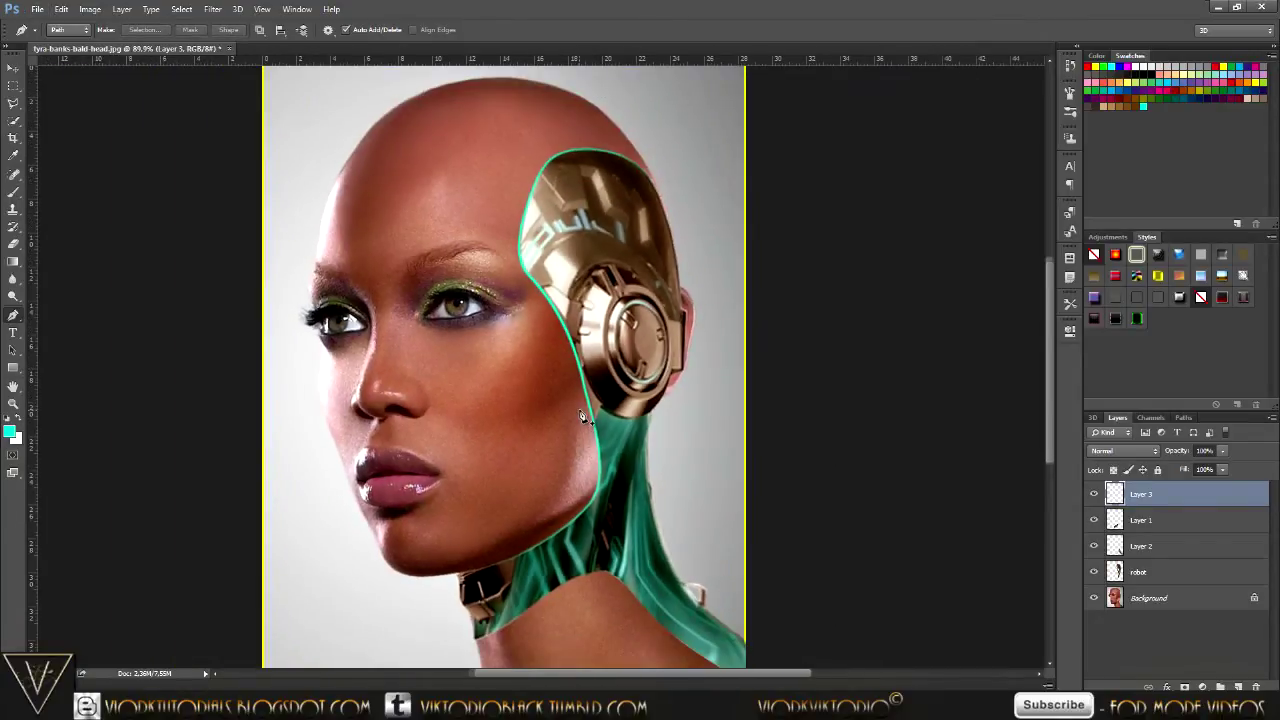
pyautogui.keyDown('alt'); pyautogui.scroll(-1, 583, 418); pyautogui.keyUp('alt')
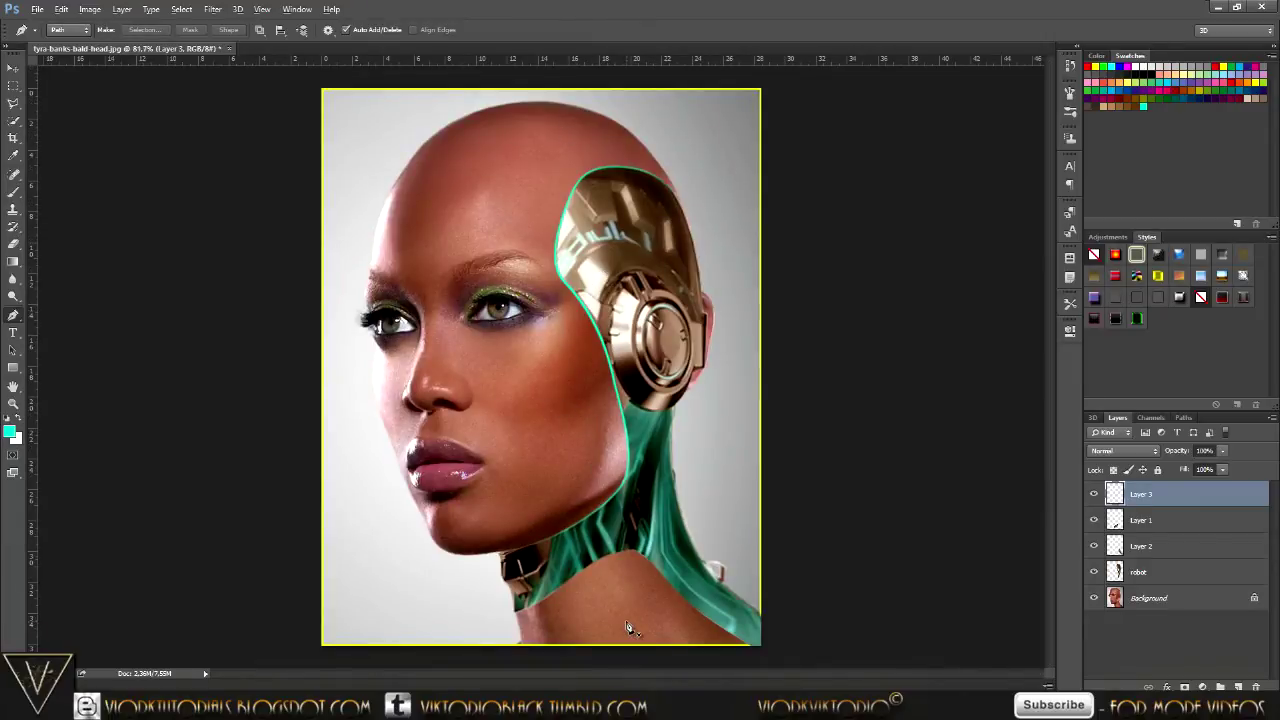
# Draw a pen path along the green neck's shoulder edge and stroke it cyan.
pyautogui.keyDown('alt'); pyautogui.scroll(1, 632, 632); pyautogui.keyUp('alt')
pyautogui.keyDown('alt'); pyautogui.scroll(1, 630, 630); pyautogui.keyUp('alt')
pyautogui.keyDown('alt'); pyautogui.scroll(1, 630, 628); pyautogui.keyUp('alt')
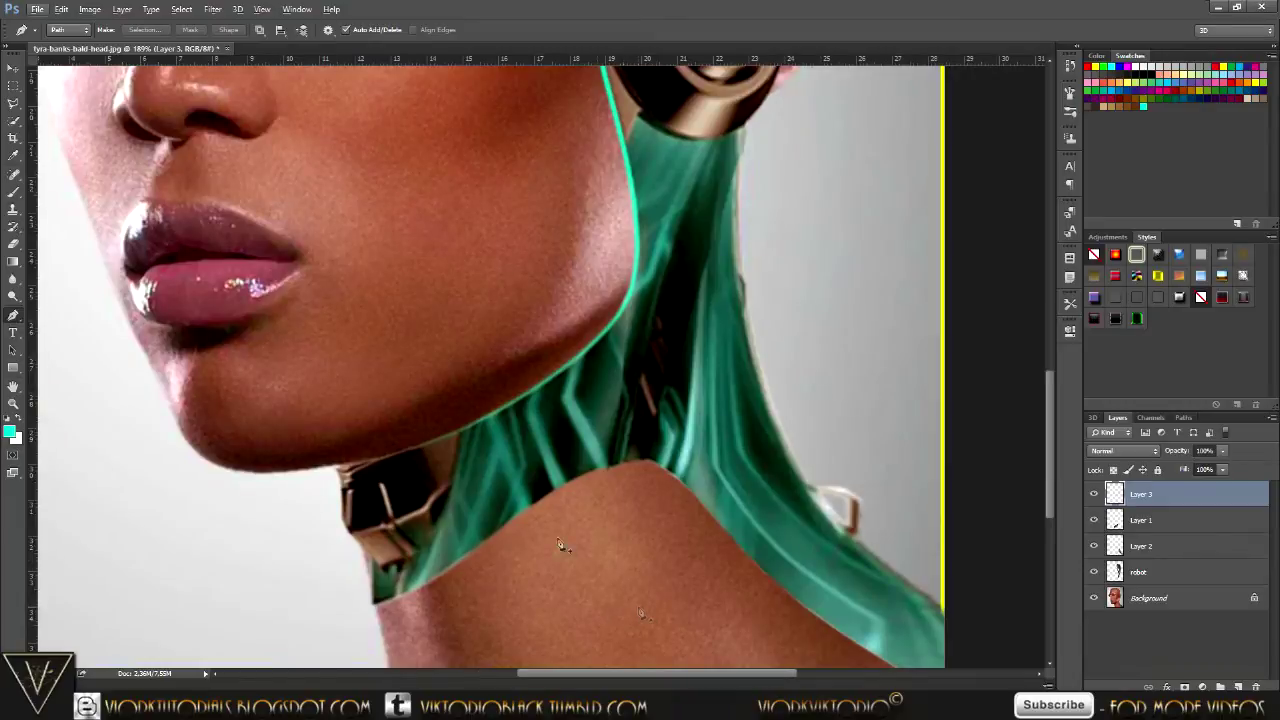
pyautogui.click(456, 566)
pyautogui.moveTo(563, 488); pyautogui.dragTo(604, 475)
pyautogui.click(606, 464)
pyautogui.moveTo(709, 516); pyautogui.dragTo(718, 522)
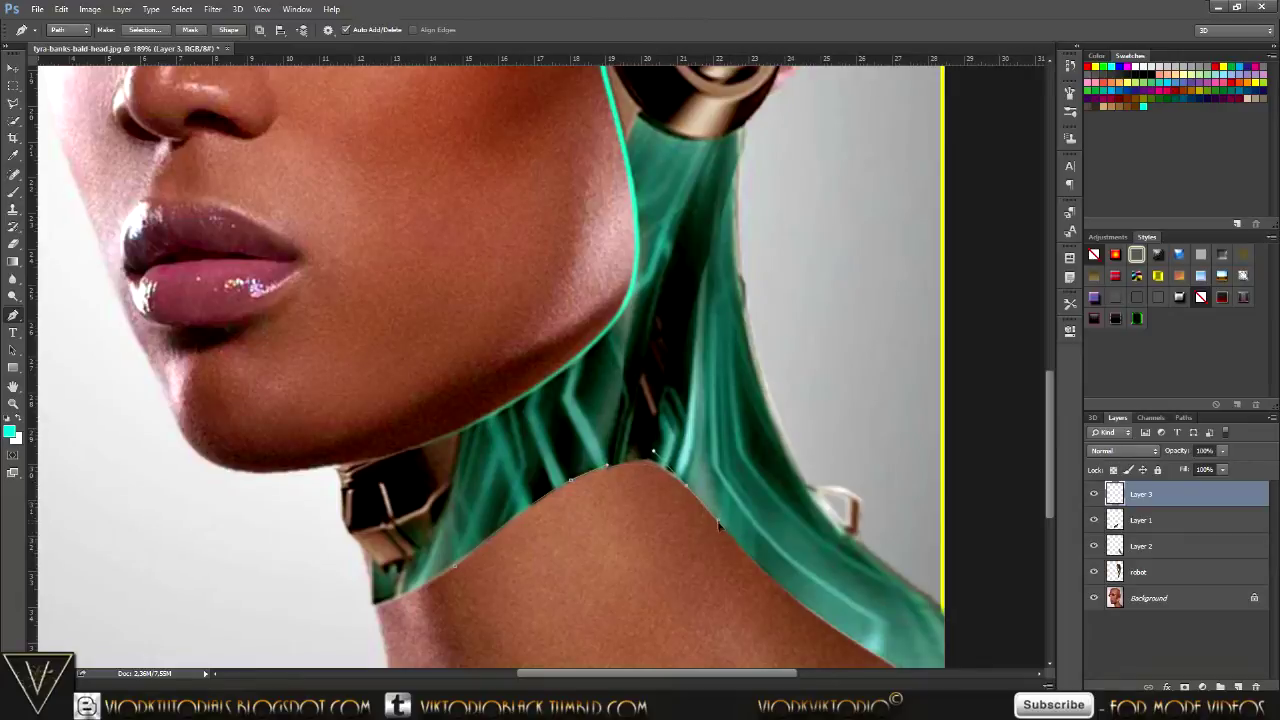
pyautogui.scroll(-1, 935, 677)
pyautogui.moveTo(904, 632); pyautogui.dragTo(957, 645)
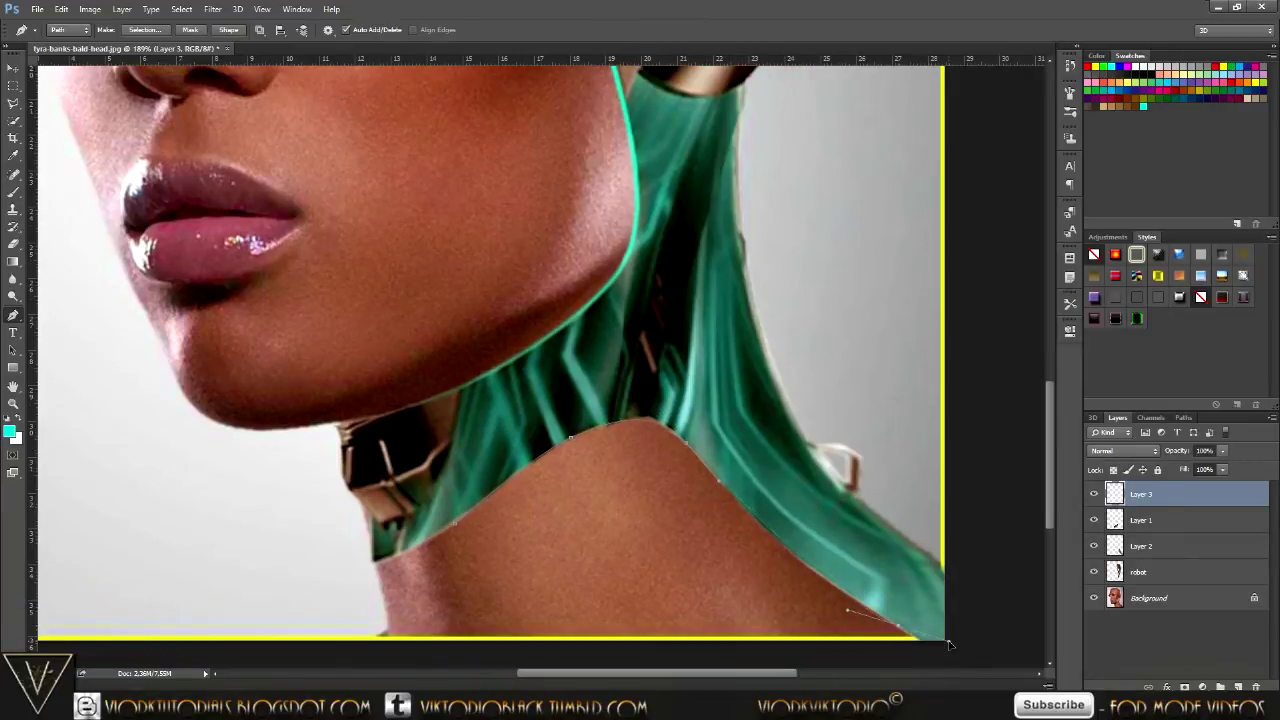
pyautogui.rightClick(840, 234)
pyautogui.click(889, 321)
pyautogui.press('Return')
# Draw a path from the lip corner across the cheek to the headphone and stroke it cyan.
pyautogui.scroll(2, 845, 343)
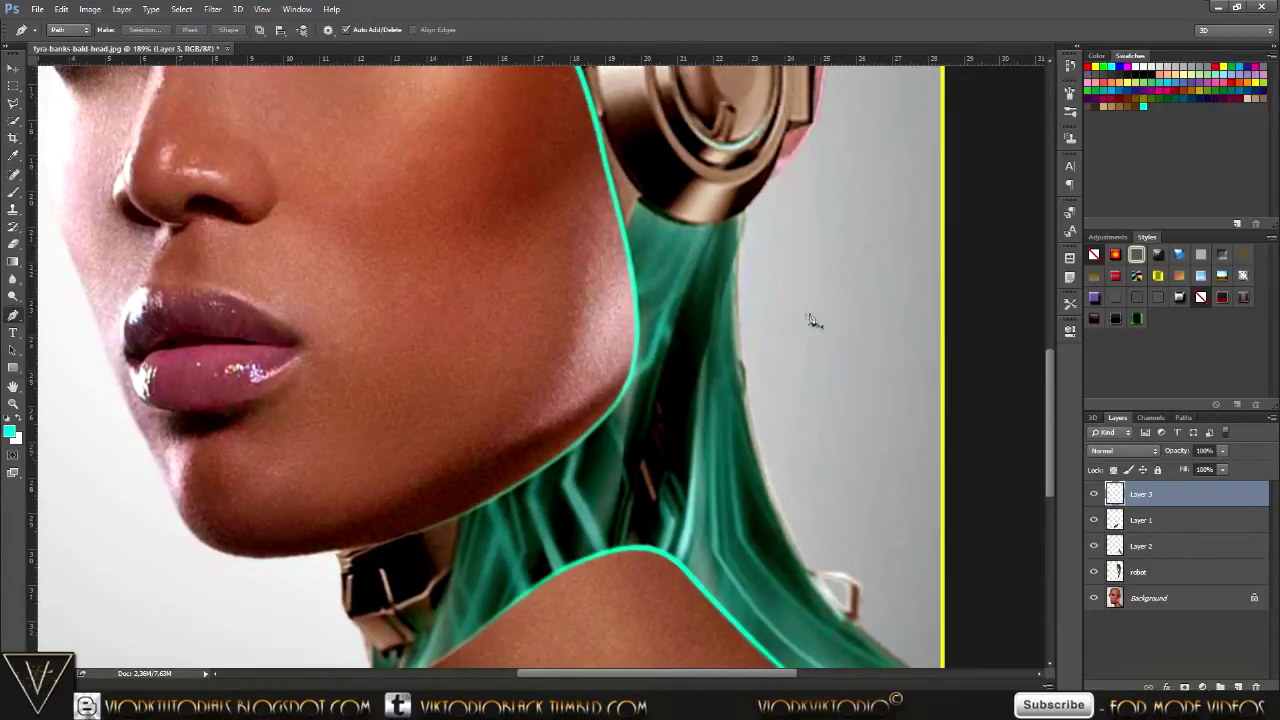
pyautogui.scroll(3, 837, 346)
pyautogui.click(305, 400)
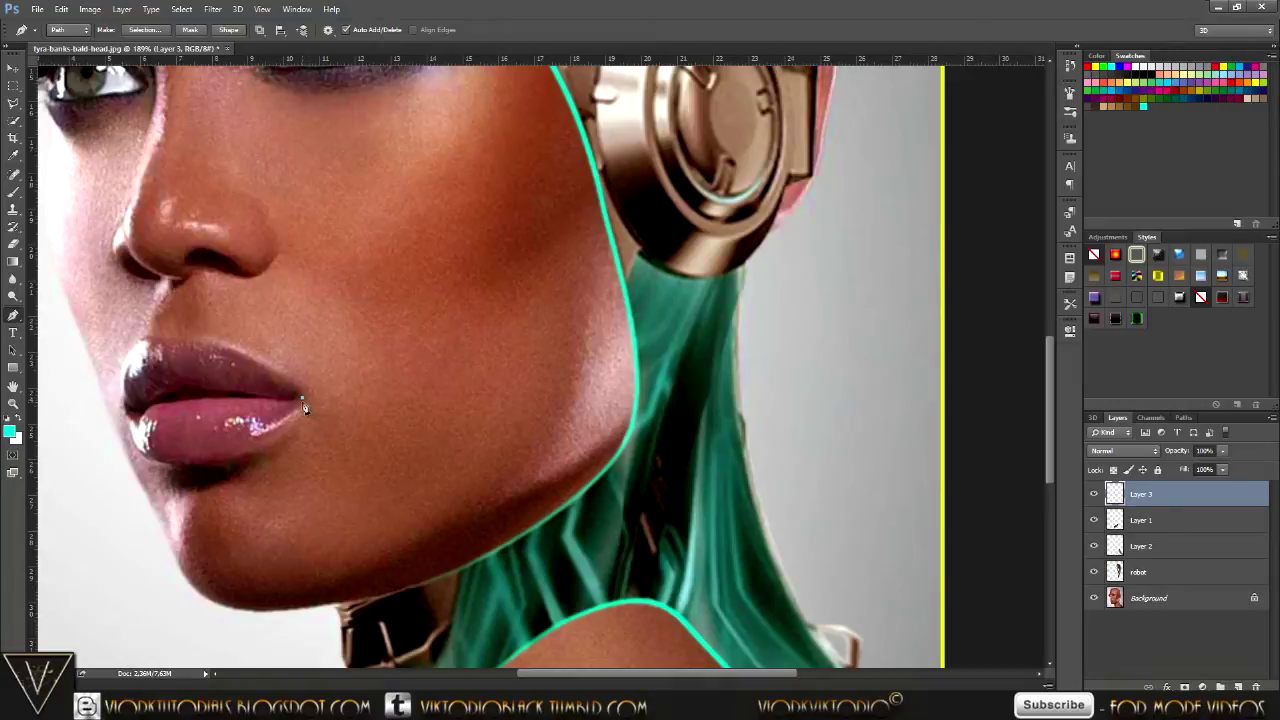
pyautogui.scroll(1, 577, 285)
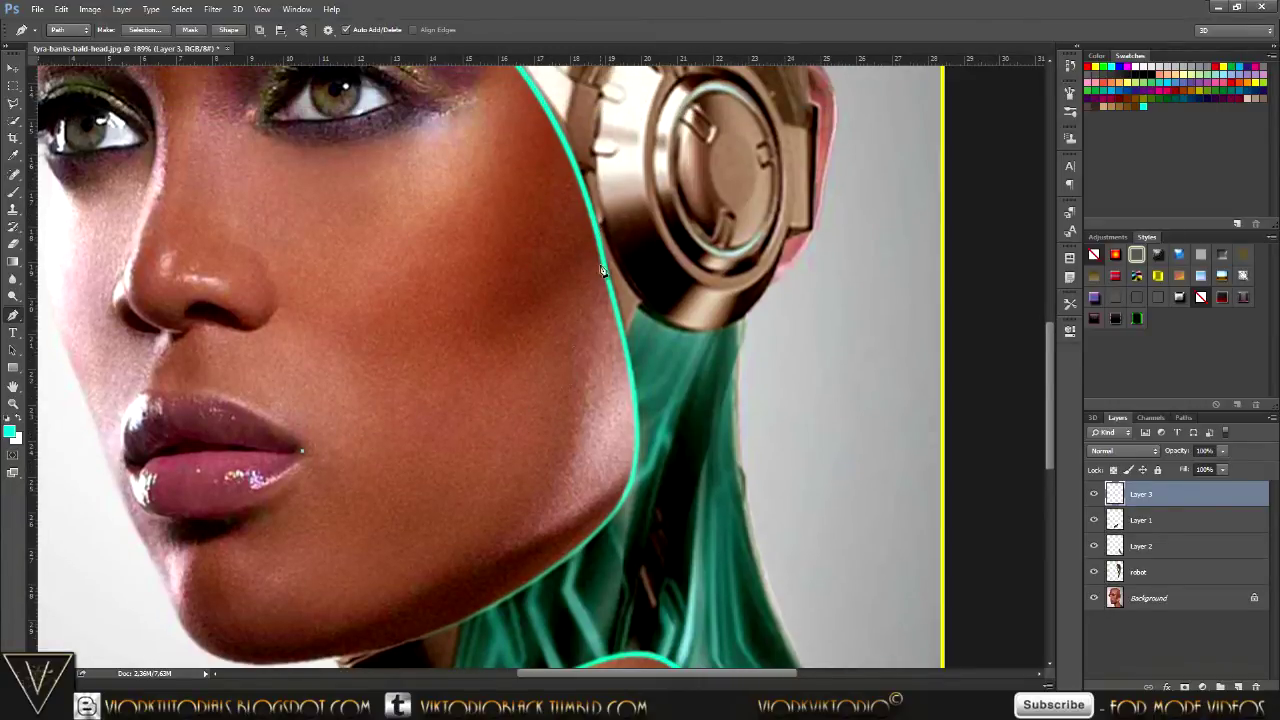
pyautogui.moveTo(604, 260); pyautogui.dragTo(685, 112)
pyautogui.rightClick(486, 330)
pyautogui.click(537, 421)
pyautogui.press('Return')
# Stroke two short cyan paths along the lip edge near the mouth corner.
pyautogui.scroll(-2, 197, 495)
pyautogui.scroll(4, 370, 549)
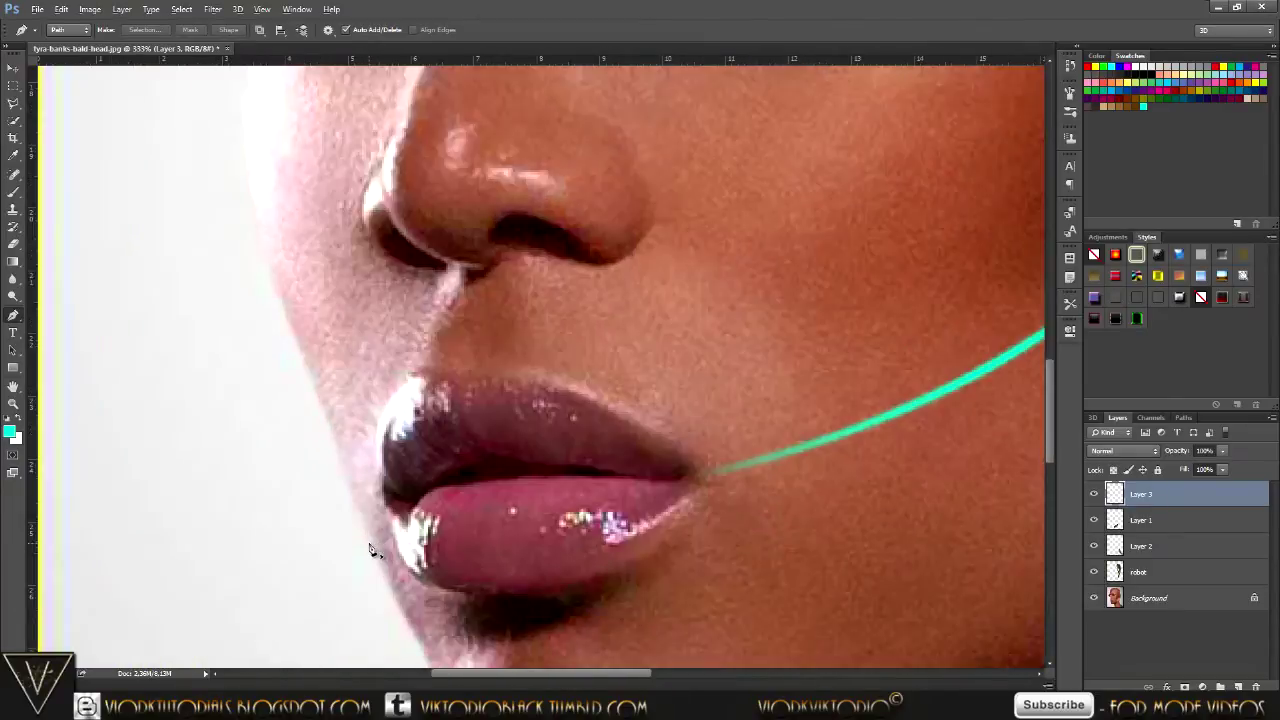
pyautogui.scroll(1, 370, 549)
pyautogui.click(331, 434)
pyautogui.moveTo(343, 481); pyautogui.dragTo(372, 482)
pyautogui.rightClick(372, 482)
pyautogui.click(410, 229)
pyautogui.press('Return')
pyautogui.click(503, 350)
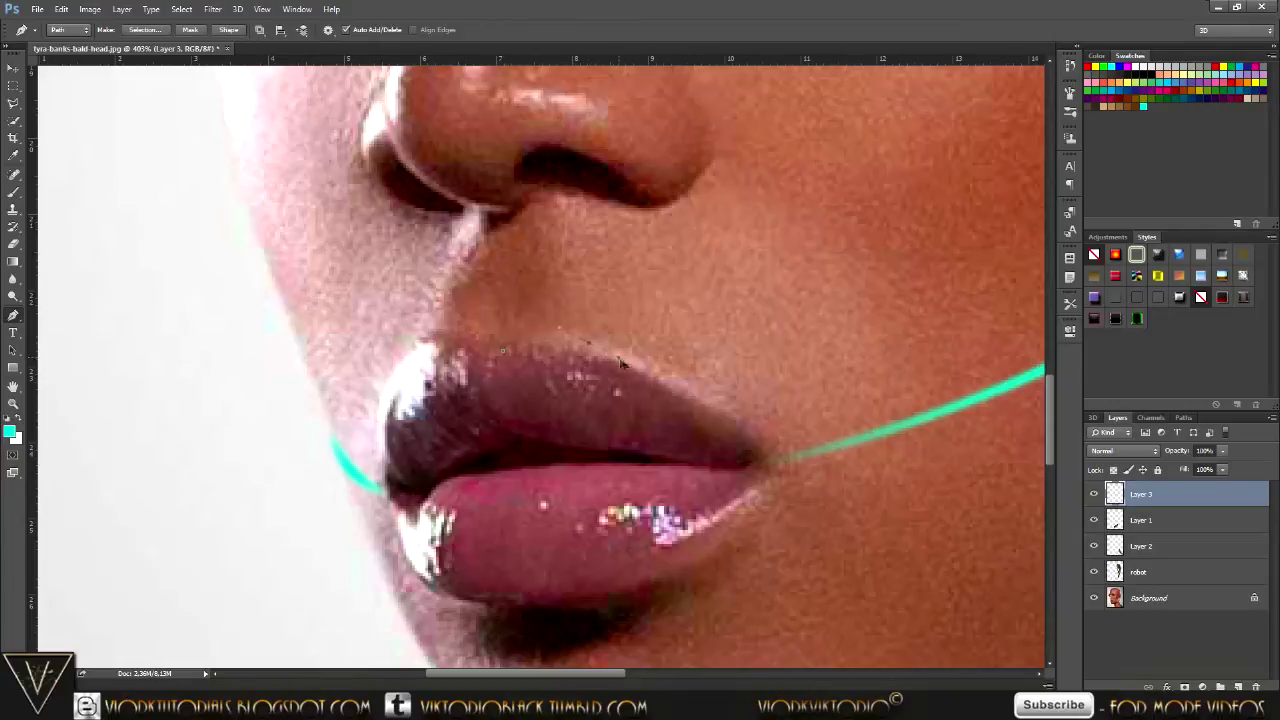
pyautogui.rightClick(898, 431)
pyautogui.click(840, 193)
pyautogui.press('Return')
# Stroke cyan paths over the upper lip to the cheek line and down its left side to the corner.
pyautogui.click(556, 607)
pyautogui.moveTo(720, 548); pyautogui.dragTo(770, 493)
pyautogui.click(863, 441)
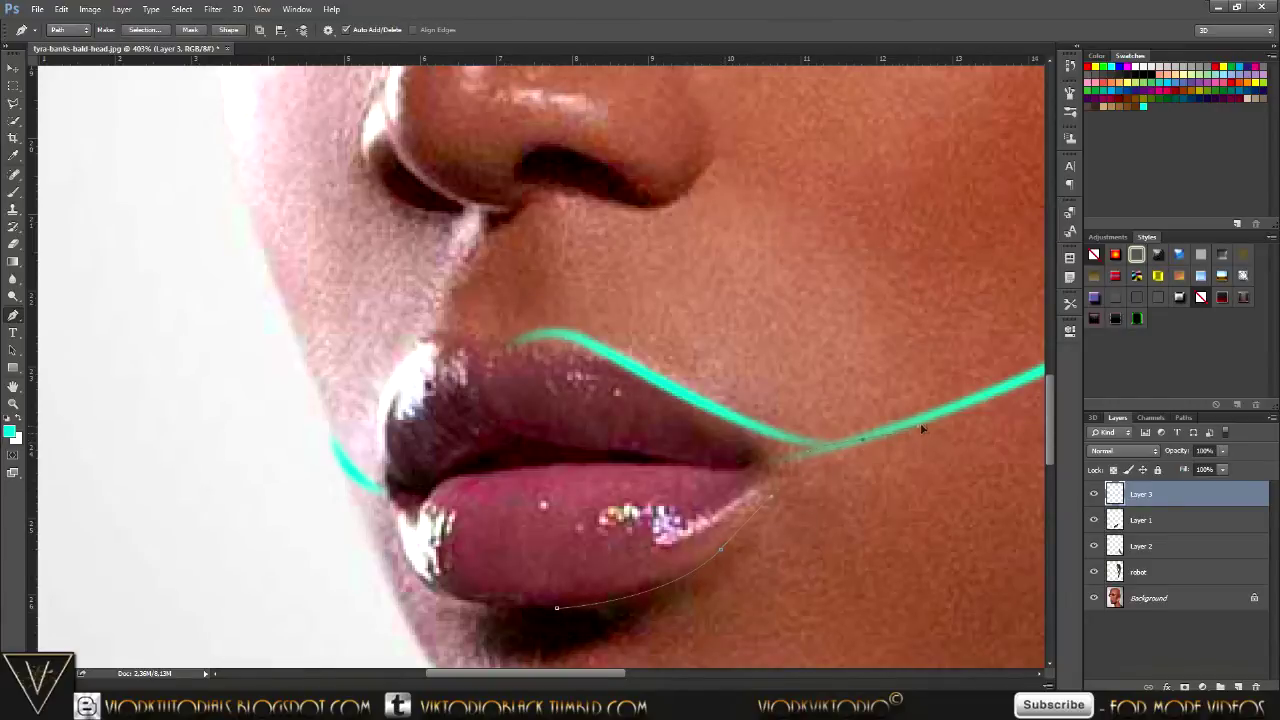
pyautogui.rightClick(930, 415)
pyautogui.click(835, 215)
pyautogui.press('Return')
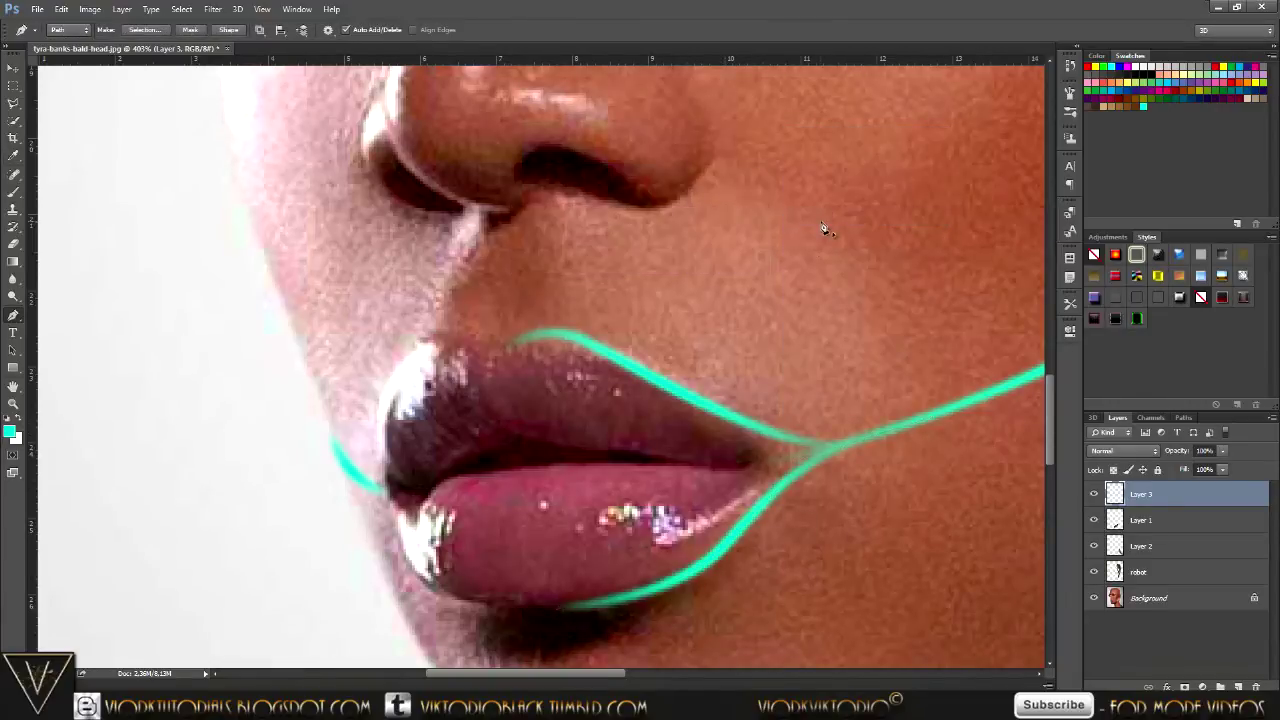
pyautogui.moveTo(412, 355); pyautogui.dragTo(386, 387)
pyautogui.moveTo(355, 468); pyautogui.dragTo(377, 478)
pyautogui.rightClick(364, 458)
pyautogui.click(435, 221)
pyautogui.press('Return')
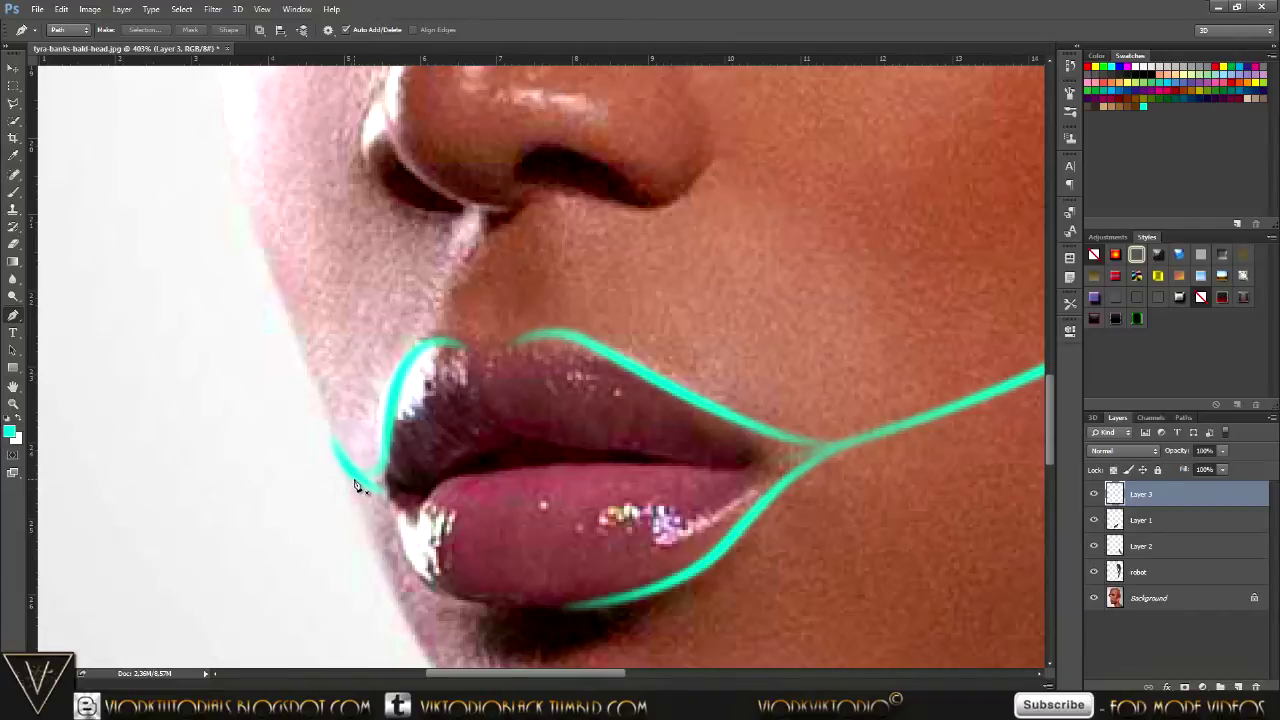
# Stroke a cyan path curving beneath the lower lip.
pyautogui.moveTo(498, 605); pyautogui.dragTo(580, 613)
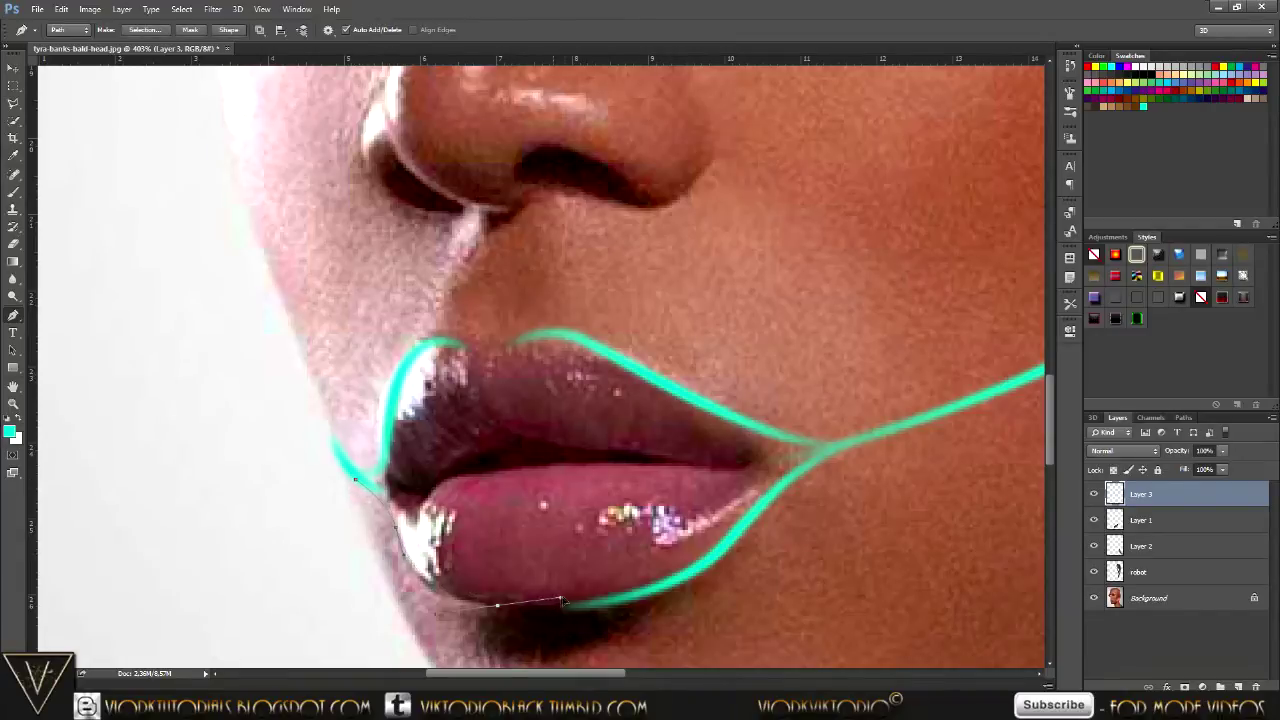
pyautogui.rightClick(526, 249)
pyautogui.click(588, 348)
pyautogui.press('Return')
pyautogui.scroll(-4, 577, 408)
pyautogui.scroll(-2, 577, 408)
pyautogui.scroll(-1, 470, 400)
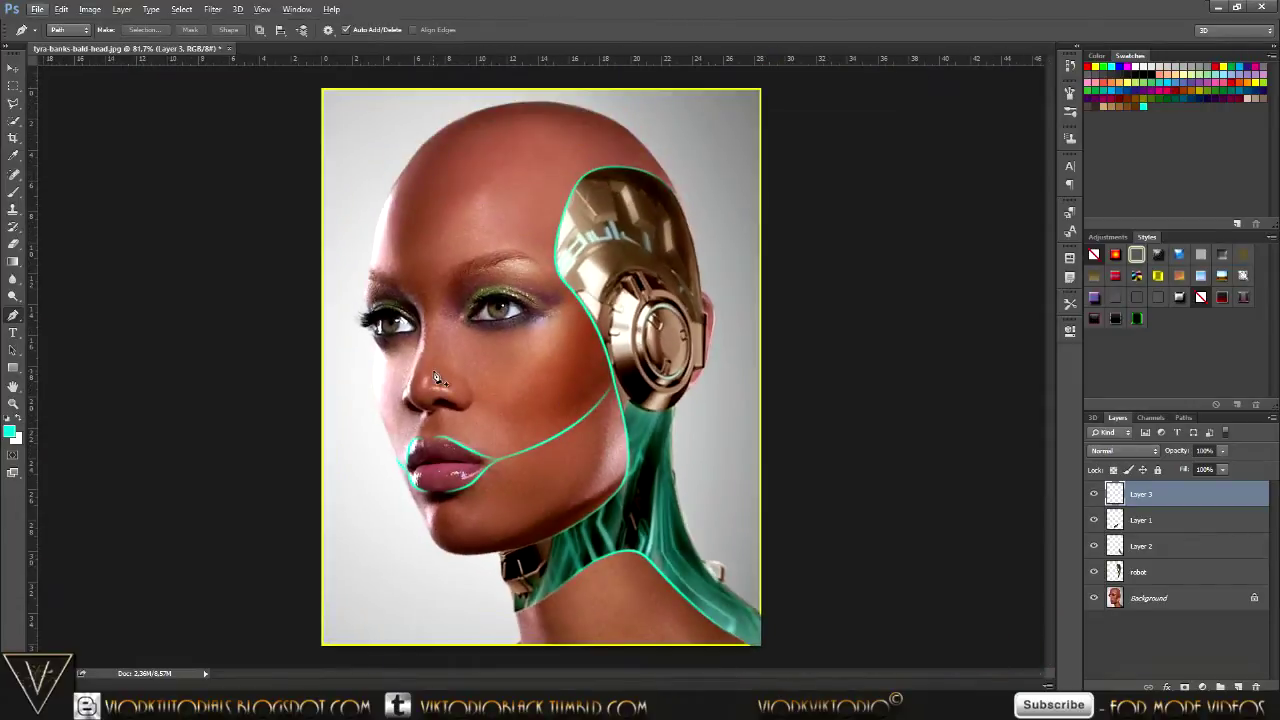
# Draw a pen path from the nose tip up over the brow and across the top of the head.
pyautogui.scroll(1, 428, 402)
pyautogui.scroll(2, 428, 402)
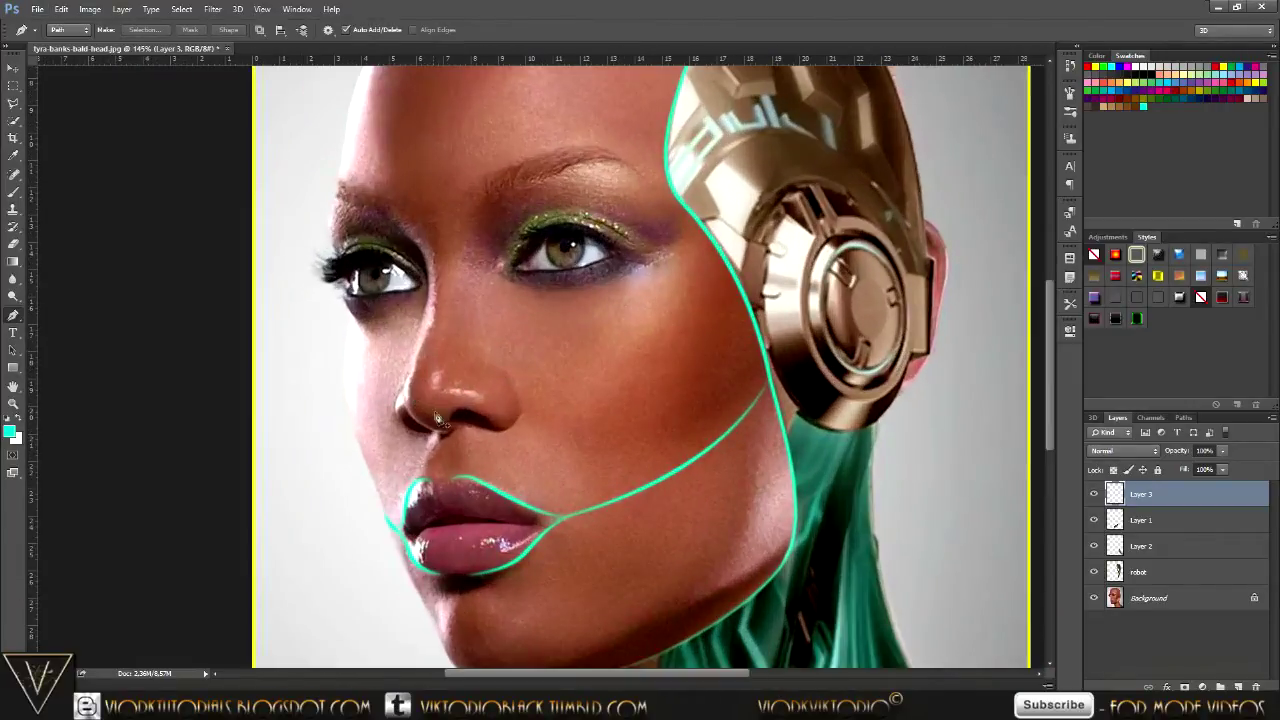
pyautogui.click(426, 418)
pyautogui.moveTo(405, 385); pyautogui.dragTo(435, 337)
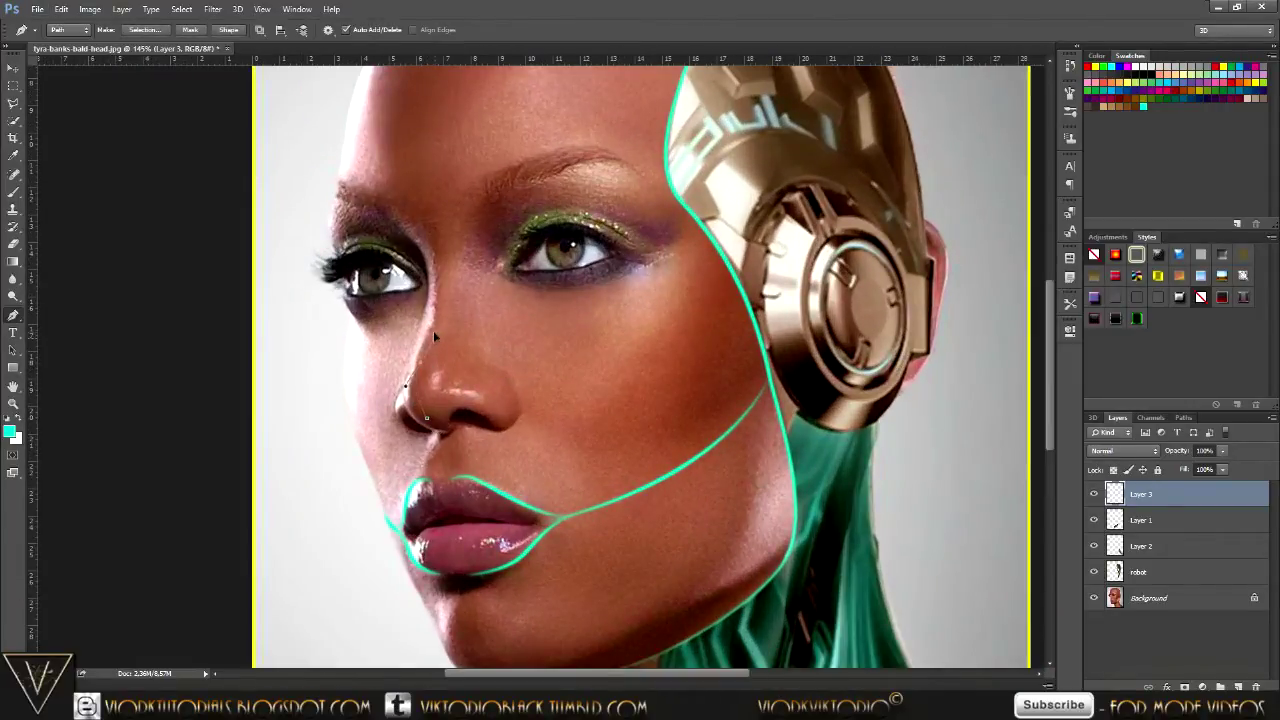
pyautogui.moveTo(441, 322); pyautogui.dragTo(434, 333)
pyautogui.scroll(2, 434, 330)
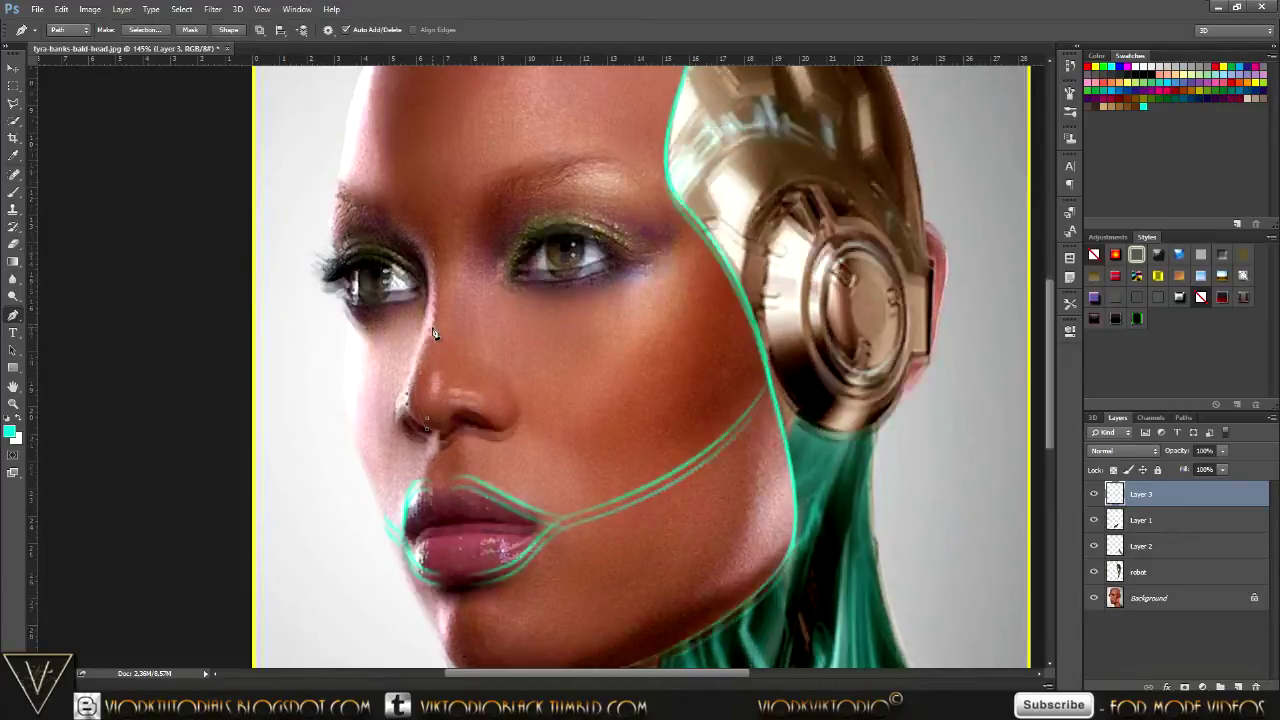
pyautogui.moveTo(416, 245); pyautogui.dragTo(415, 235)
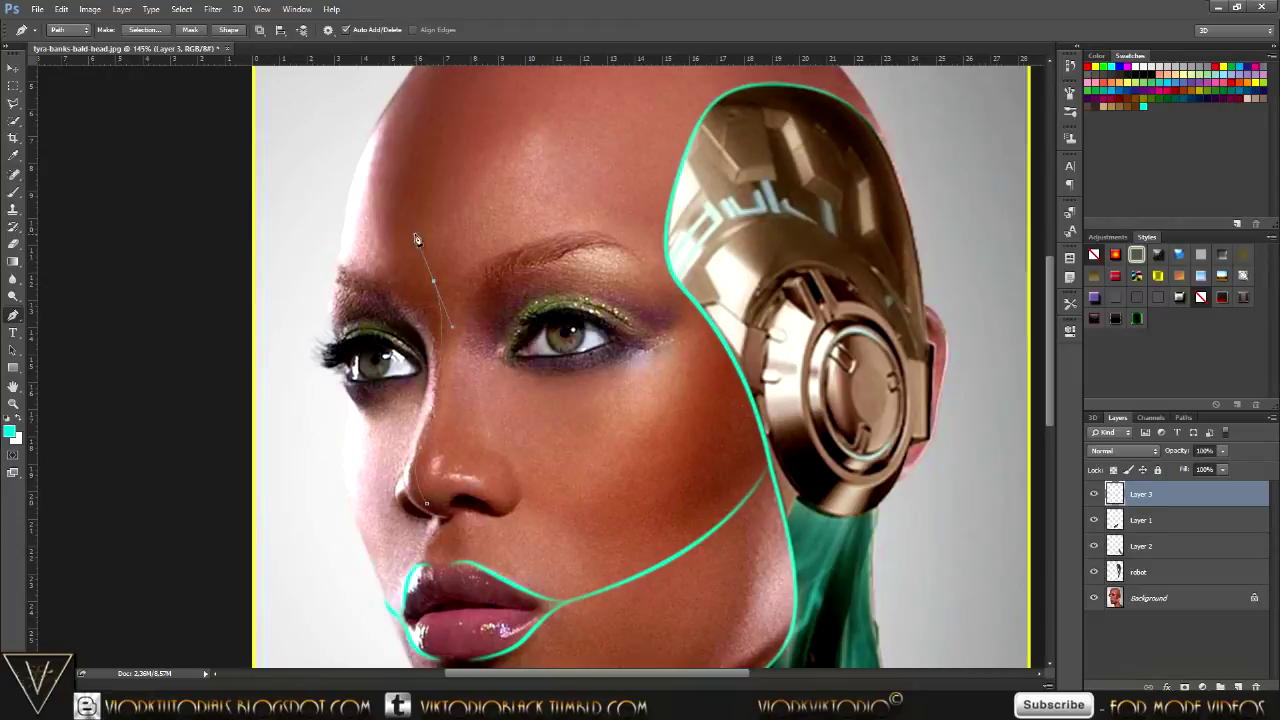
pyautogui.click(61, 8)
pyautogui.click(90, 66)
pyautogui.moveTo(429, 291); pyautogui.dragTo(415, 250)
pyautogui.scroll(3, 600, 200)
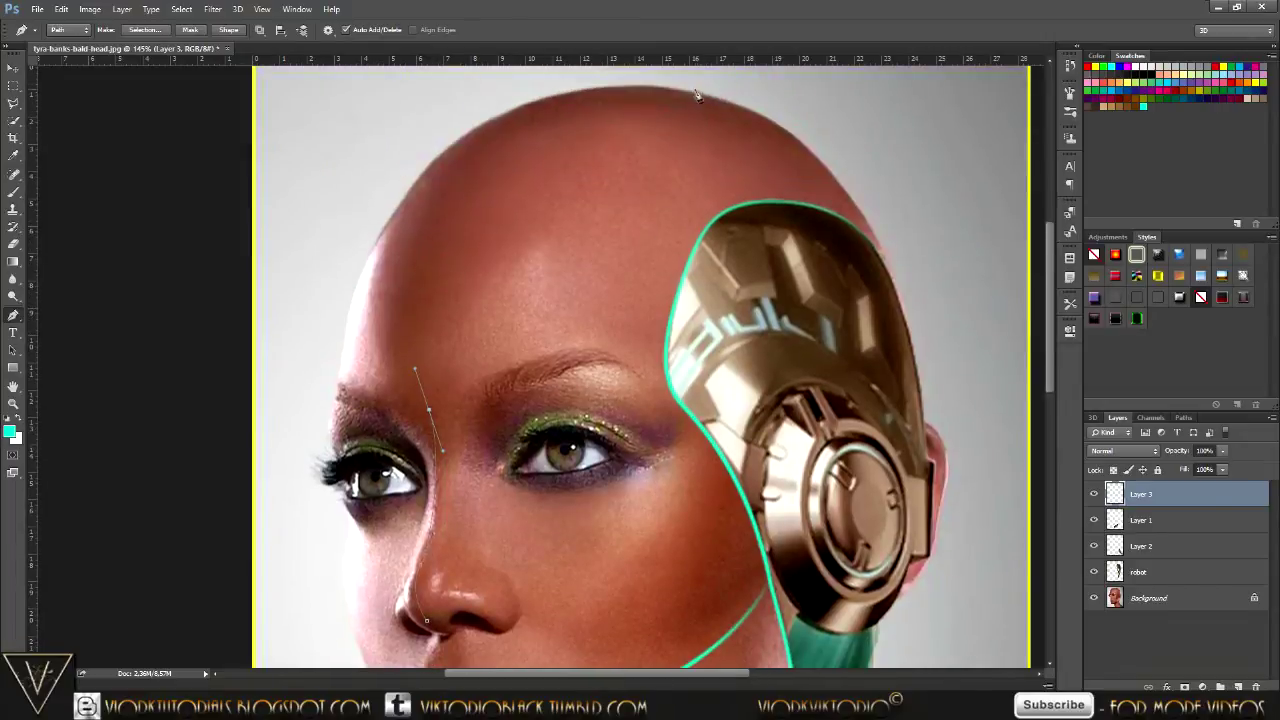
pyautogui.moveTo(685, 93); pyautogui.dragTo(986, 135)
# Stroke the forehead path with the cyan brush.
pyautogui.rightClick(517, 197)
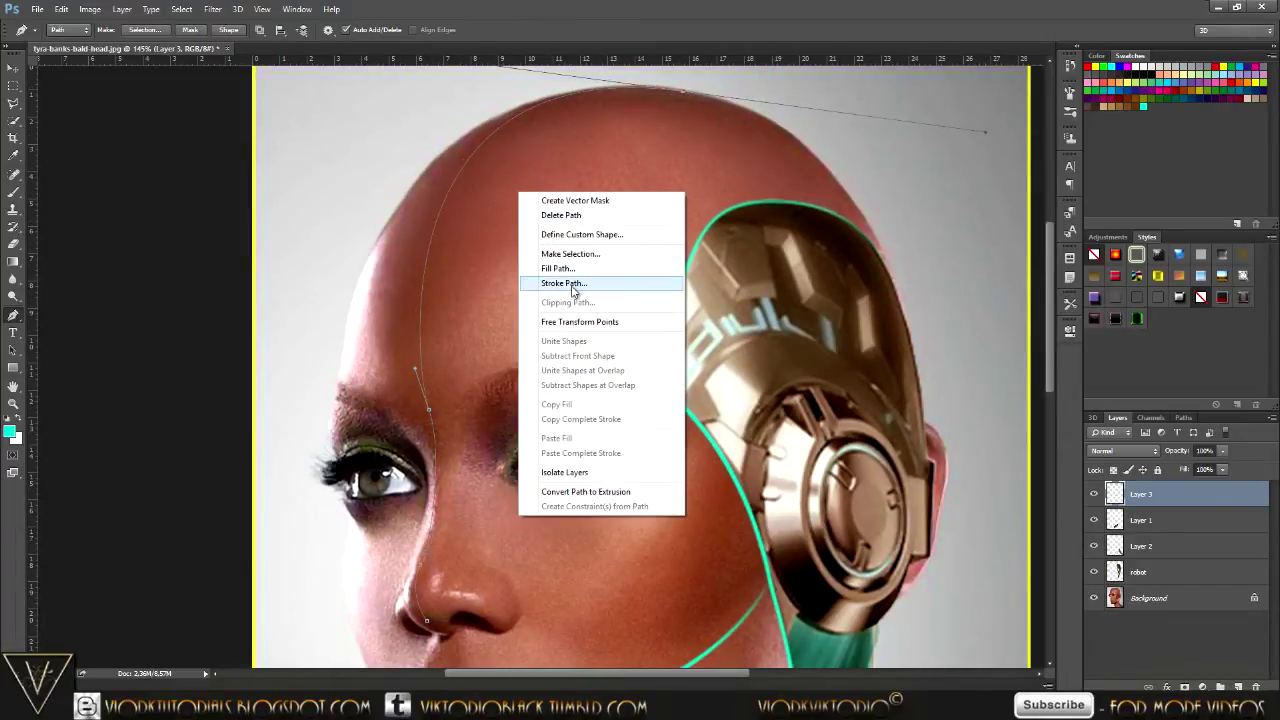
pyautogui.click(576, 282)
pyautogui.press('Return')
pyautogui.press('p')
pyautogui.scroll(-2, 563, 270)
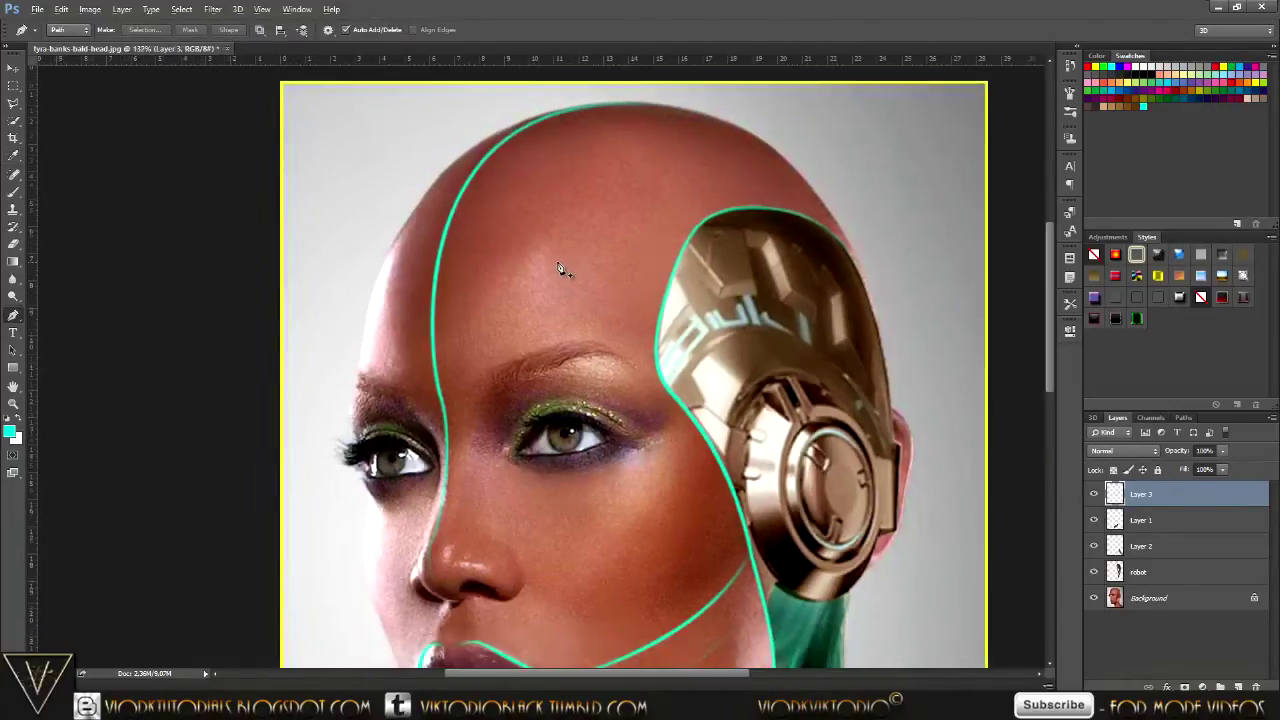
pyautogui.scroll(-2, 563, 270)
pyautogui.scroll(-1, 563, 270)
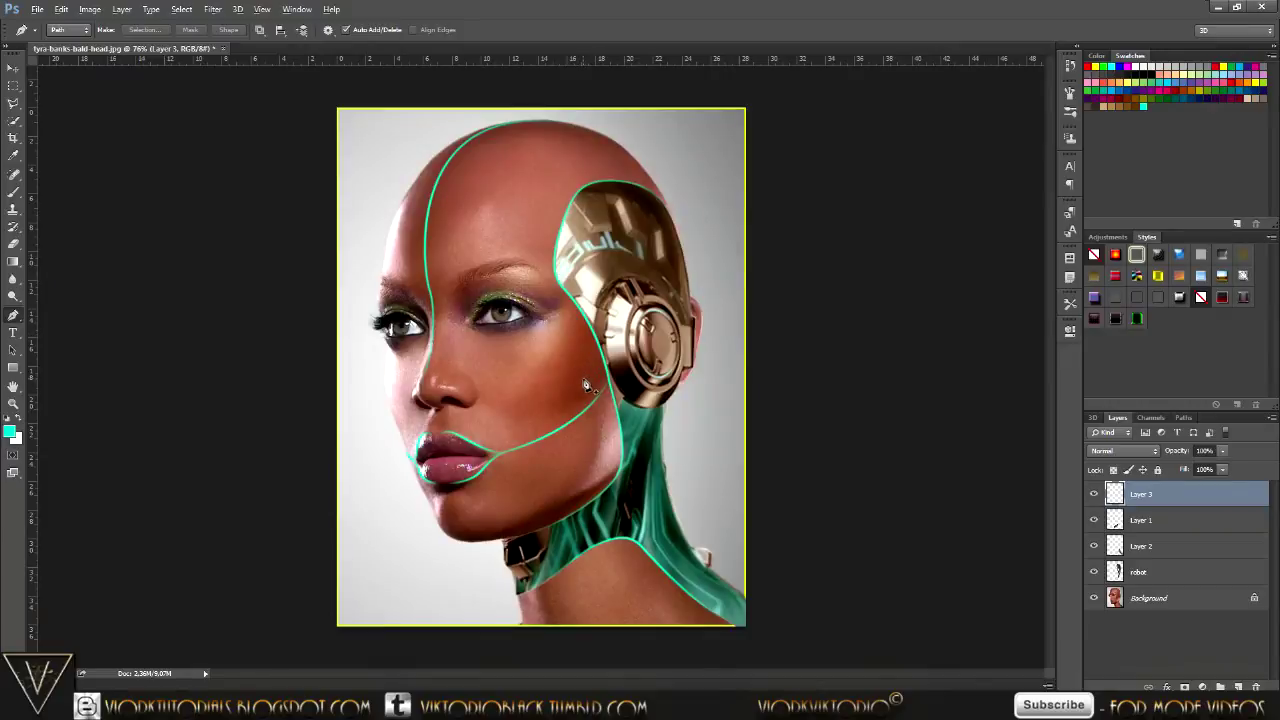
# Zoom in and stroke a short cyan path joining the cheek line to the headphone outline.
pyautogui.scroll(1, 585, 385)
pyautogui.scroll(1, 585, 385)
pyautogui.scroll(1, 585, 385)
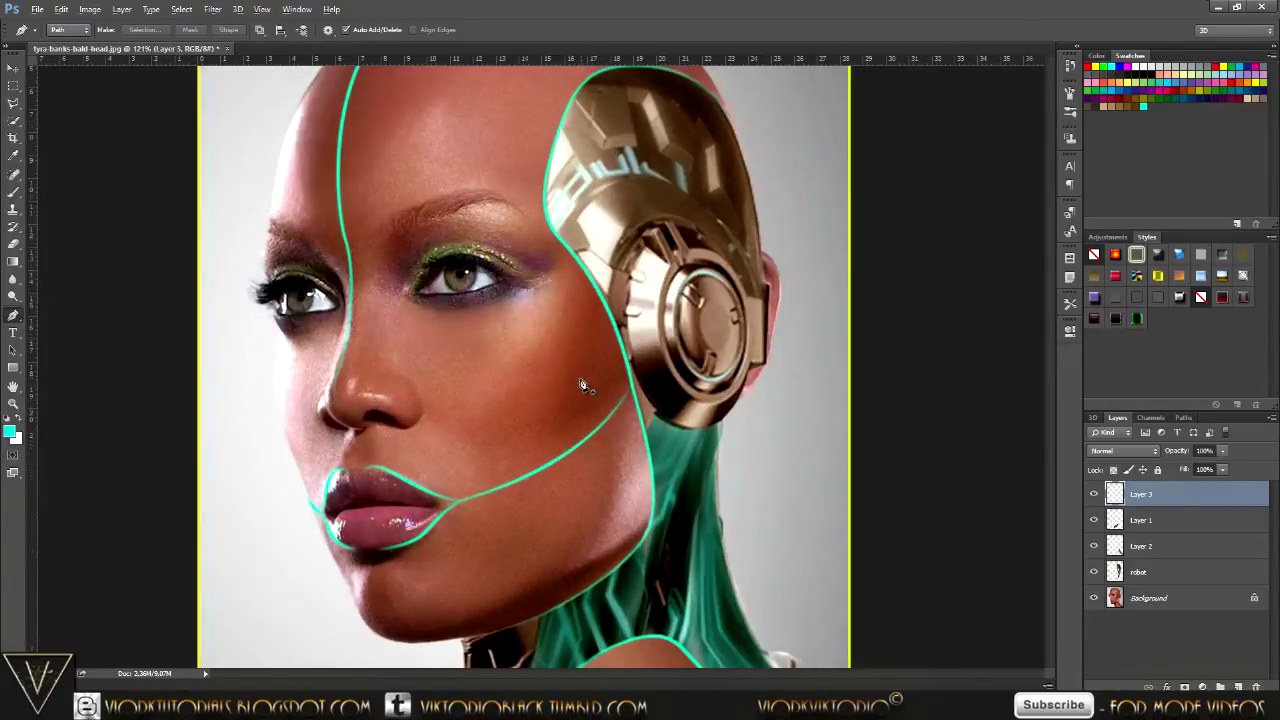
pyautogui.scroll(1, 585, 385)
pyautogui.scroll(1, 585, 385)
pyautogui.scroll(1, 628, 378)
pyautogui.scroll(1, 640, 385)
pyautogui.scroll(1, 652, 390)
pyautogui.scroll(2, 651, 390)
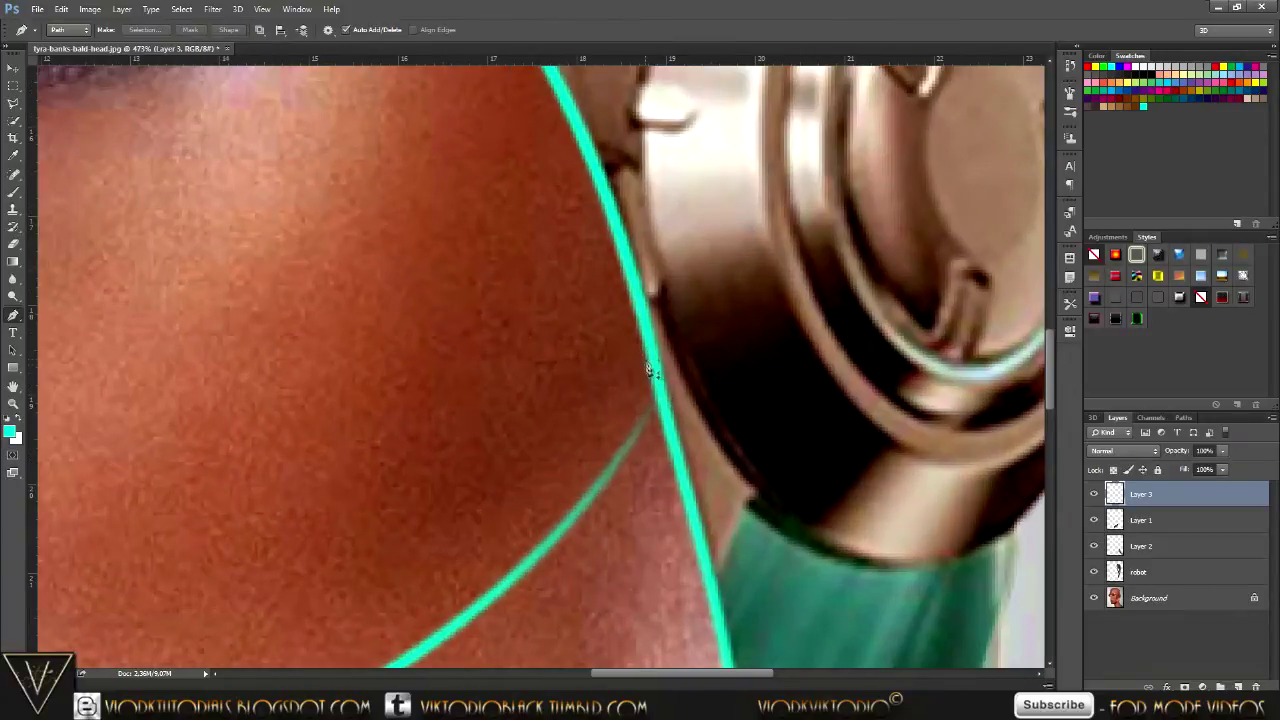
pyautogui.click(644, 332)
pyautogui.moveTo(600, 475); pyautogui.dragTo(587, 488)
pyautogui.rightClick(640, 429)
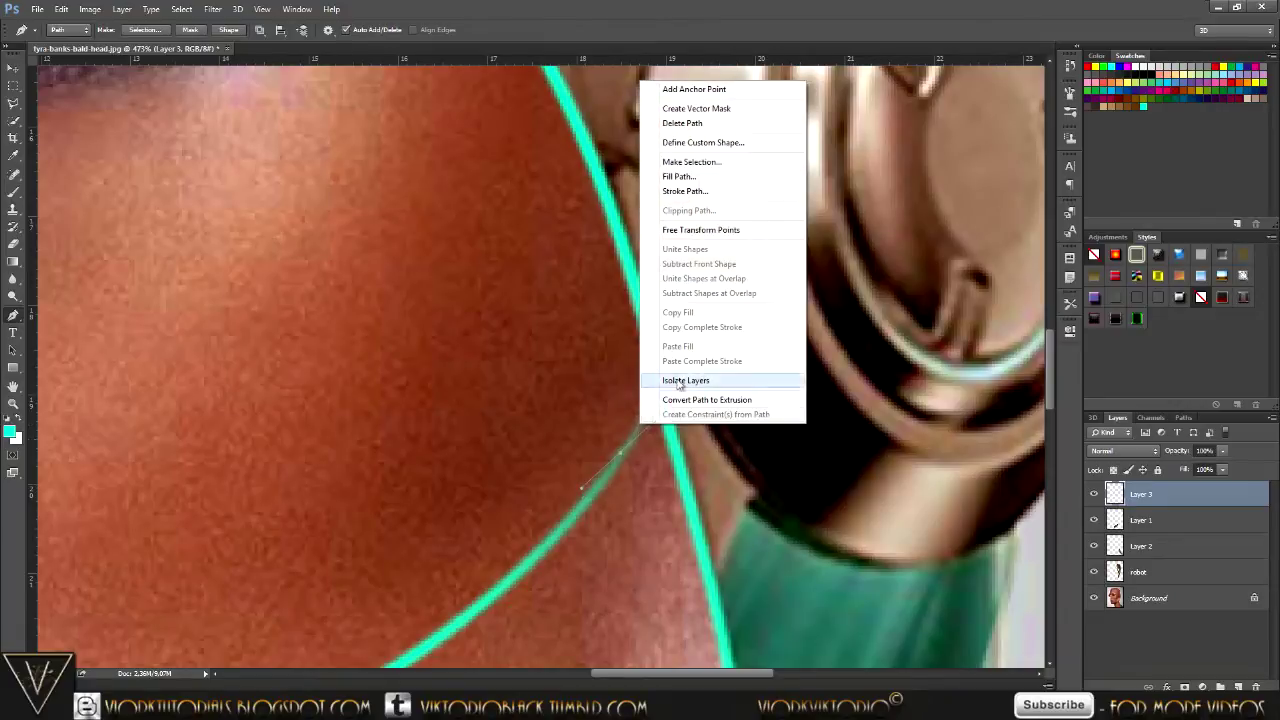
pyautogui.click(700, 189)
pyautogui.press('Return')
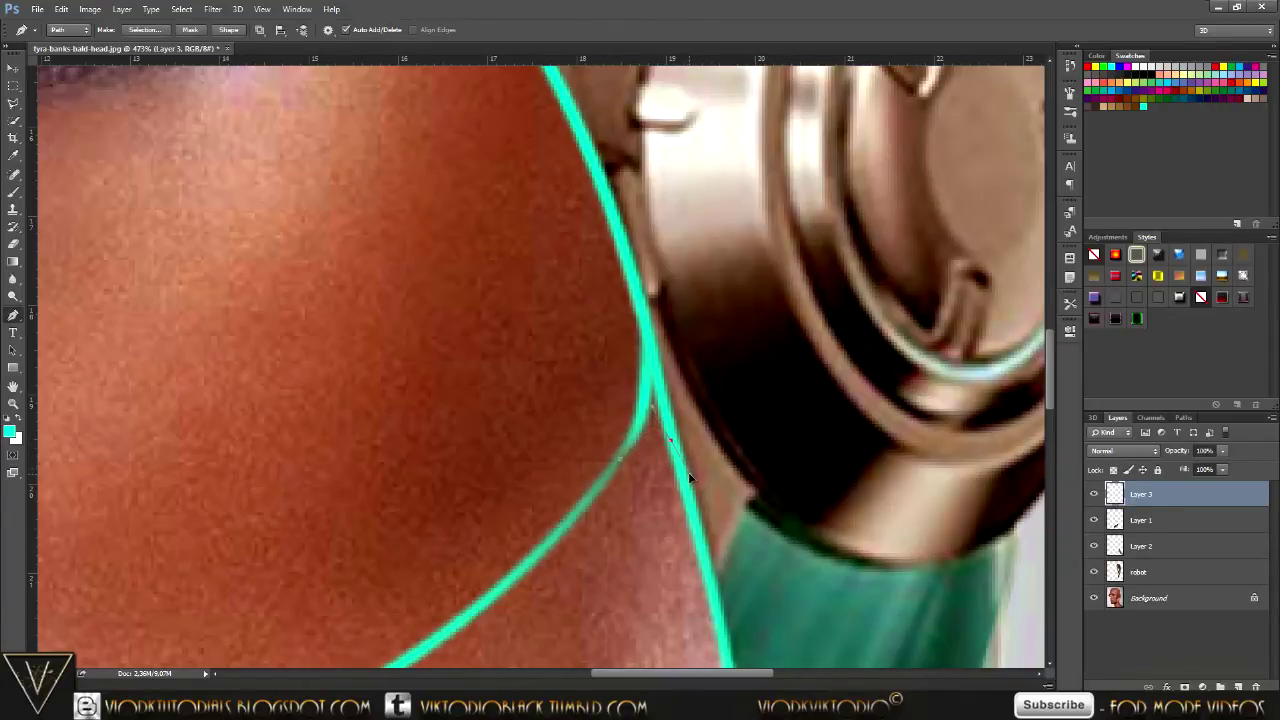
# Stroke the joining path a second time to strengthen the cyan link.
pyautogui.rightClick(658, 440)
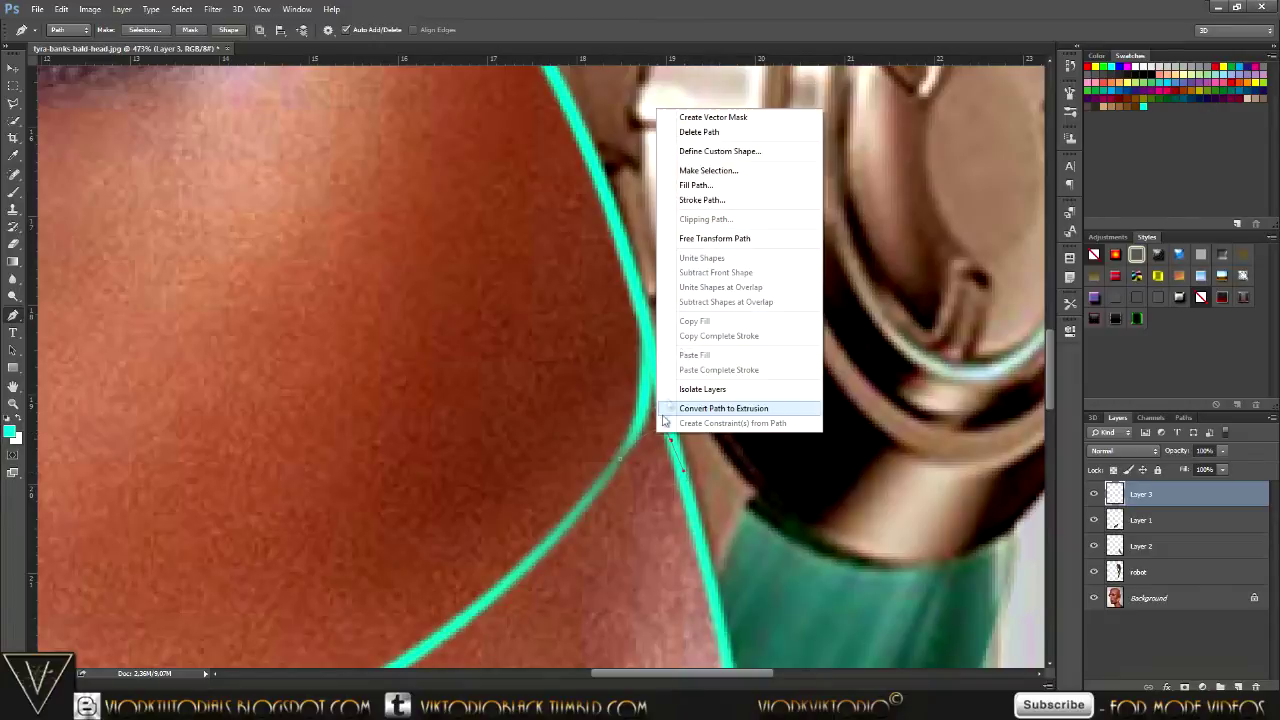
pyautogui.click(703, 197)
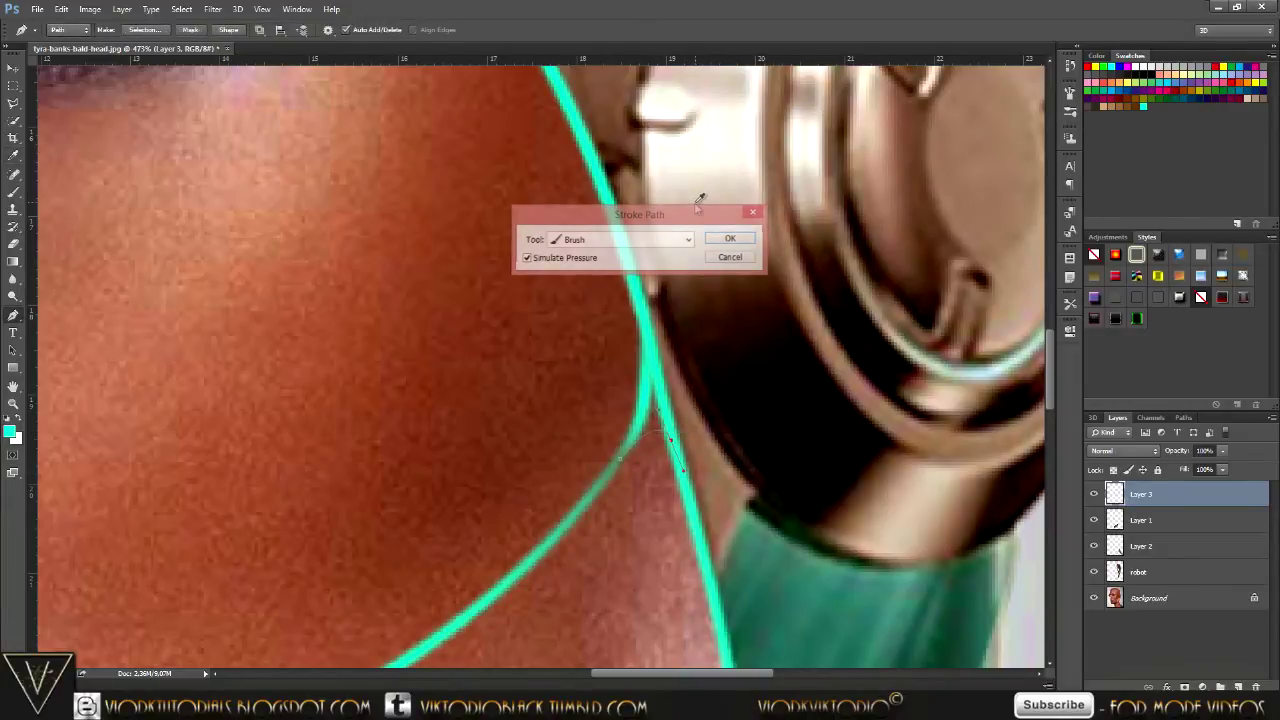
pyautogui.press('Return')
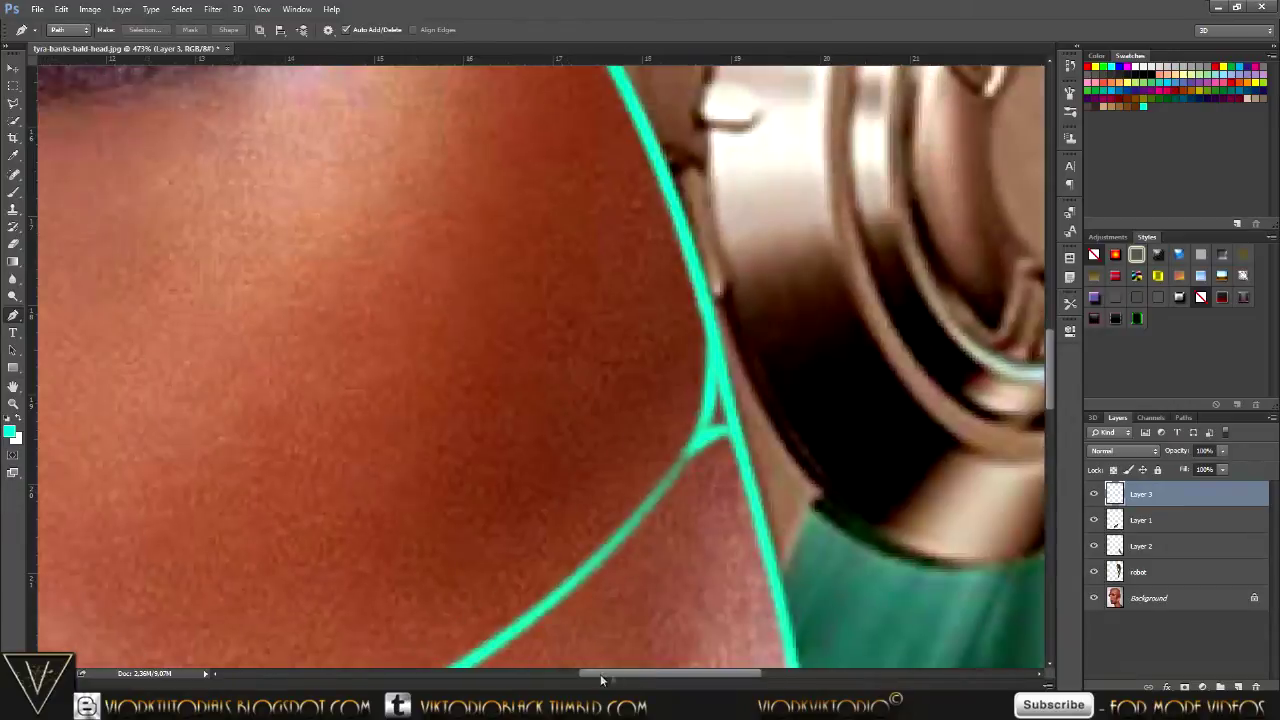
pyautogui.moveTo(629, 678); pyautogui.dragTo(524, 678)
# Extend the lip path with a new anchor and stroke it with the cyan brush.
pyautogui.scroll(-2, 505, 590)
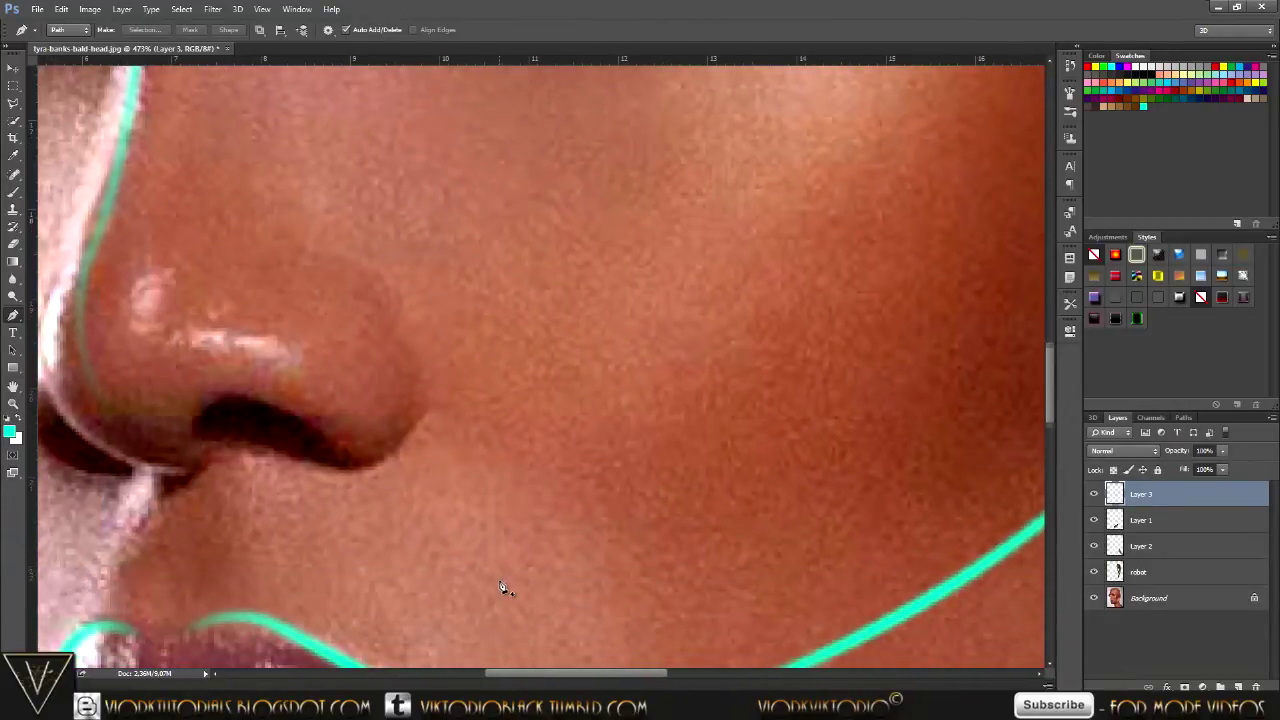
pyautogui.scroll(-2, 500, 586)
pyautogui.scroll(-2, 500, 586)
pyautogui.scroll(-2, 498, 586)
pyautogui.scroll(-2, 490, 572)
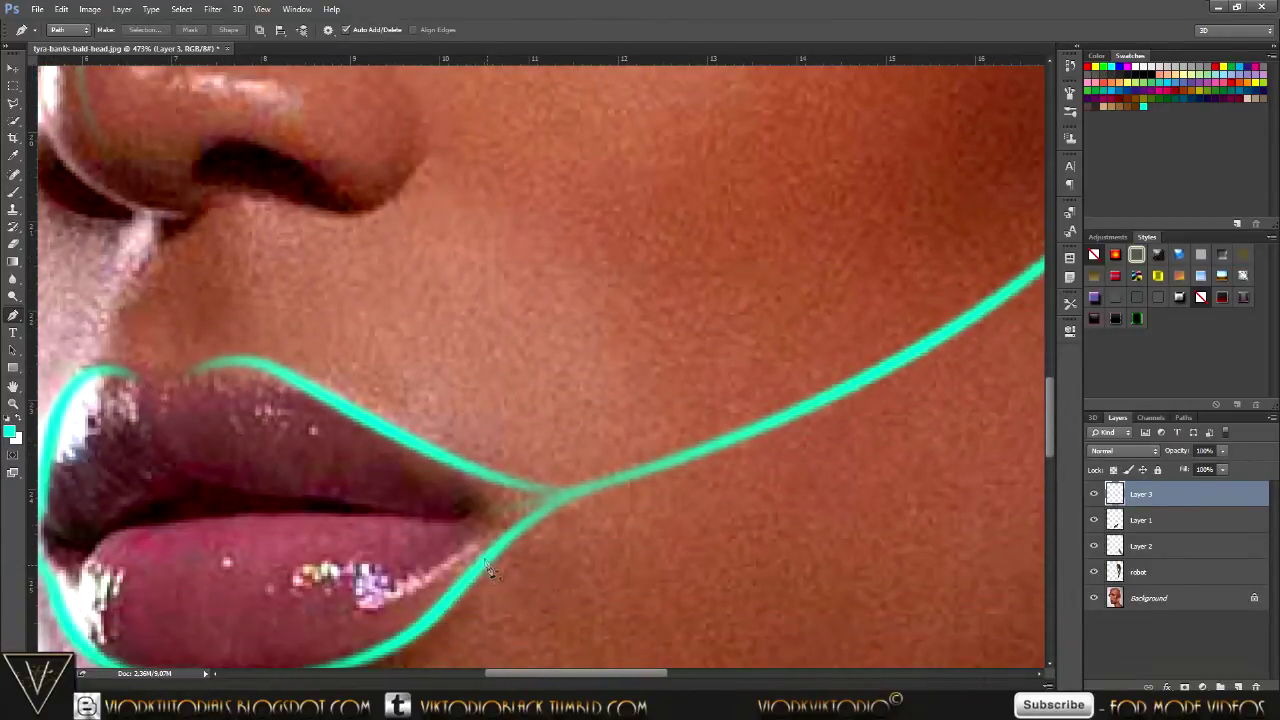
pyautogui.click(461, 468)
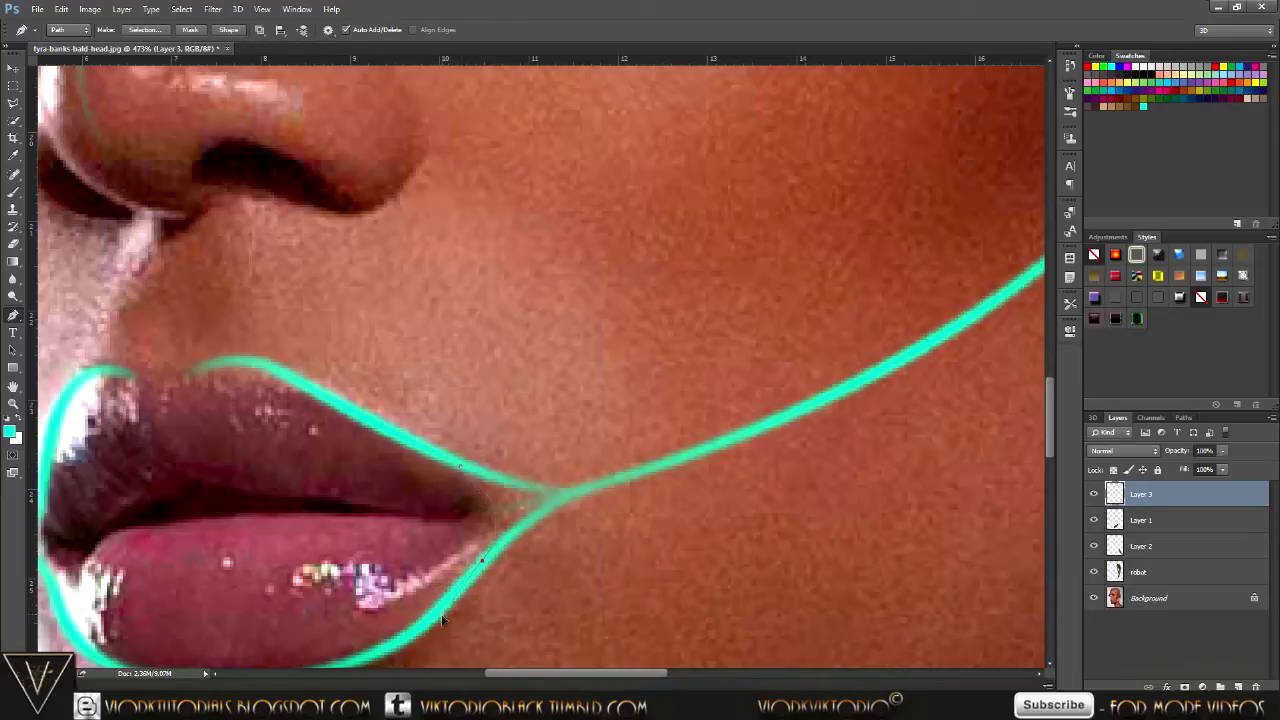
pyautogui.rightClick(485, 512)
pyautogui.click(539, 281)
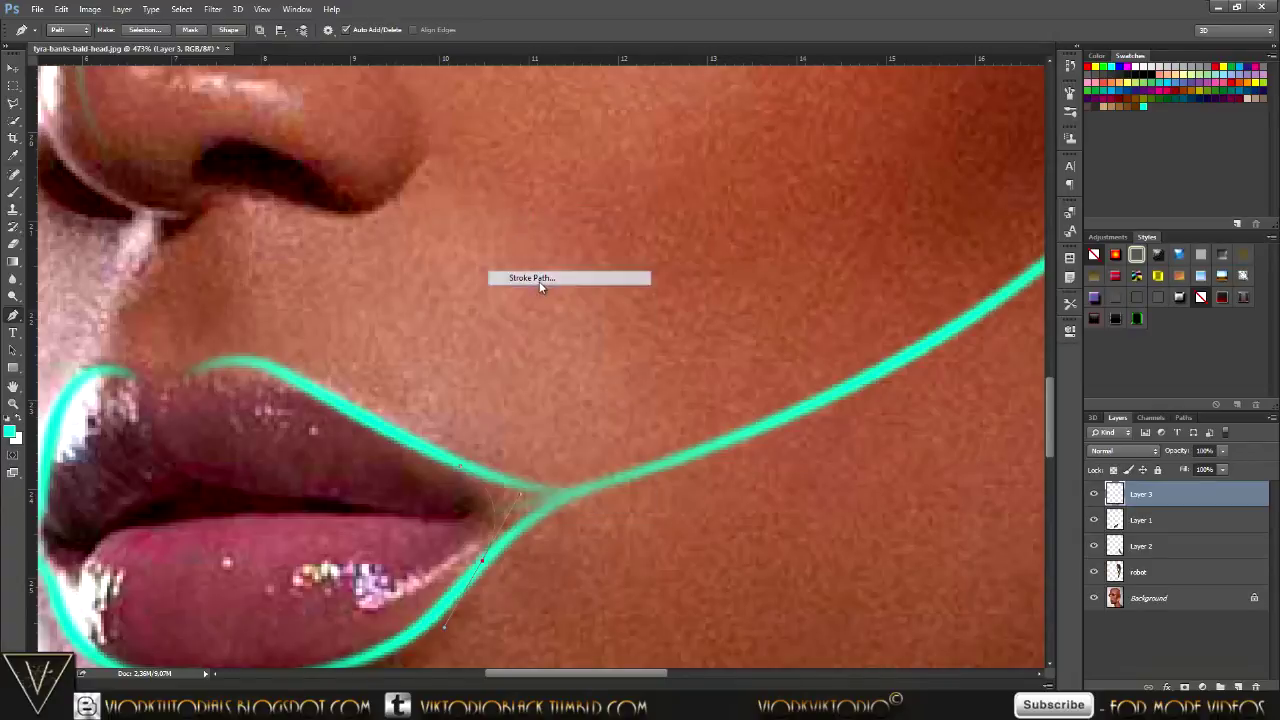
pyautogui.press('Return')
pyautogui.press('Return')
# Add an anchor at the lips' left corner, stroke that path cyan, and zoom out.
pyautogui.moveTo(577, 668); pyautogui.dragTo(532, 672)
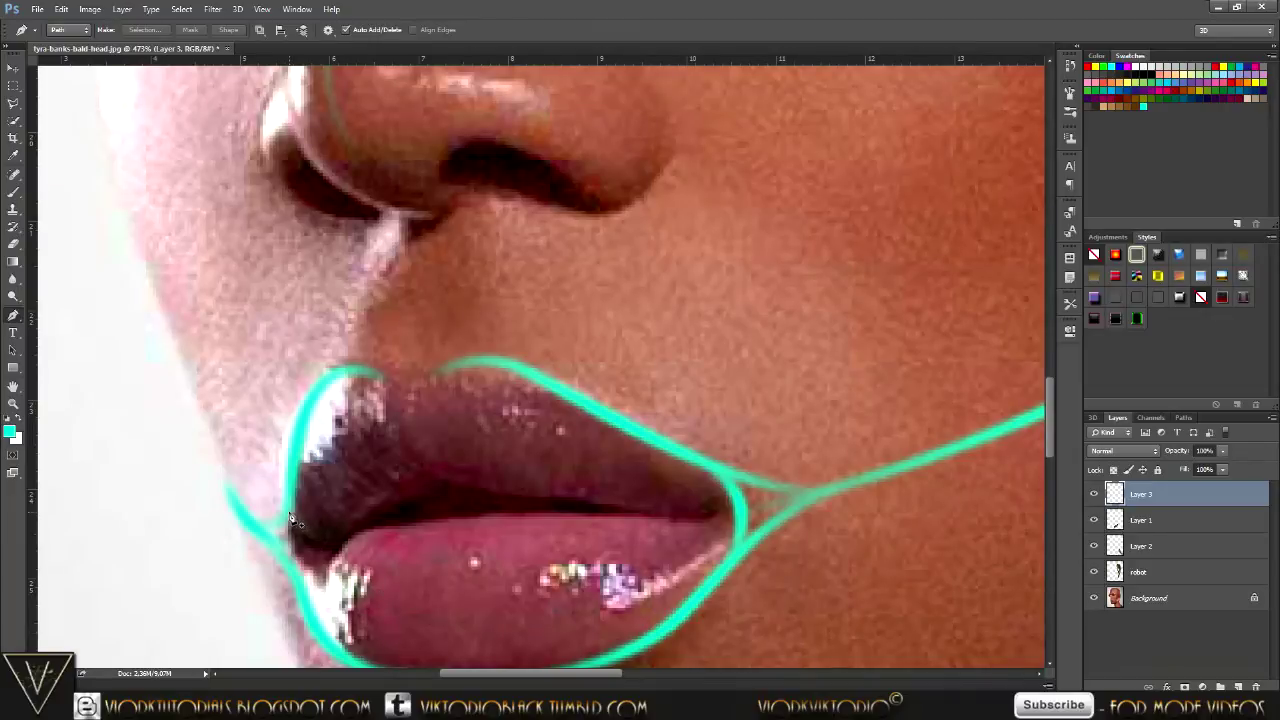
pyautogui.click(298, 584)
pyautogui.rightClick(282, 559)
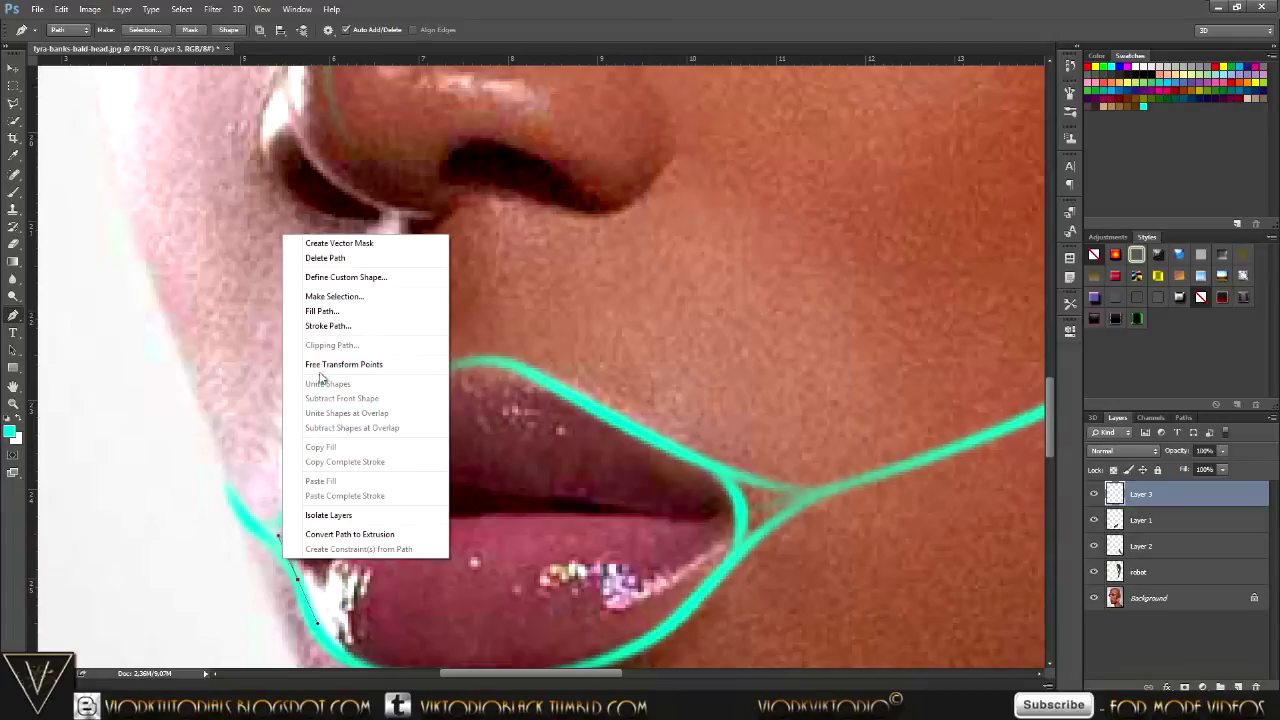
pyautogui.click(340, 326)
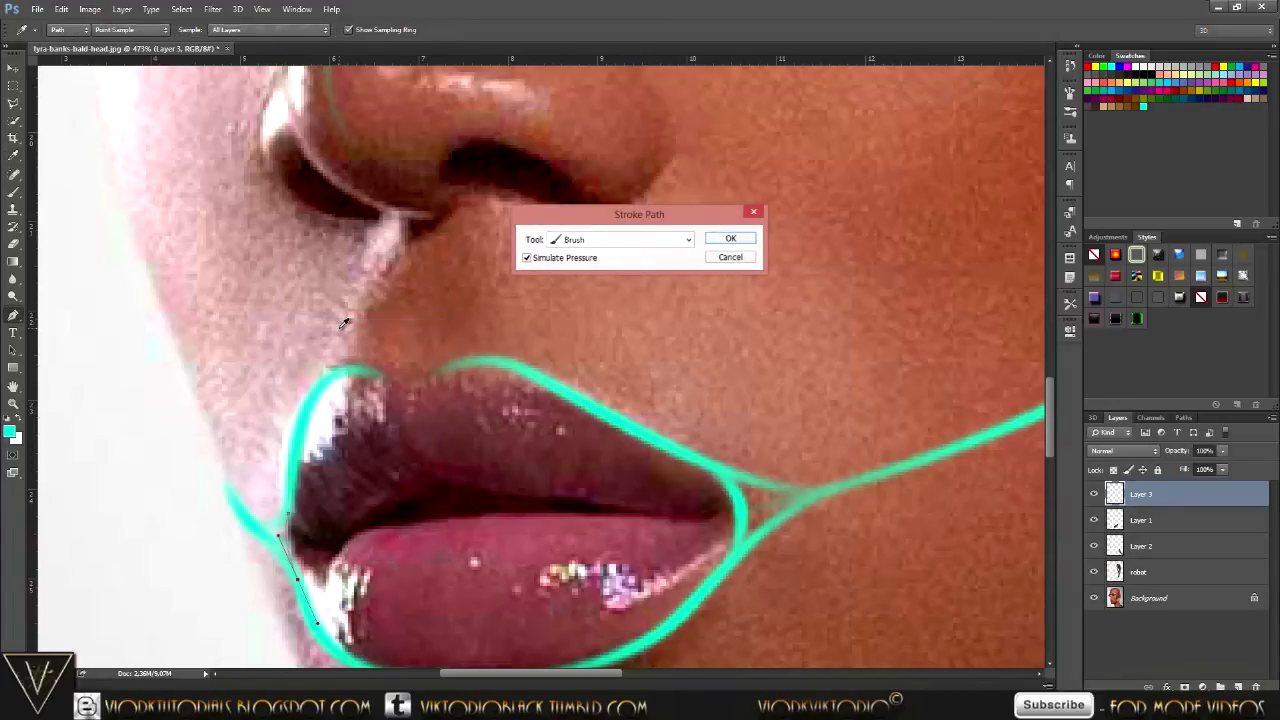
pyautogui.press('Return')
pyautogui.press('Return')
pyautogui.scroll(-3, 415, 432)
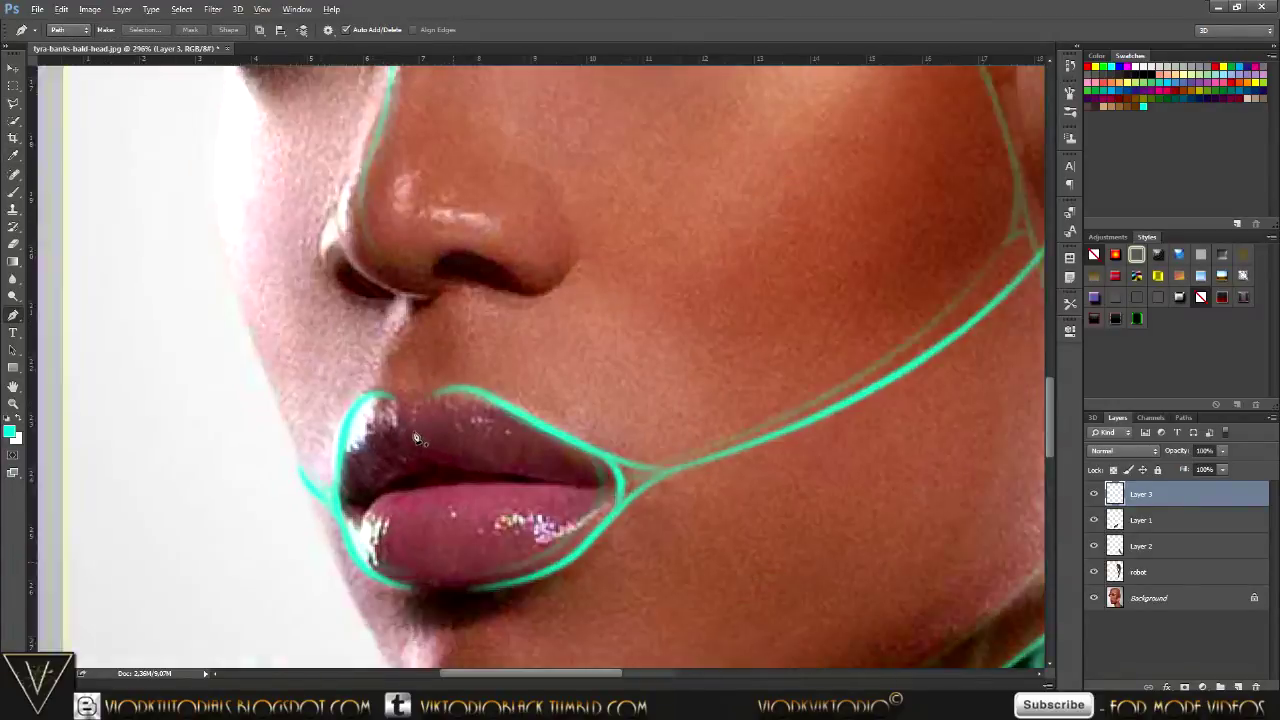
pyautogui.scroll(-3, 415, 432)
pyautogui.scroll(-2, 415, 432)
pyautogui.scroll(-2, 414, 432)
pyautogui.scroll(-1, 411, 432)
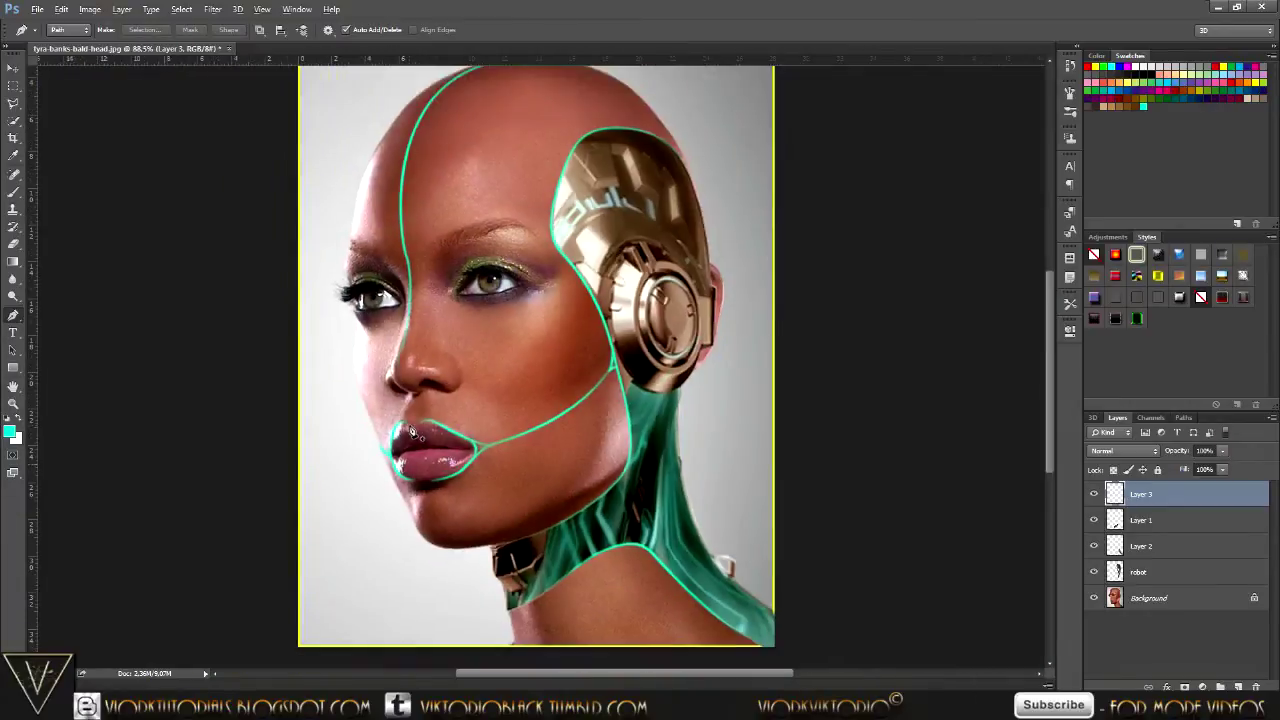
pyautogui.scroll(-1, 411, 432)
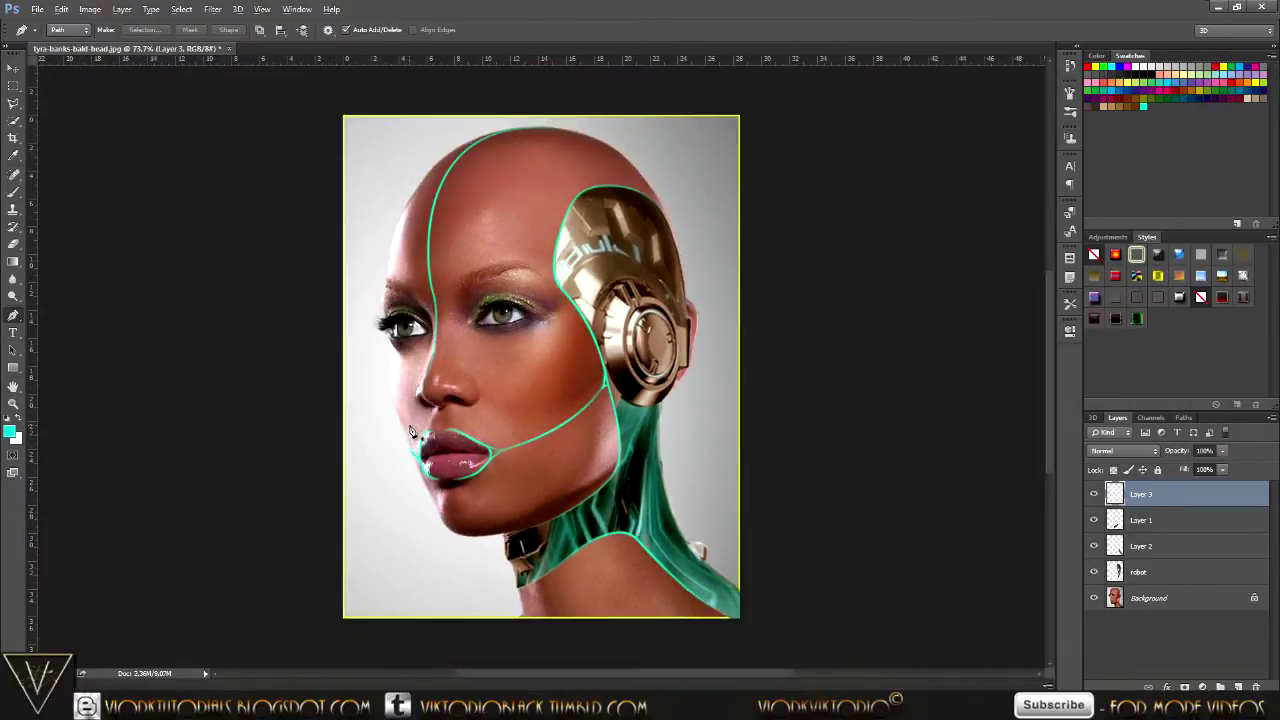
# Copy a rectangular strip of Background behind the helmet onto a new Layer 4.
pyautogui.click(1180, 600)
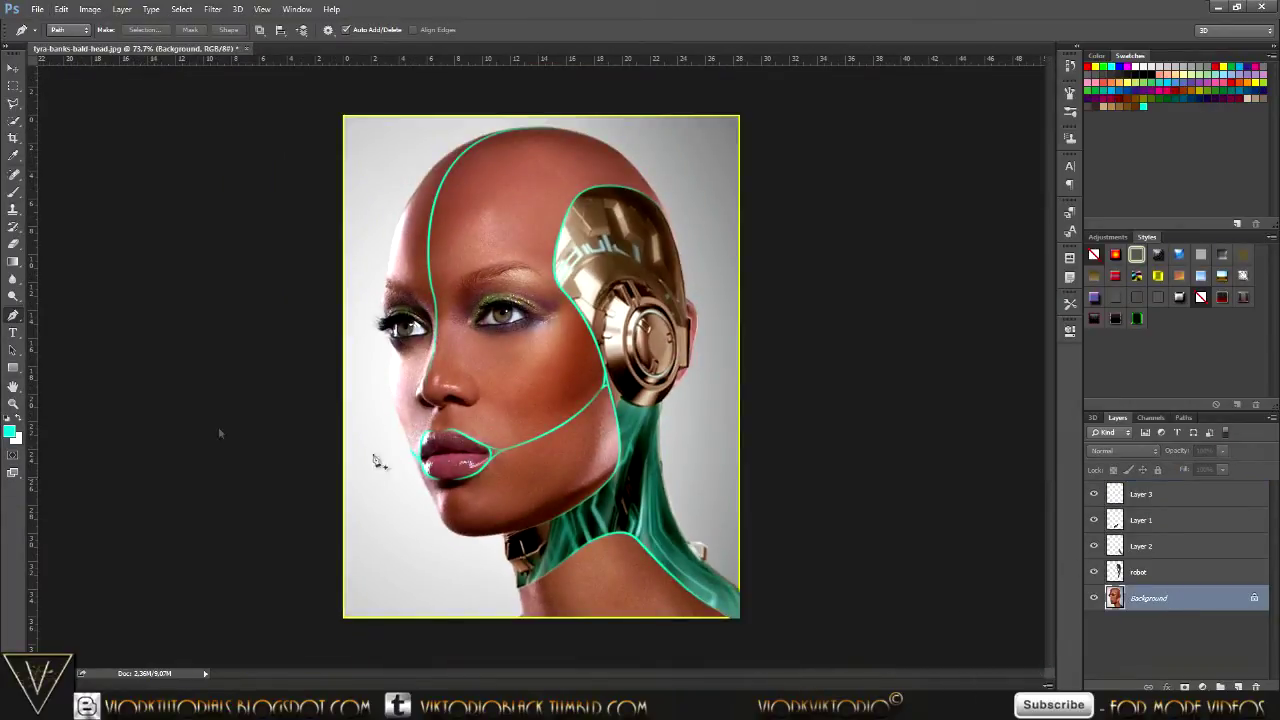
pyautogui.click(13, 85)
pyautogui.rightClick(14, 88)
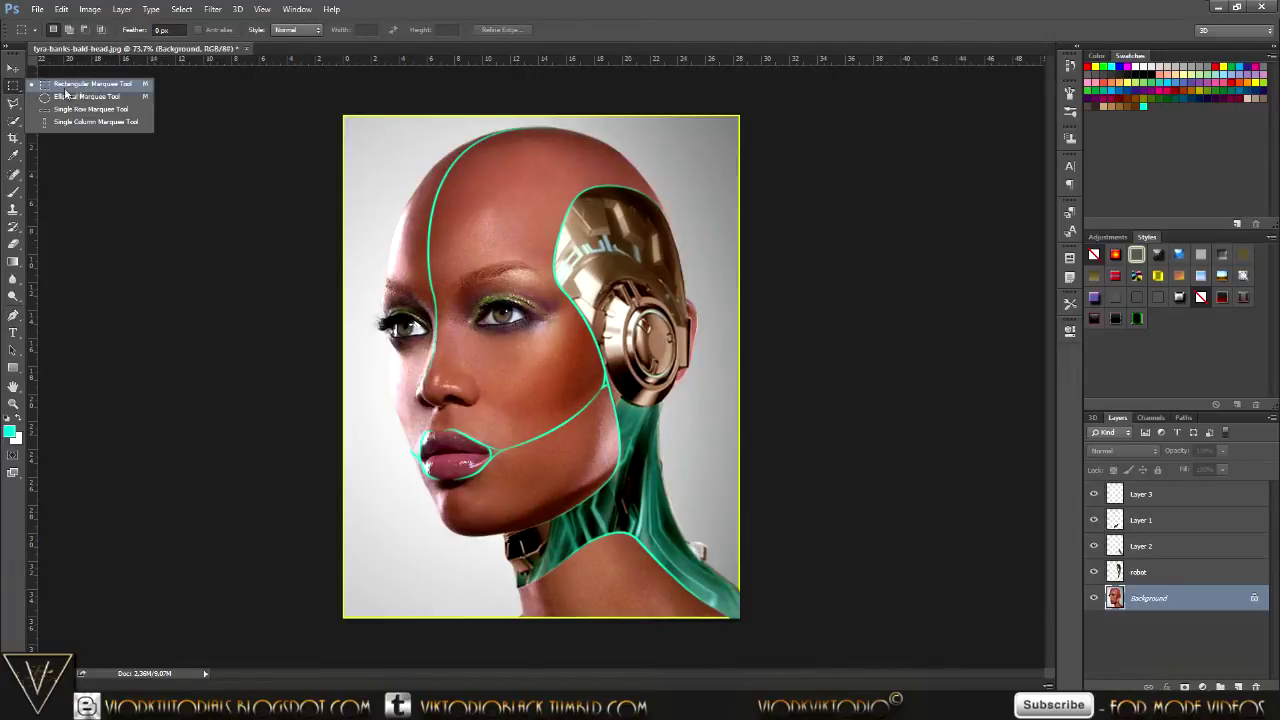
pyautogui.click(74, 86)
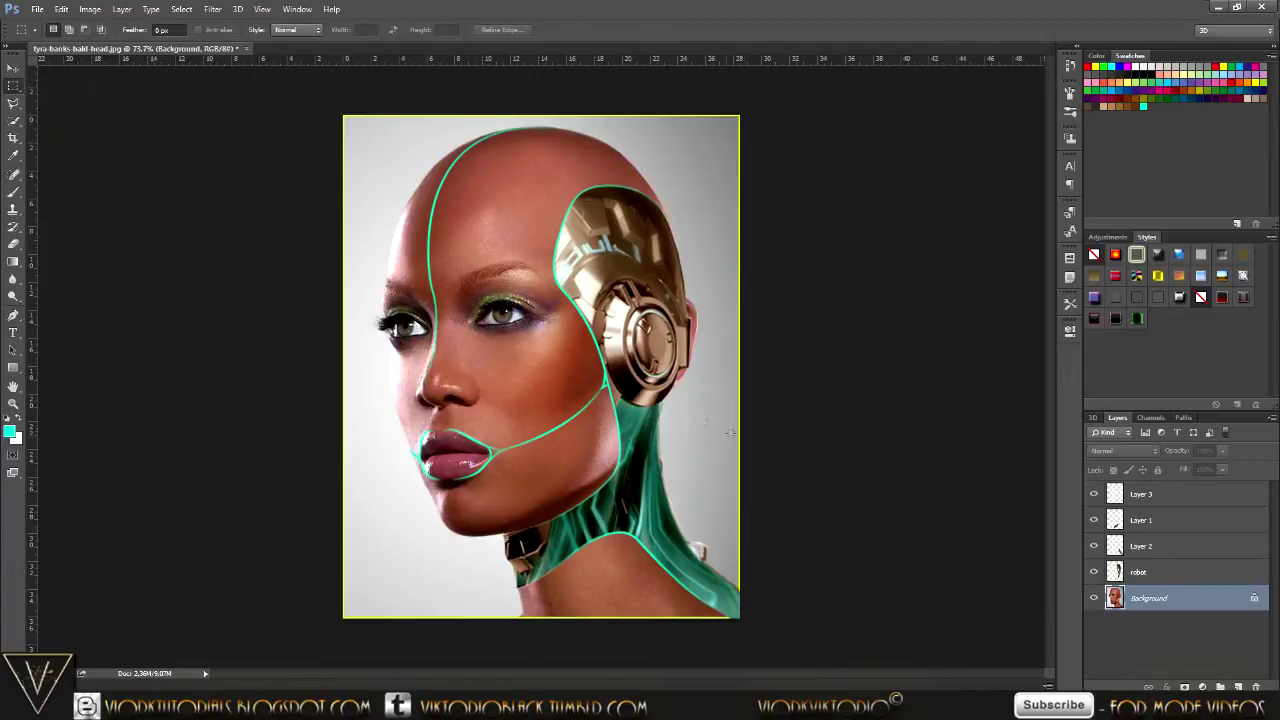
pyautogui.moveTo(689, 391); pyautogui.dragTo(735, 501)
pyautogui.moveTo(693, 462); pyautogui.dragTo(693, 462)
pyautogui.moveTo(673, 400); pyautogui.dragTo(730, 494)
pyautogui.hotkey('ctrl', 'j')
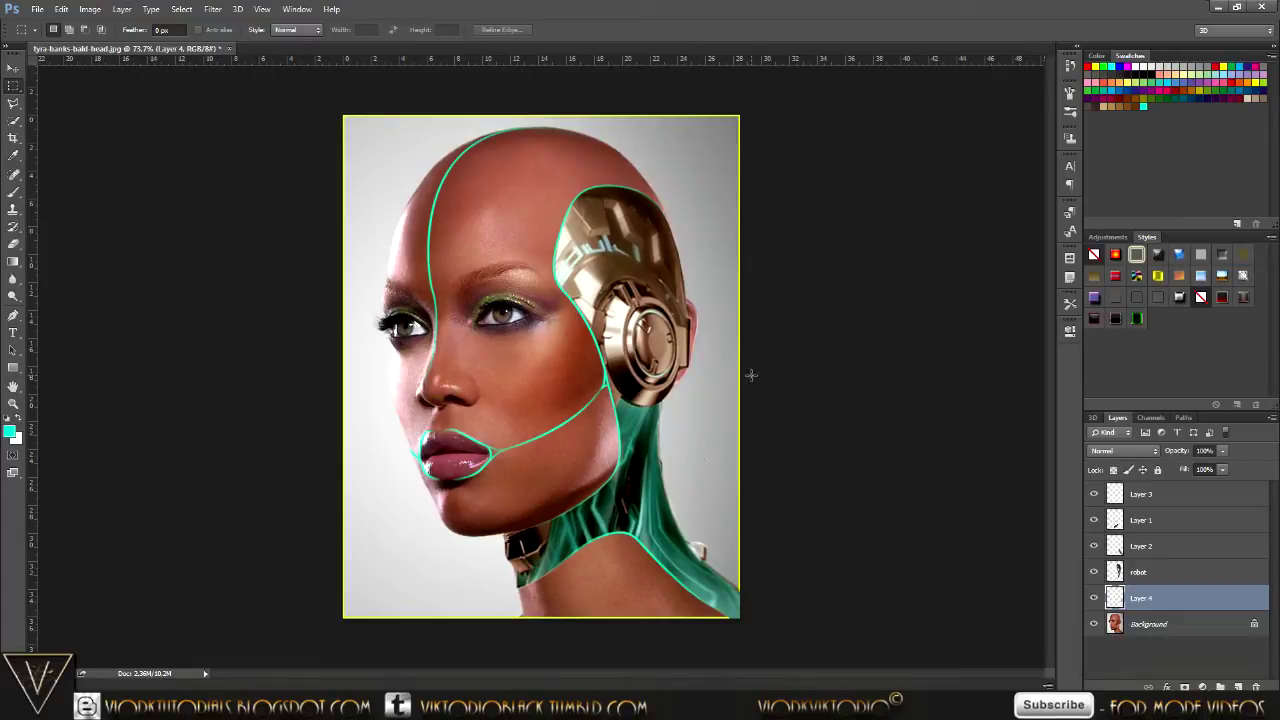
# Shift the copied strip upward and set the eraser to a different preset at 125 px.
pyautogui.click(13, 67)
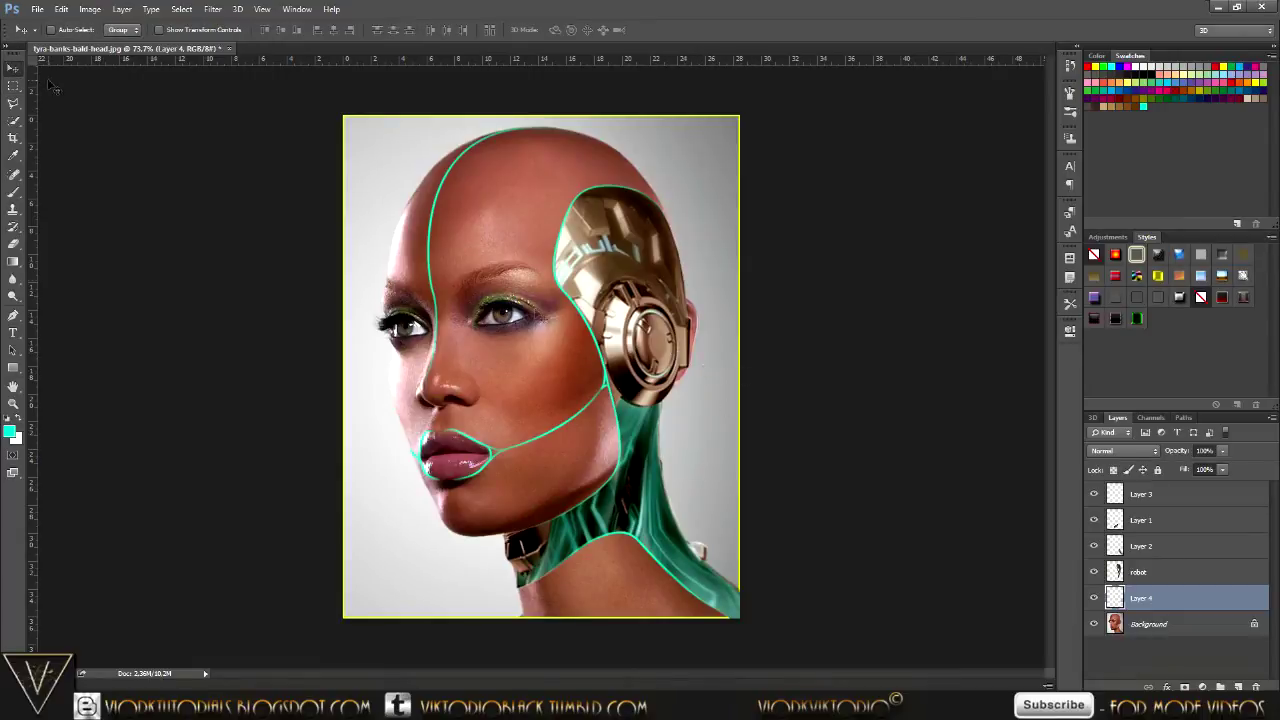
pyautogui.moveTo(689, 459)
pyautogui.mouseDown()
pyautogui.moveTo(690, 346)
pyautogui.moveTo(676, 352)
pyautogui.mouseUp()
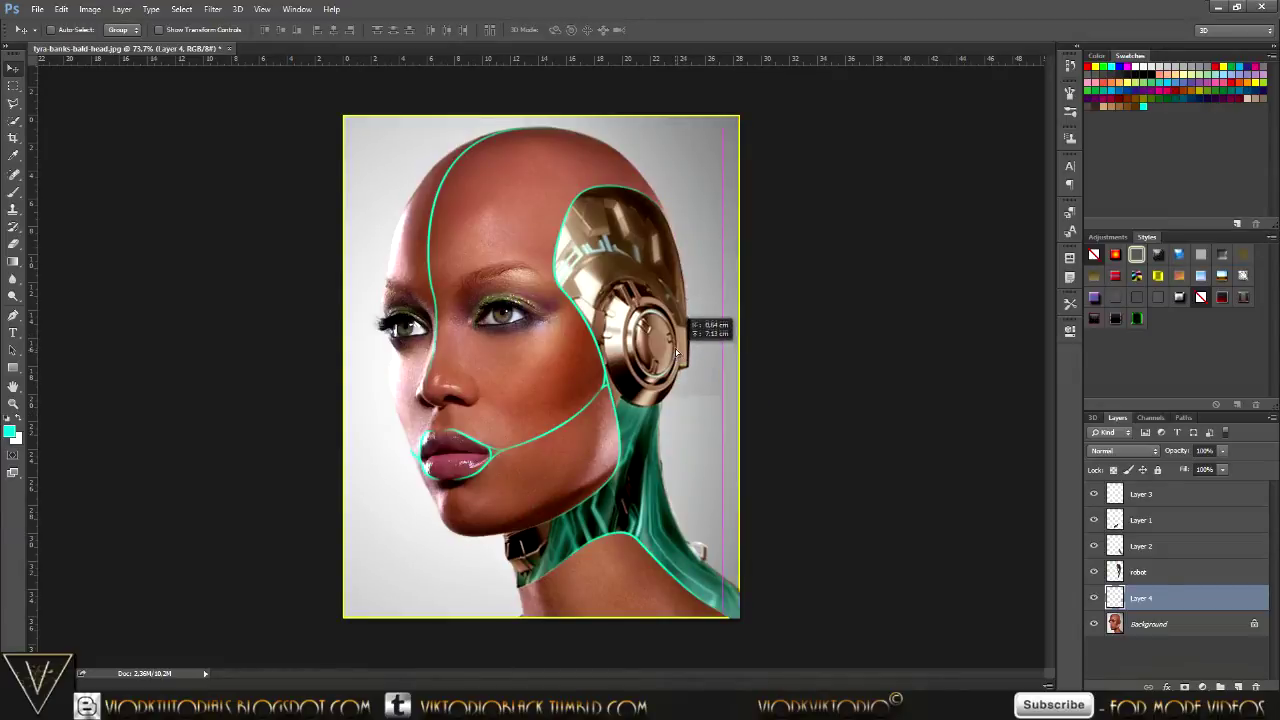
pyautogui.moveTo(676, 352); pyautogui.dragTo(678, 356)
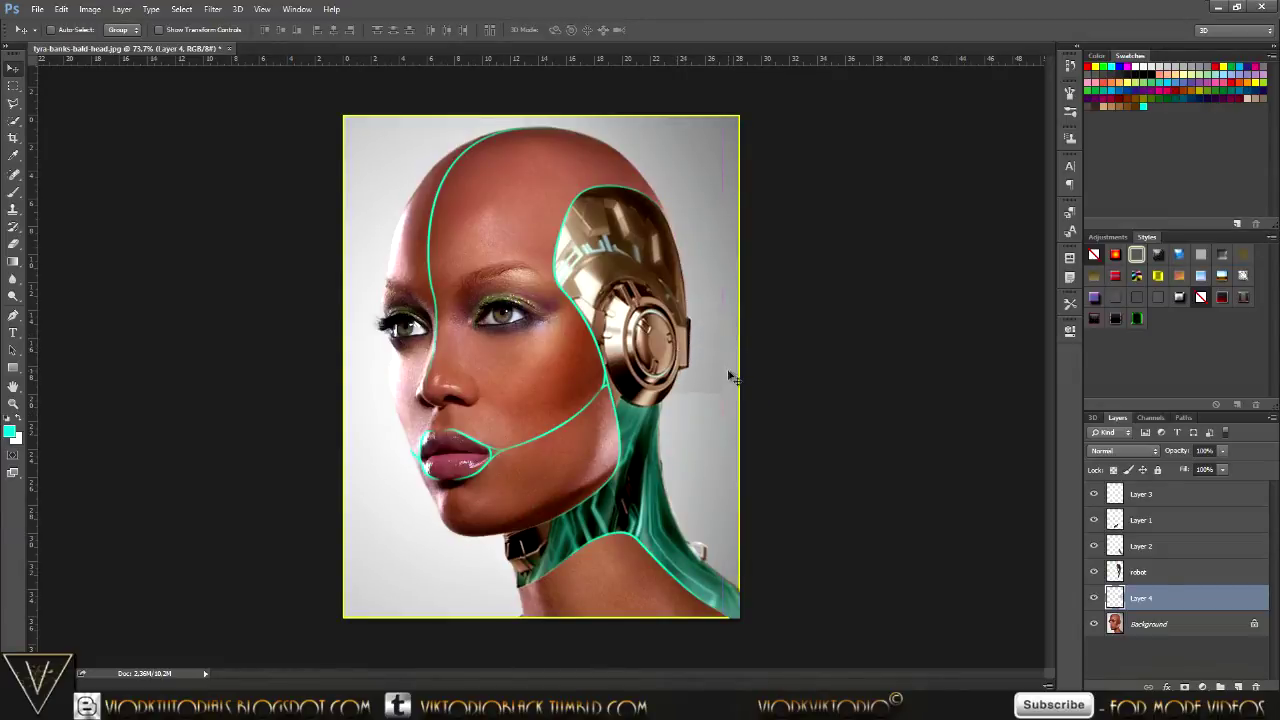
pyautogui.click(13, 243)
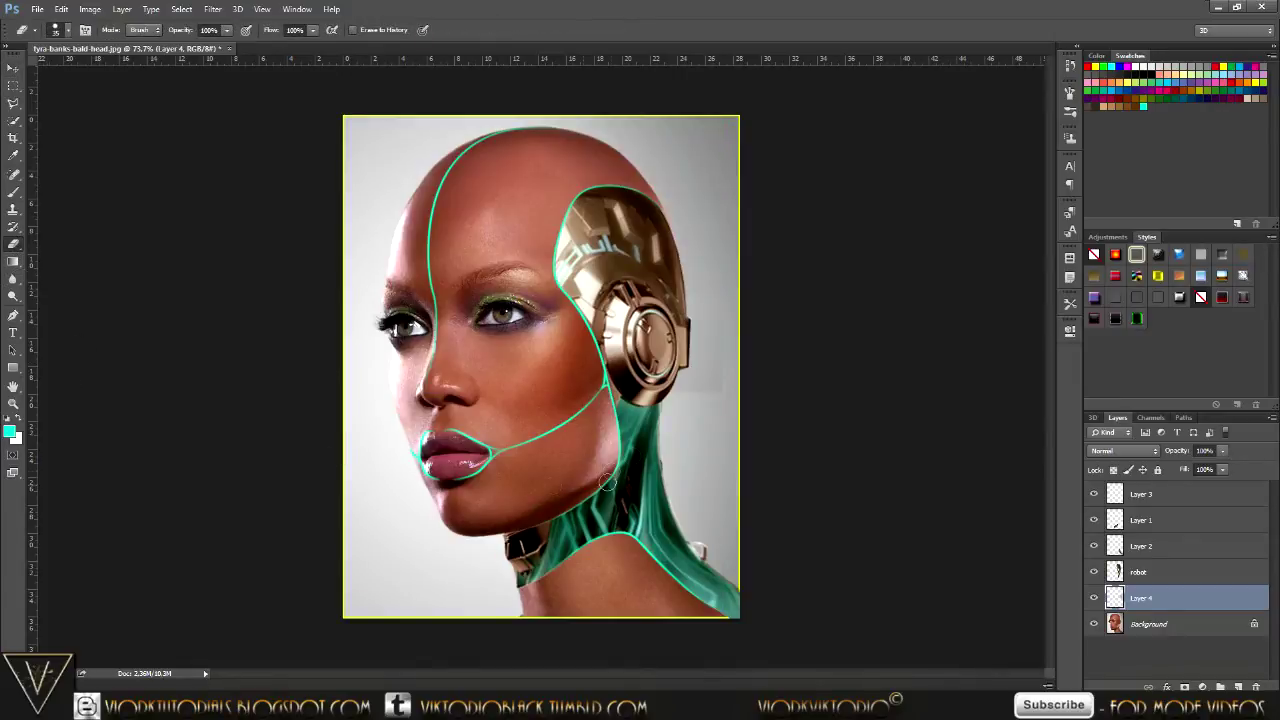
pyautogui.press(']')
pyautogui.press(']')
pyautogui.press(']')
pyautogui.rightClick(697, 437)
pyautogui.click(809, 532)
pyautogui.press('Return')
pyautogui.press(']')
pyautogui.press(']')
# Nudge the strip beside the helmet's back edge and stretch it taller with Free Transform.
pyautogui.click(11, 69)
pyautogui.moveTo(705, 333); pyautogui.dragTo(708, 343)
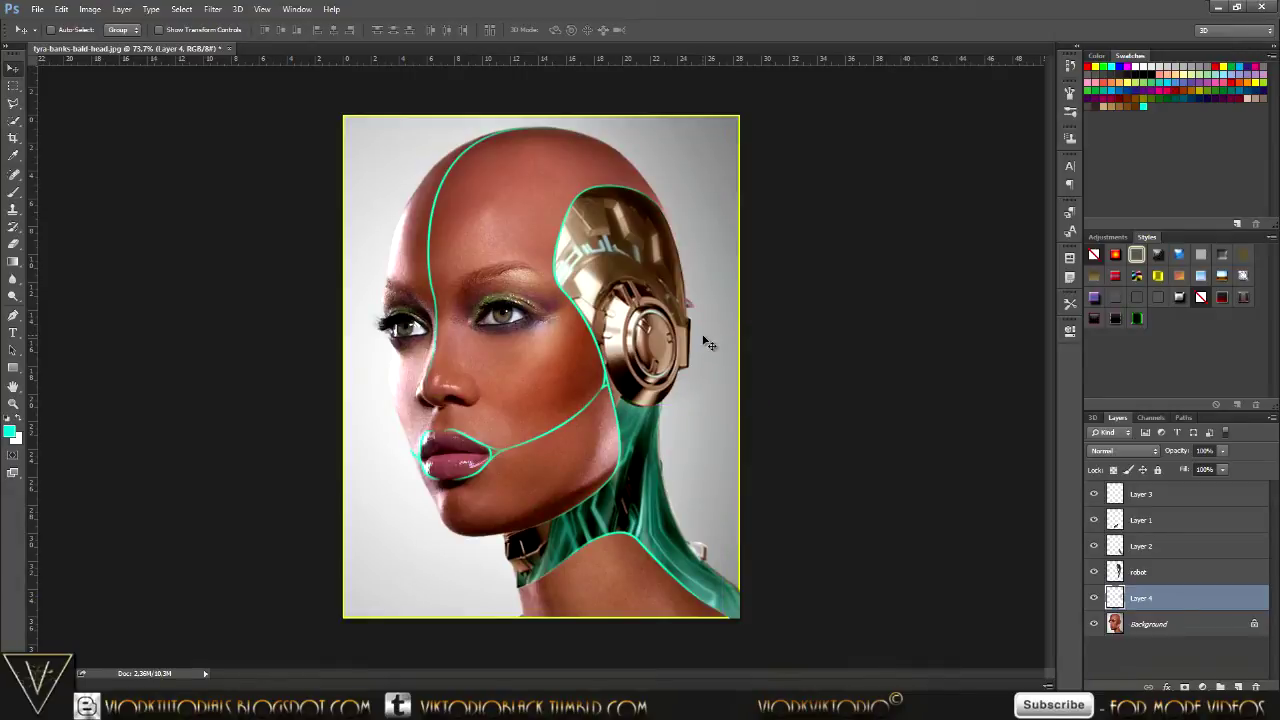
pyautogui.hotkey('ctrl', 't')
pyautogui.moveTo(692, 305); pyautogui.dragTo(692, 280)
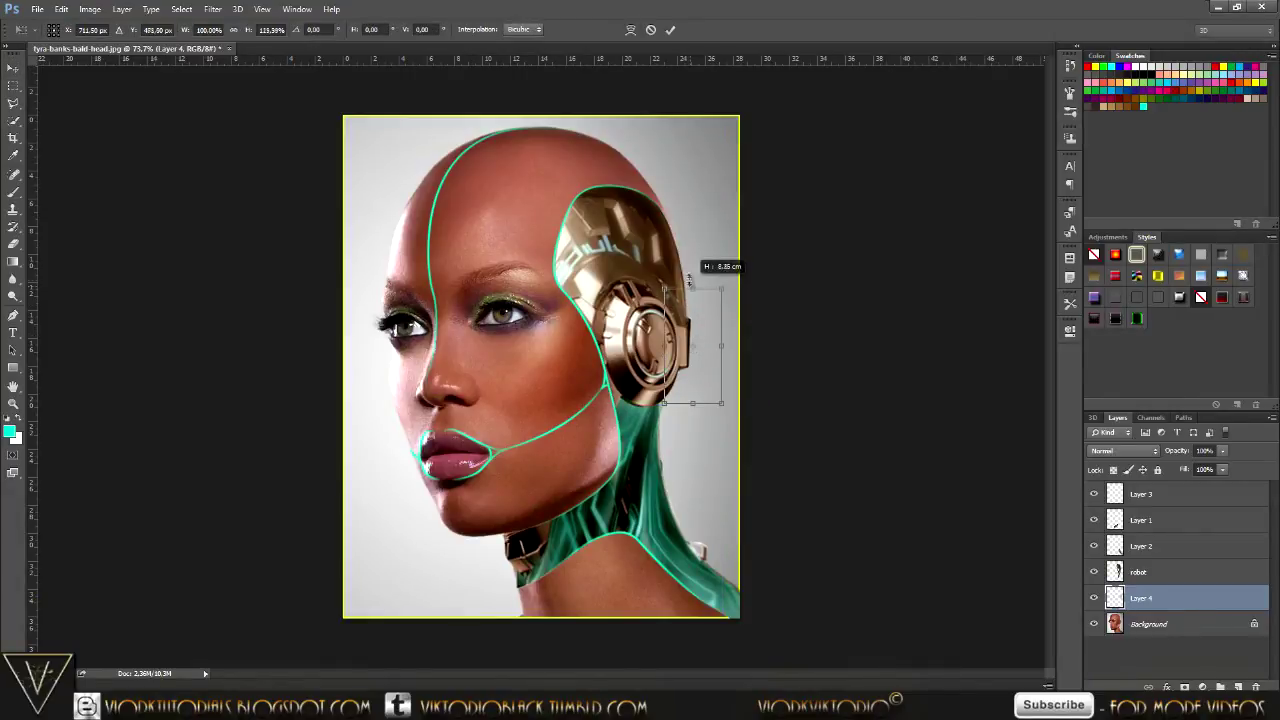
pyautogui.click(671, 33)
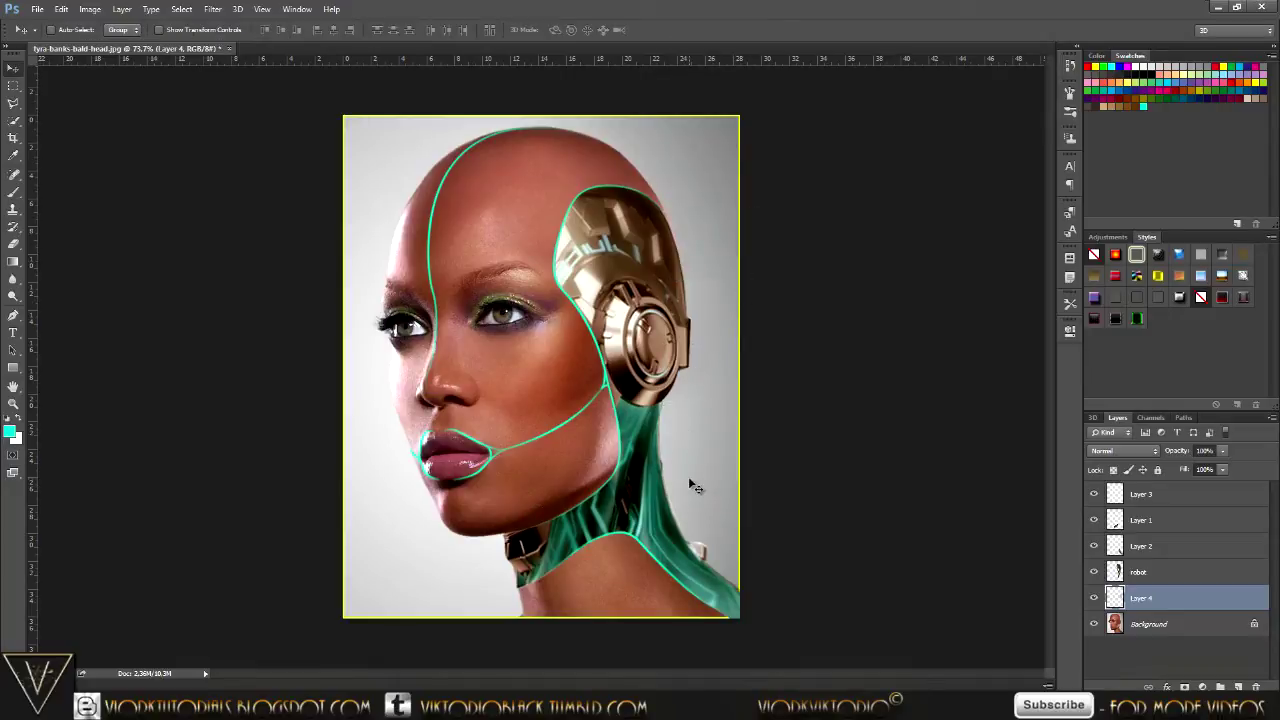
pyautogui.click(13, 243)
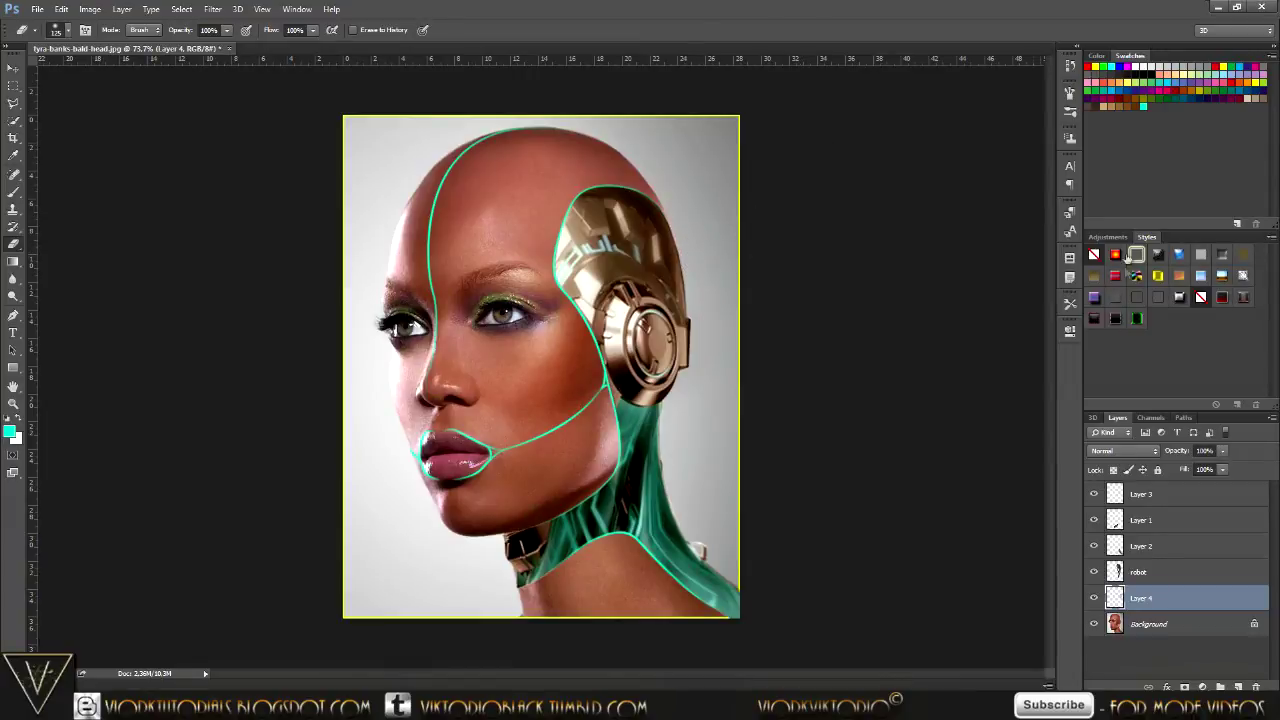
# Compare Layer 3's cyan lines on and off, then add a new Layer 5 below it.
pyautogui.click(1158, 499)
pyautogui.click(1094, 495)
pyautogui.click(1094, 495)
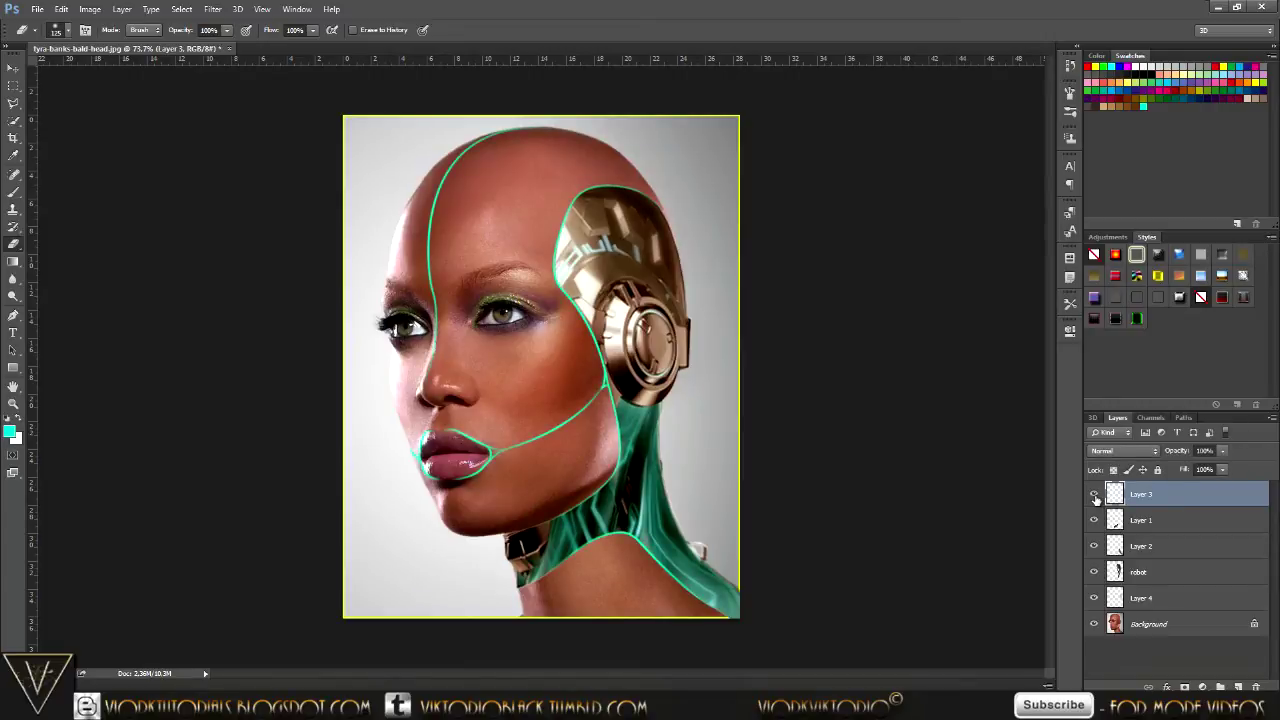
pyautogui.click(1094, 495)
pyautogui.click(1094, 495)
pyautogui.click(1205, 520)
pyautogui.click(1238, 687)
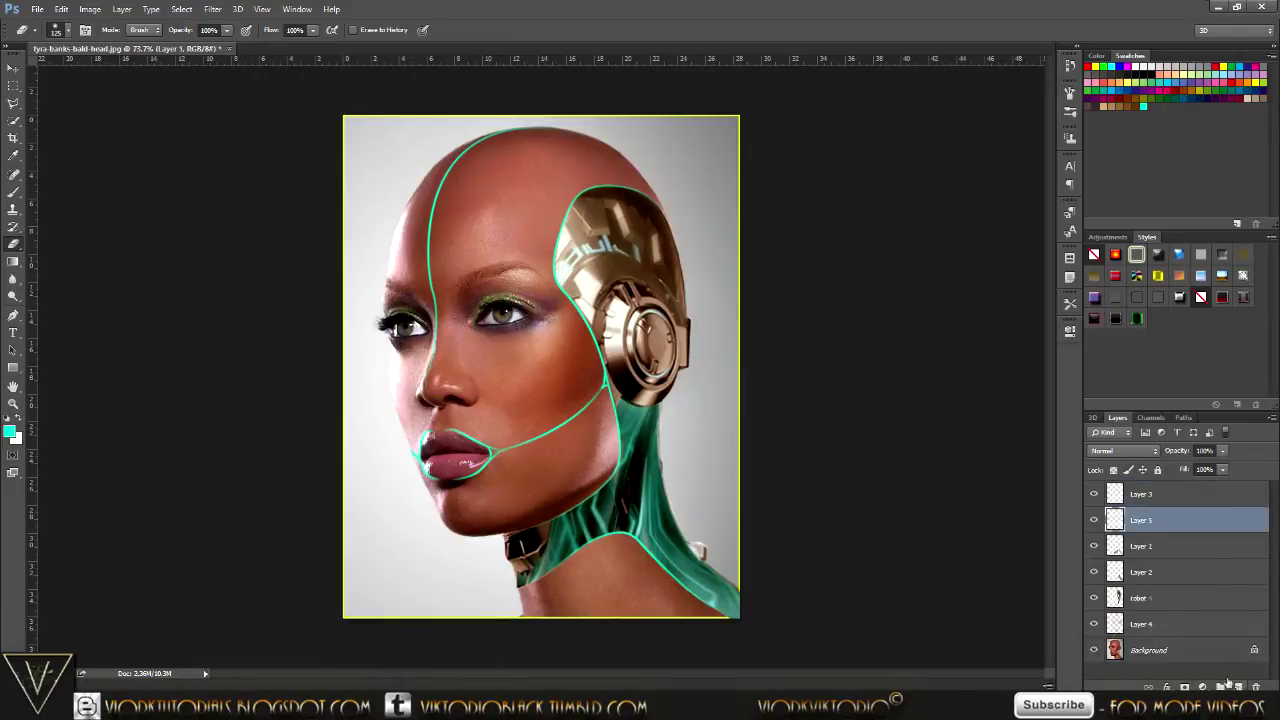
# Paint thin 2 px cyan lines around the lips and across the jaw on Layer 5.
pyautogui.click(14, 191)
pyautogui.scroll(1, 509, 420)
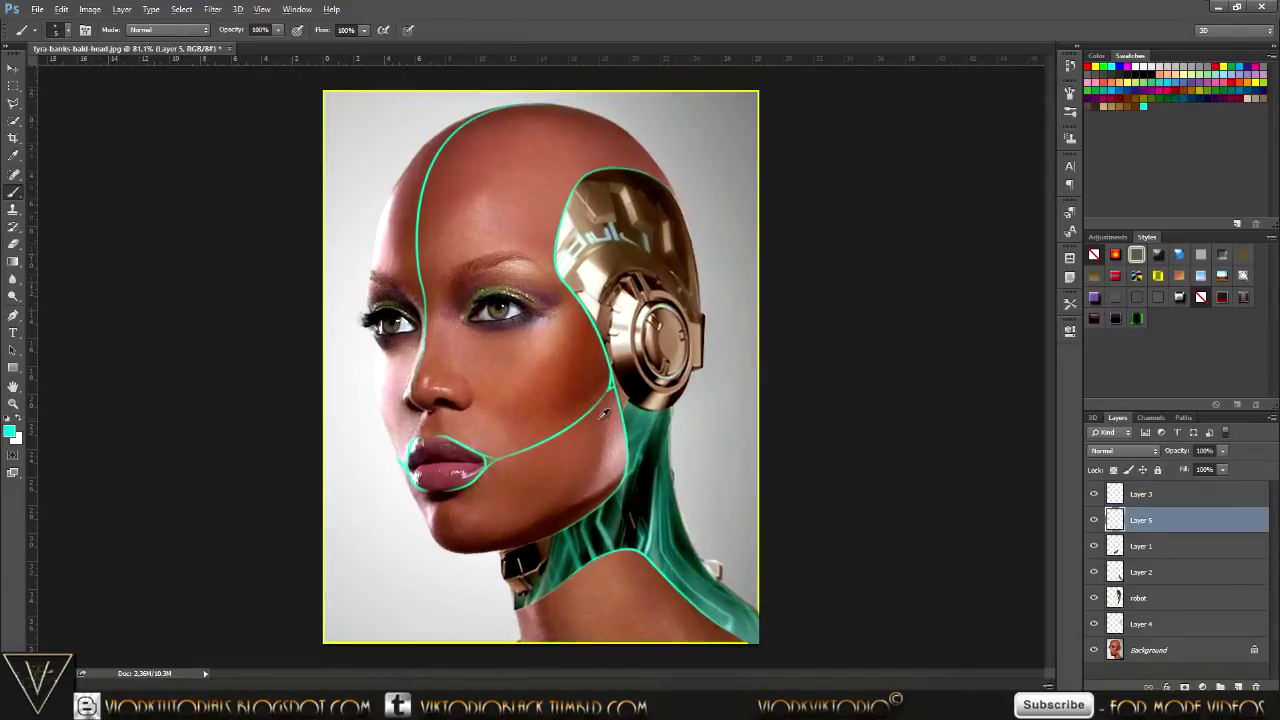
pyautogui.scroll(2, 509, 420)
pyautogui.scroll(2, 509, 420)
pyautogui.scroll(2, 509, 420)
pyautogui.scroll(2, 648, 296)
pyautogui.scroll(1, 671, 286)
pyautogui.scroll(1, 671, 286)
pyautogui.press('[')
pyautogui.press('[')
pyautogui.press('[')
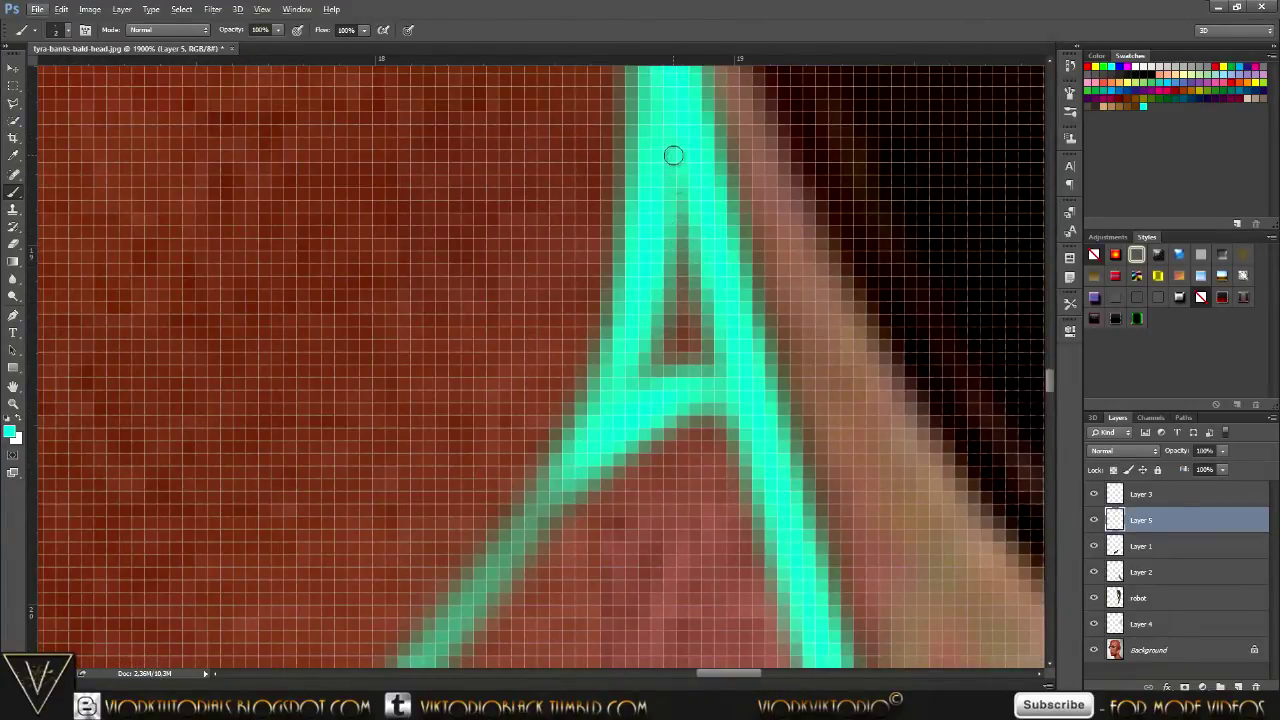
pyautogui.moveTo(675, 172)
pyautogui.mouseDown()
pyautogui.moveTo(674, 286)
pyautogui.moveTo(669, 257)
pyautogui.moveTo(706, 362)
pyautogui.moveTo(688, 345)
pyautogui.moveTo(649, 396)
pyautogui.moveTo(655, 362)
pyautogui.moveTo(709, 371)
pyautogui.moveTo(717, 357)
pyautogui.mouseUp()
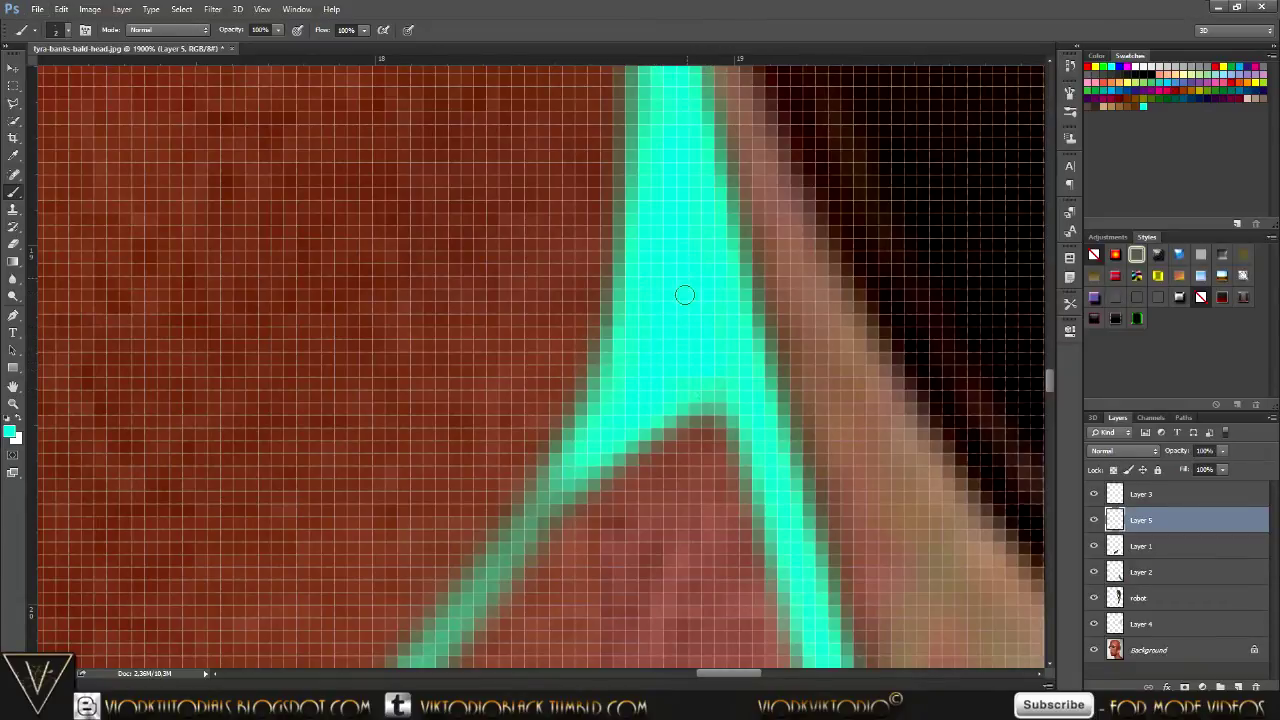
pyautogui.scroll(-2, 720, 645)
pyautogui.scroll(-2, 698, 625)
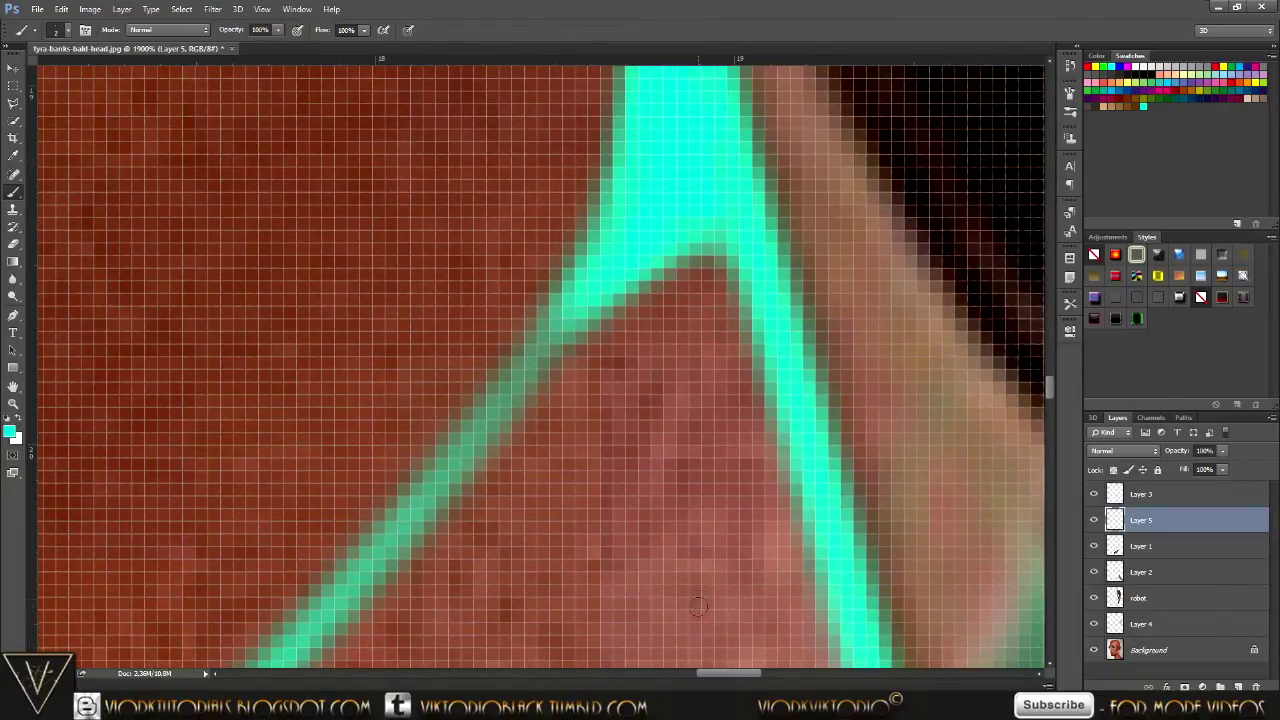
pyautogui.moveTo(729, 678); pyautogui.dragTo(602, 677)
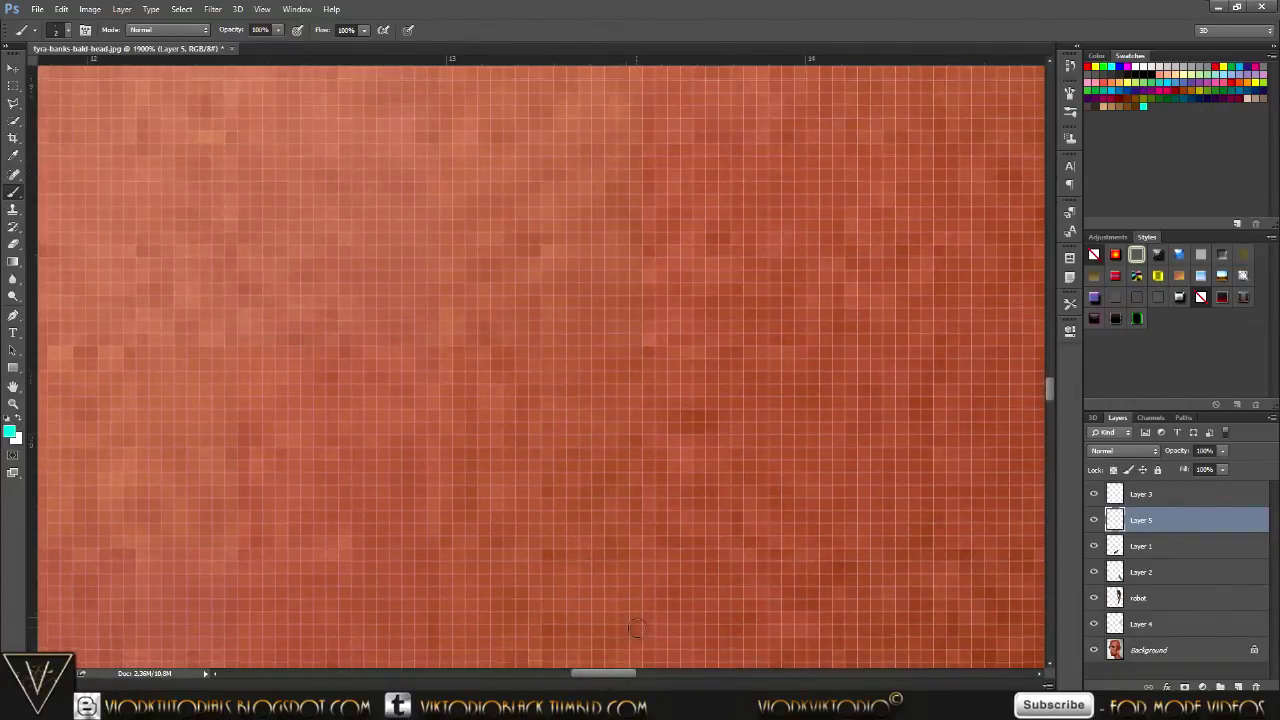
pyautogui.scroll(-1, 637, 626)
pyautogui.scroll(-1, 636, 625)
pyautogui.scroll(-1, 635, 623)
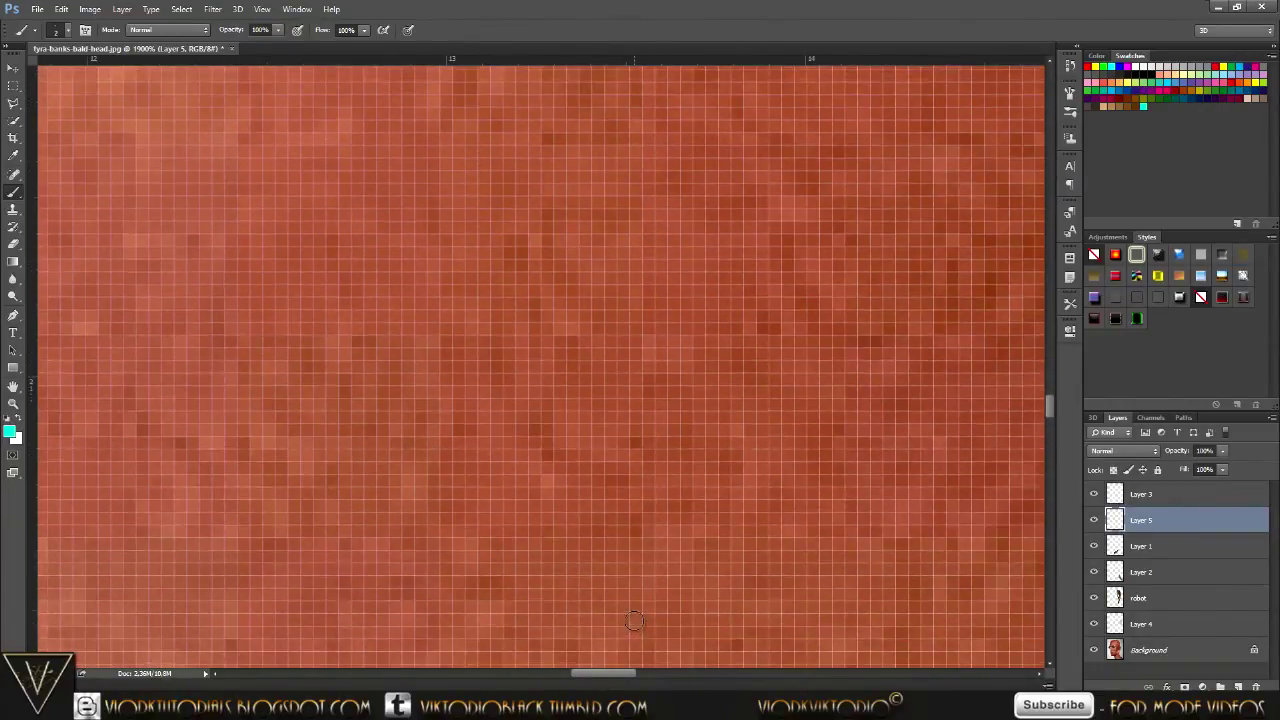
pyautogui.scroll(-1, 634, 621)
pyautogui.scroll(-2, 632, 618)
pyautogui.scroll(-2, 634, 608)
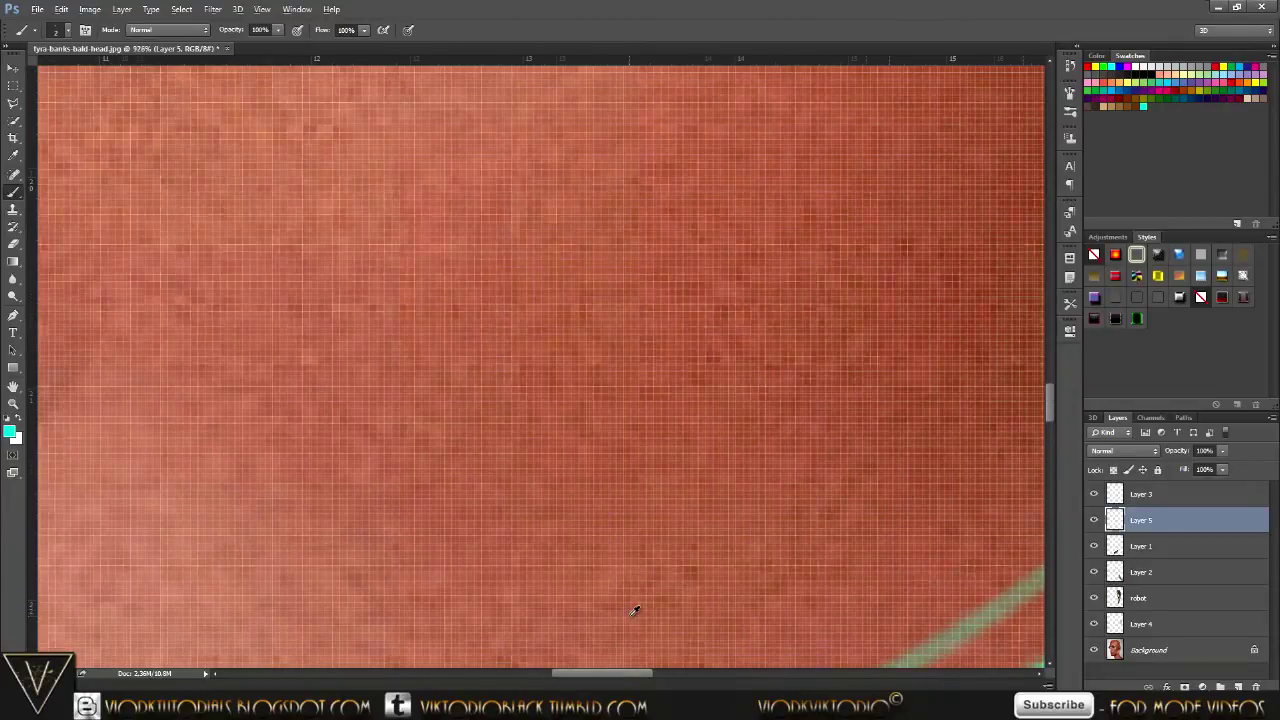
pyautogui.scroll(-2, 634, 608)
pyautogui.scroll(-2, 634, 610)
pyautogui.scroll(-2, 634, 610)
pyautogui.scroll(-1, 634, 610)
pyautogui.scroll(-1, 634, 610)
pyautogui.scroll(-1, 634, 610)
pyautogui.scroll(1, 540, 518)
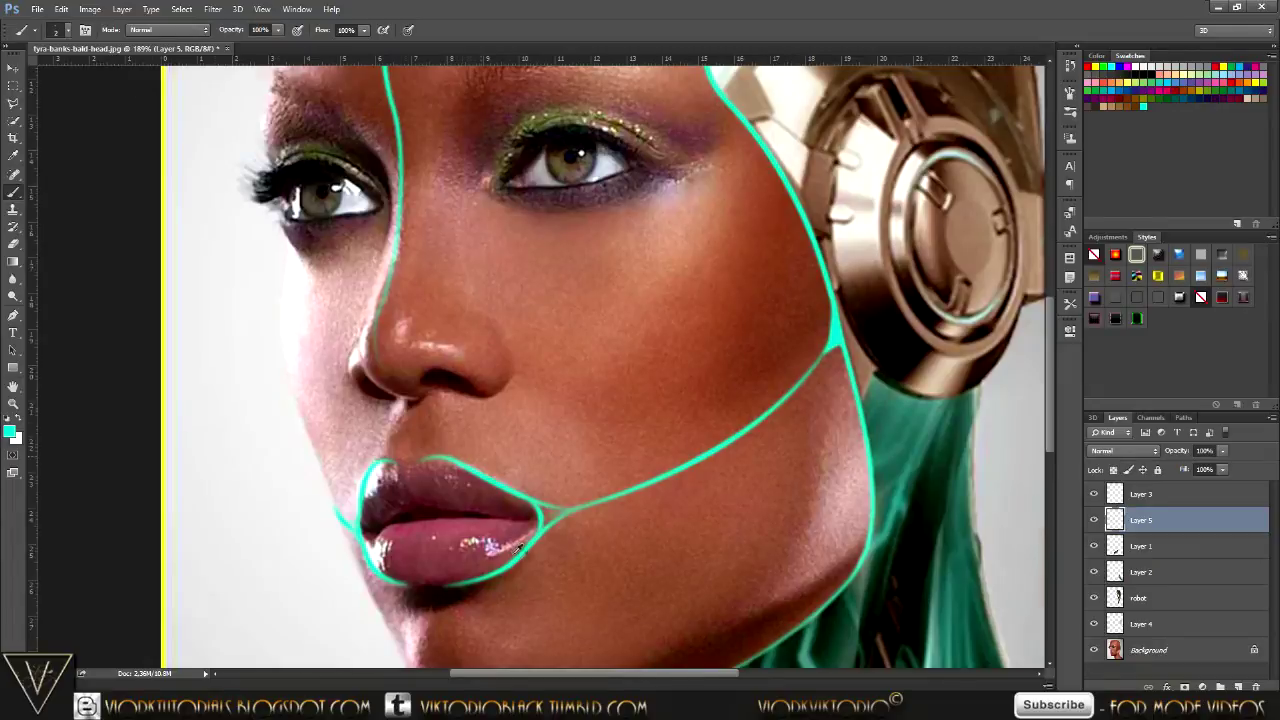
# Fill the dark gap at the lip-jaw line junction with cyan.
pyautogui.scroll(3, 530, 540)
pyautogui.scroll(3, 600, 510)
pyautogui.scroll(2, 663, 486)
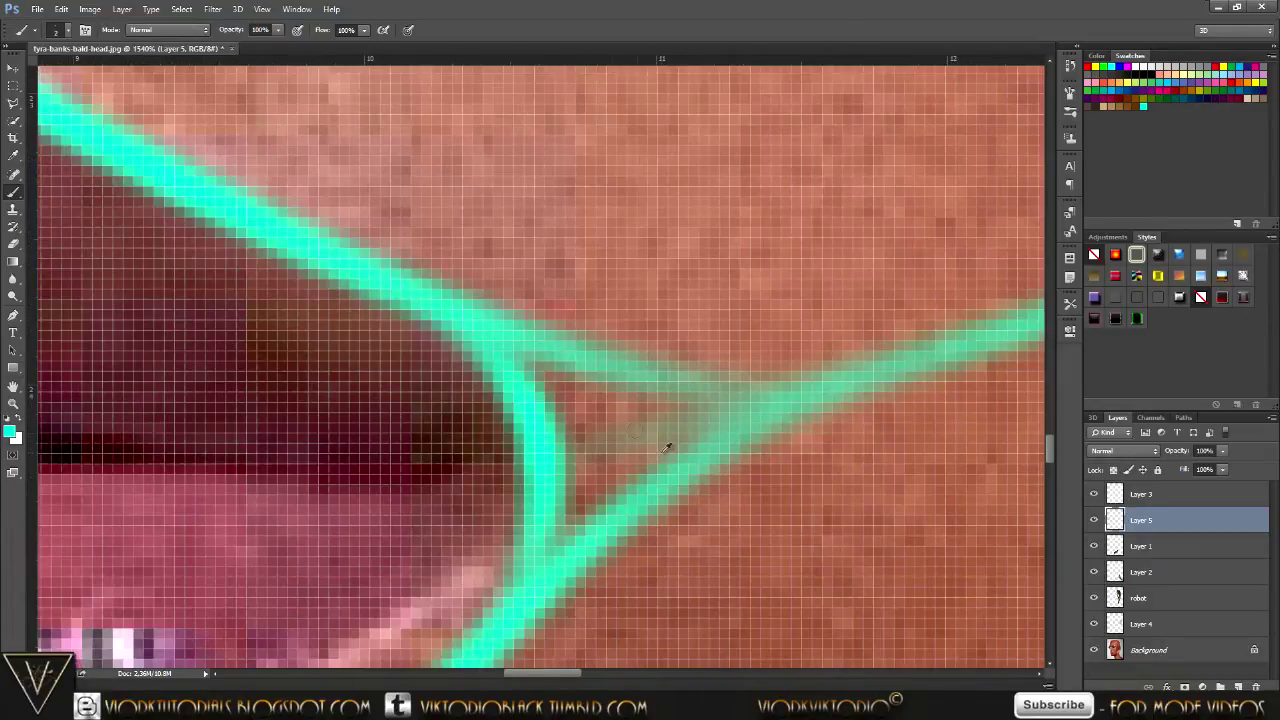
pyautogui.moveTo(545, 375); pyautogui.dragTo(638, 405)
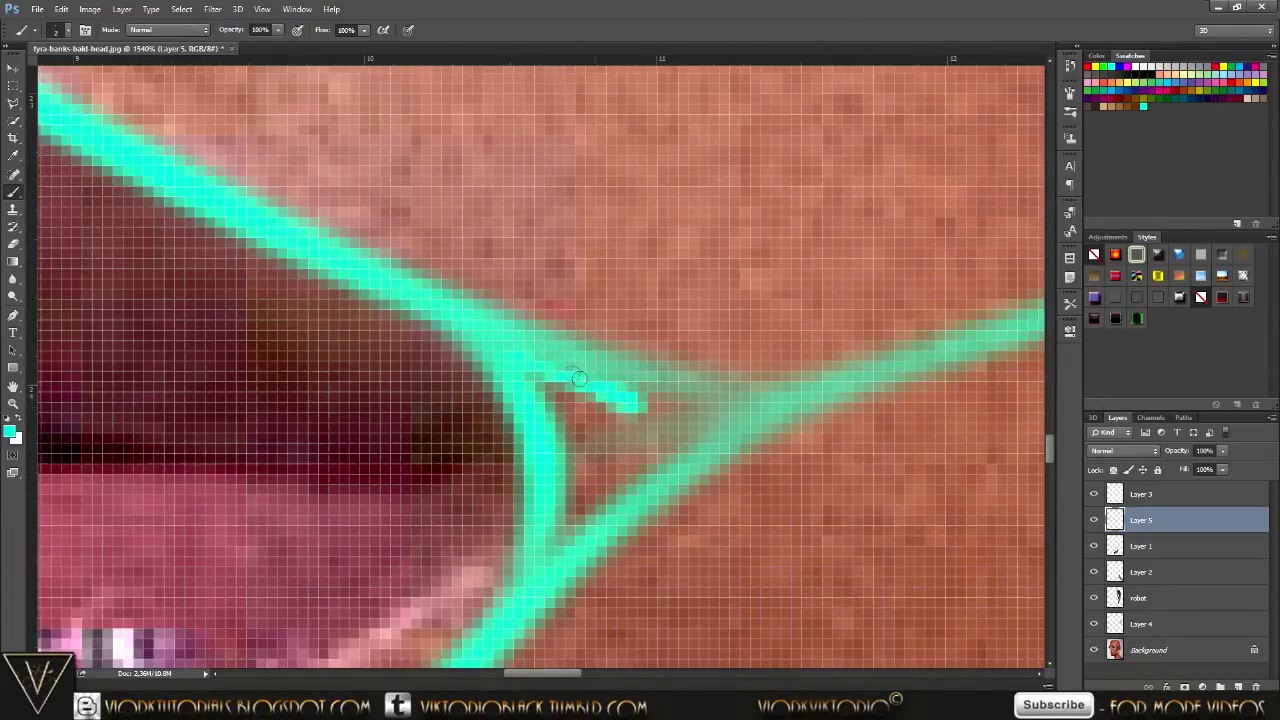
pyautogui.moveTo(551, 365)
pyautogui.mouseDown()
pyautogui.moveTo(645, 402)
pyautogui.moveTo(750, 412)
pyautogui.moveTo(691, 430)
pyautogui.moveTo(645, 410)
pyautogui.moveTo(600, 430)
pyautogui.moveTo(545, 387)
pyautogui.moveTo(570, 480)
pyautogui.moveTo(564, 540)
pyautogui.moveTo(586, 526)
pyautogui.mouseUp()
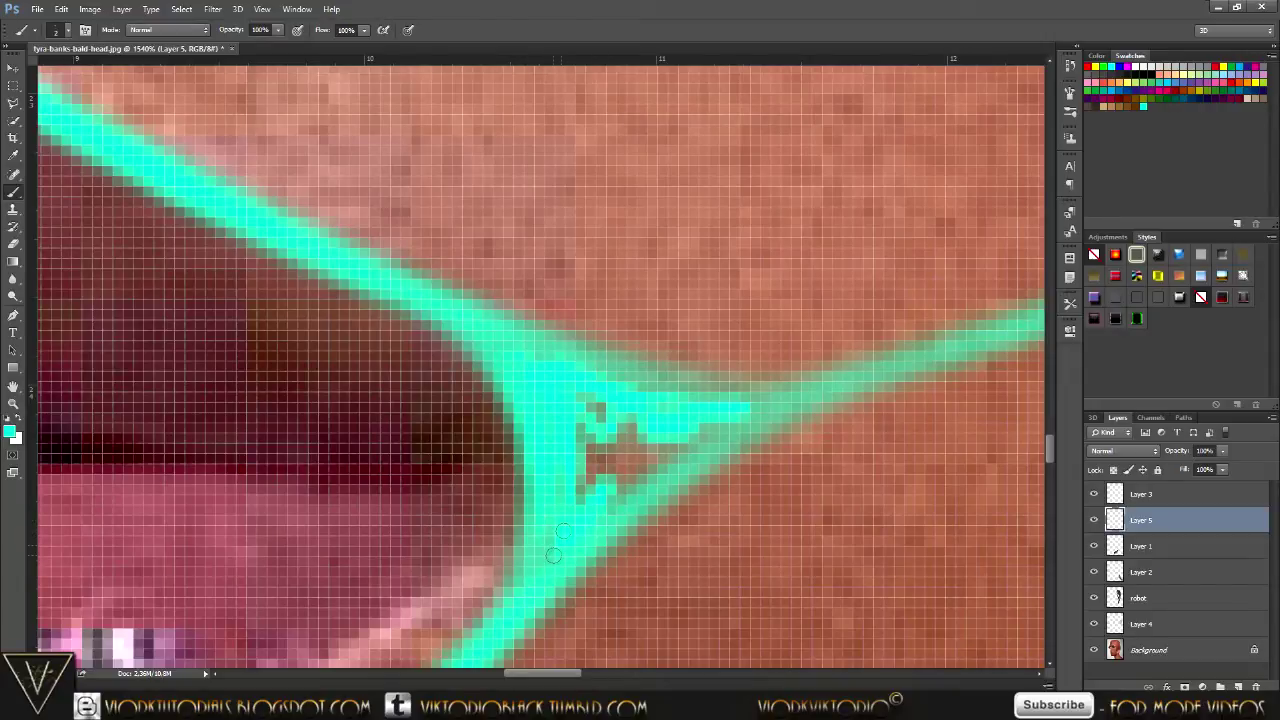
pyautogui.moveTo(558, 465)
pyautogui.mouseDown()
pyautogui.moveTo(592, 482)
pyautogui.moveTo(581, 497)
pyautogui.moveTo(708, 434)
pyautogui.moveTo(646, 472)
pyautogui.moveTo(605, 425)
pyautogui.moveTo(640, 427)
pyautogui.moveTo(588, 472)
pyautogui.mouseUp()
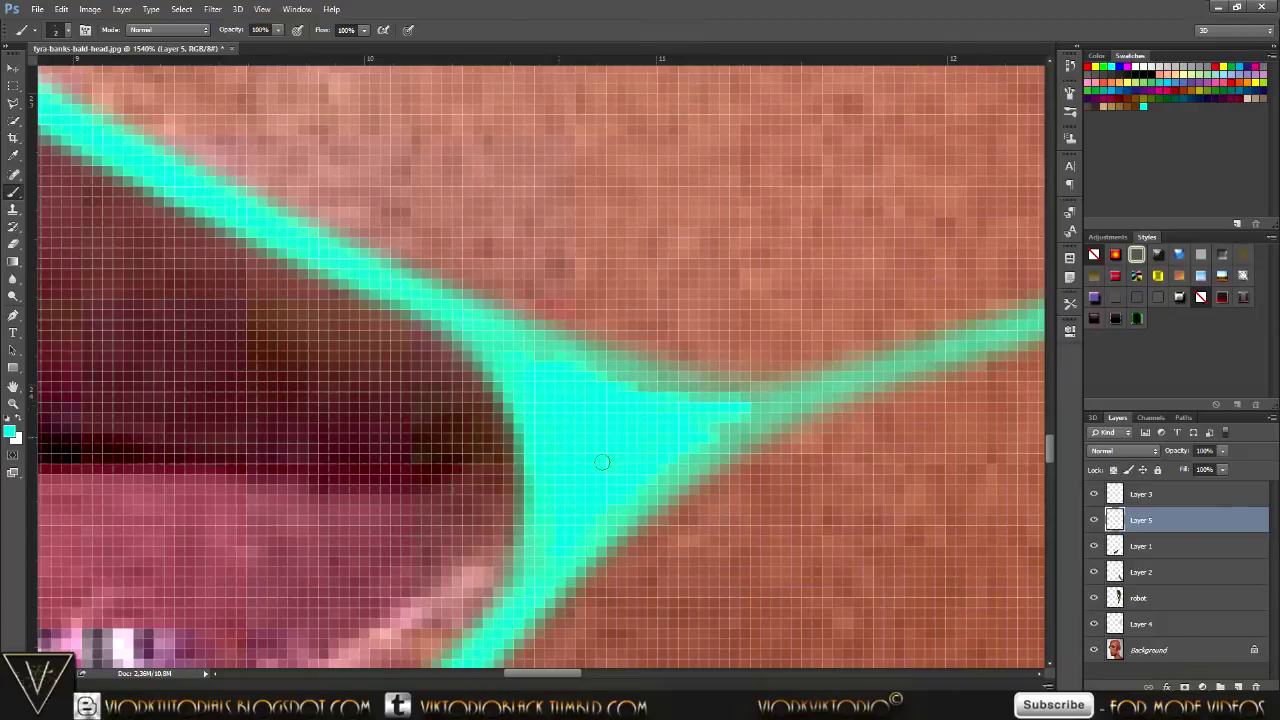
# Cover the pink pixels along the lip edge with cyan, then fit the image on screen.
pyautogui.moveTo(563, 676); pyautogui.dragTo(443, 676)
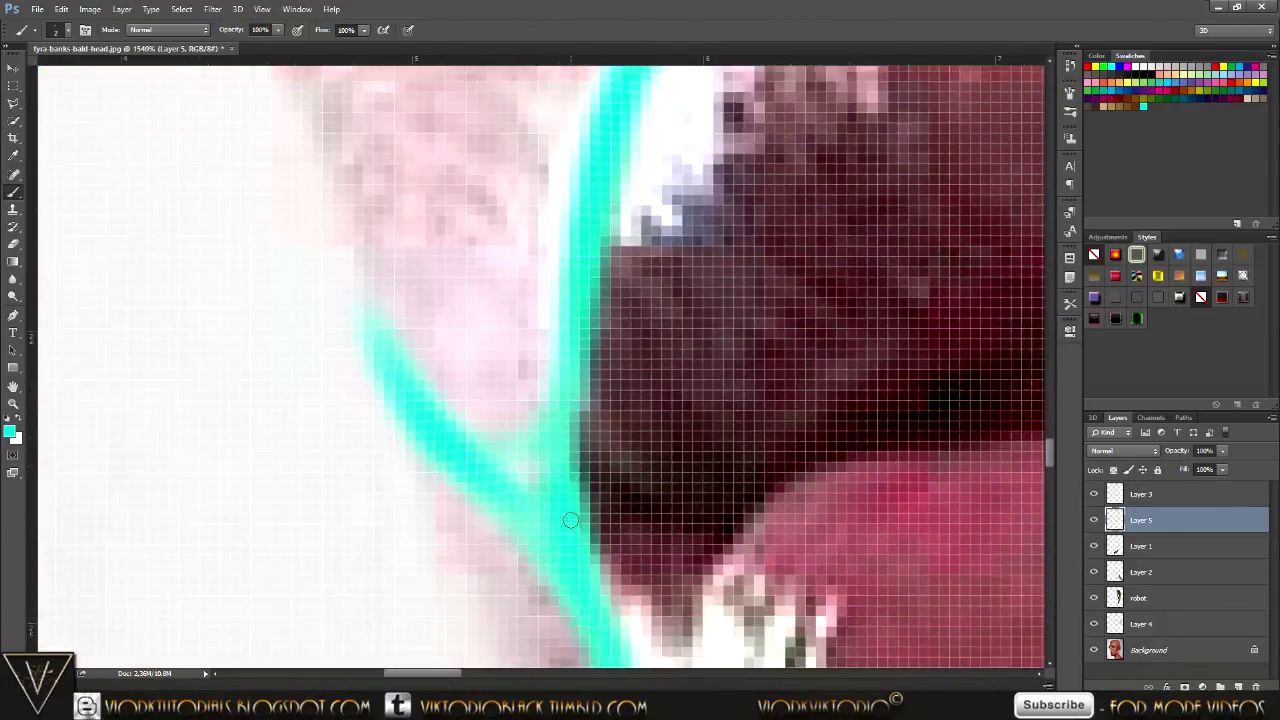
pyautogui.scroll(-2, 570, 520)
pyautogui.scroll(-1, 557, 514)
pyautogui.moveTo(539, 362)
pyautogui.mouseDown()
pyautogui.moveTo(543, 394)
pyautogui.moveTo(511, 369)
pyautogui.moveTo(546, 351)
pyautogui.mouseUp()
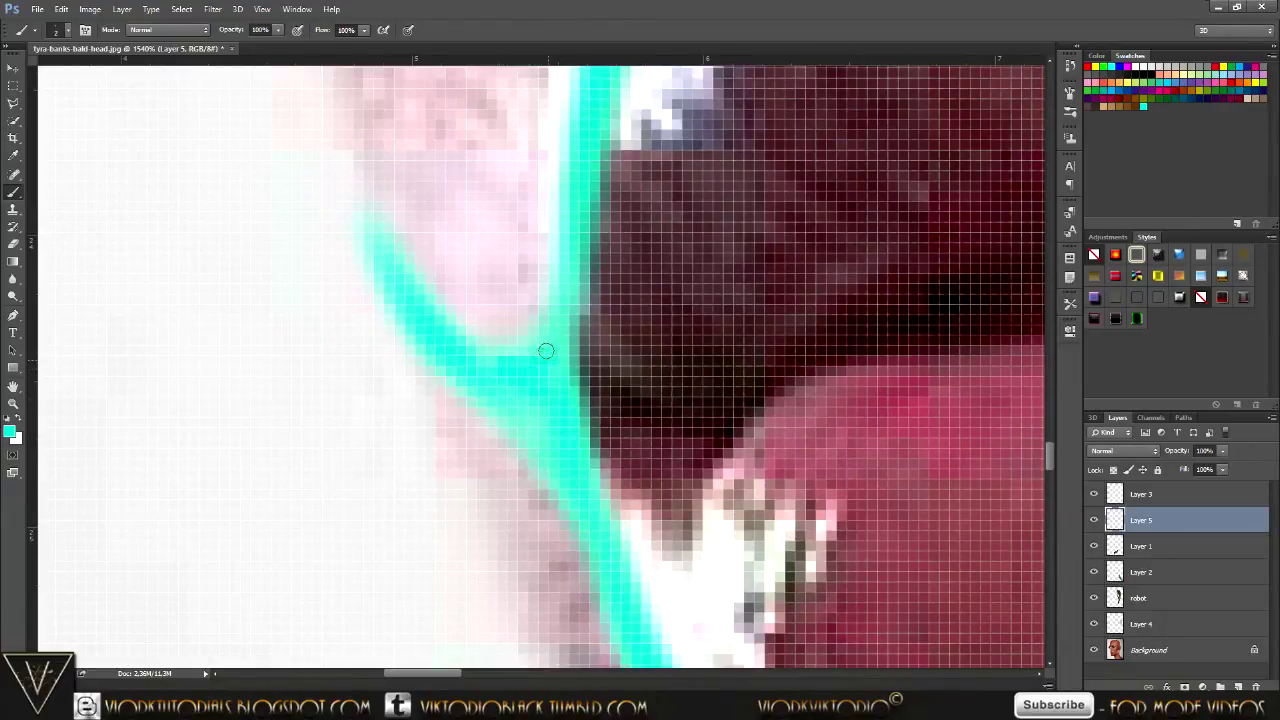
pyautogui.scroll(-2, 537, 401)
pyautogui.scroll(-2, 537, 401)
pyautogui.scroll(-2, 539, 399)
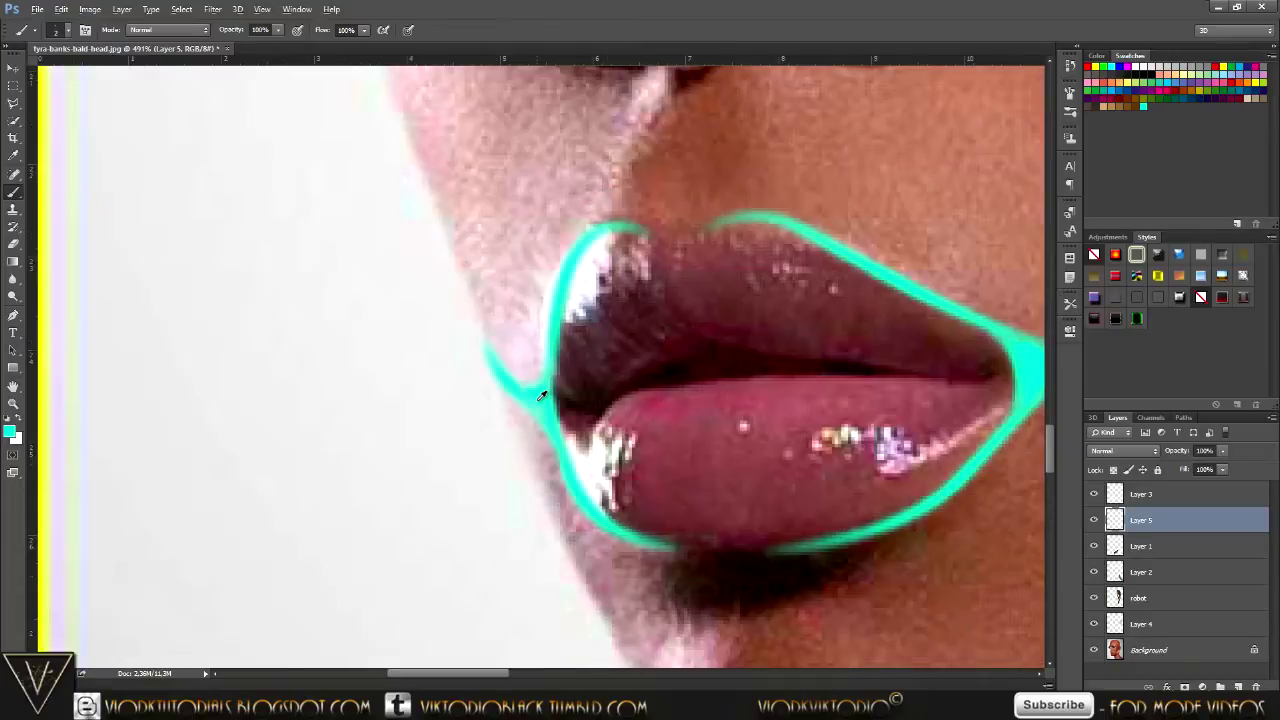
pyautogui.scroll(-1, 541, 397)
pyautogui.scroll(-2, 540, 396)
pyautogui.hotkey('ctrl', '0')
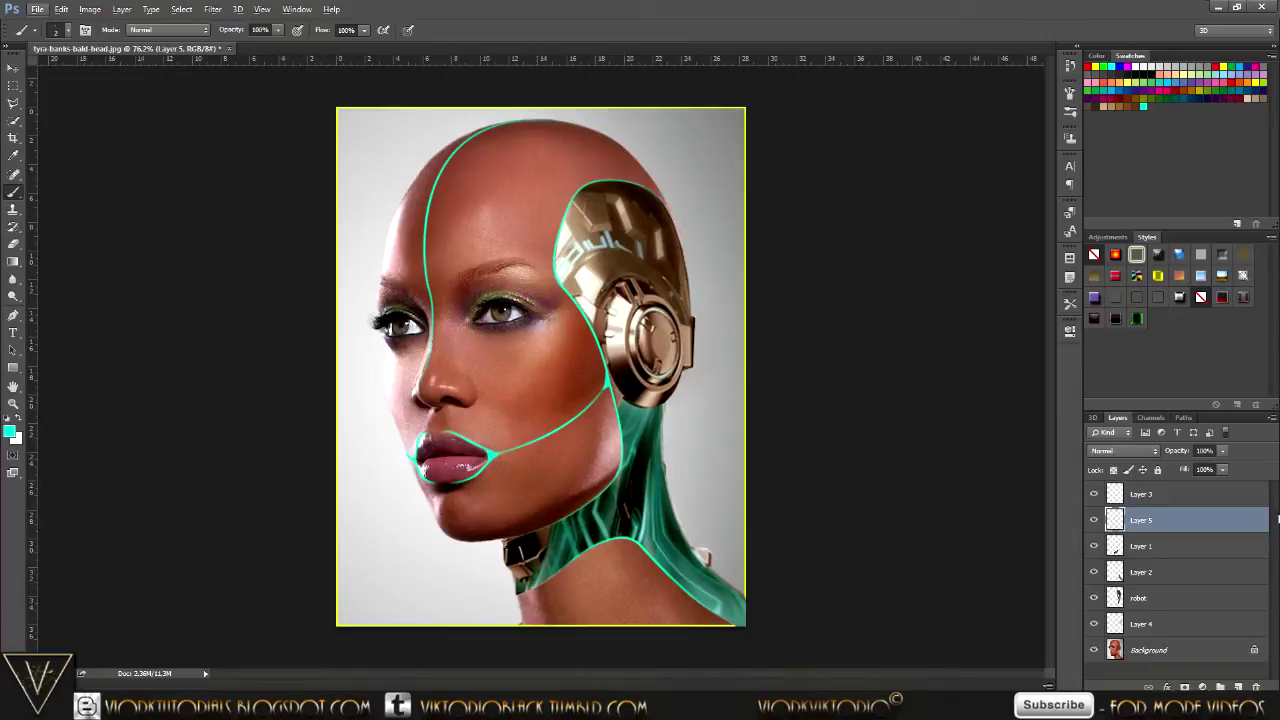
# Select Layer 3 and toggle its visibility to check the cyan lines.
pyautogui.keyDown('ctrl'); pyautogui.click(1199, 494); pyautogui.keyUp('ctrl')
pyautogui.rightClick(1199, 496)
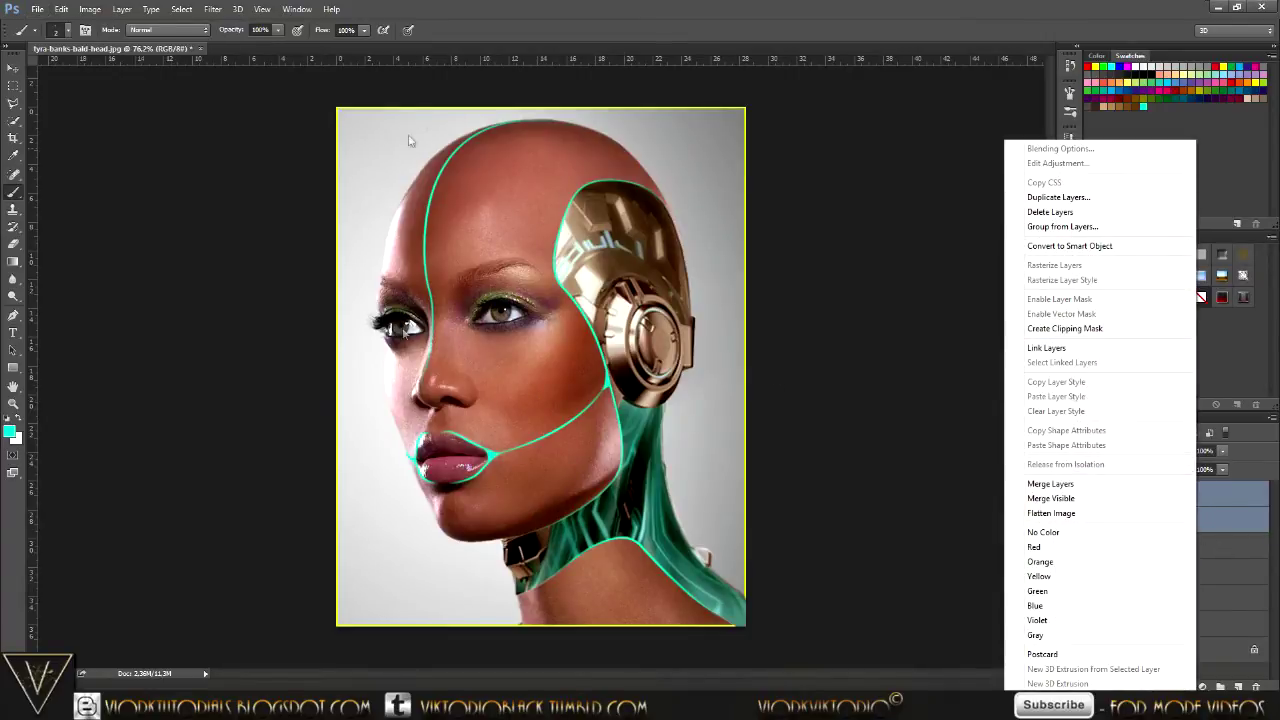
pyautogui.click(1213, 501)
pyautogui.click(1213, 501)
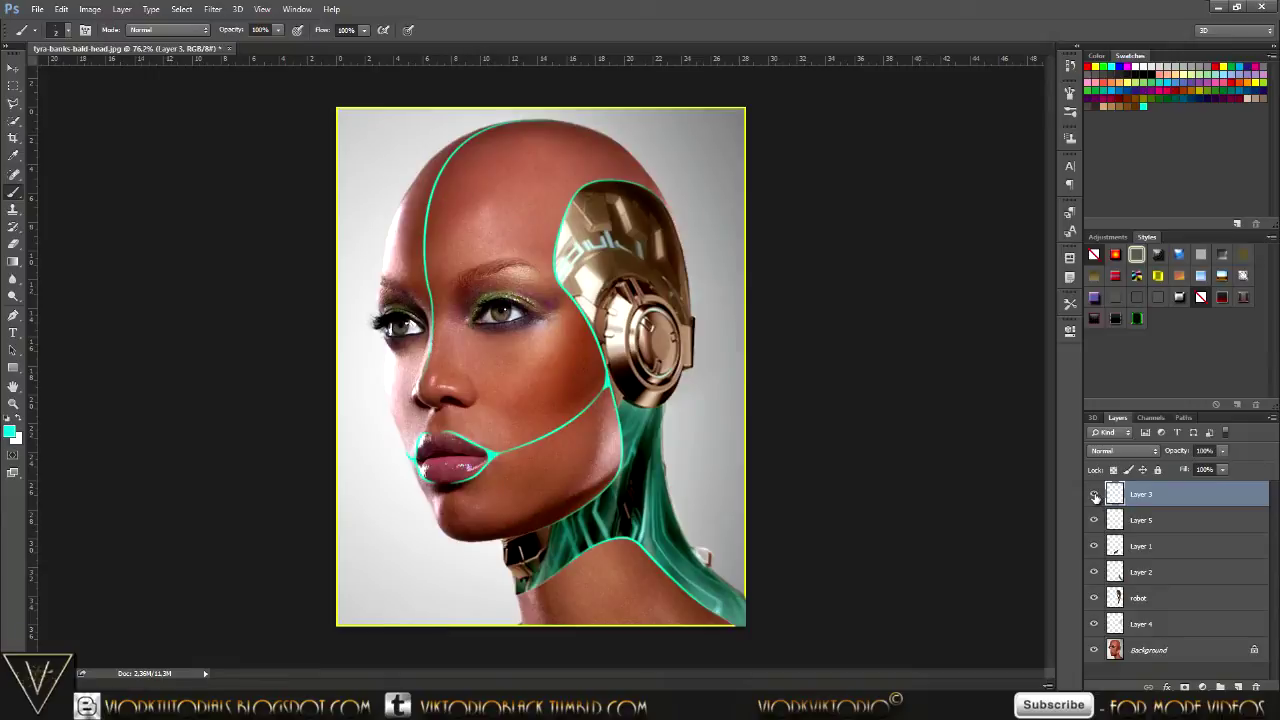
pyautogui.click(1094, 495)
pyautogui.click(1094, 495)
# Merge Layer 5 into Layer 3 with Merge Layers.
pyautogui.keyDown('shift'); pyautogui.click(1133, 521); pyautogui.keyUp('shift')
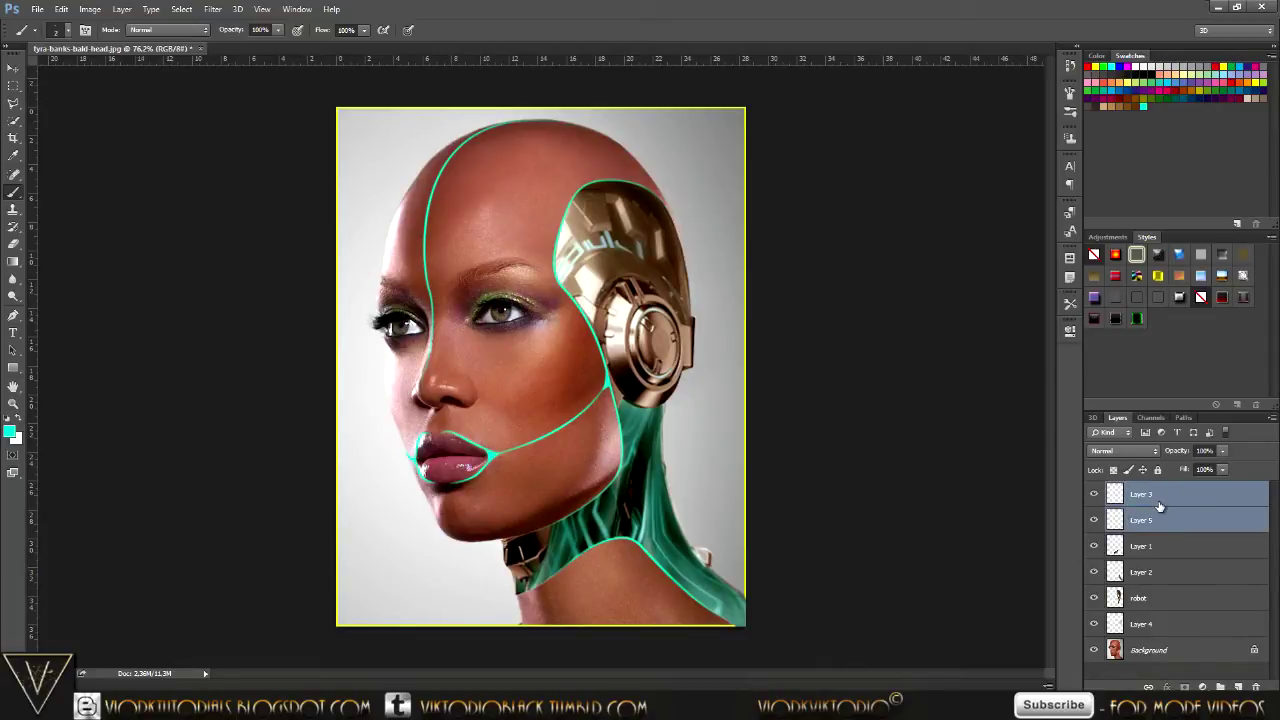
pyautogui.rightClick(1171, 514)
pyautogui.click(1024, 484)
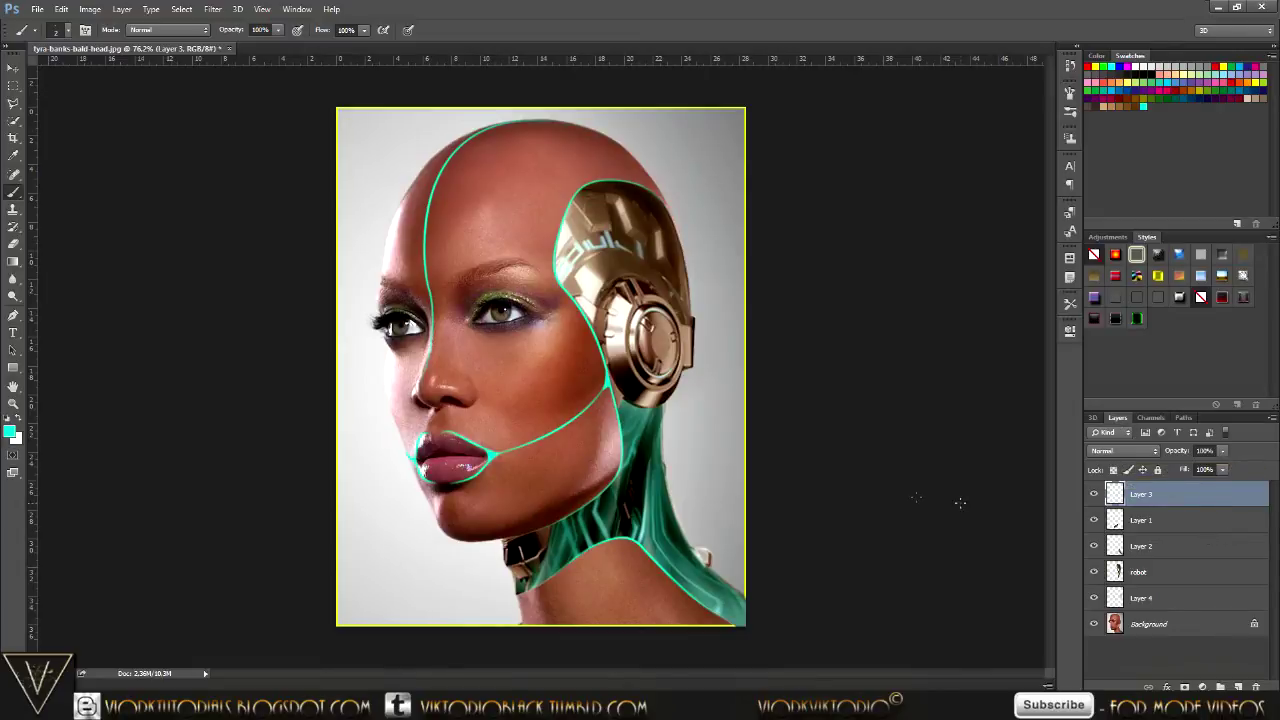
pyautogui.doubleClick(1201, 501)
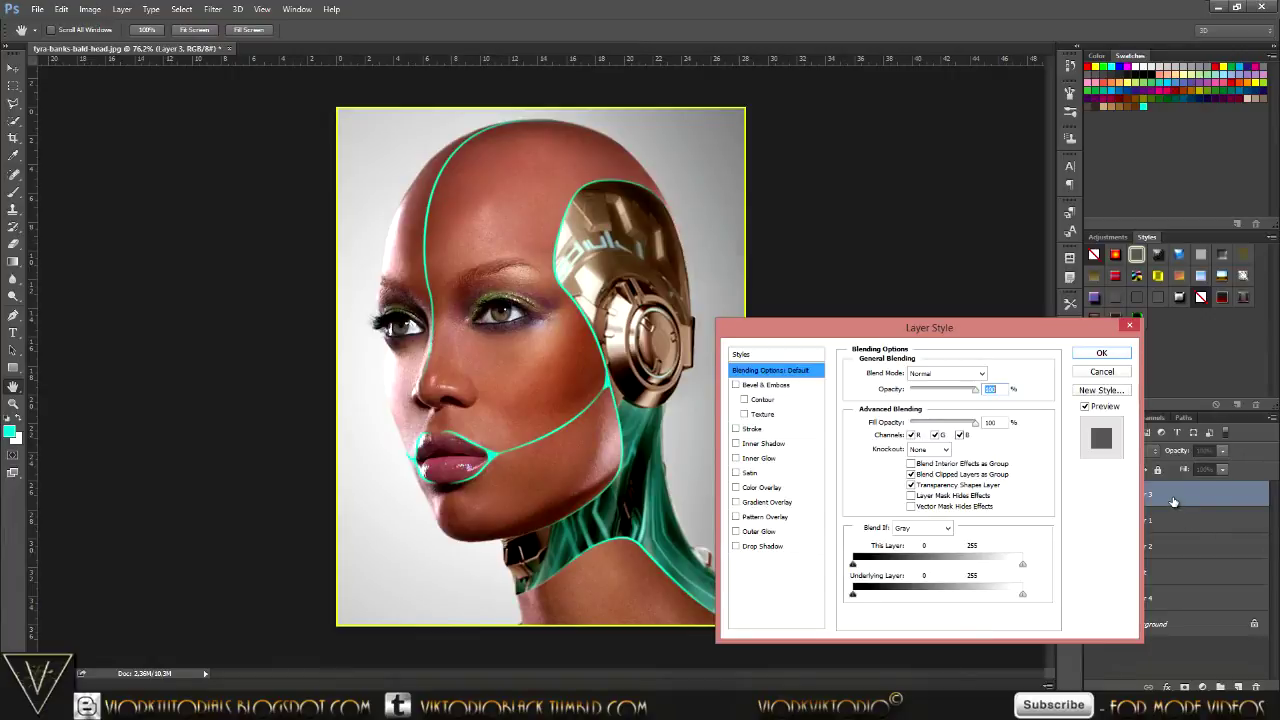
# Give Layer 3 an Inner Shadow with 0 px distance and enable Inner Glow.
pyautogui.click(757, 445)
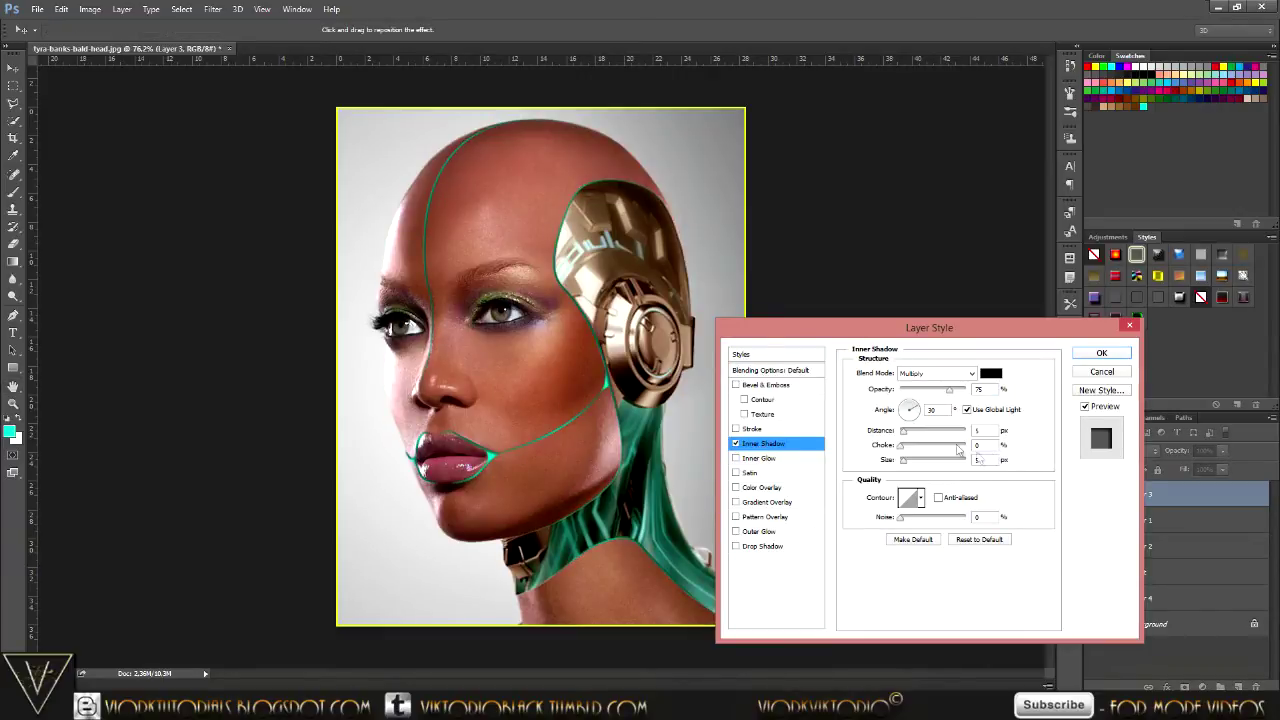
pyautogui.doubleClick(980, 431)
pyautogui.write('0')
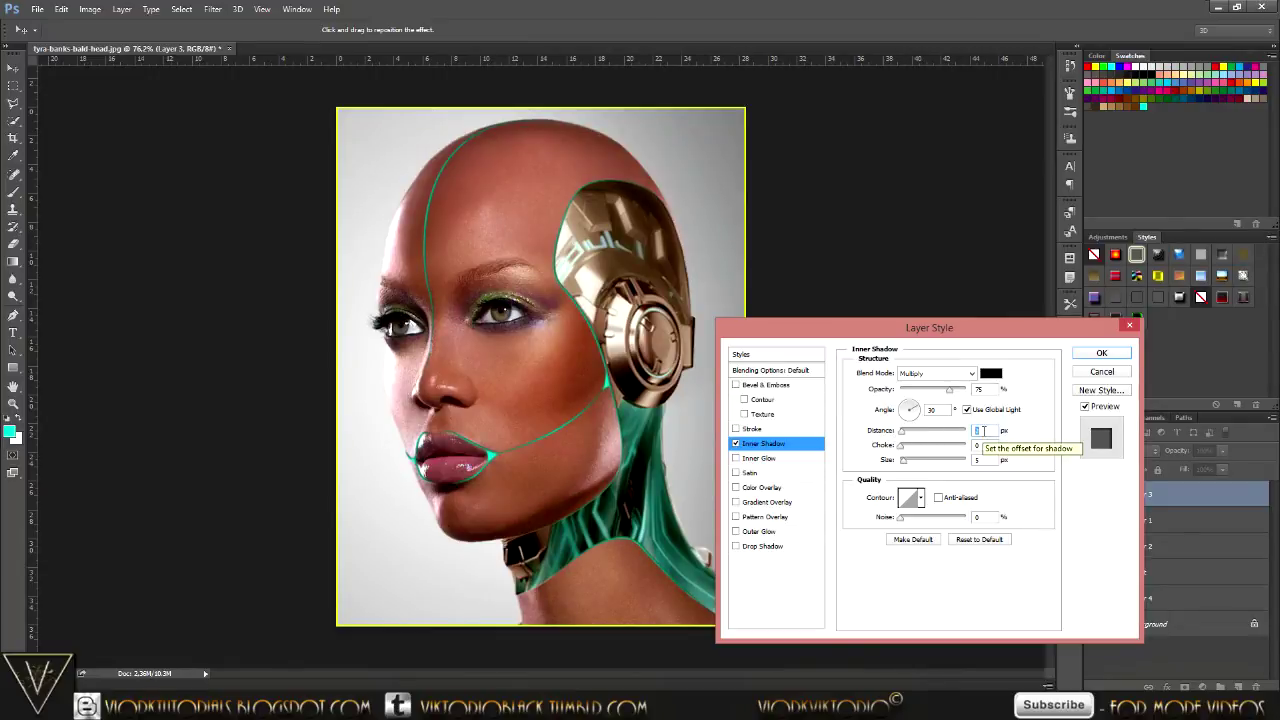
pyautogui.doubleClick(980, 460)
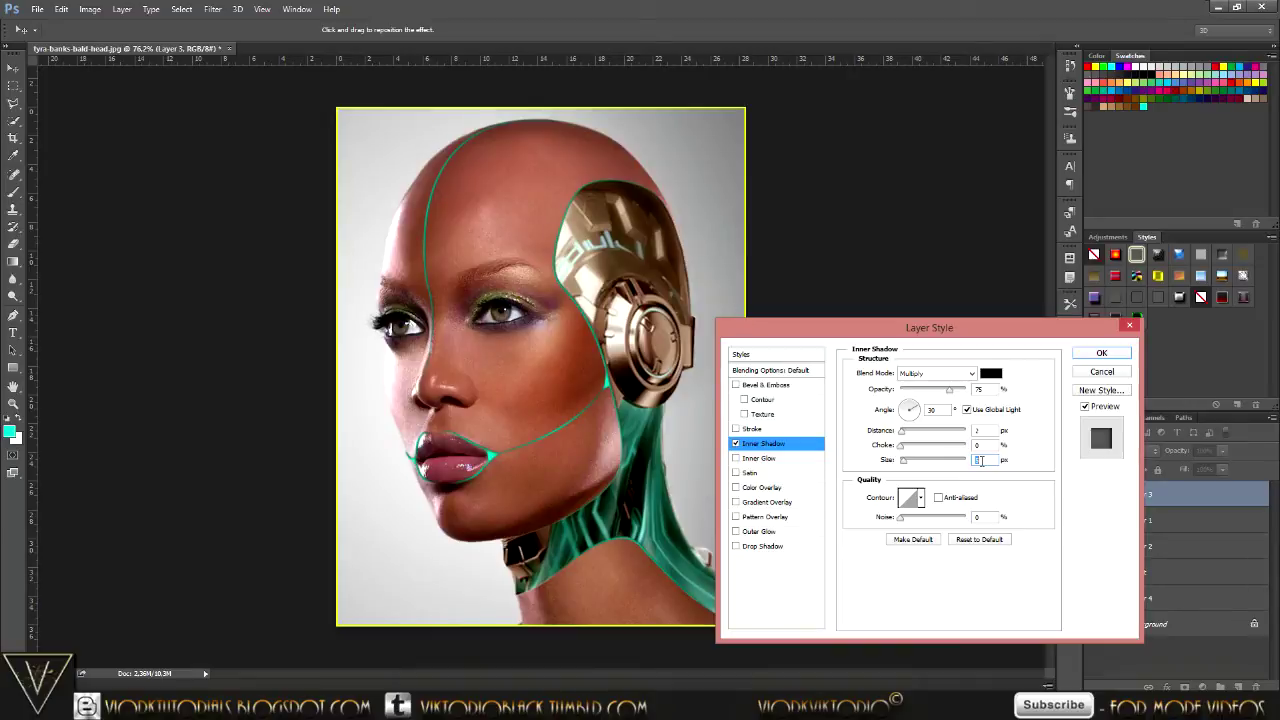
pyautogui.click(773, 459)
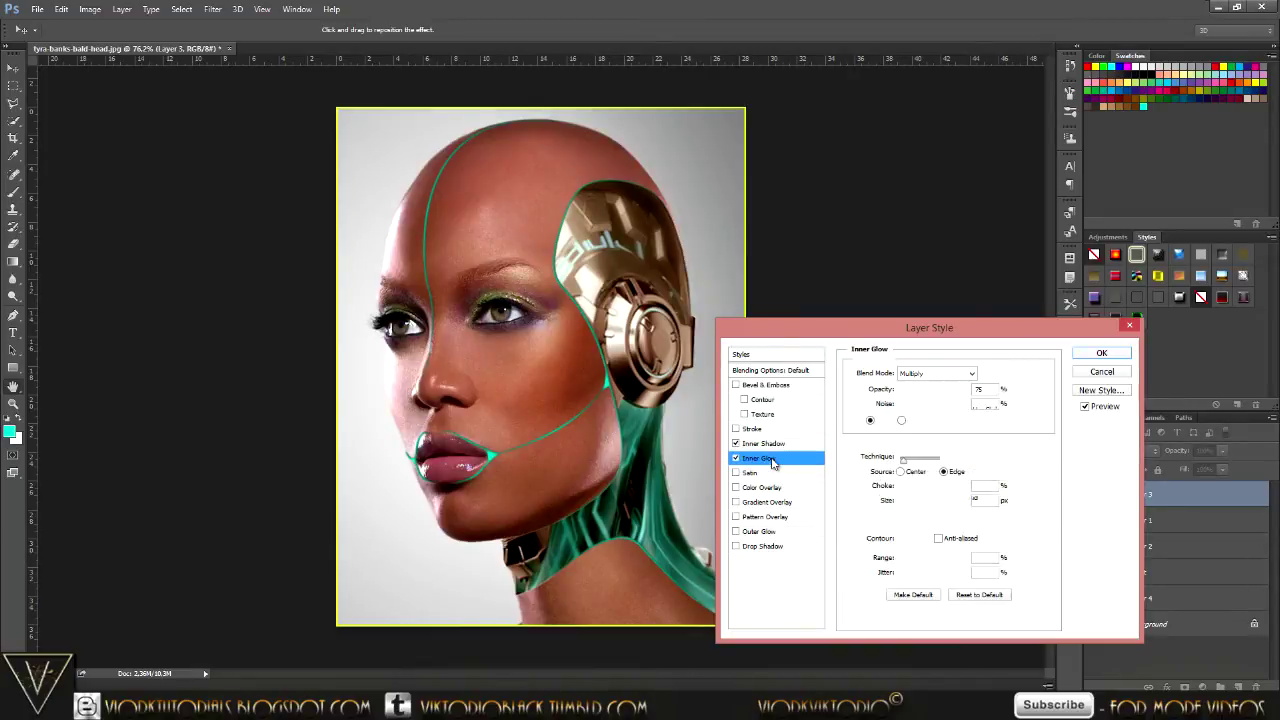
# Set the Inner Glow colour to pale cyan 86fdea and apply the layer effects.
pyautogui.click(883, 421)
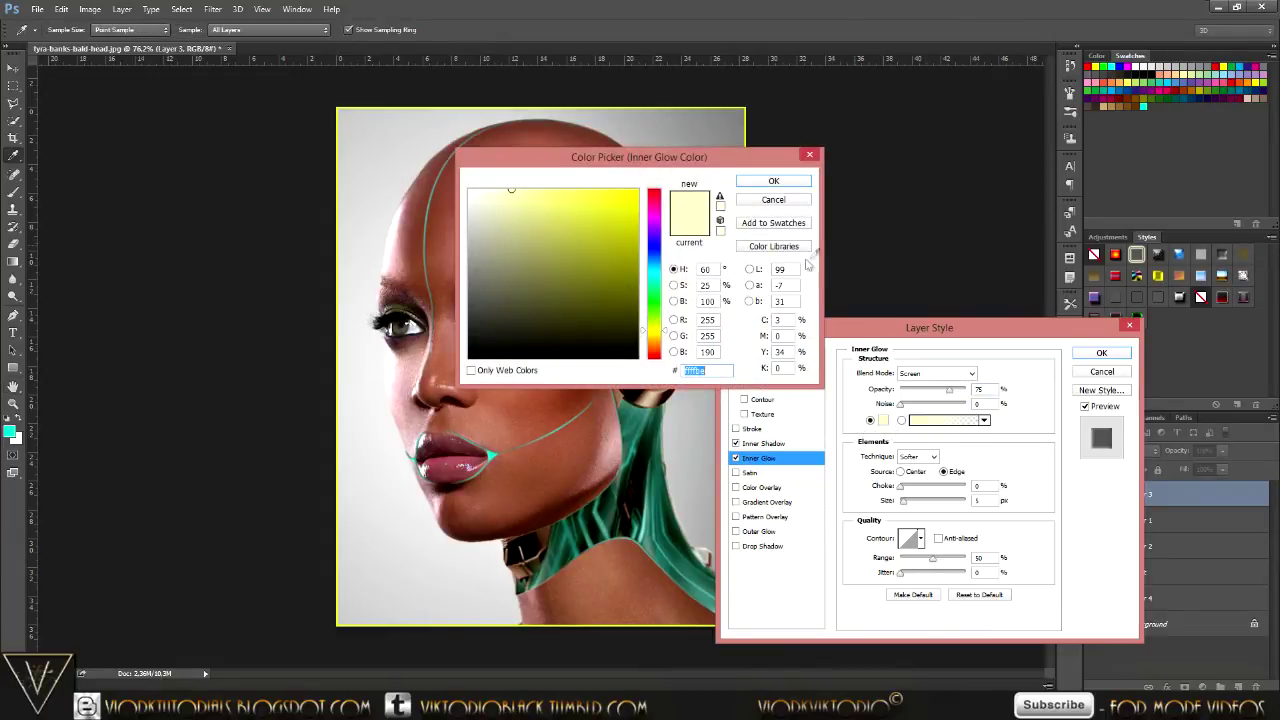
pyautogui.click(1143, 104)
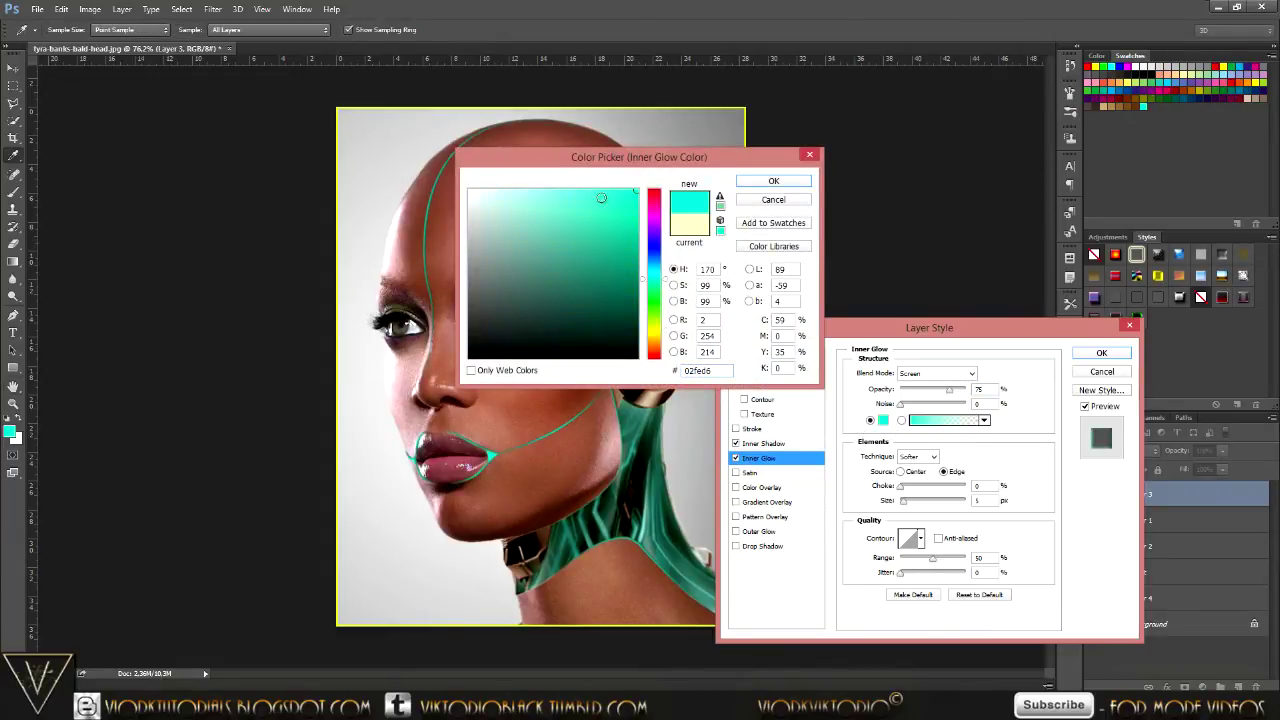
pyautogui.click(548, 190)
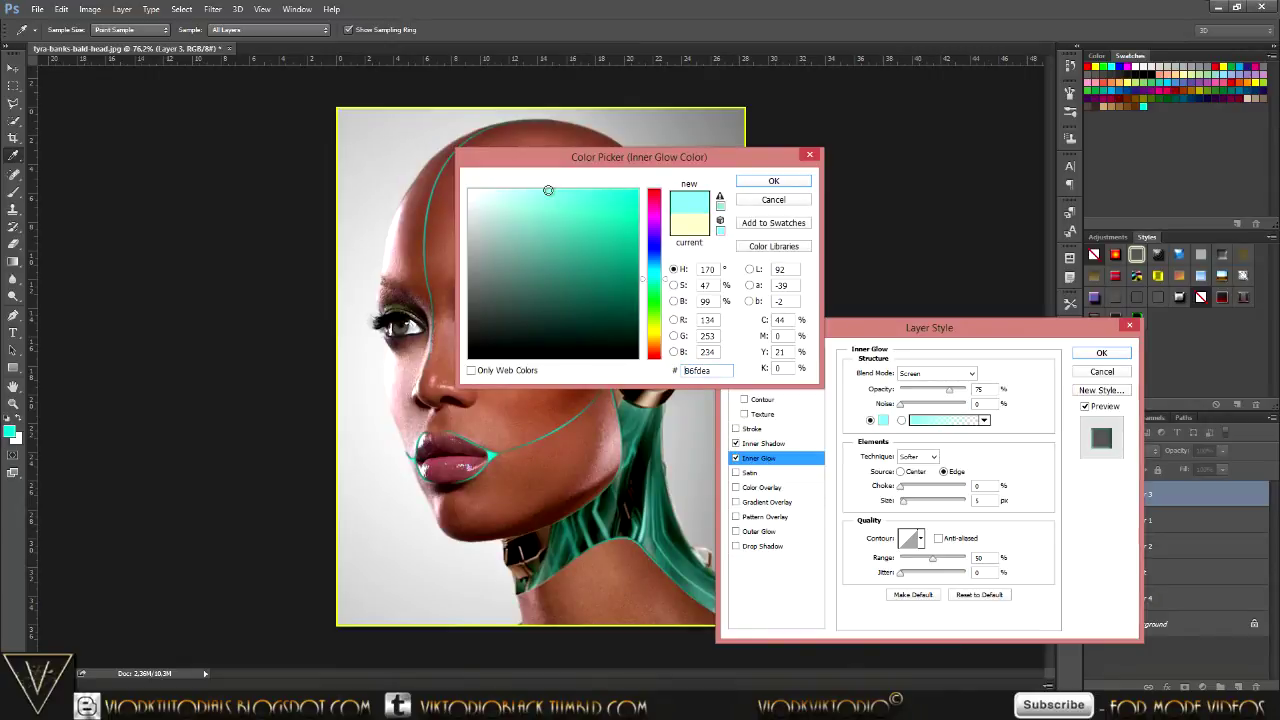
pyautogui.click(748, 181)
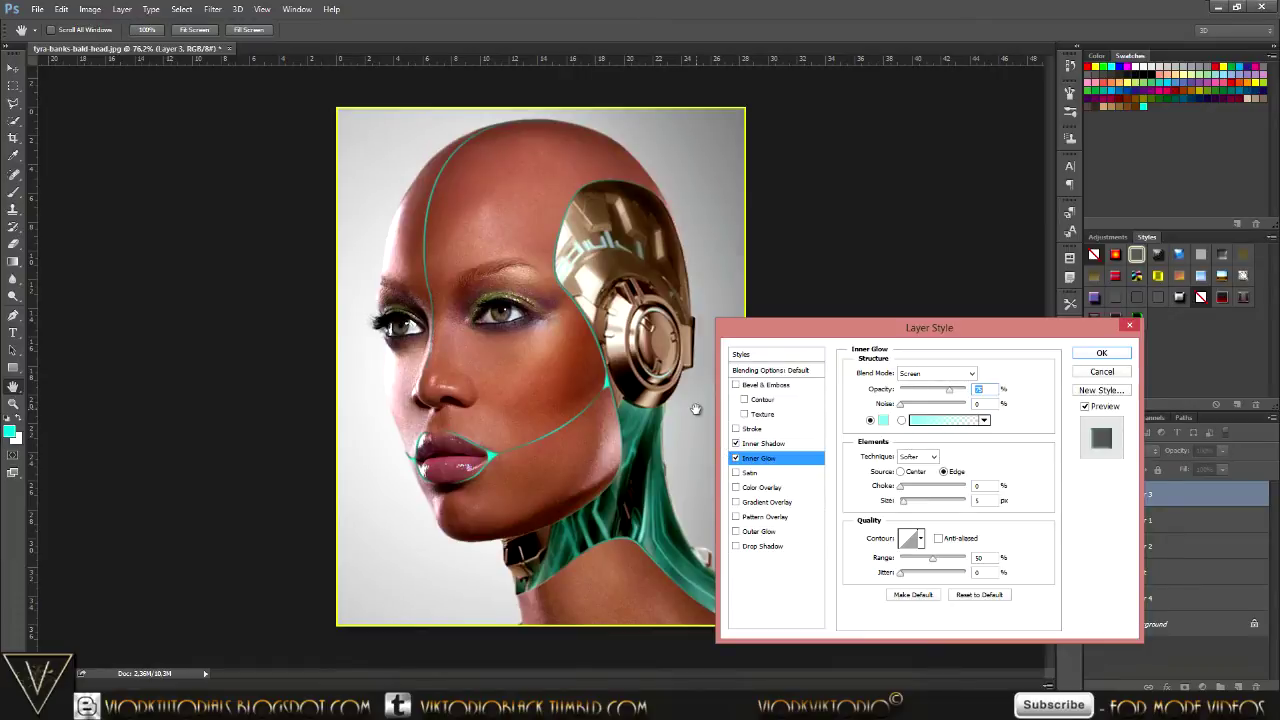
pyautogui.click(1101, 353)
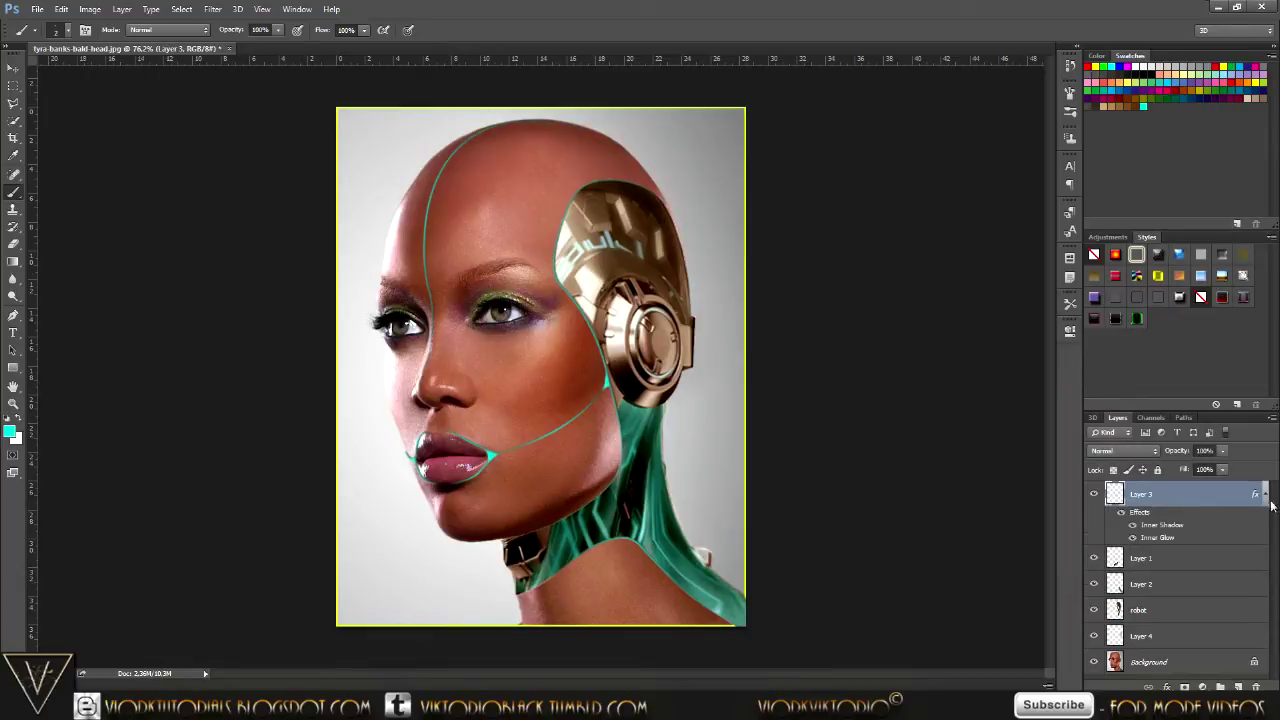
# Collapse and re-expand Layer 3's effects list, then reopen its Inner Shadow settings.
pyautogui.click(1265, 494)
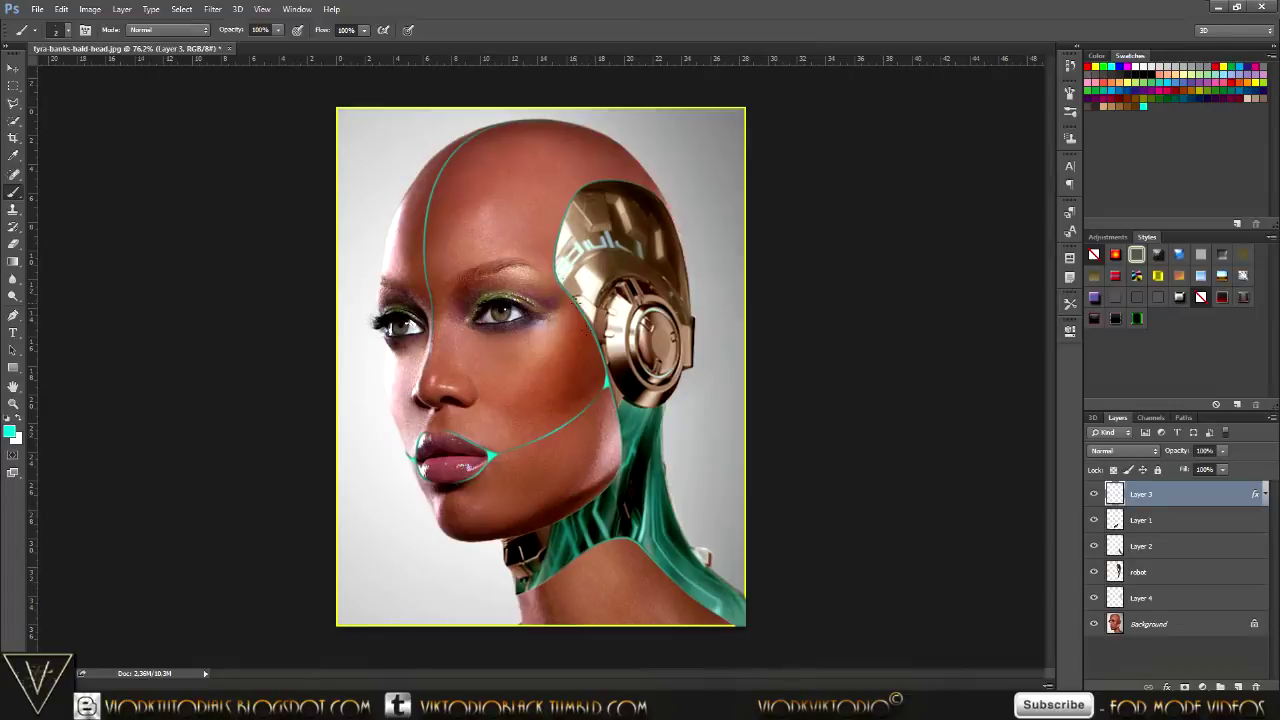
pyautogui.scroll(3, 573, 283)
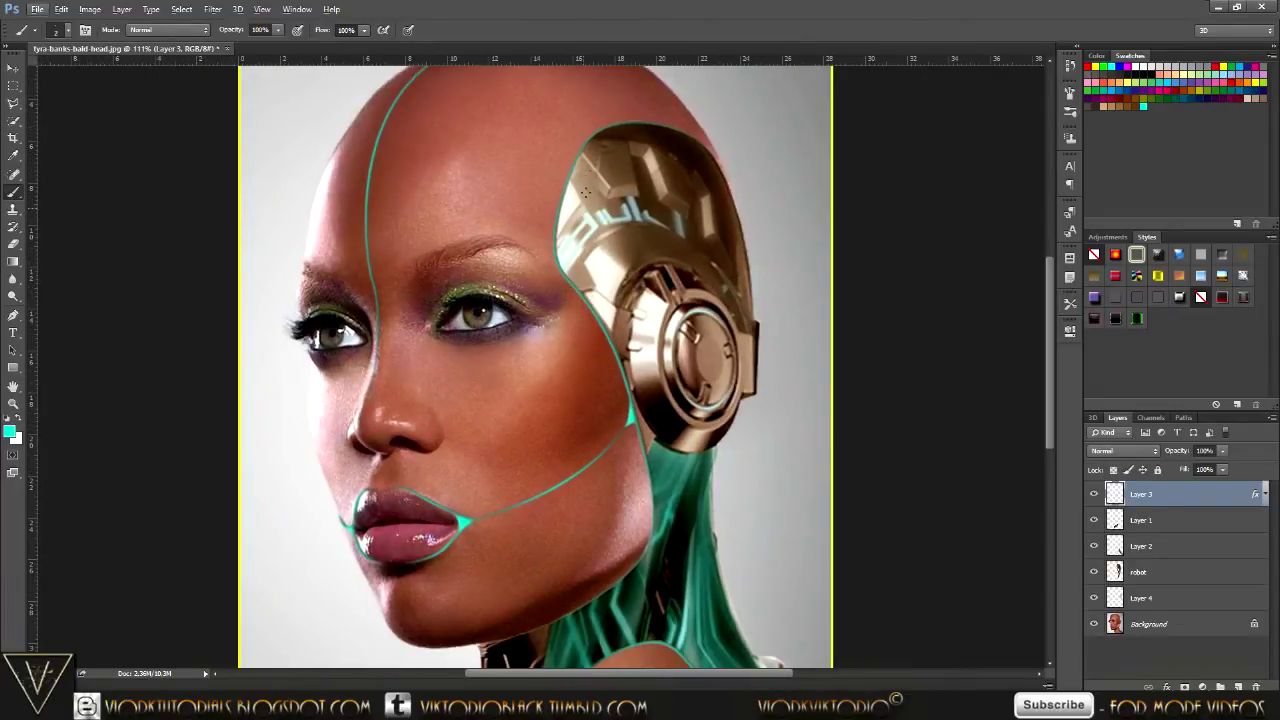
pyautogui.click(1263, 494)
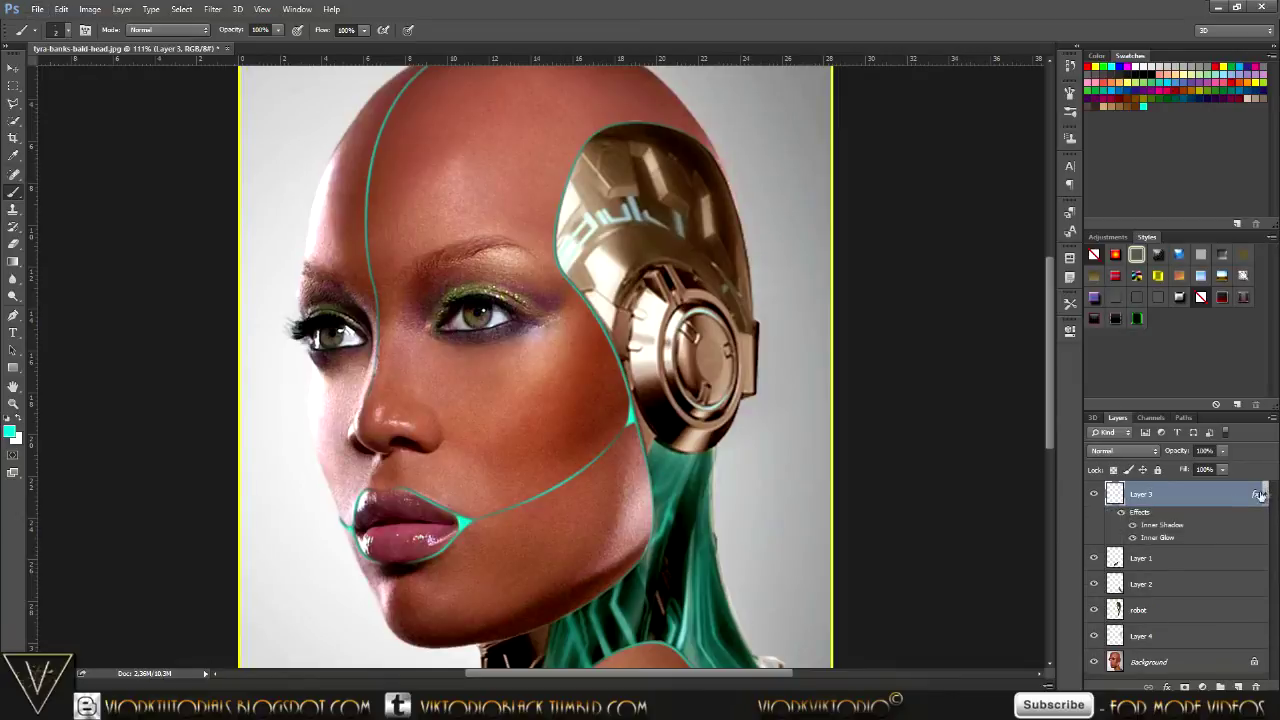
pyautogui.doubleClick(1162, 525)
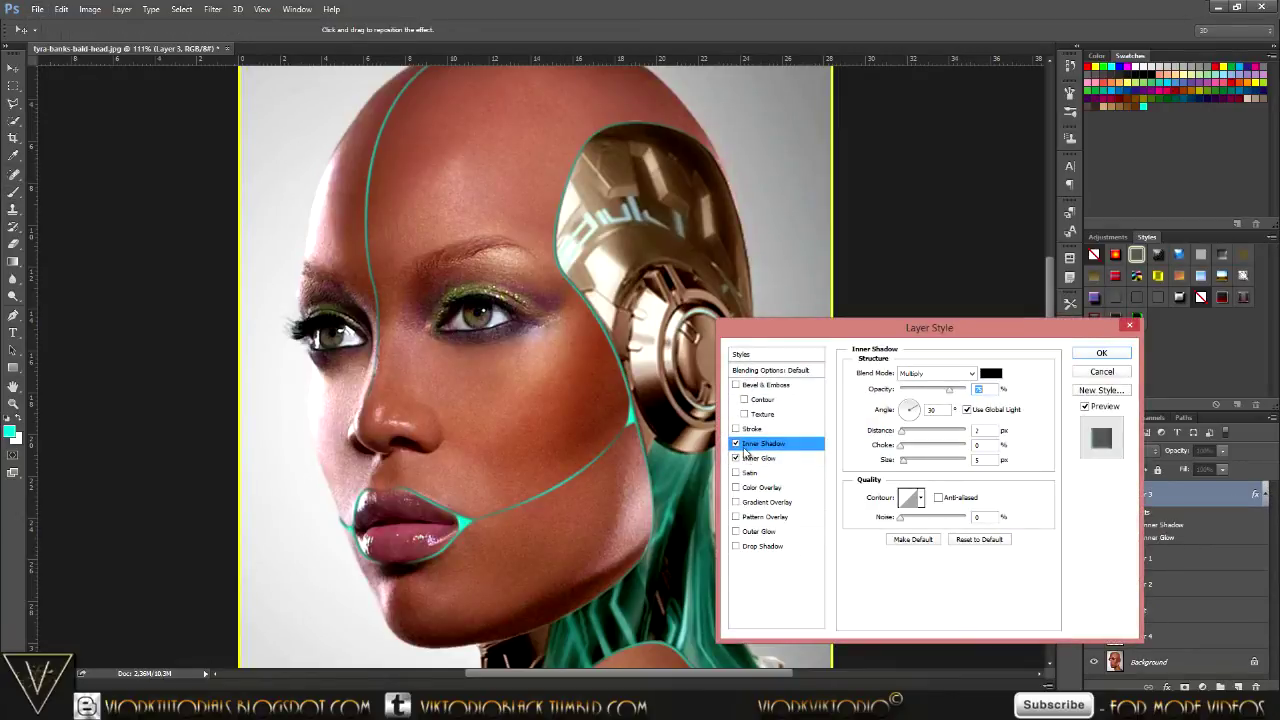
# Change Layer 3's Inner Shadow to 4 px distance and a 31° angle.
pyautogui.click(983, 431)
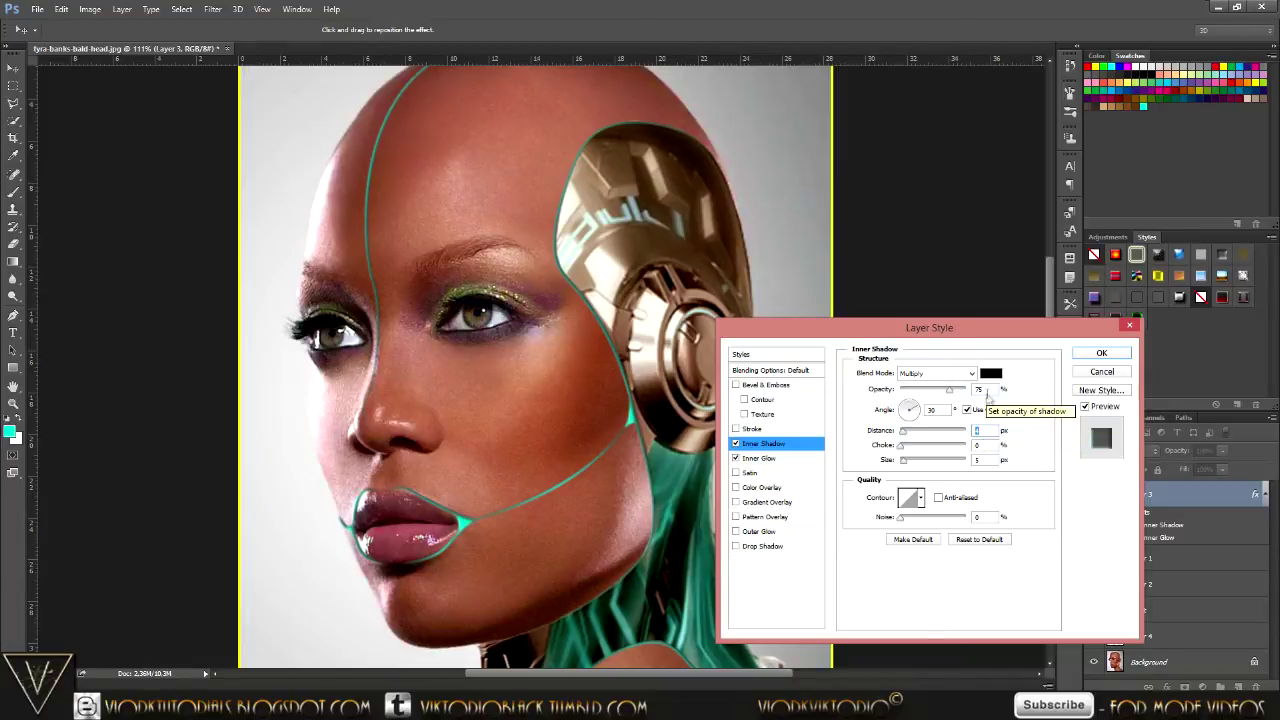
pyautogui.moveTo(910, 412); pyautogui.dragTo(912, 407)
pyautogui.write('4')
pyautogui.click(912, 407)
pyautogui.moveTo(912, 407)
pyautogui.mouseDown()
pyautogui.moveTo(920, 414)
pyautogui.moveTo(899, 398)
pyautogui.mouseUp()
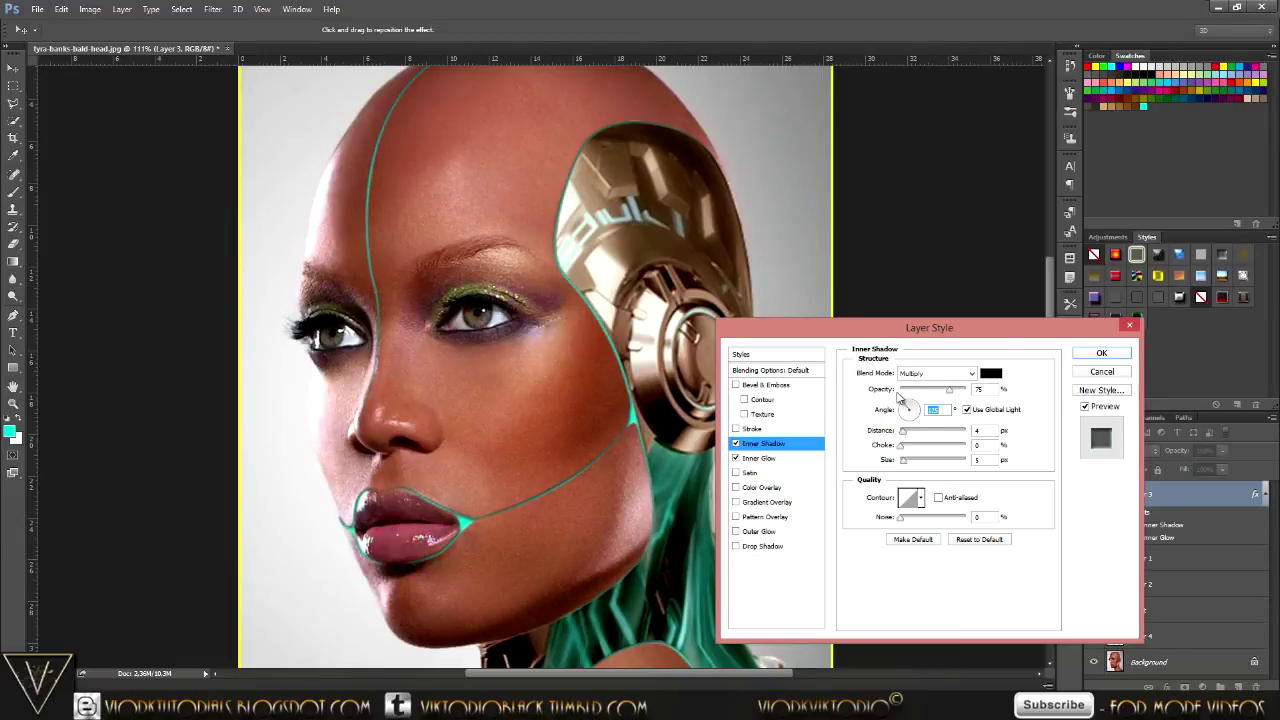
pyautogui.moveTo(899, 398); pyautogui.dragTo(910, 401)
pyautogui.click(1114, 357)
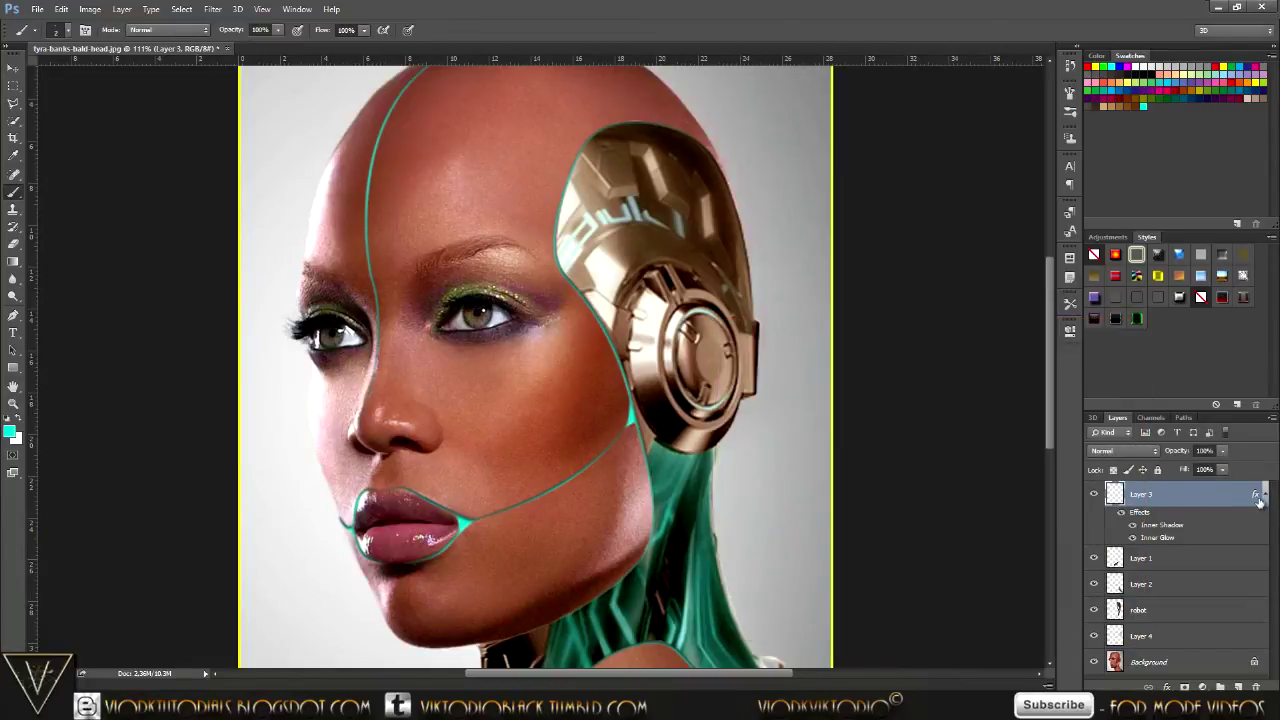
# Compare the teal lines on and off, fit the portrait at 66.7%, and add a new layer.
pyautogui.click(1263, 496)
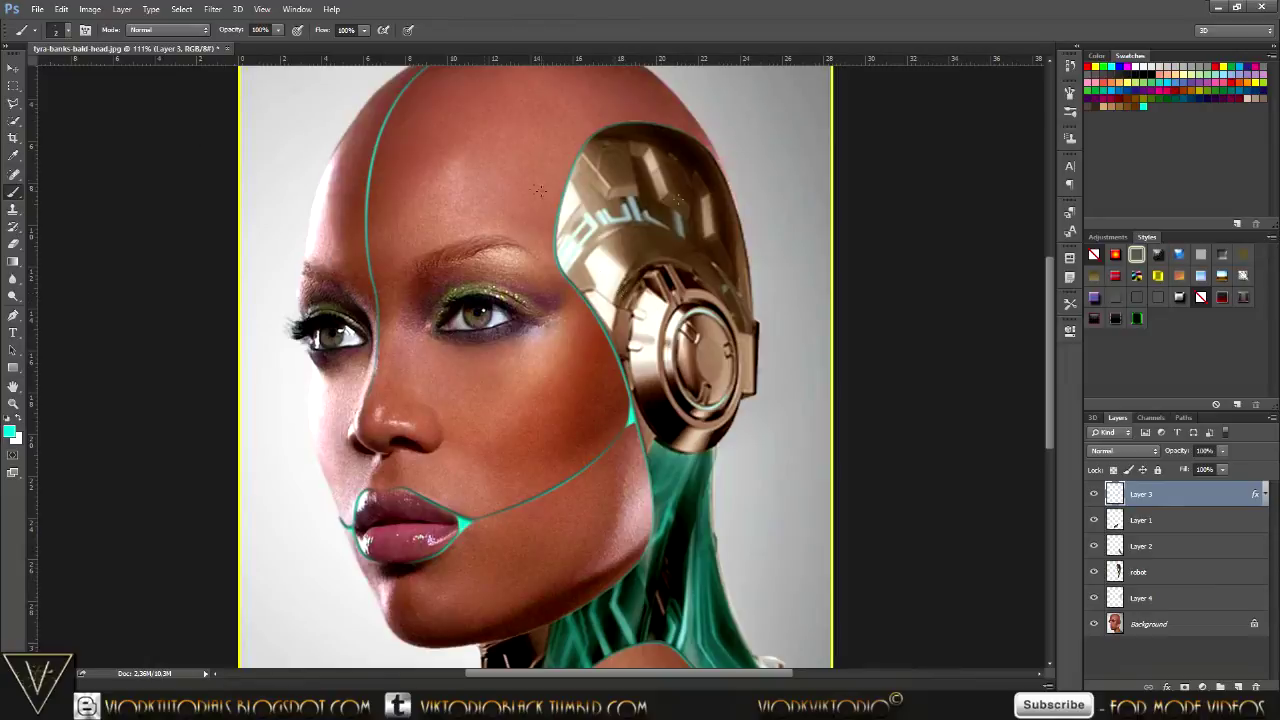
pyautogui.click(1093, 494)
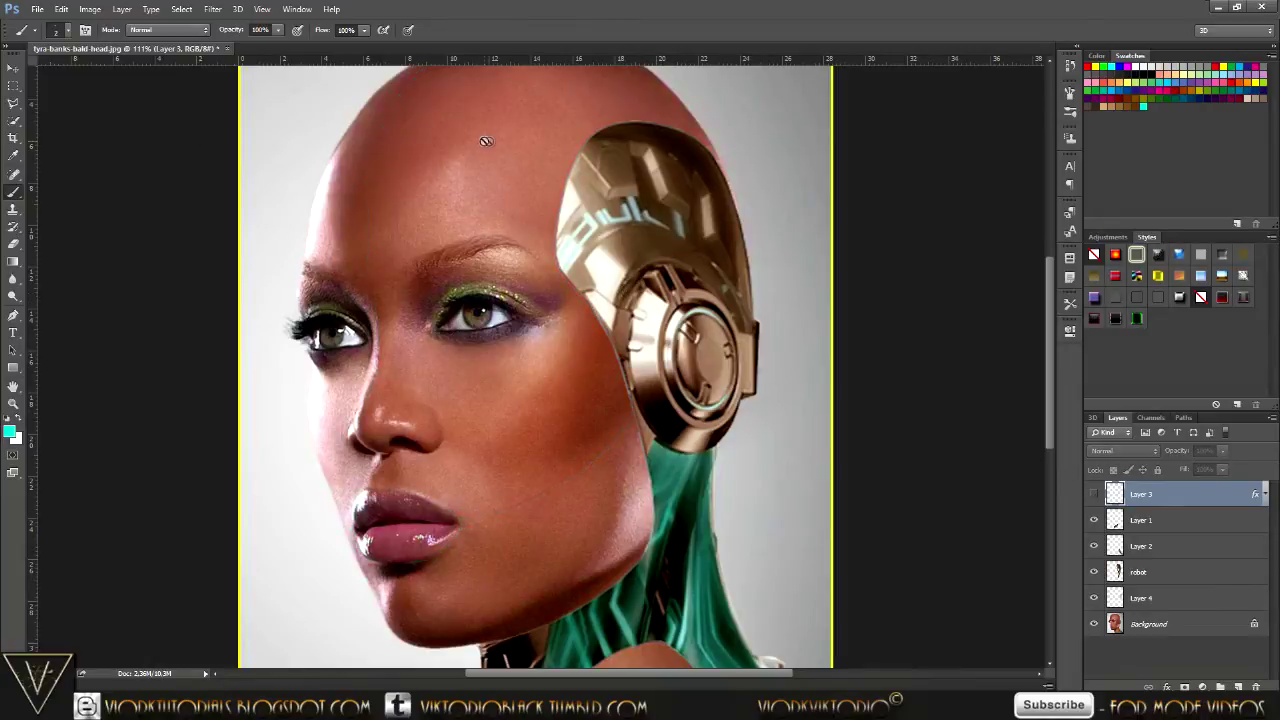
pyautogui.click(1093, 494)
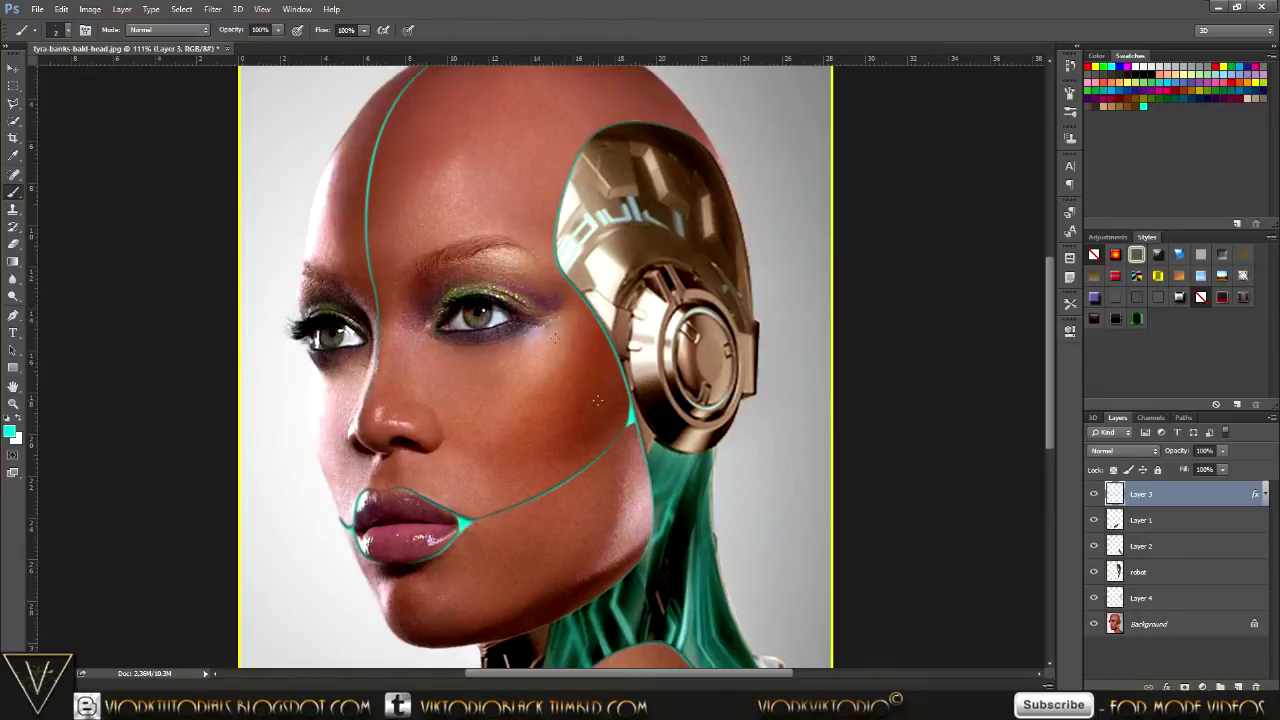
pyautogui.scroll(1, 460, 228)
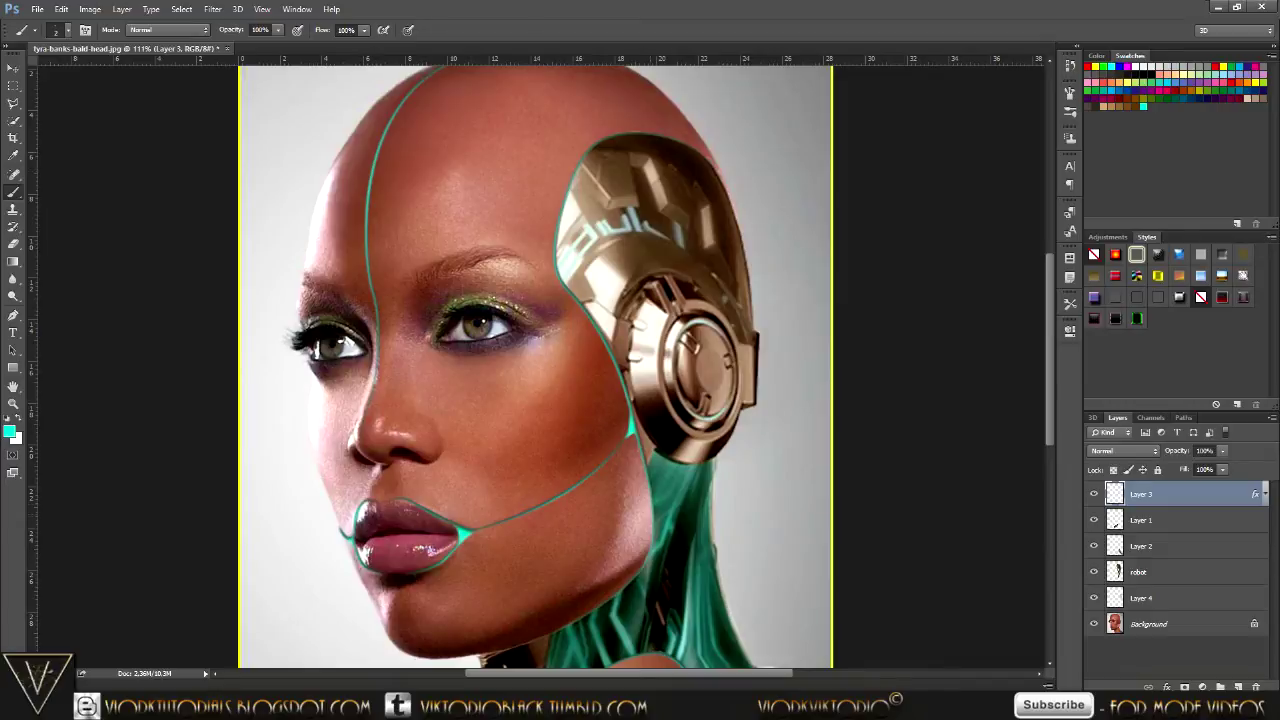
pyautogui.keyDown('alt'); pyautogui.scroll(-1, 955, 412); pyautogui.keyUp('alt')
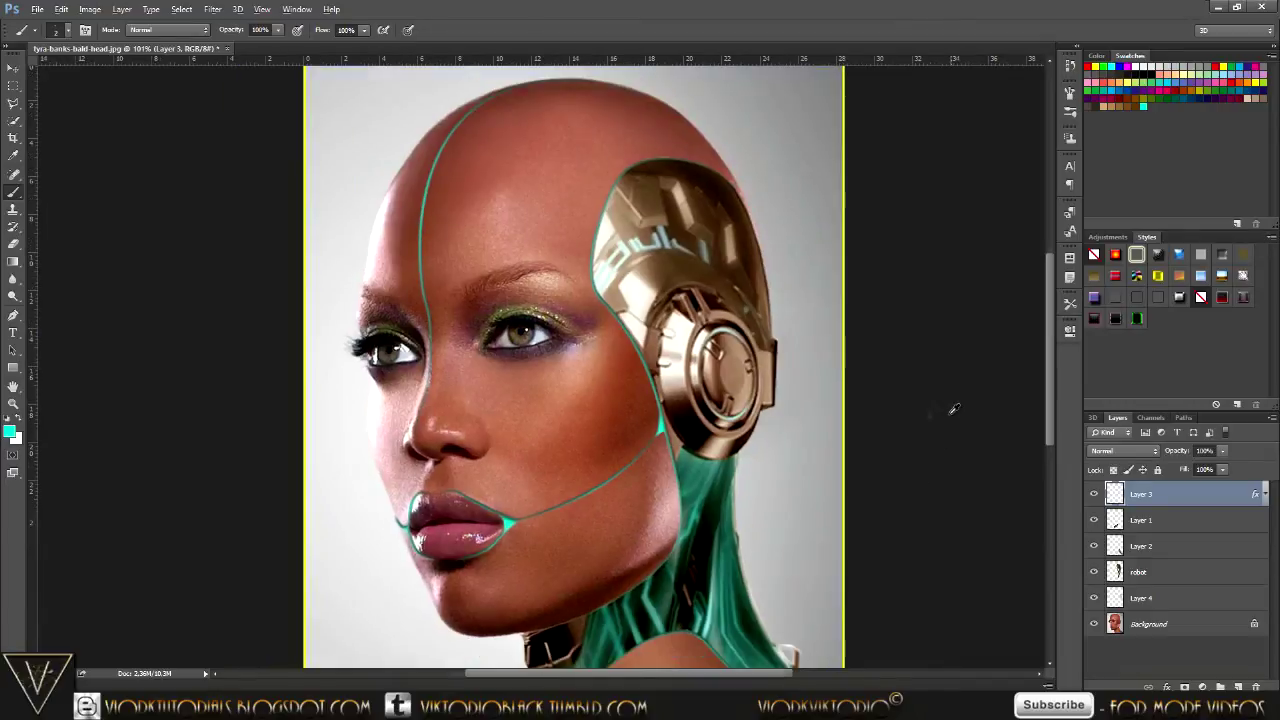
pyautogui.keyDown('alt'); pyautogui.scroll(-1, 866, 408); pyautogui.keyUp('alt')
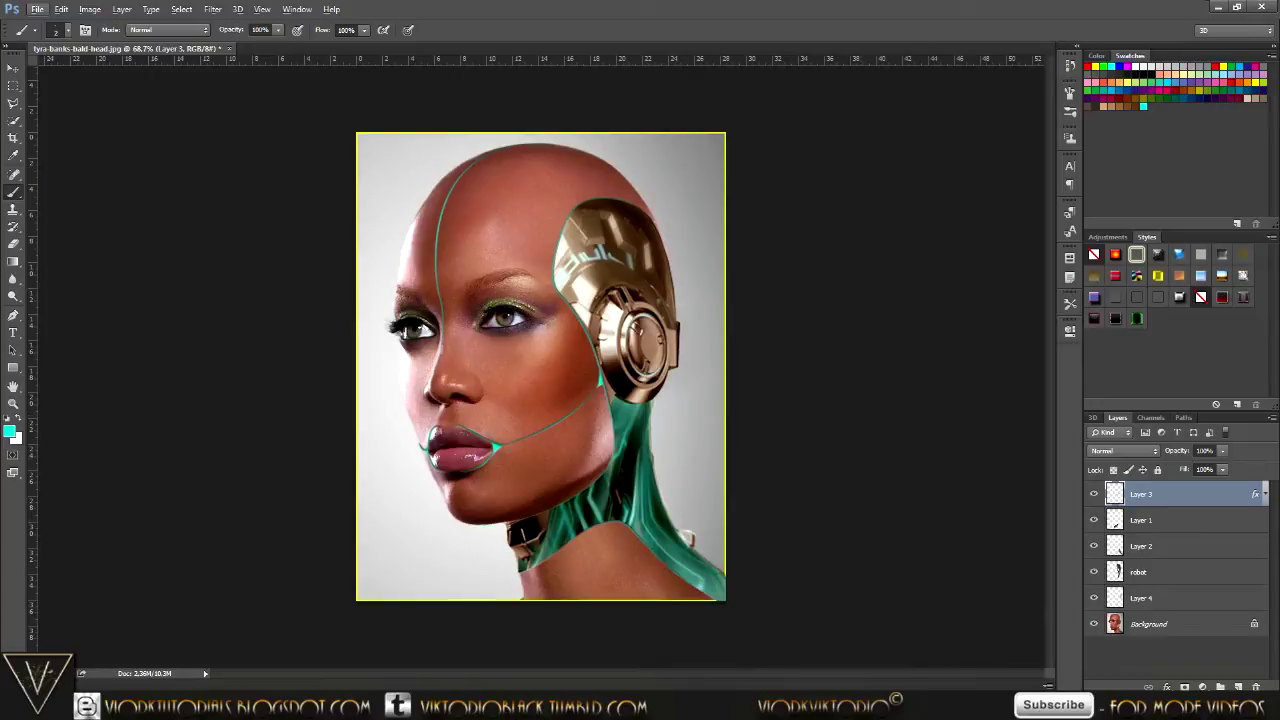
pyautogui.click(1238, 687)
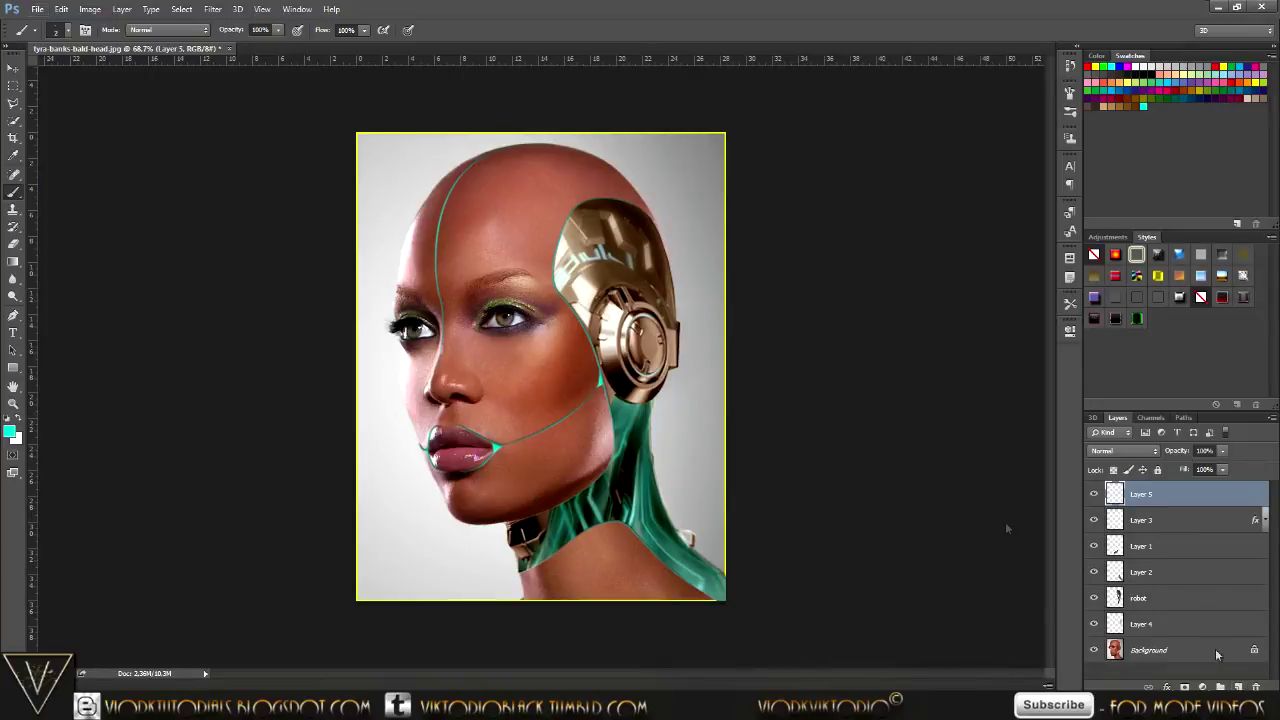
# Enlarge the cyan brush and paint the first two forehead dots, the second slightly smaller.
pyautogui.rightClick(553, 338)
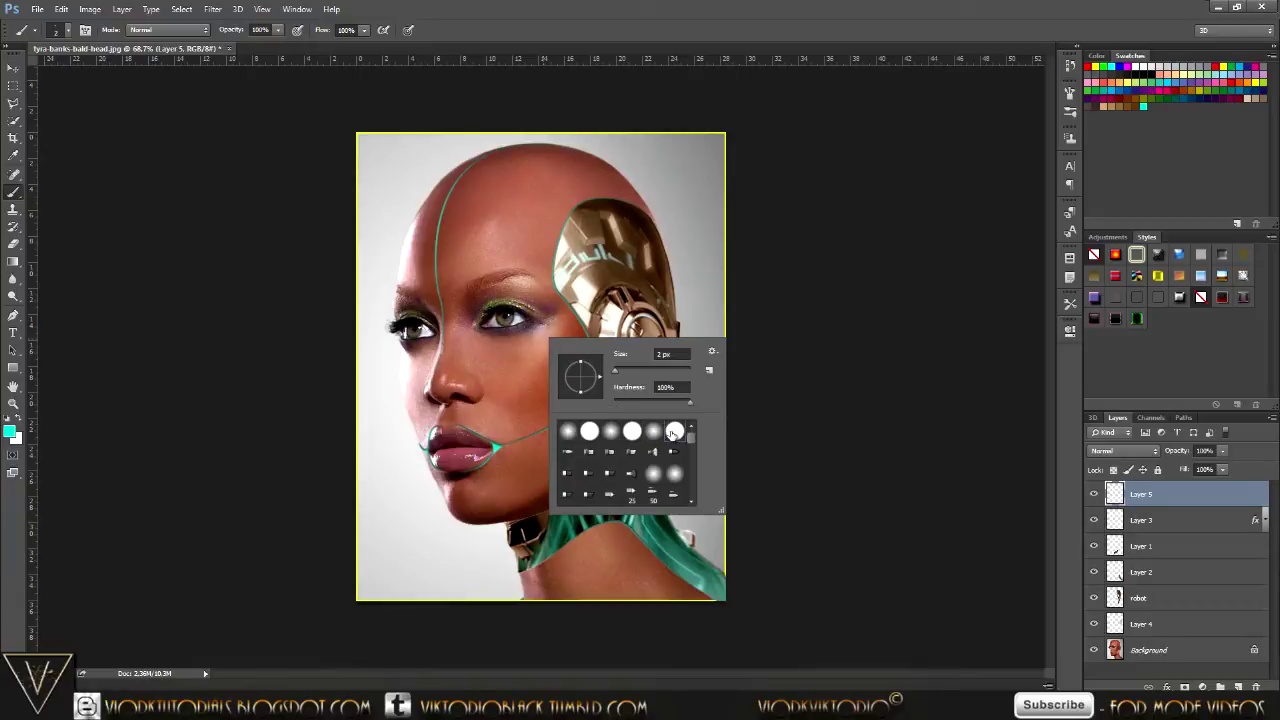
pyautogui.press('Return')
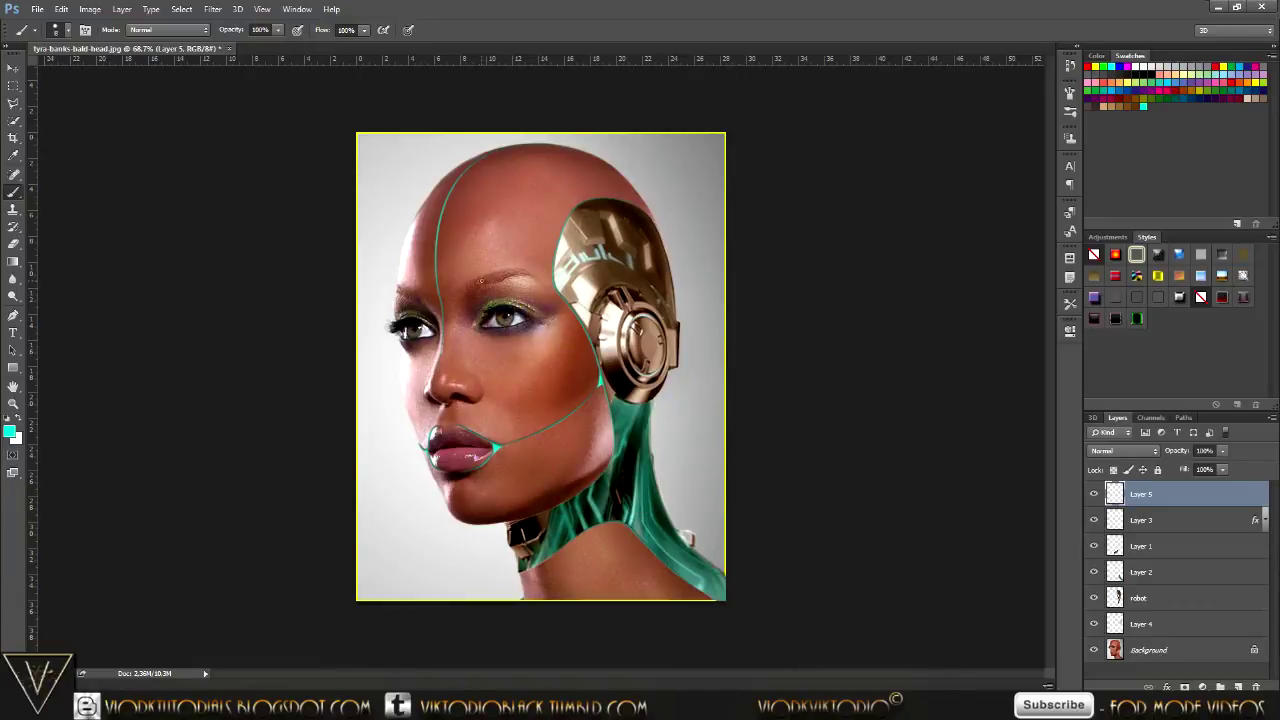
pyautogui.press(']')
pyautogui.press(']')
pyautogui.click(472, 285)
pyautogui.press('[')
pyautogui.click(491, 276)
# Paint three more progressively smaller cyan dots toward the gold panel and duplicate the dot layer.
pyautogui.press('[')
pyautogui.press('[')
pyautogui.click(507, 272)
pyautogui.click(522, 270)
pyautogui.press('[')
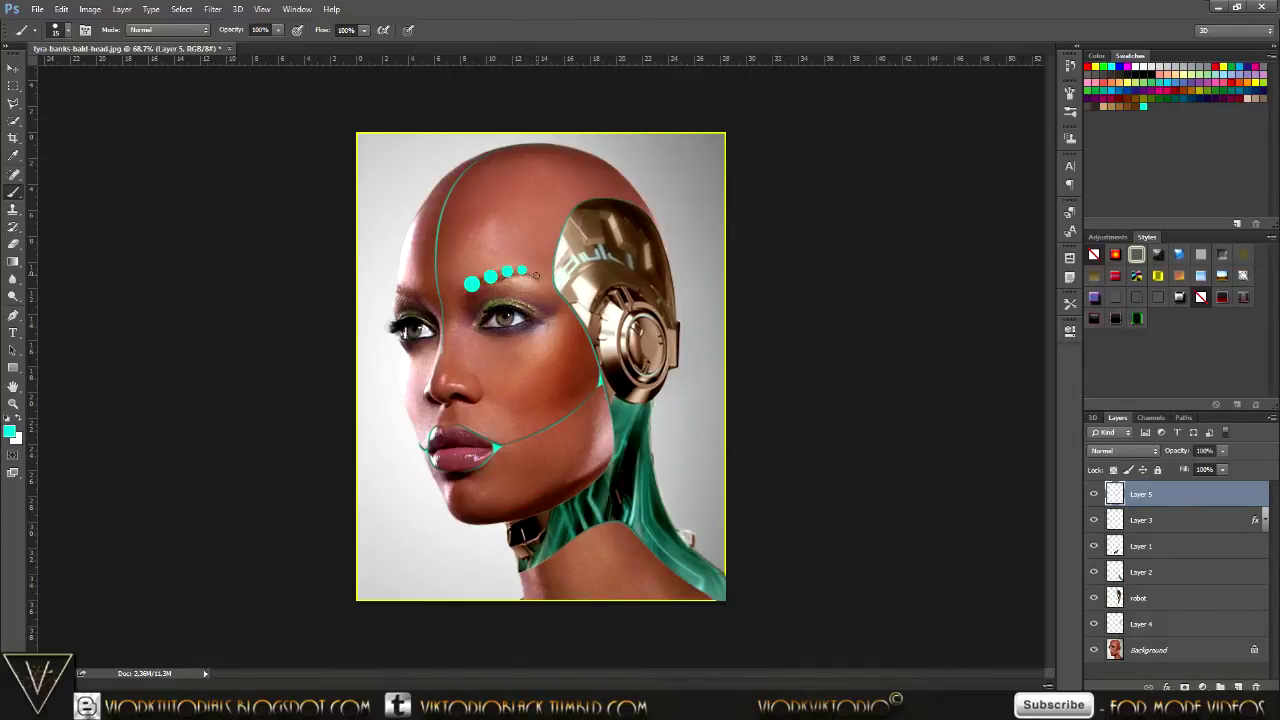
pyautogui.click(532, 272)
pyautogui.press('[')
pyautogui.moveTo(1216, 505); pyautogui.dragTo(1237, 686)
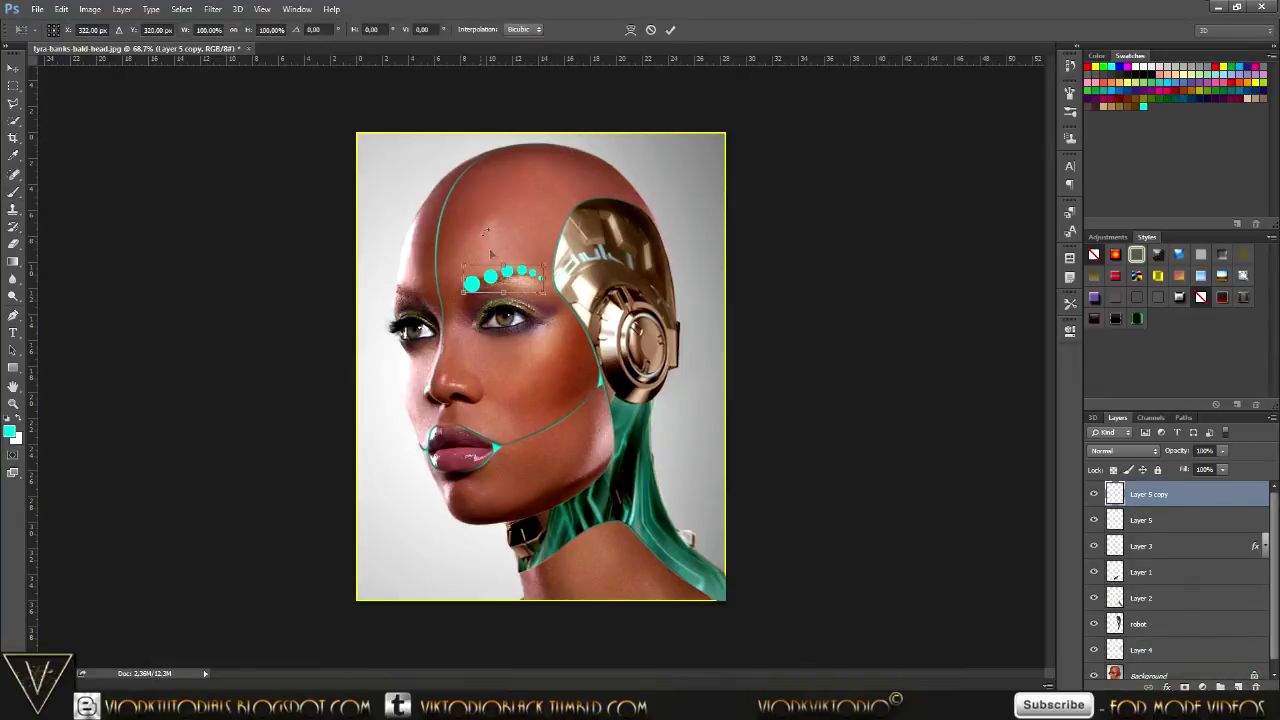
# Flip the copied dot row horizontally and move it to the left forehead edge.
pyautogui.rightClick(528, 280)
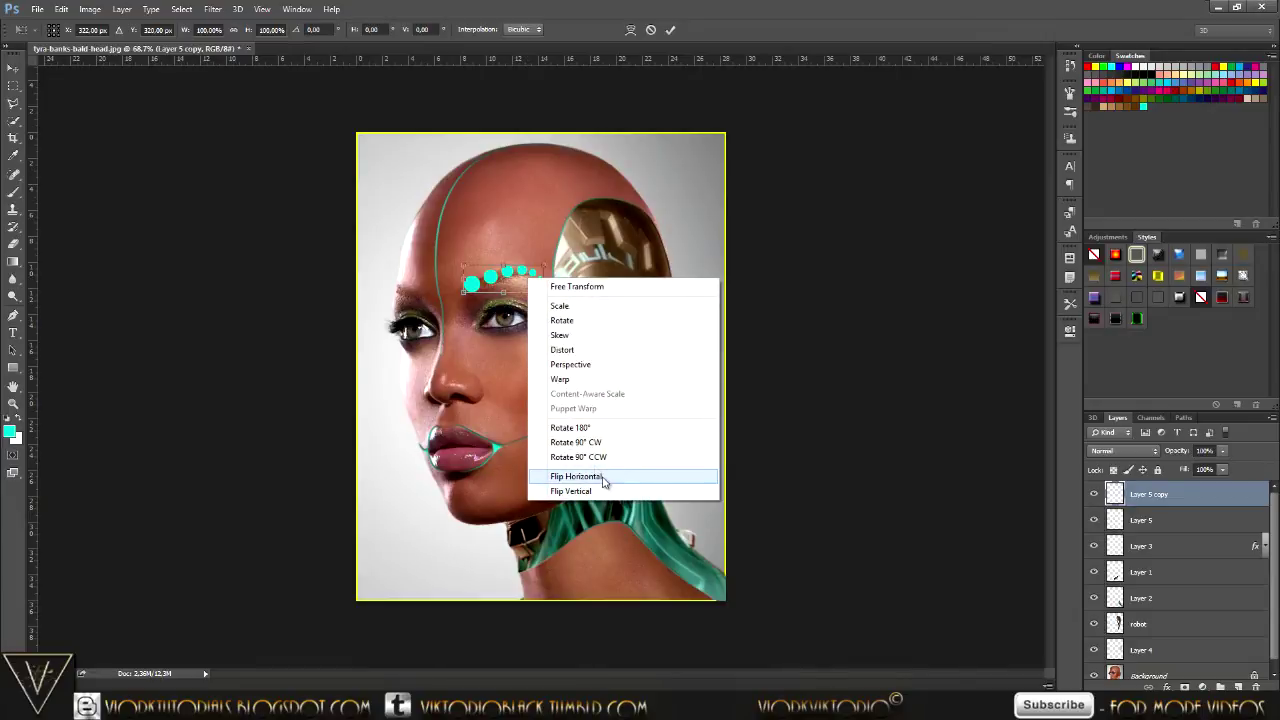
pyautogui.rightClick(518, 275)
pyautogui.rightClick(519, 277)
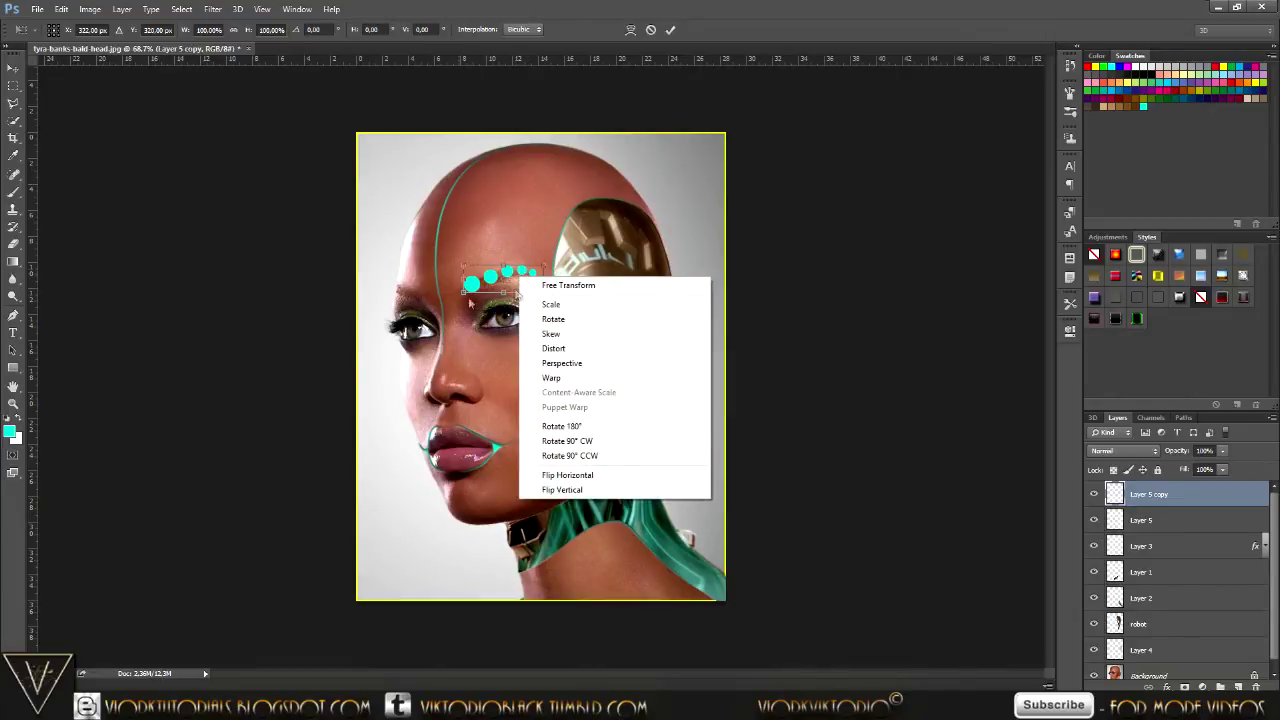
pyautogui.click(557, 478)
pyautogui.moveTo(523, 280); pyautogui.dragTo(406, 289)
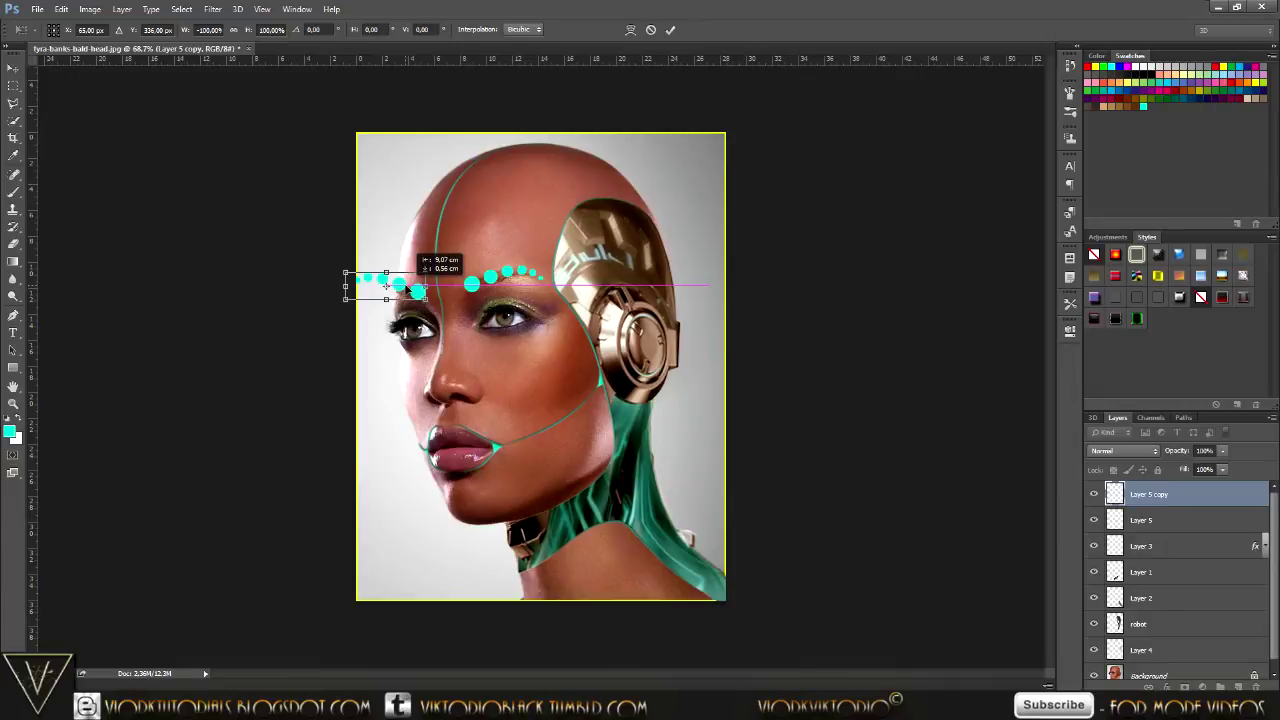
pyautogui.moveTo(406, 286); pyautogui.dragTo(409, 287)
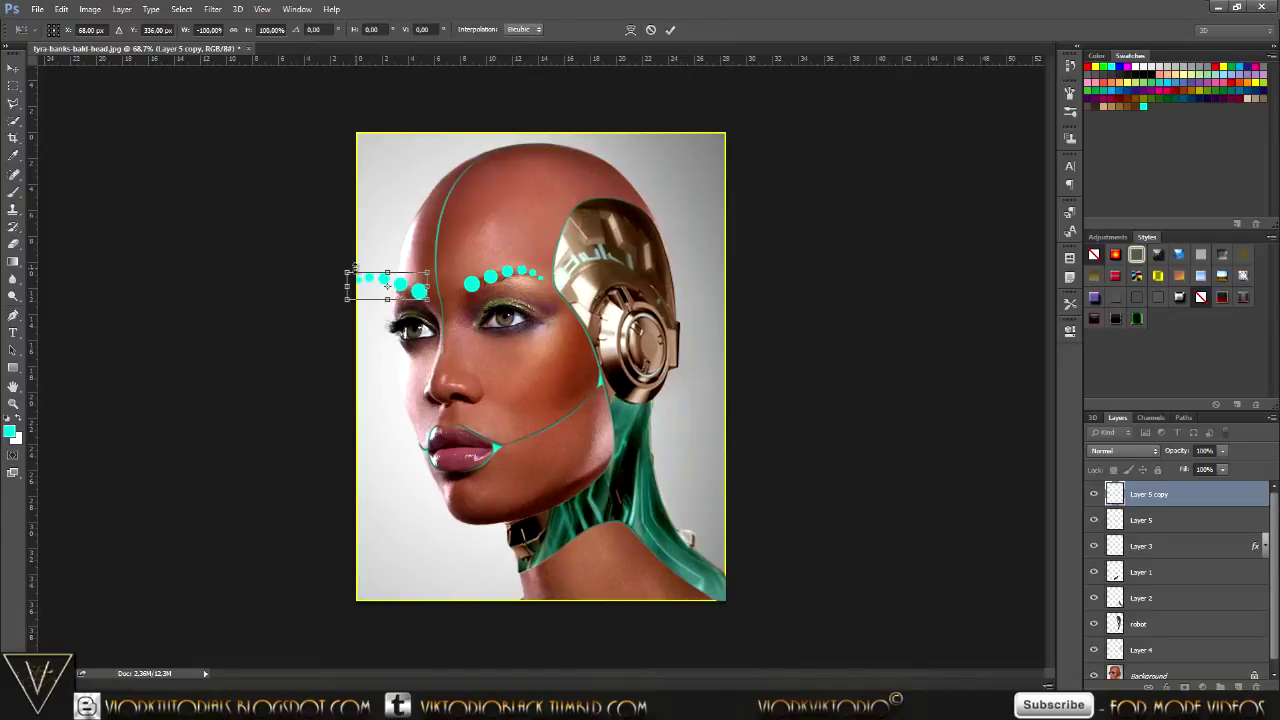
# Skew the mirrored dots to curve down toward the temple and commit the transform.
pyautogui.moveTo(347, 273); pyautogui.dragTo(357, 252)
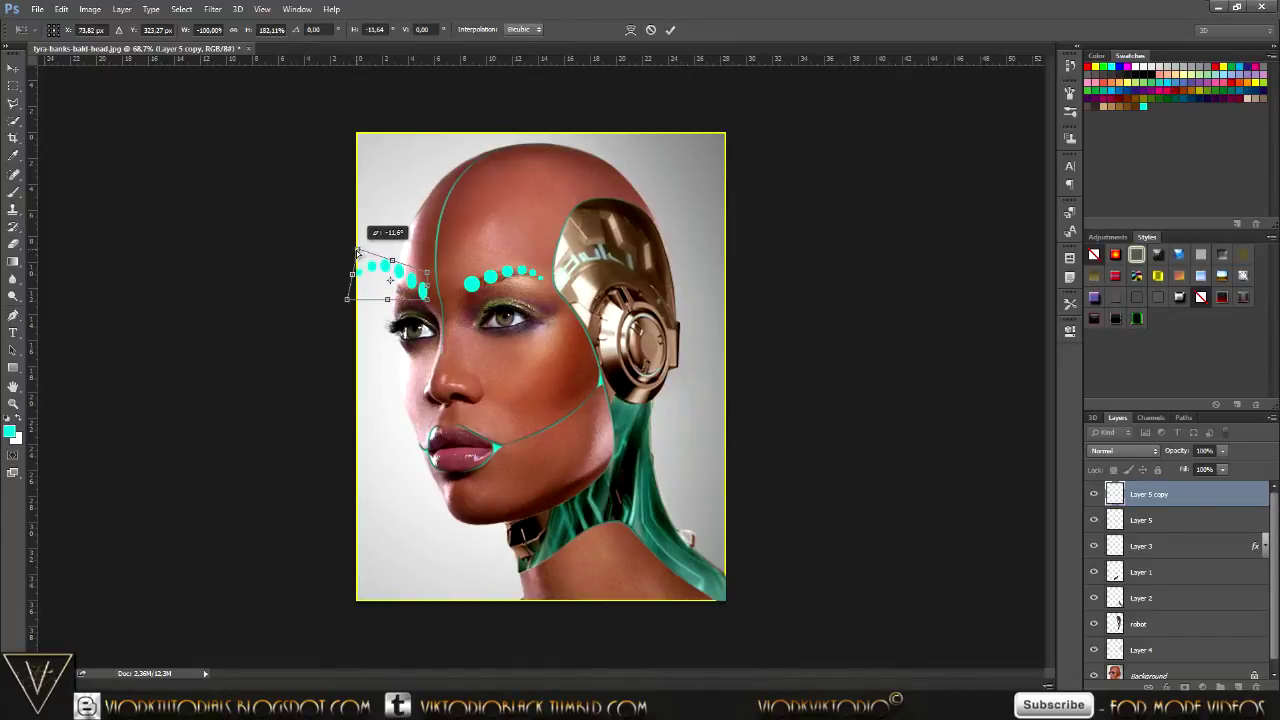
pyautogui.moveTo(357, 252); pyautogui.dragTo(356, 253)
pyautogui.moveTo(347, 300); pyautogui.dragTo(358, 310)
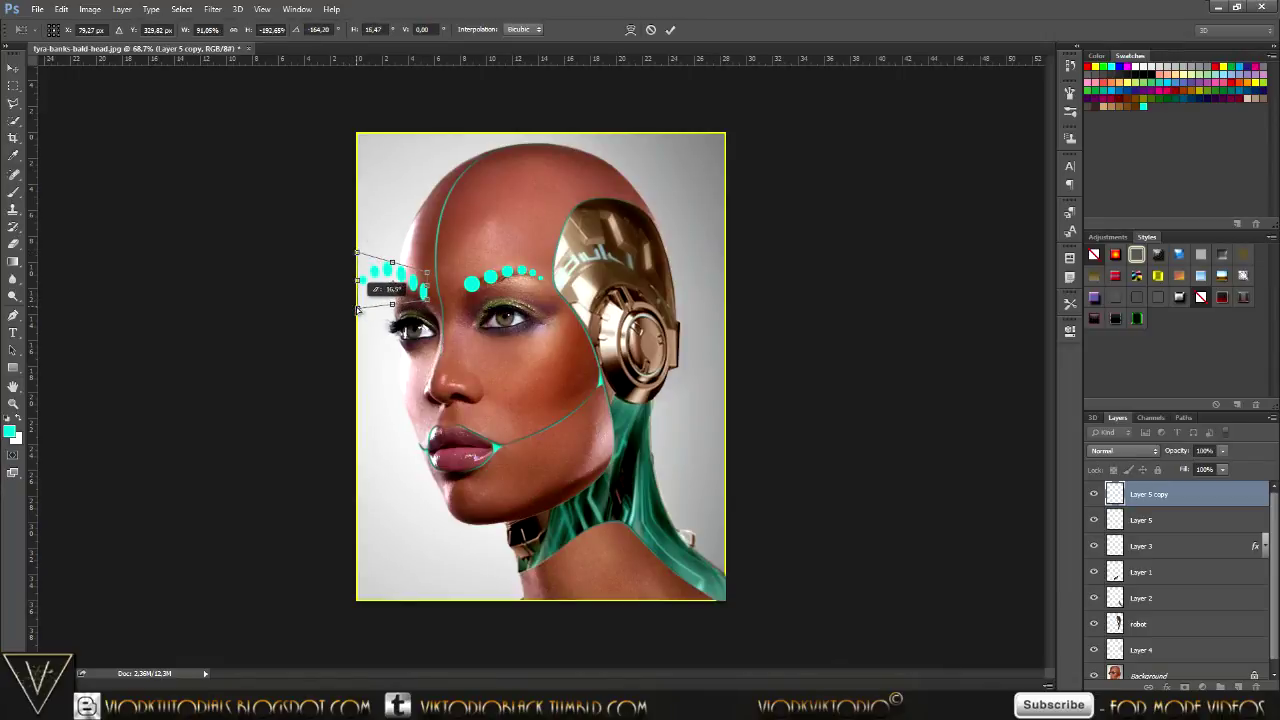
pyautogui.moveTo(357, 309); pyautogui.dragTo(357, 308)
pyautogui.moveTo(421, 284); pyautogui.dragTo(410, 285)
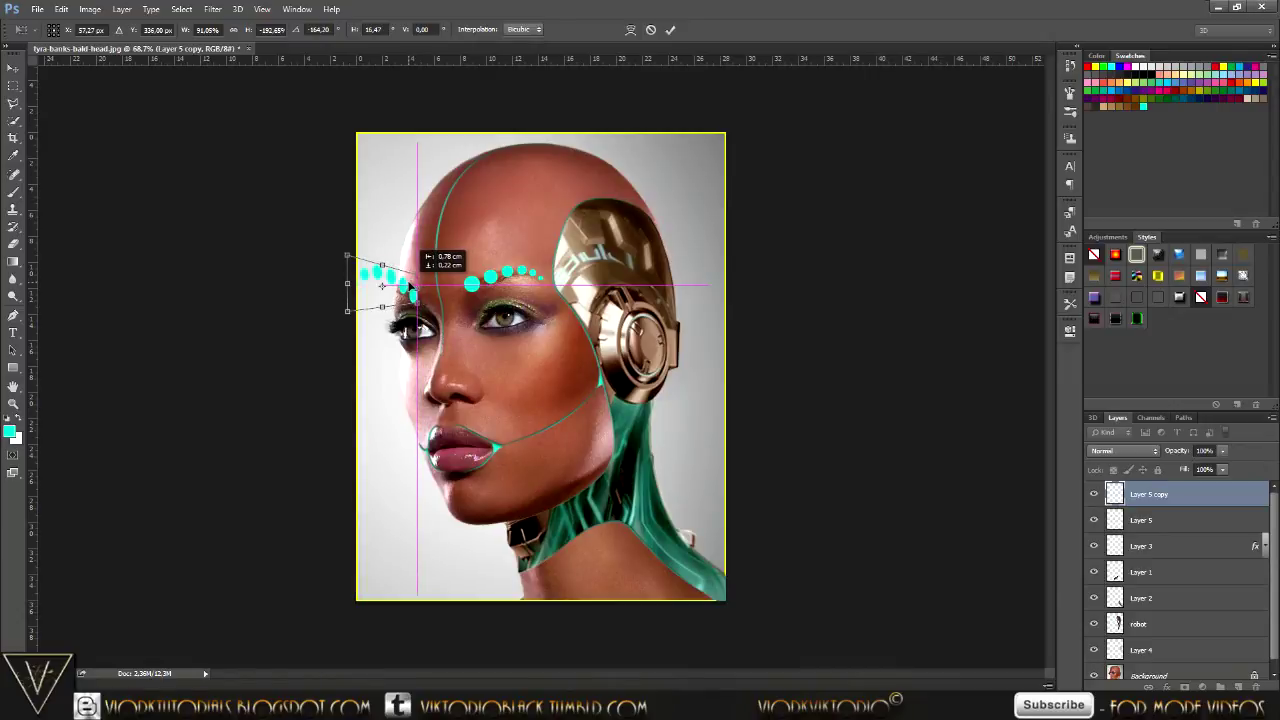
pyautogui.moveTo(410, 285); pyautogui.dragTo(410, 285)
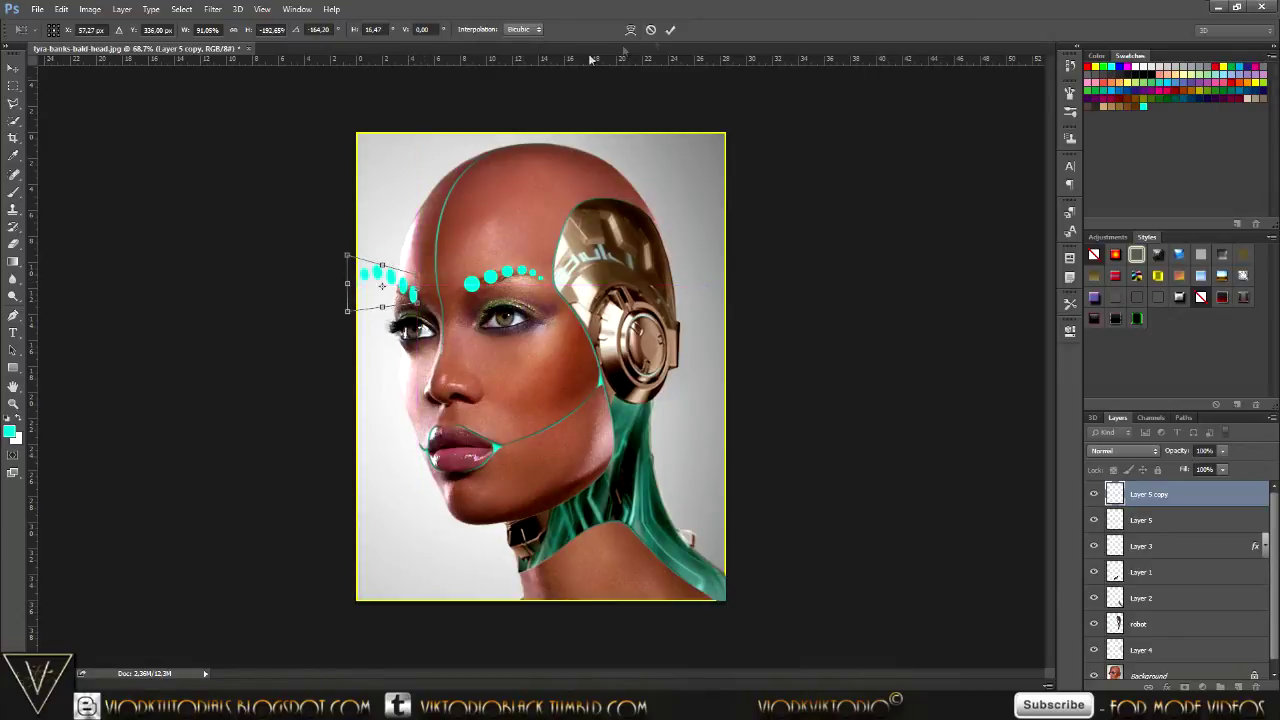
pyautogui.click(670, 32)
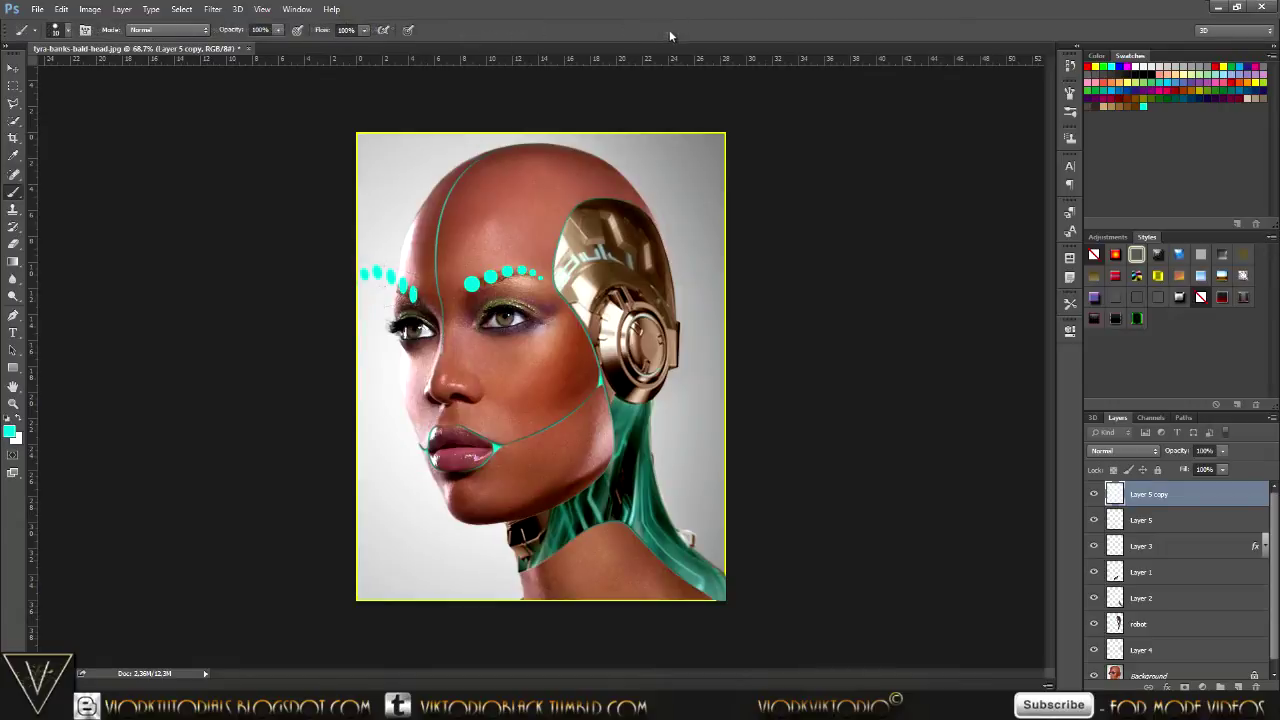
# Marquee-select and delete the mirrored dots past the face's left edge, keeping two temple dots.
pyautogui.click(12, 88)
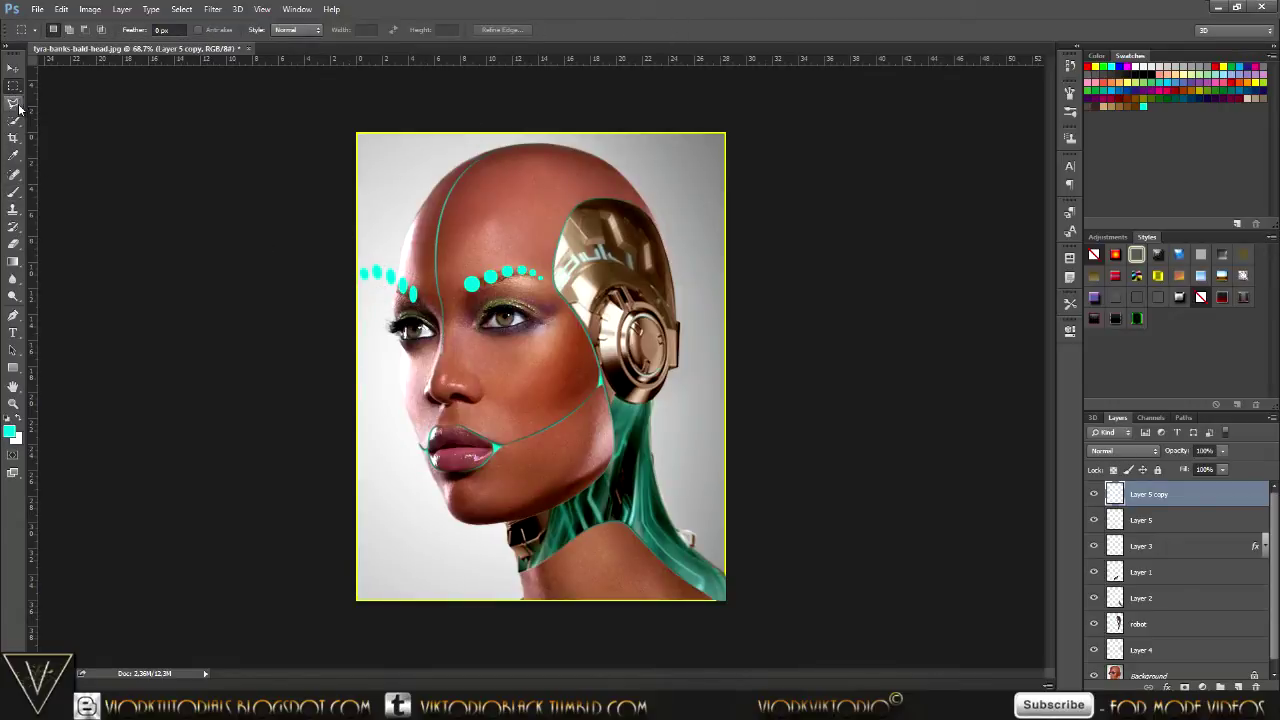
pyautogui.rightClick(15, 90)
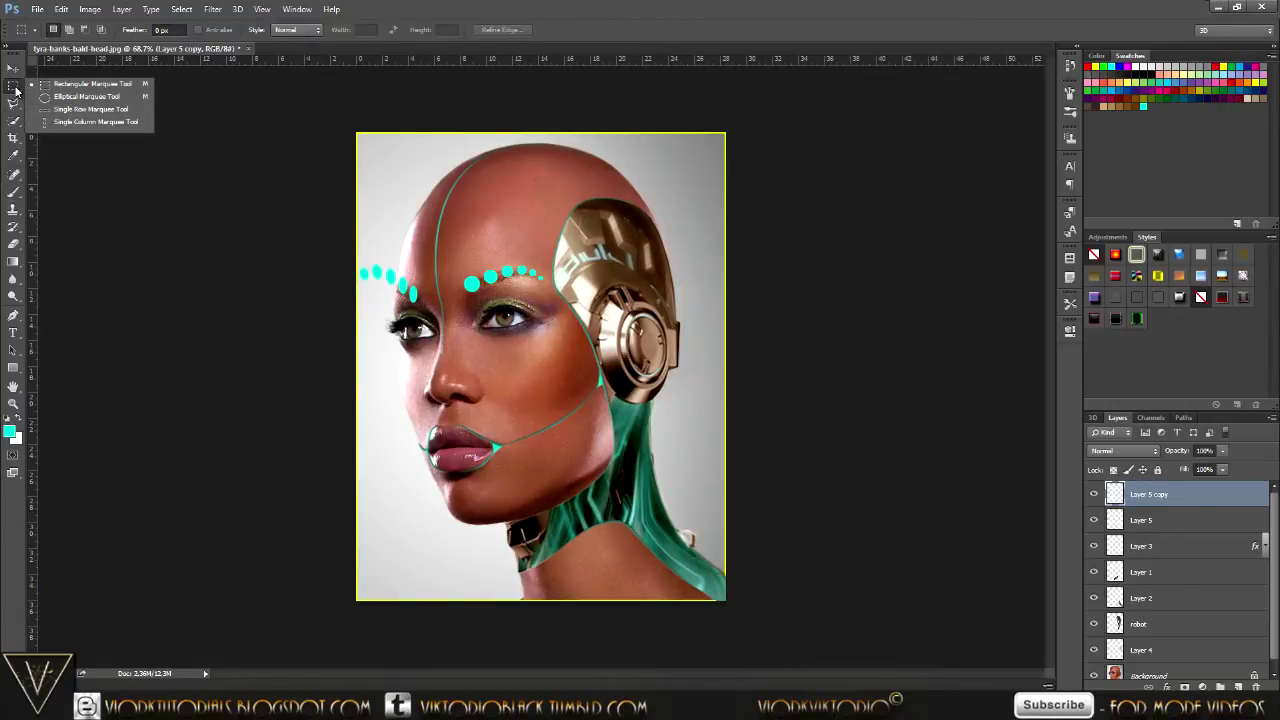
pyautogui.click(70, 88)
pyautogui.moveTo(354, 222); pyautogui.dragTo(396, 334)
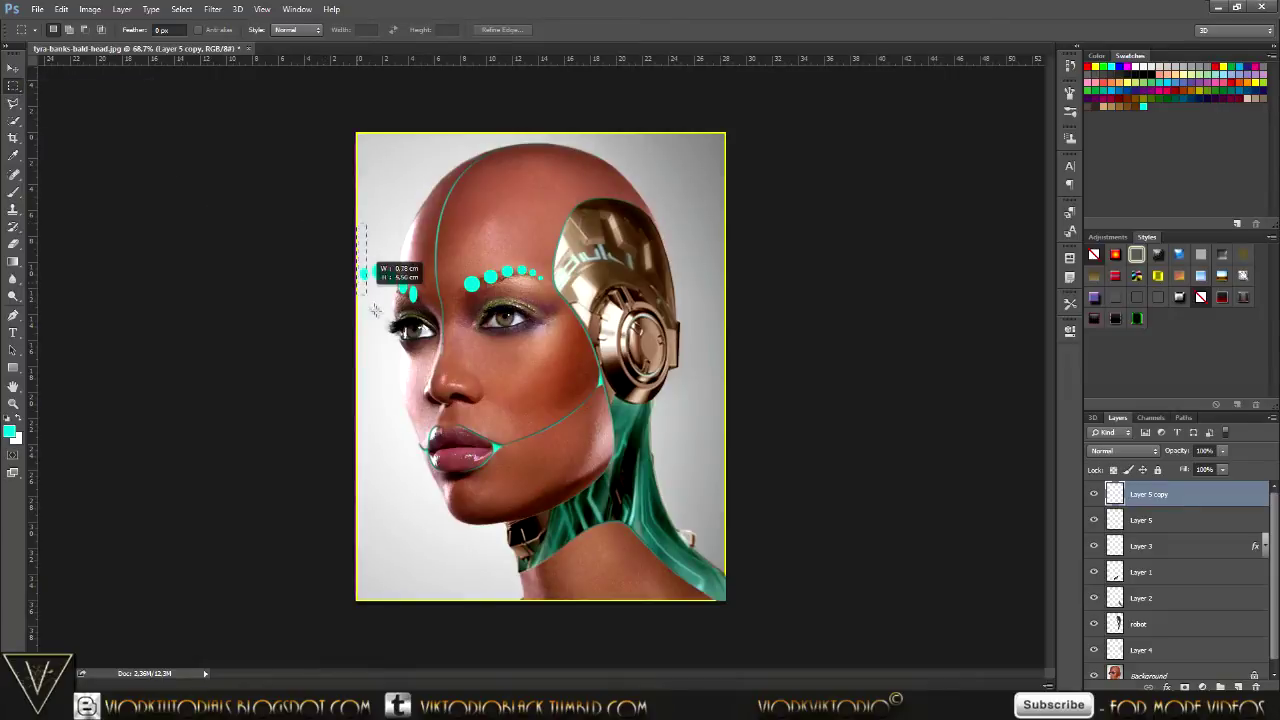
pyautogui.moveTo(396, 334); pyautogui.dragTo(396, 336)
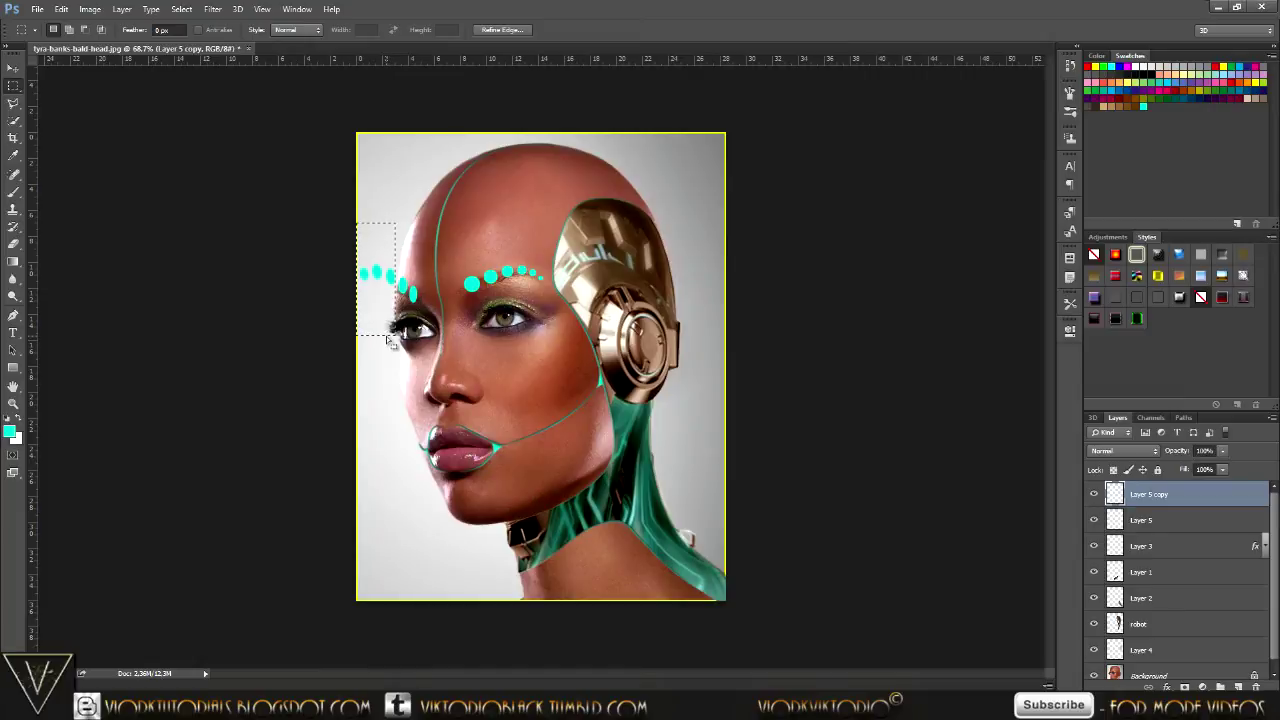
pyautogui.press('Delete')
pyautogui.hotkey('ctrl', 'd')
pyautogui.rightClick(1205, 542)
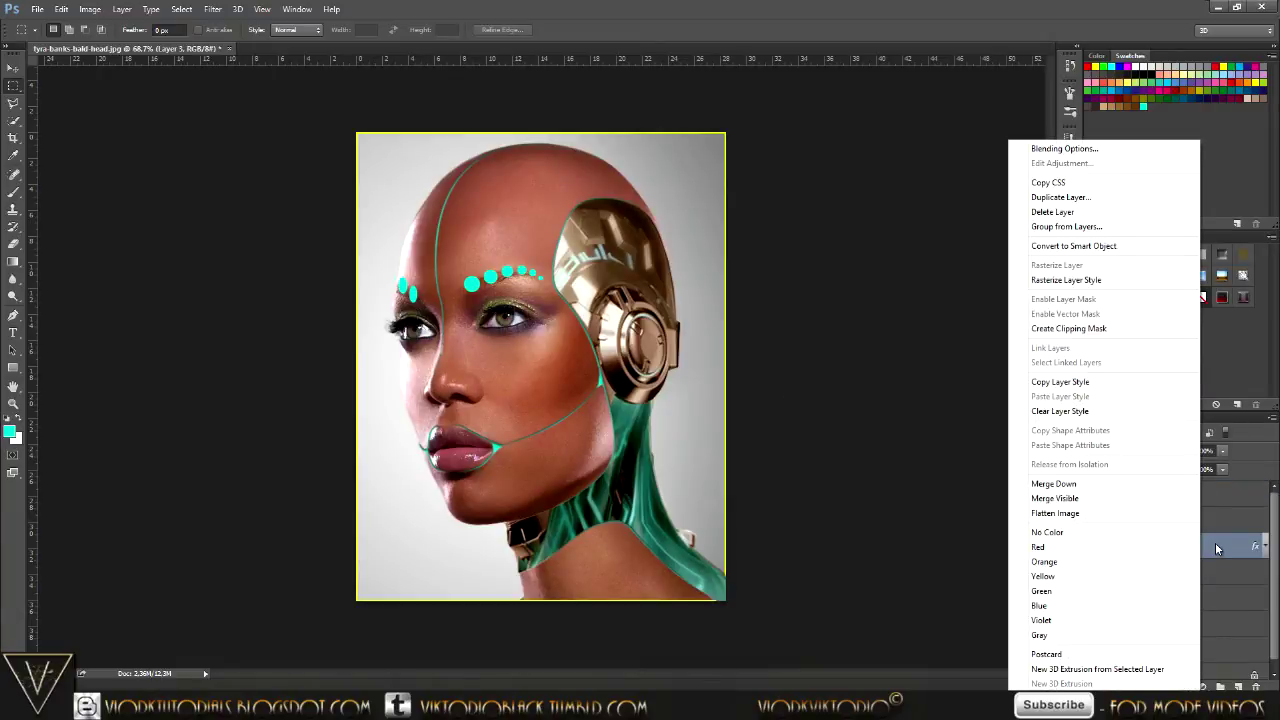
# Copy Layer 3's layer style and paste it onto Layer 5 copy.
pyautogui.click(1225, 548)
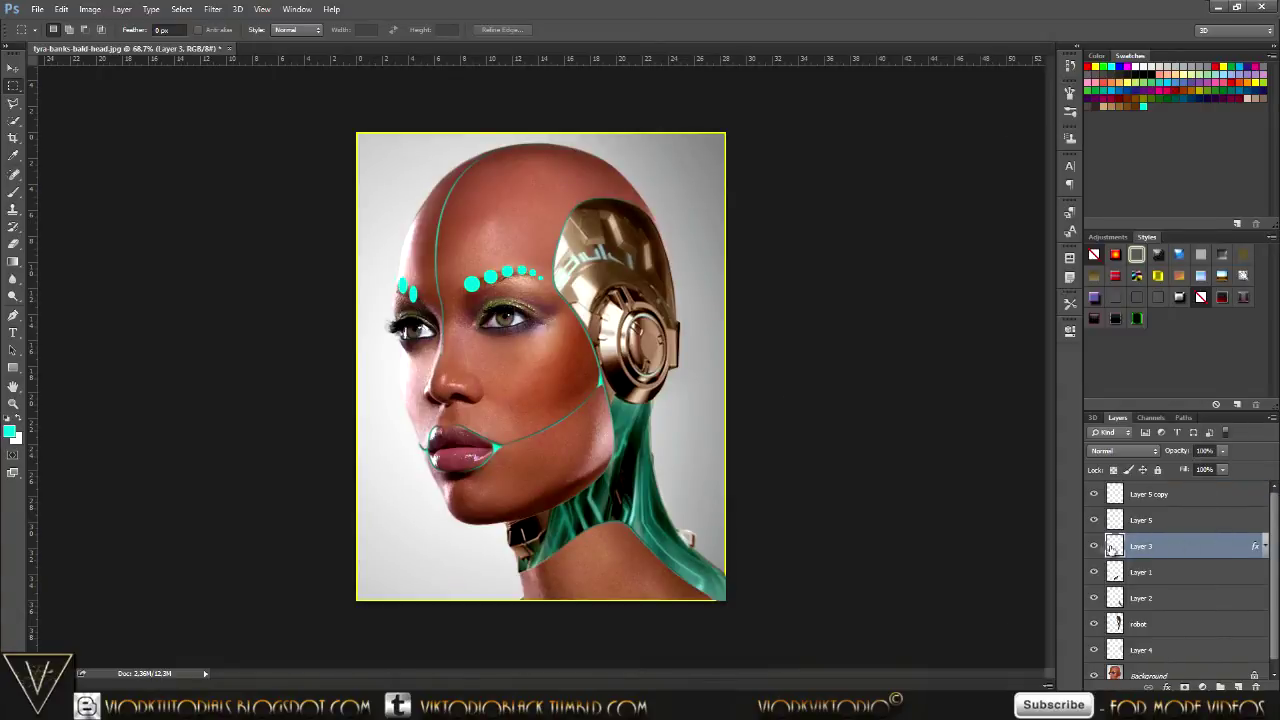
pyautogui.click(1095, 547)
pyautogui.click(1095, 547)
pyautogui.rightClick(1155, 547)
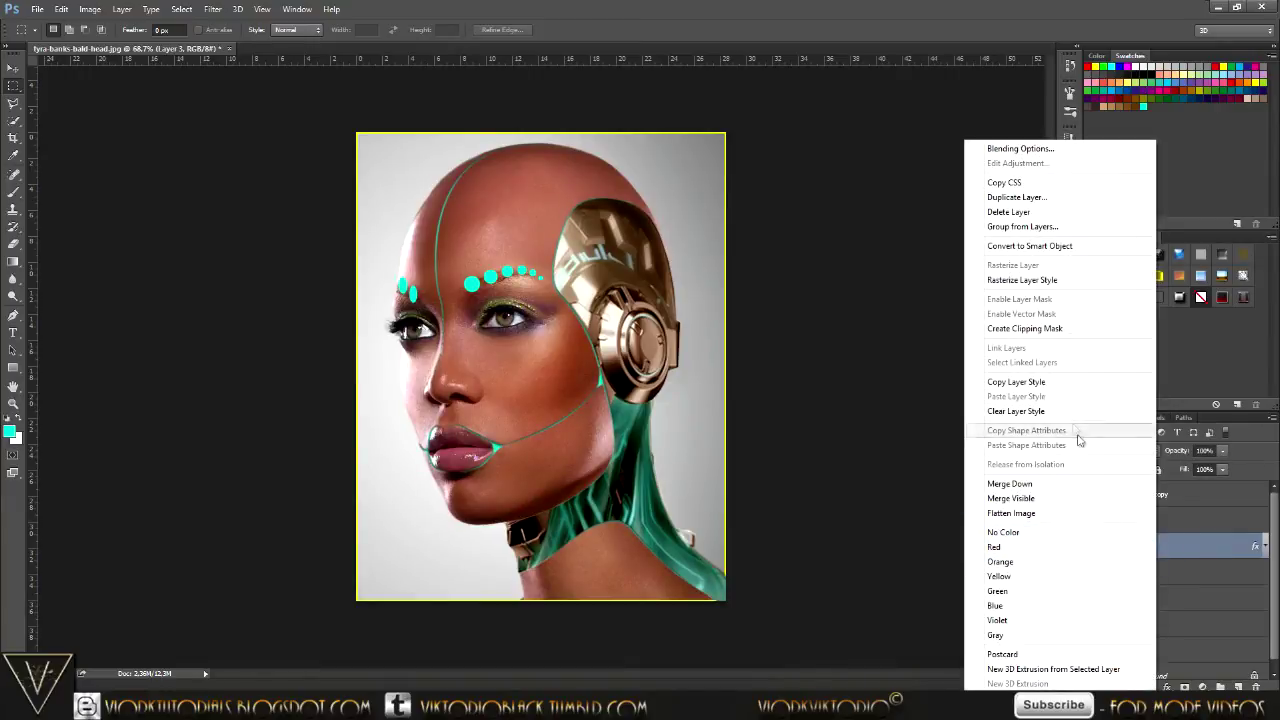
pyautogui.click(1030, 382)
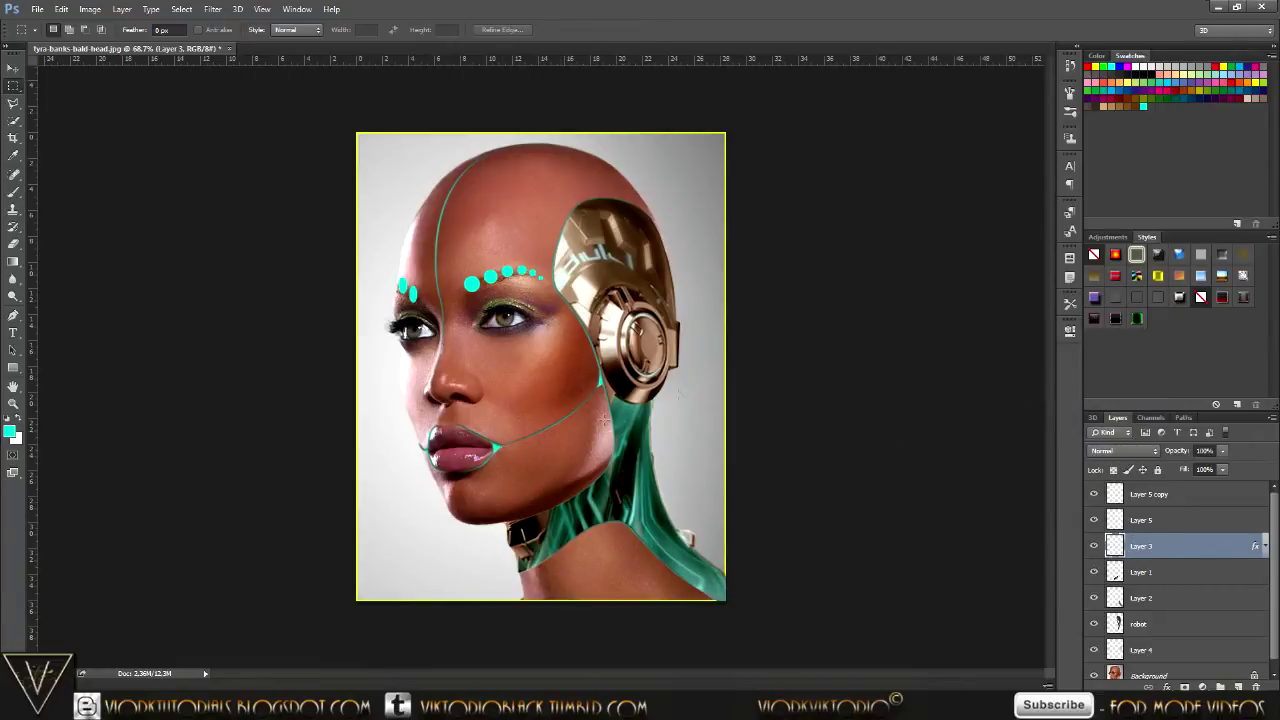
pyautogui.rightClick(1207, 494)
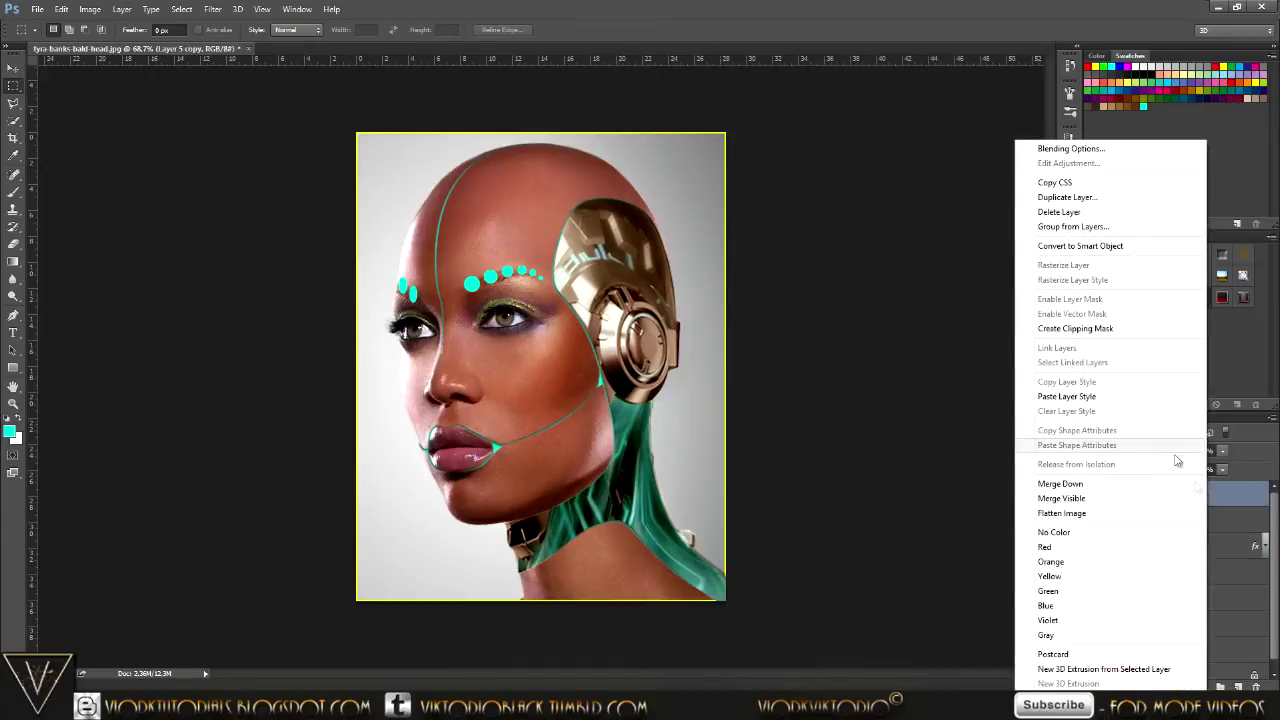
pyautogui.click(1108, 398)
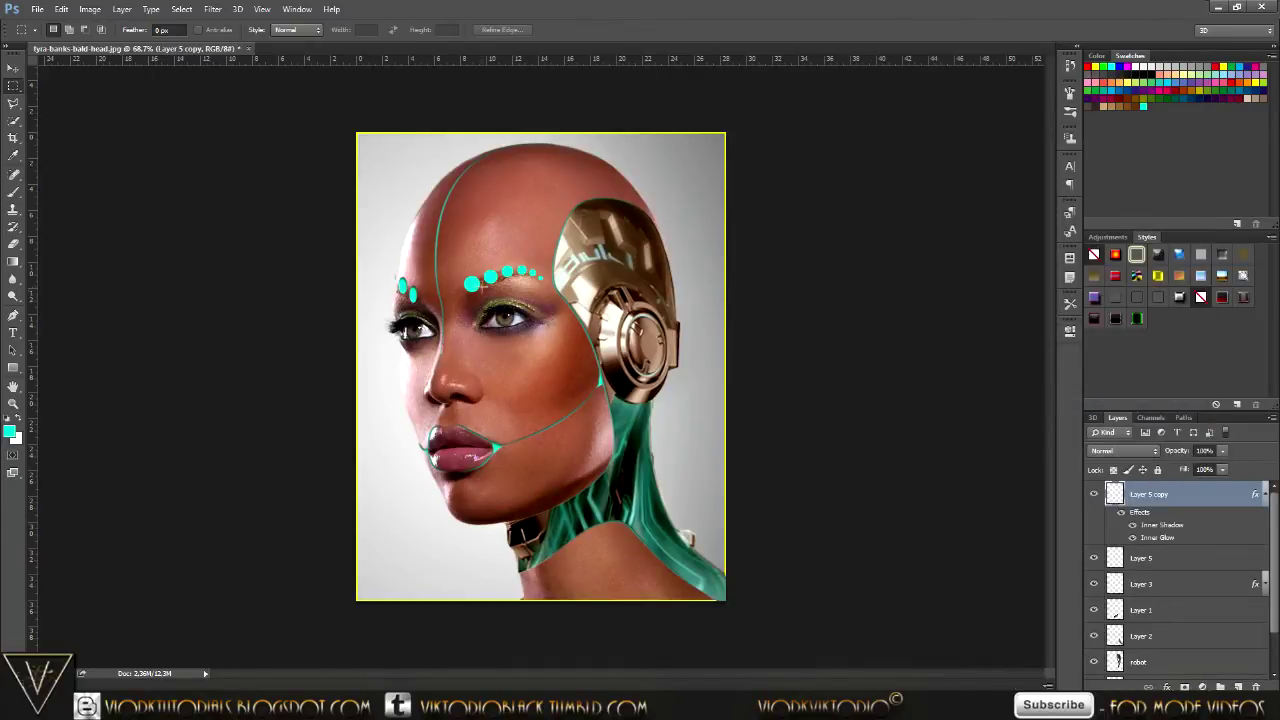
# Merge Layer 5 into Layer 5 copy and paste the Inner Shadow and Inner Glow style again.
pyautogui.click(1262, 497)
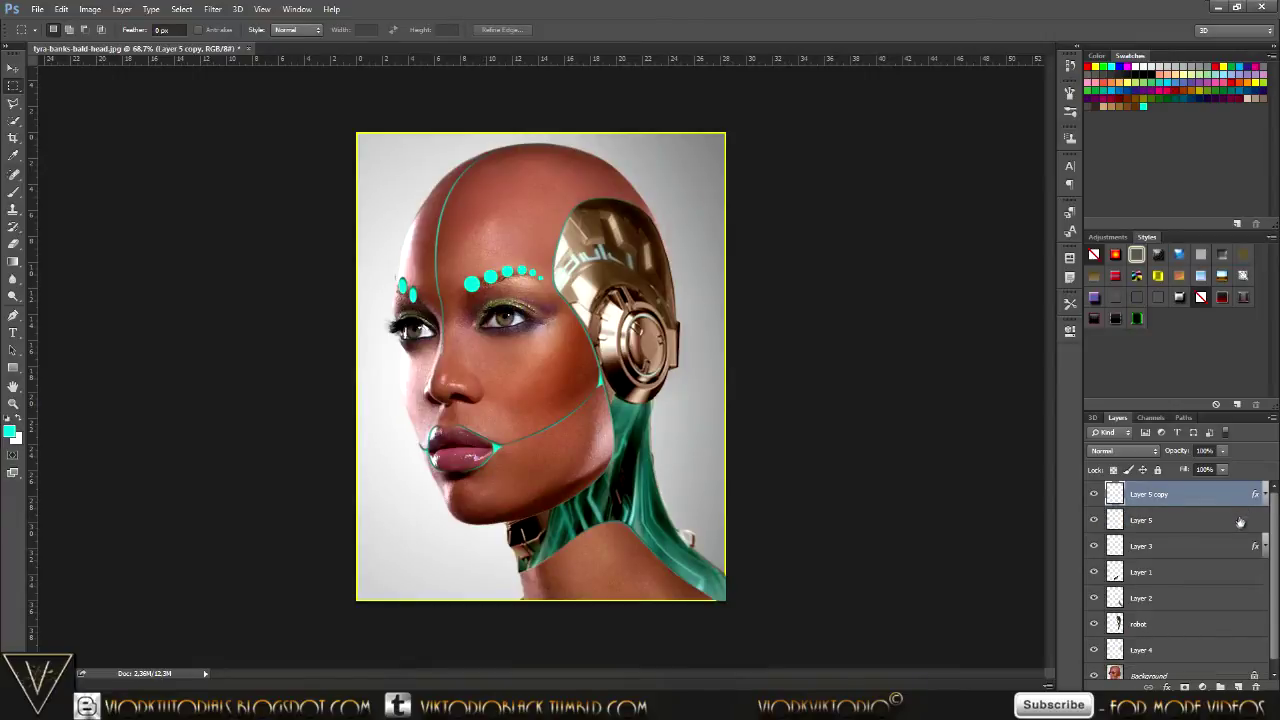
pyautogui.keyDown('shift'); pyautogui.click(1233, 528); pyautogui.keyUp('shift')
pyautogui.rightClick(1233, 528)
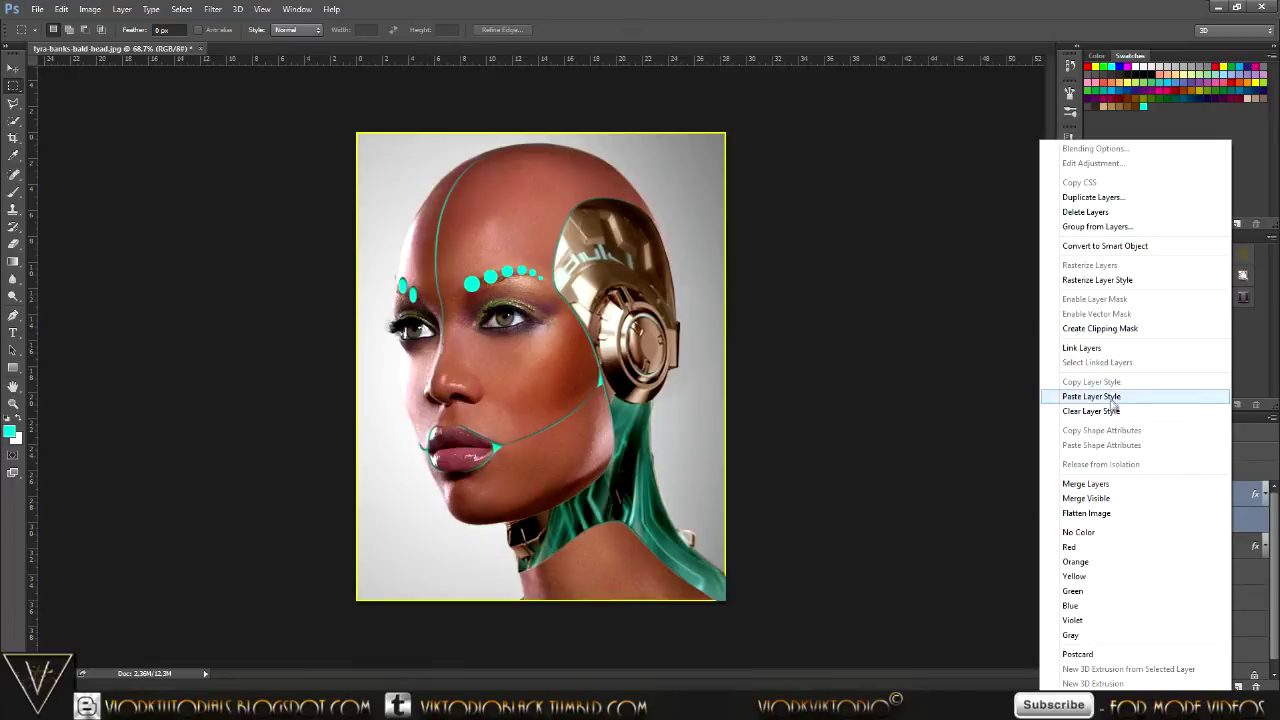
pyautogui.click(1108, 485)
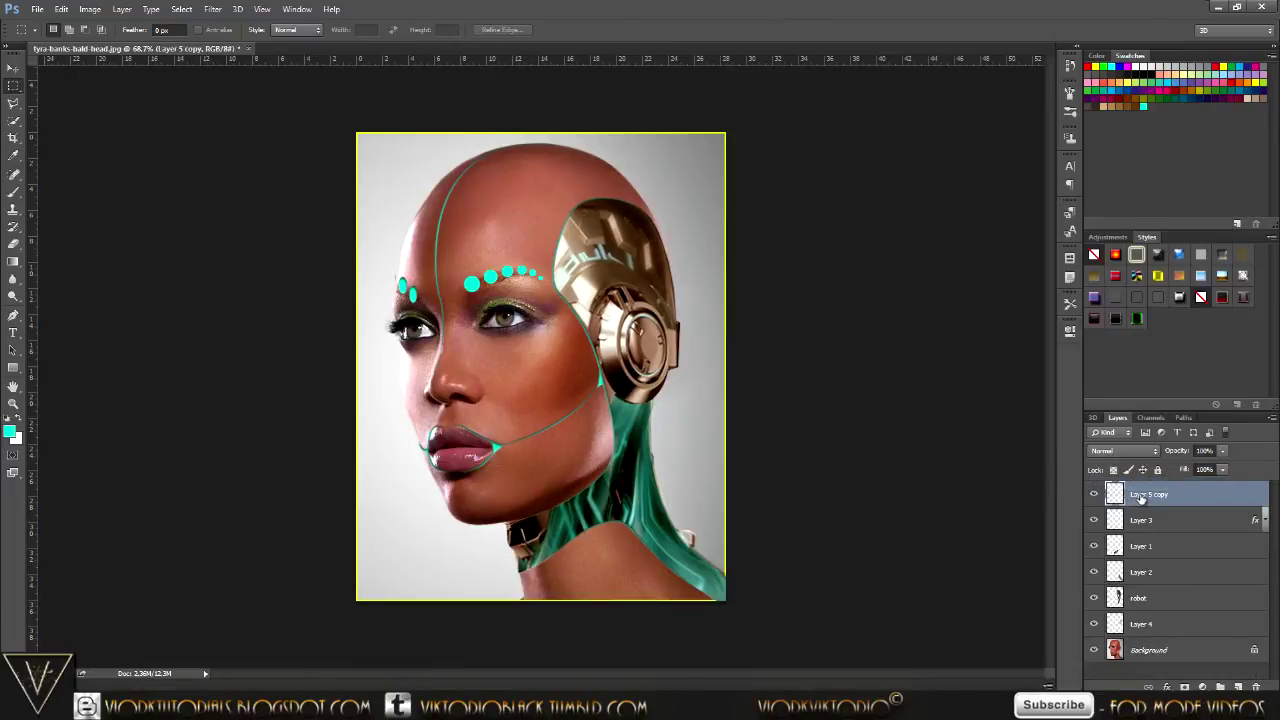
pyautogui.rightClick(1140, 498)
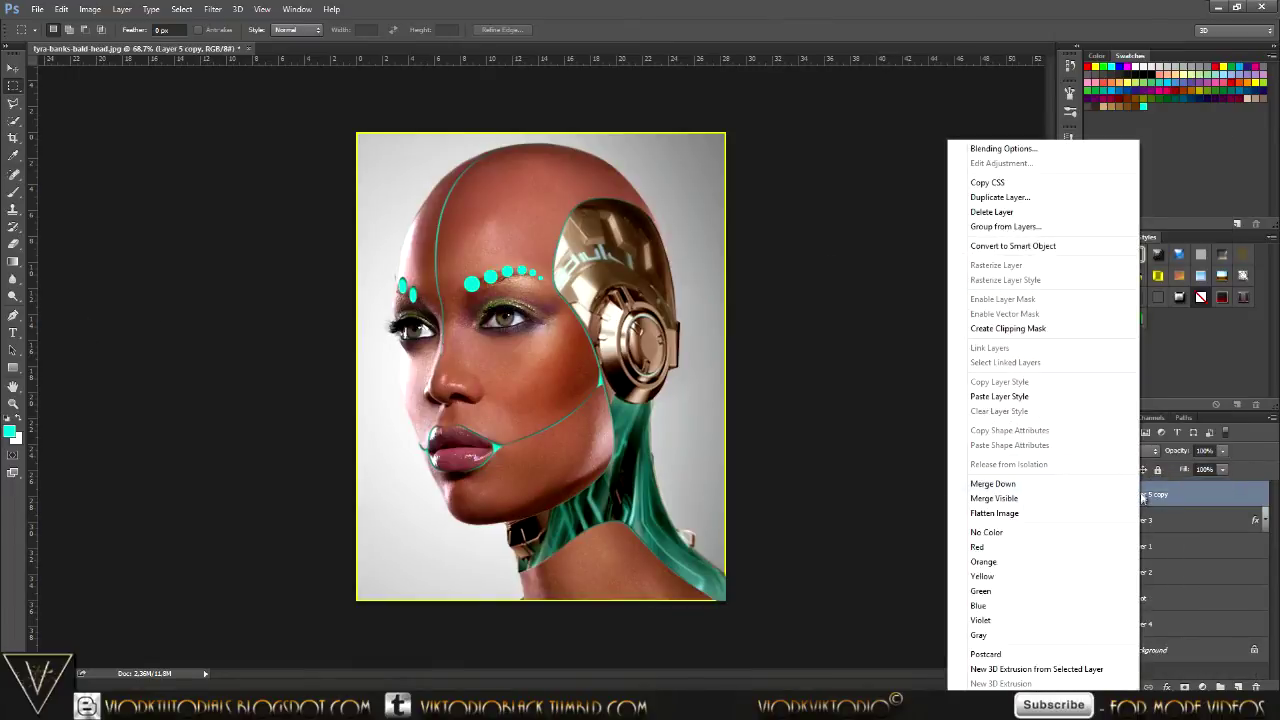
pyautogui.click(1042, 402)
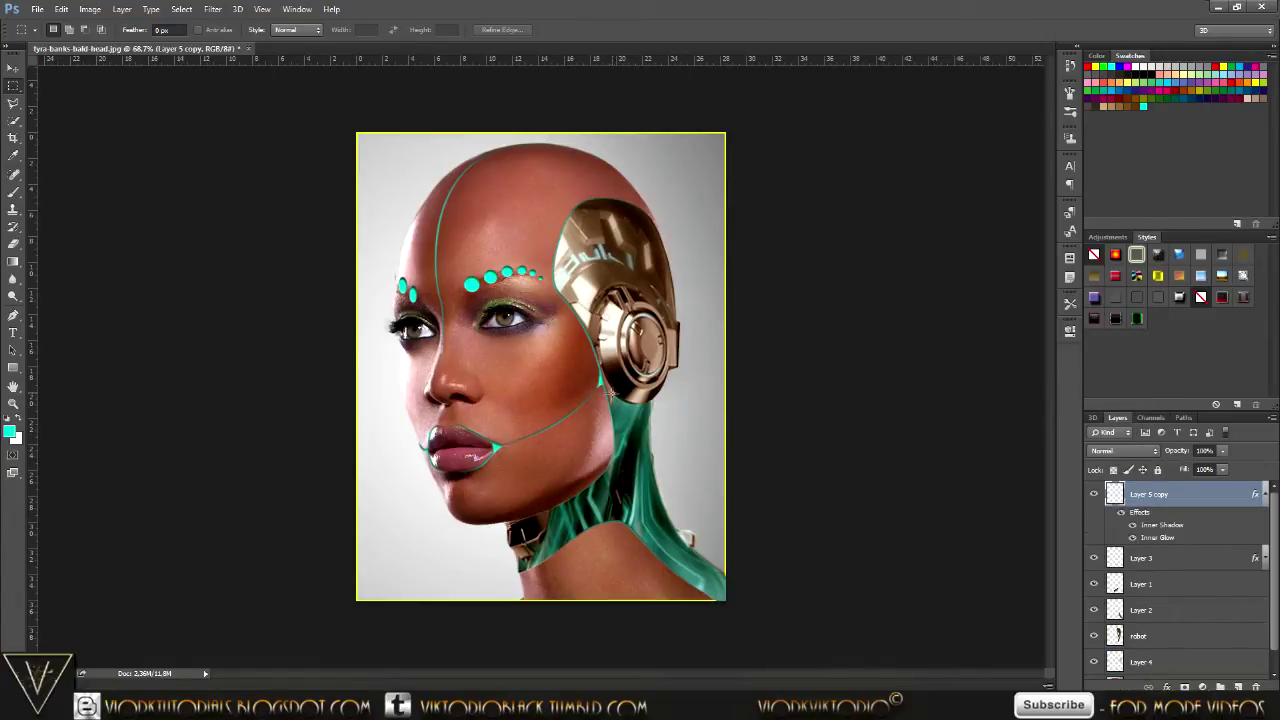
# Erase the dark speck beside the left cyan dots with a 100%-hardness round eraser.
pyautogui.scroll(3, 518, 279)
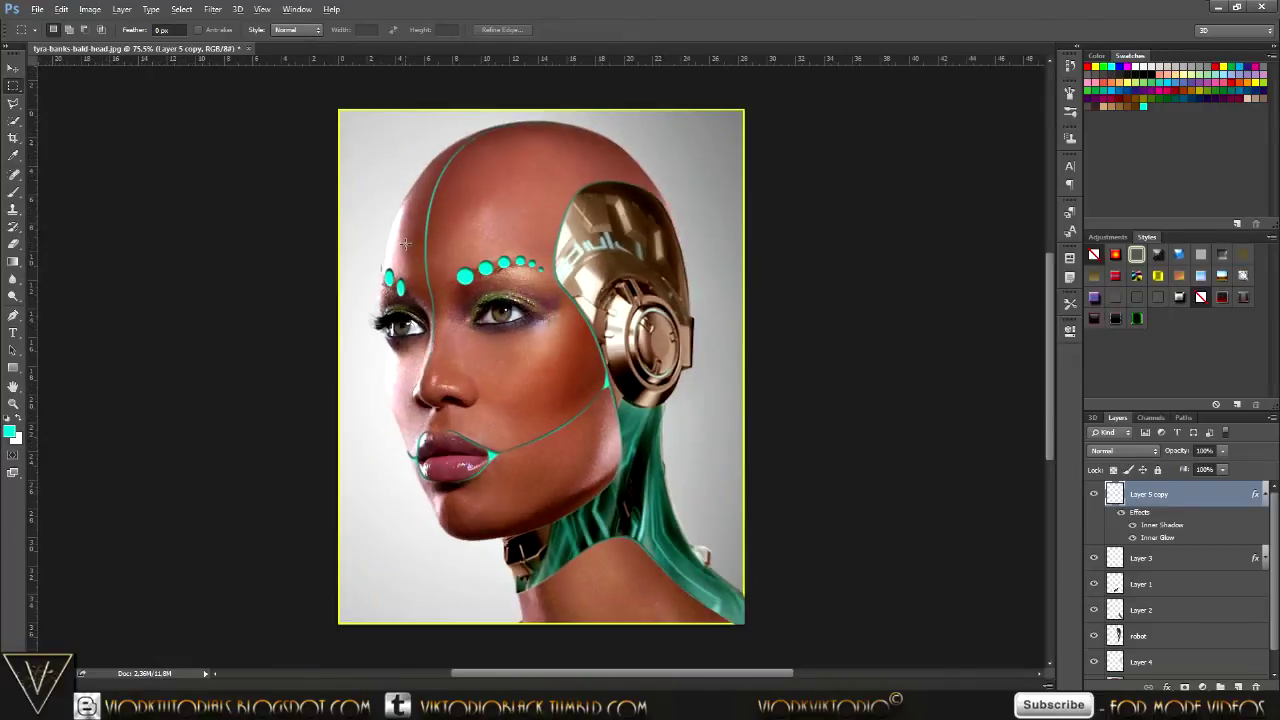
pyautogui.scroll(2, 383, 262)
pyautogui.scroll(2, 350, 255)
pyautogui.scroll(1, 329, 251)
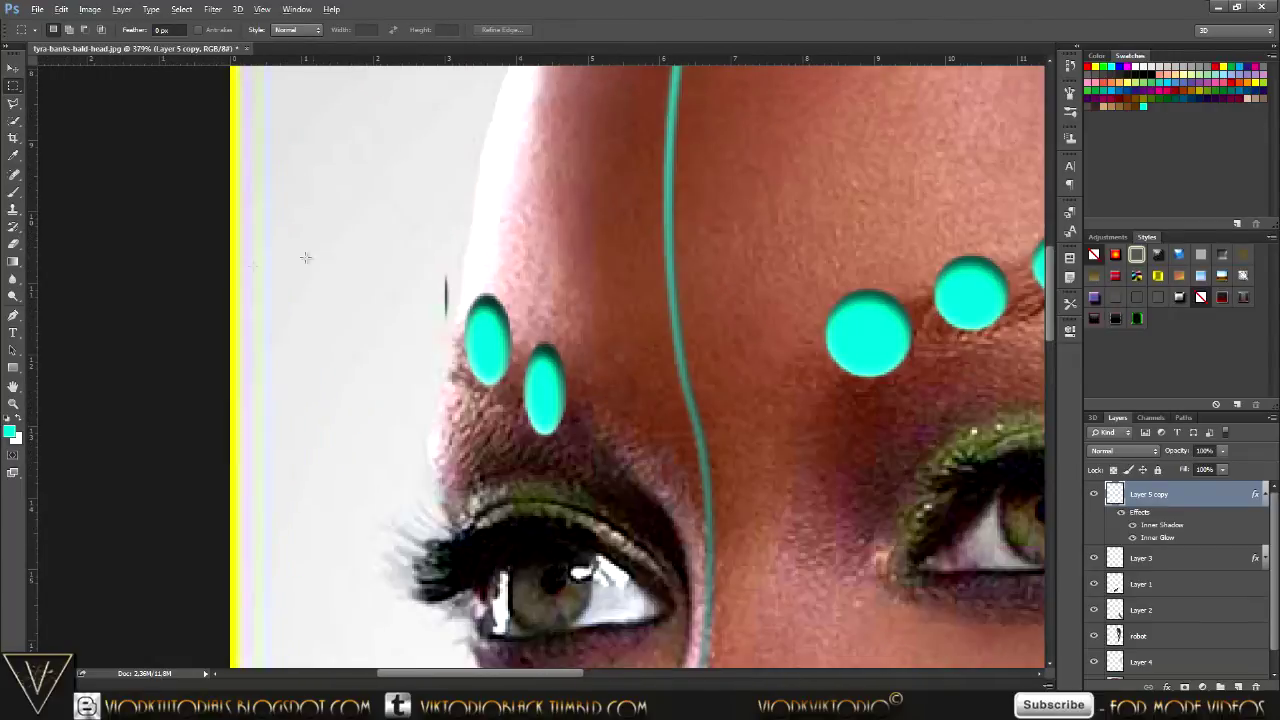
pyautogui.click(13, 243)
pyautogui.rightClick(383, 298)
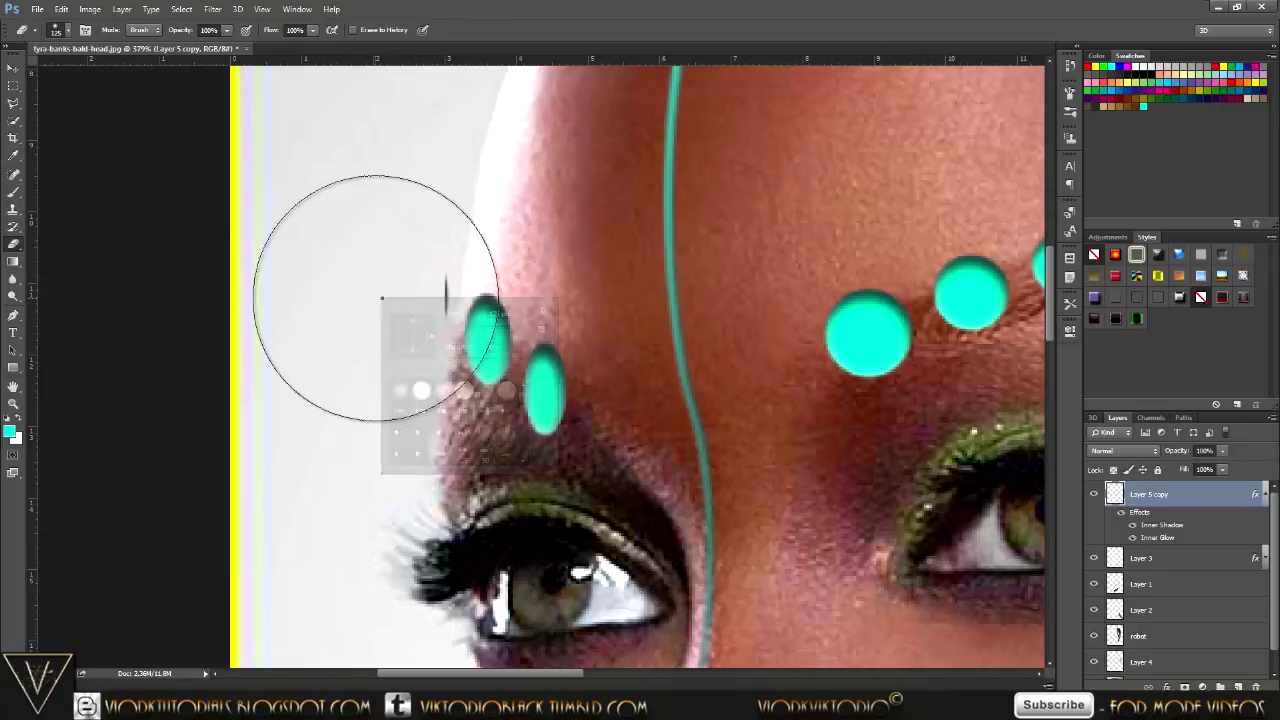
pyautogui.click(506, 390)
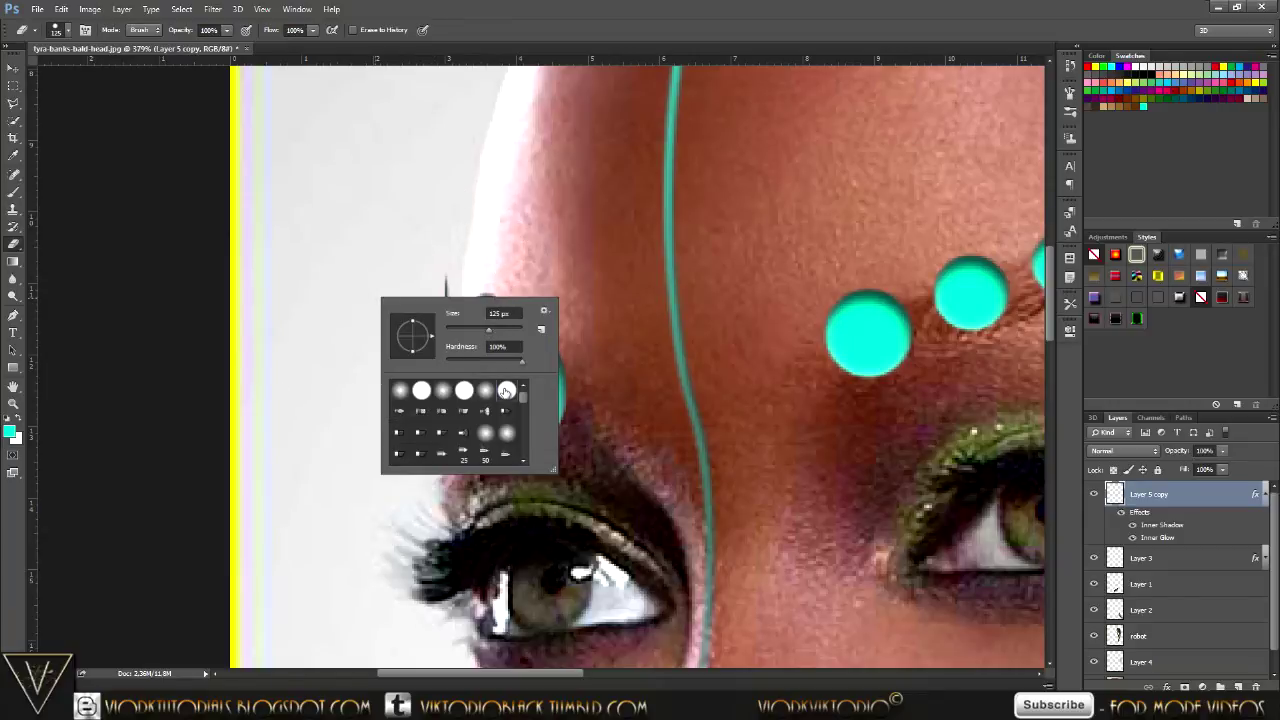
pyautogui.press('Return')
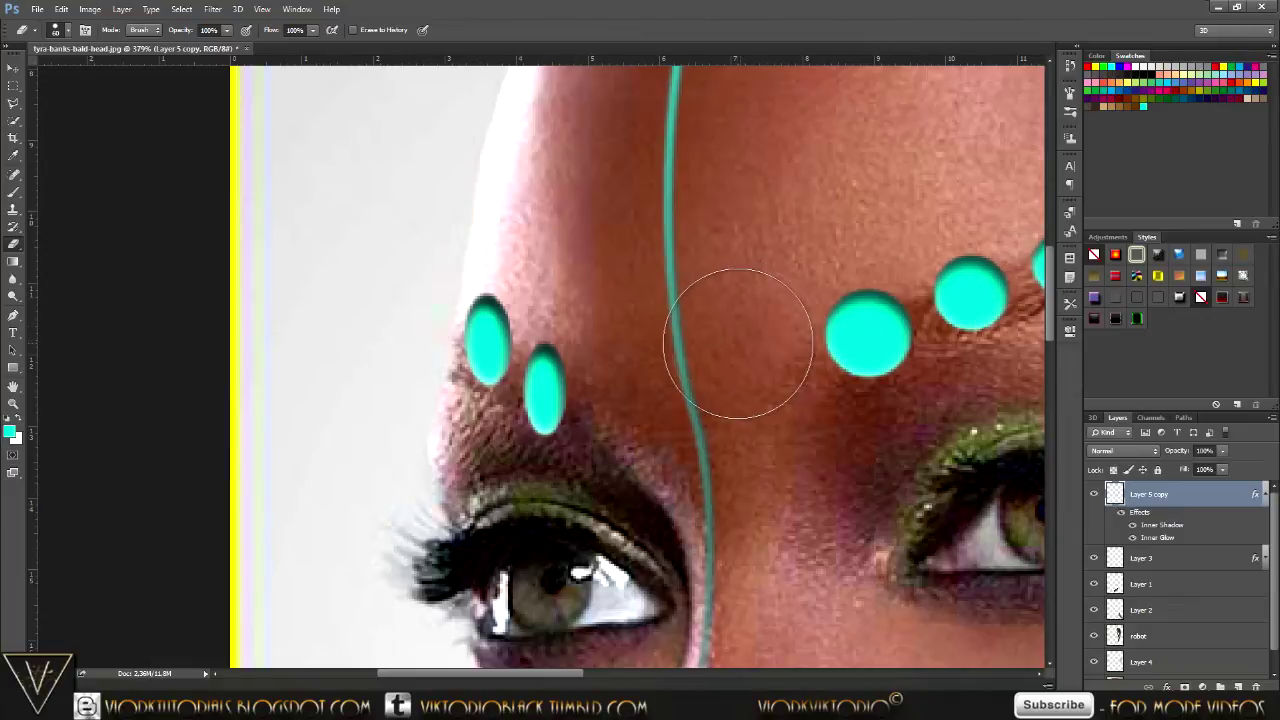
pyautogui.scroll(-2, 736, 343)
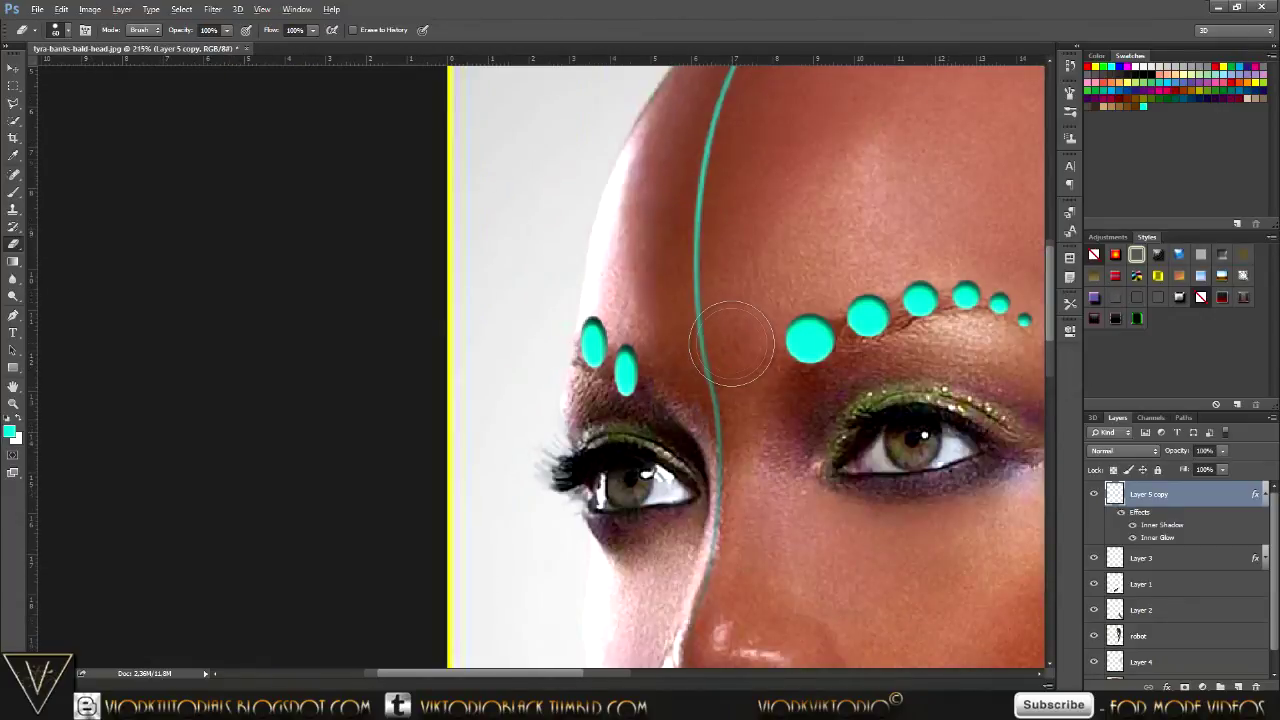
pyautogui.scroll(-1, 736, 343)
pyautogui.scroll(-1, 733, 343)
pyautogui.scroll(-1, 731, 343)
pyautogui.scroll(-1, 731, 343)
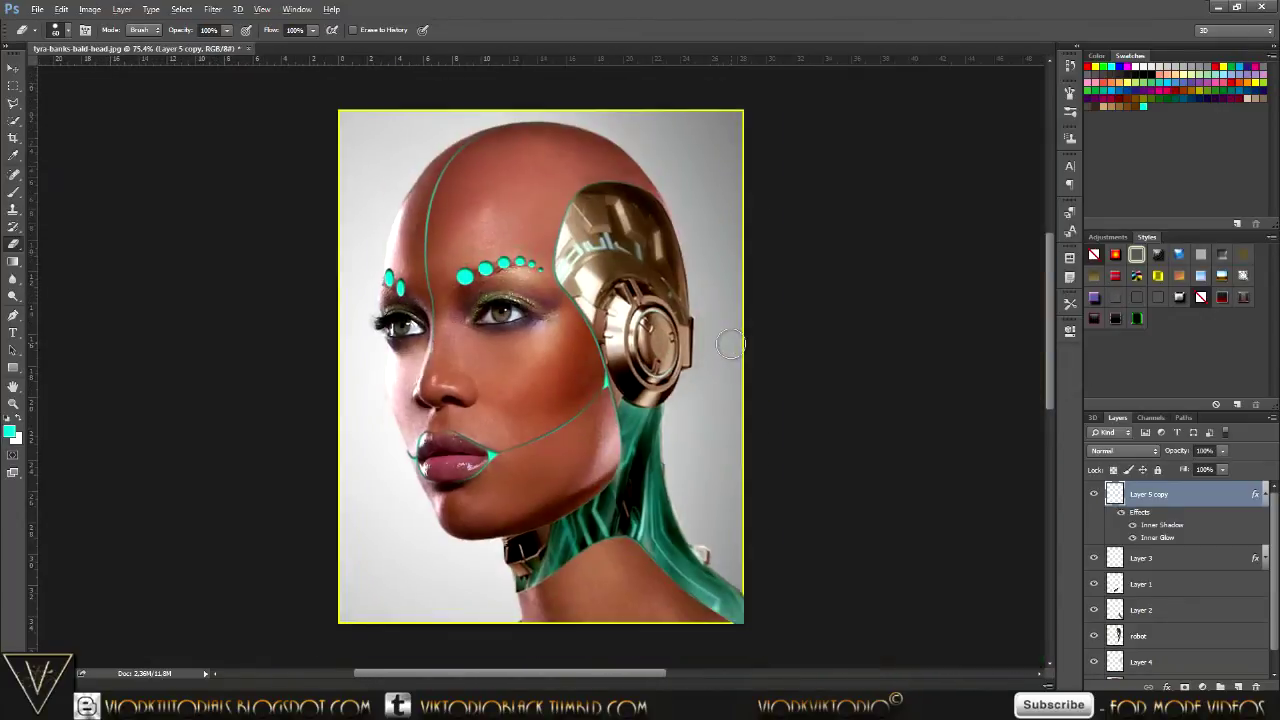
pyautogui.press('alt')
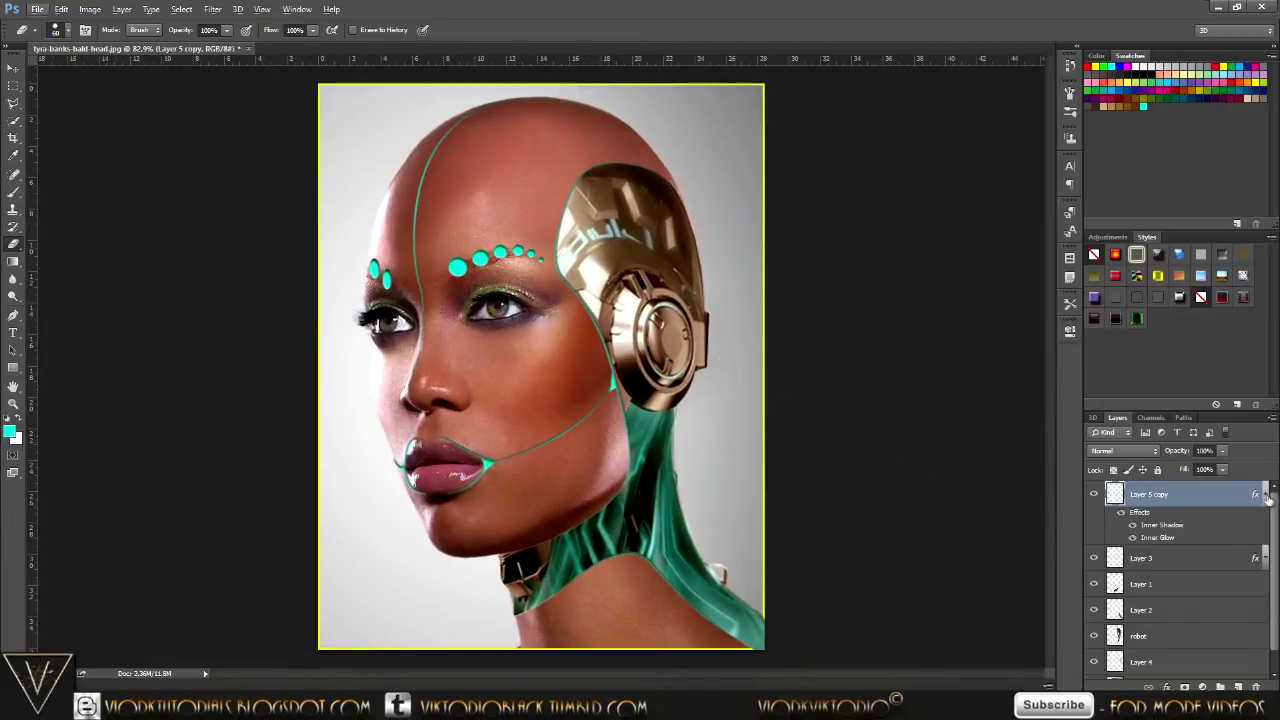
# Add a new empty top layer and select the 230 px circuit brush preset.
pyautogui.click(1265, 495)
pyautogui.click(1239, 686)
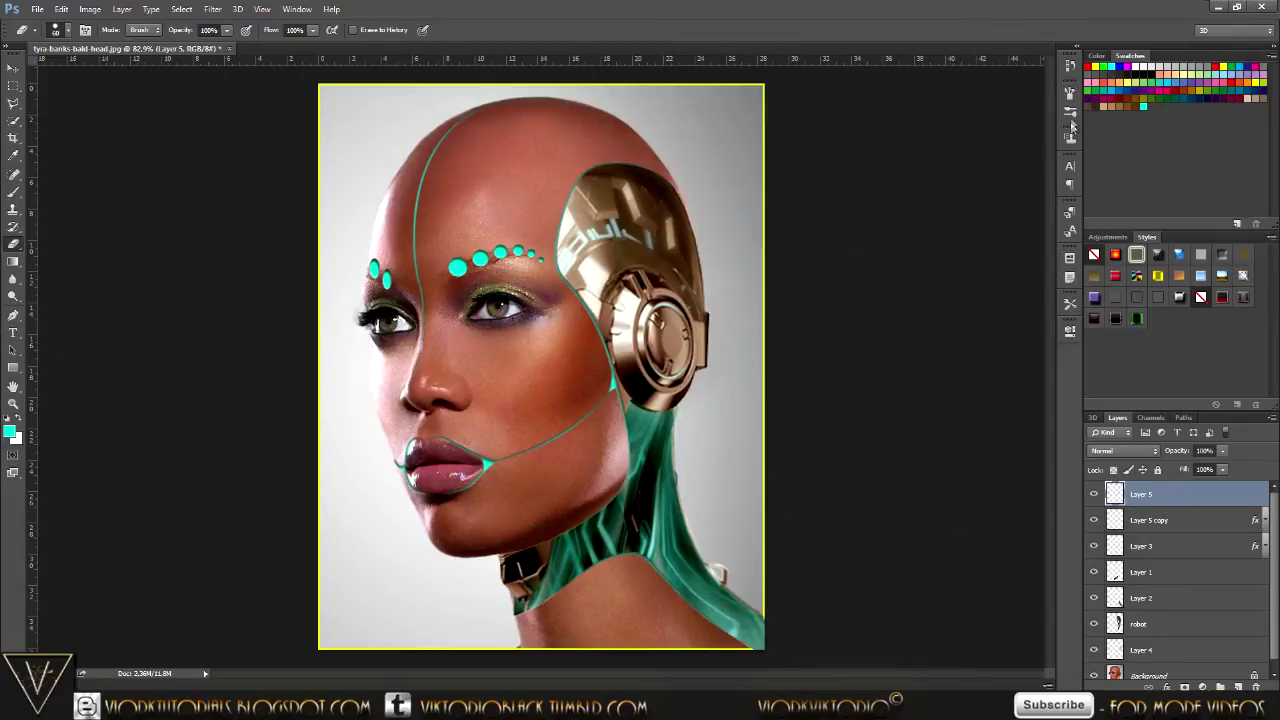
pyautogui.click(1070, 111)
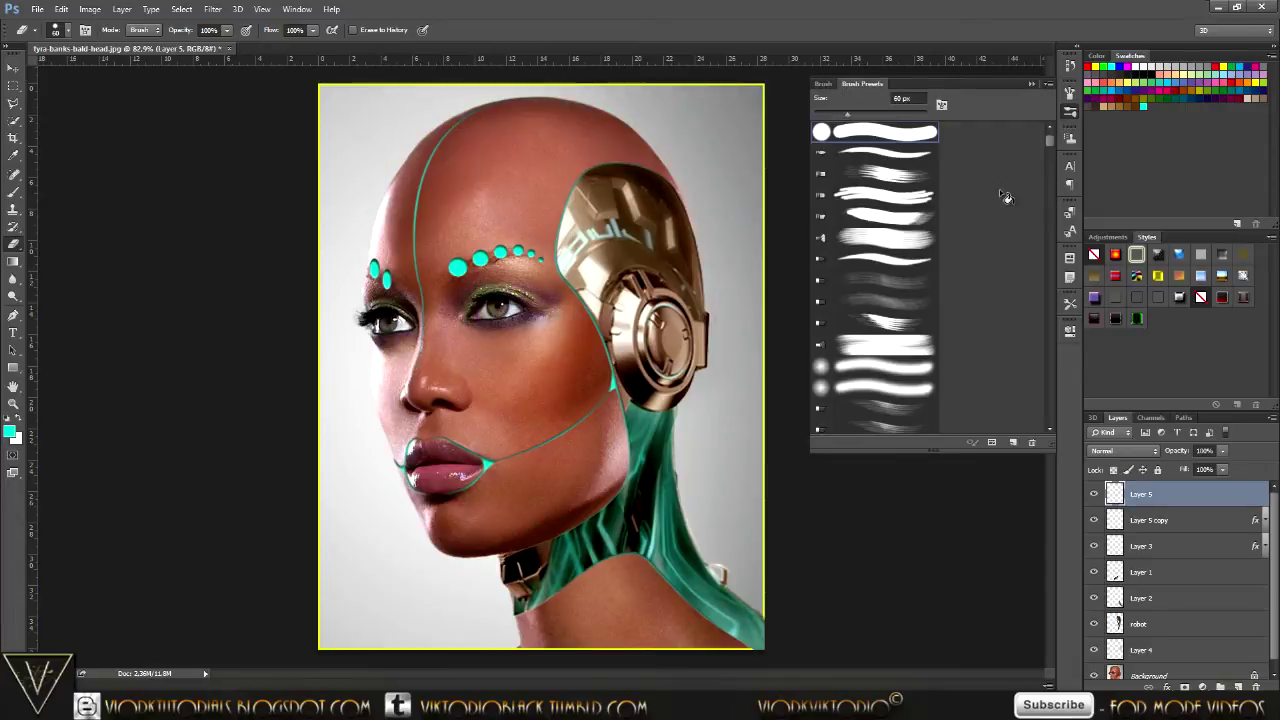
pyautogui.moveTo(1047, 143)
pyautogui.mouseDown()
pyautogui.moveTo(1067, 403)
pyautogui.moveTo(1056, 429)
pyautogui.mouseUp()
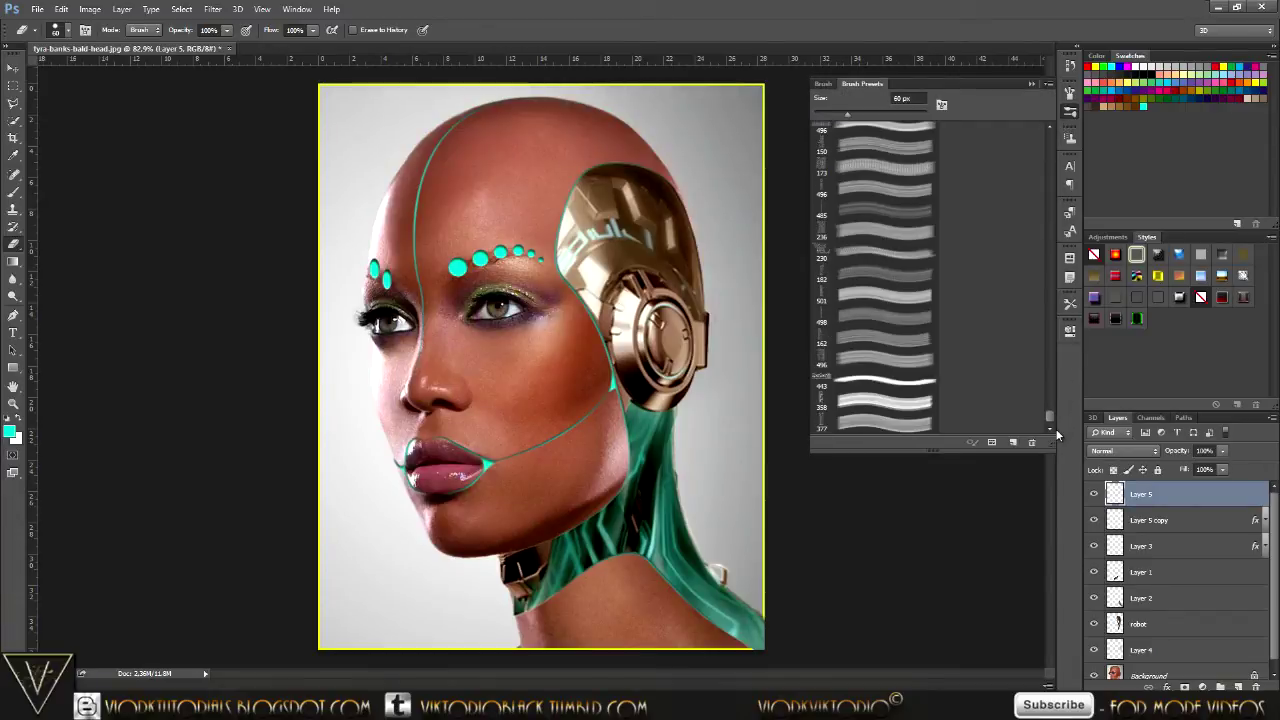
pyautogui.click(824, 255)
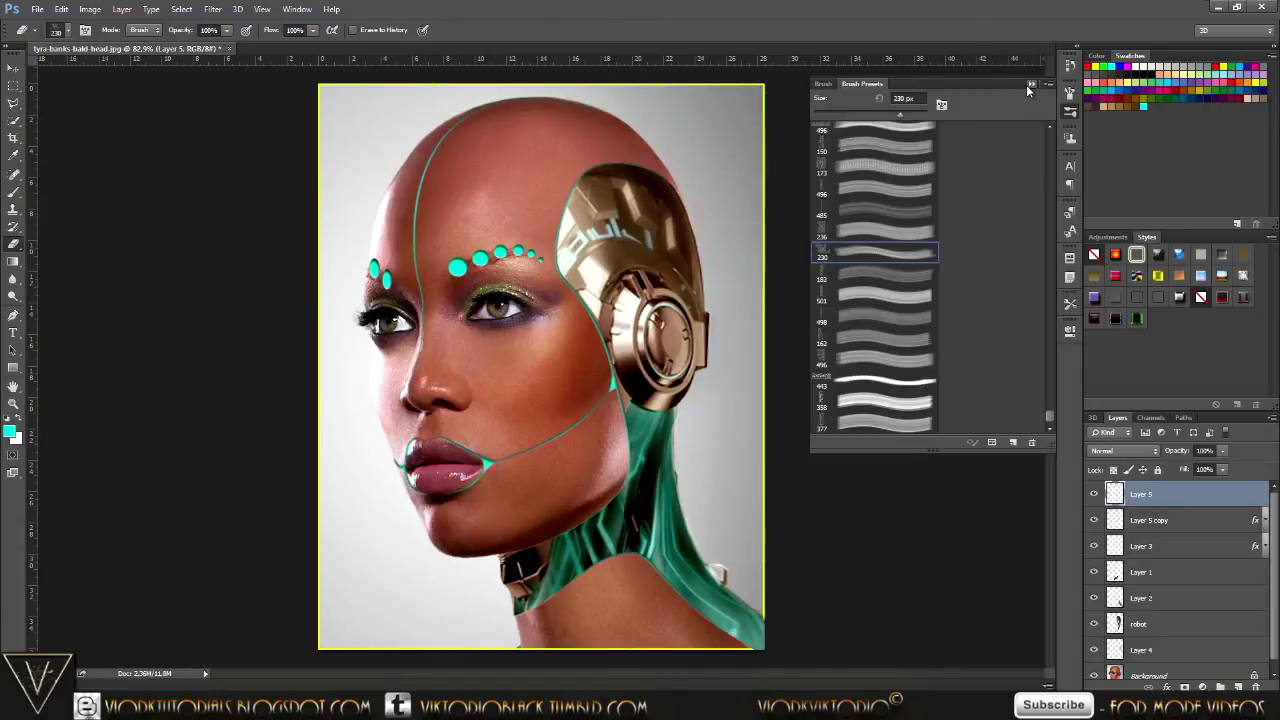
pyautogui.click(1026, 84)
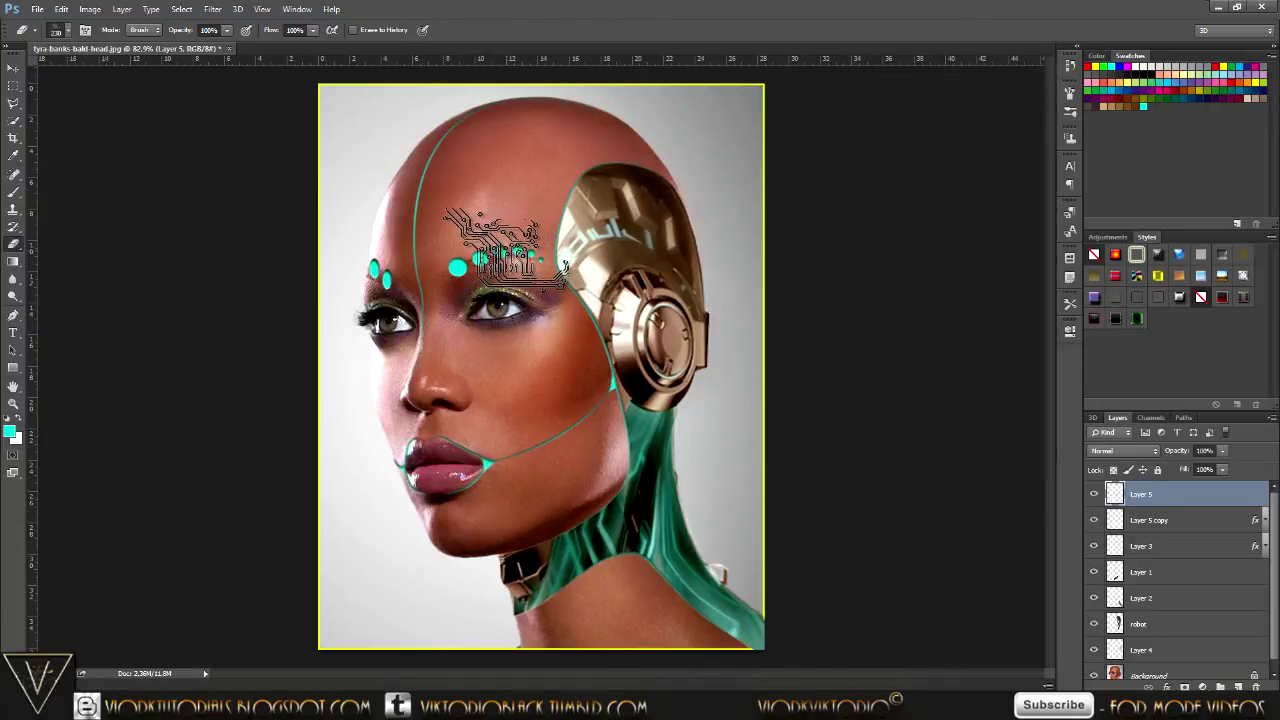
# Set the foreground colour to dark teal 137263 and enlarge the circuit brush to 400 px.
pyautogui.click(10, 432)
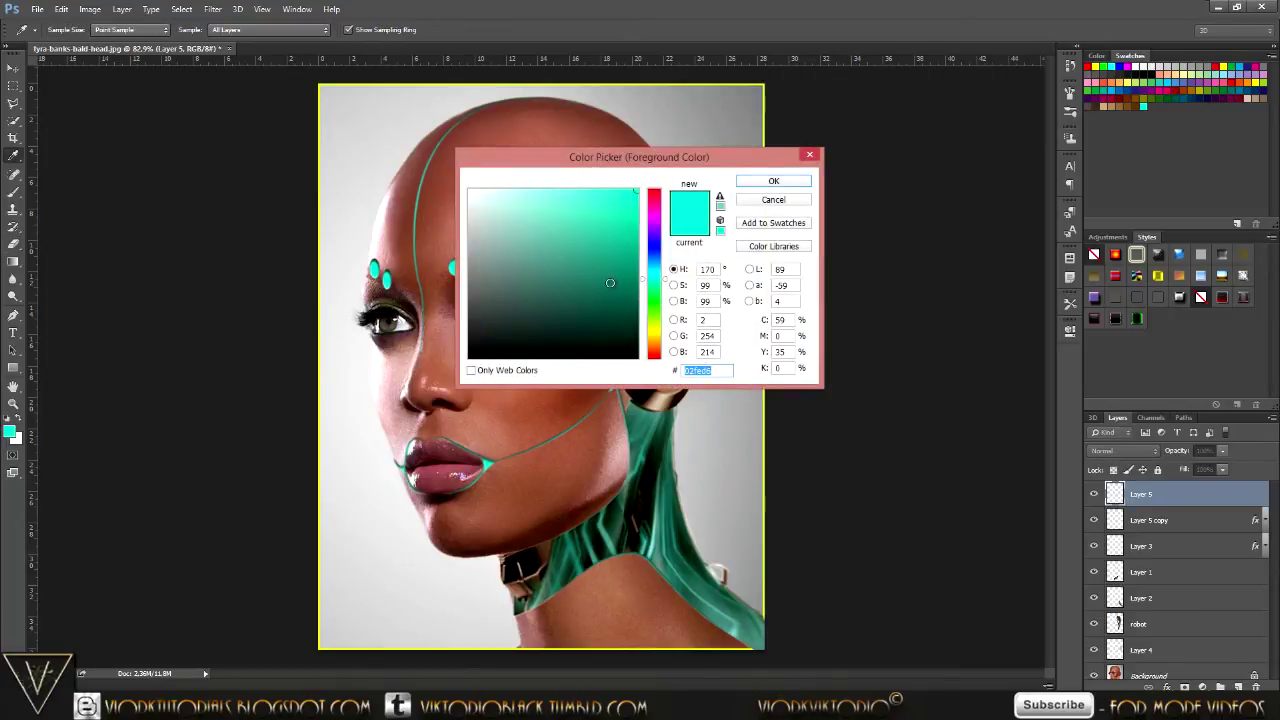
pyautogui.click(610, 283)
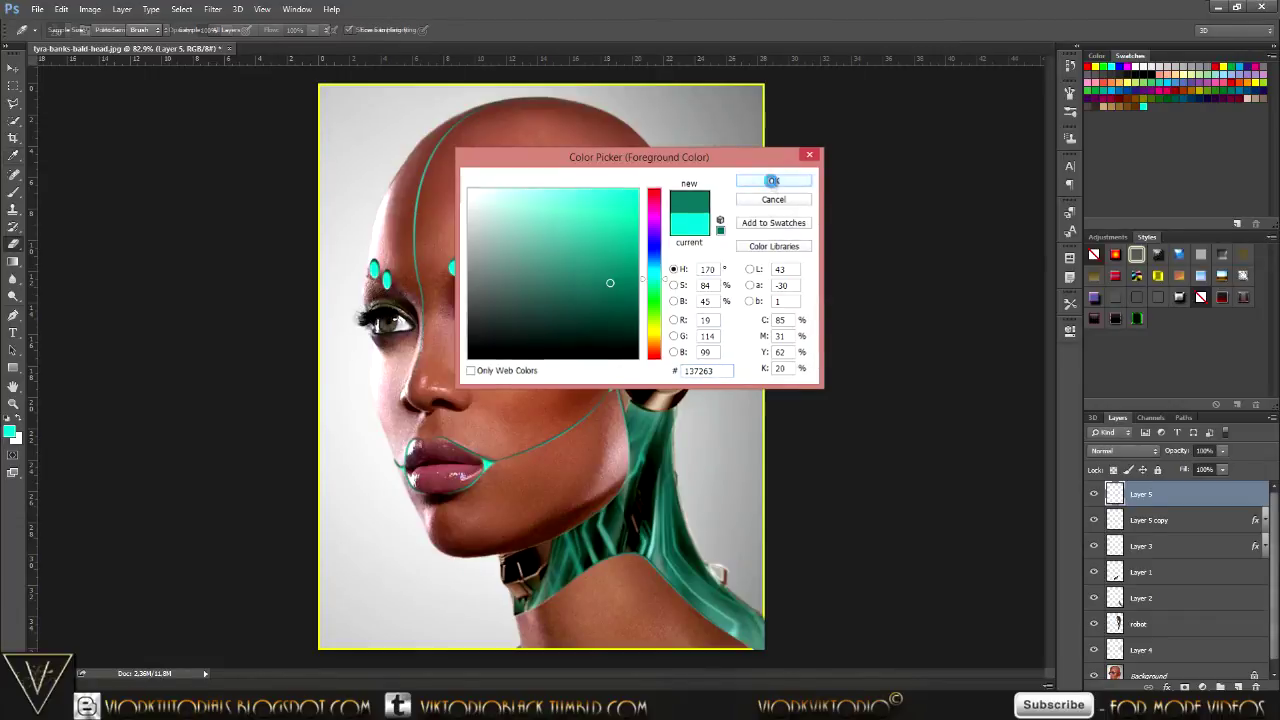
pyautogui.click(773, 181)
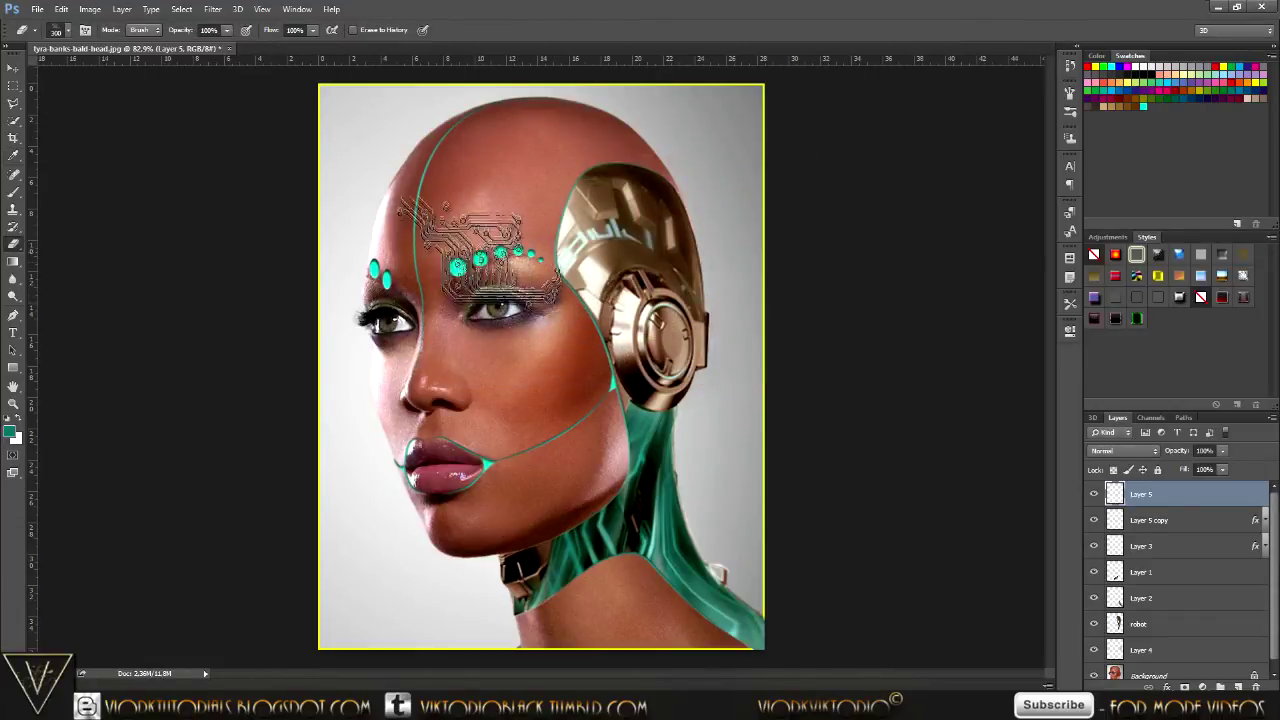
pyautogui.press(']')
pyautogui.press(']')
pyautogui.press(']')
pyautogui.press(']')
pyautogui.press(']')
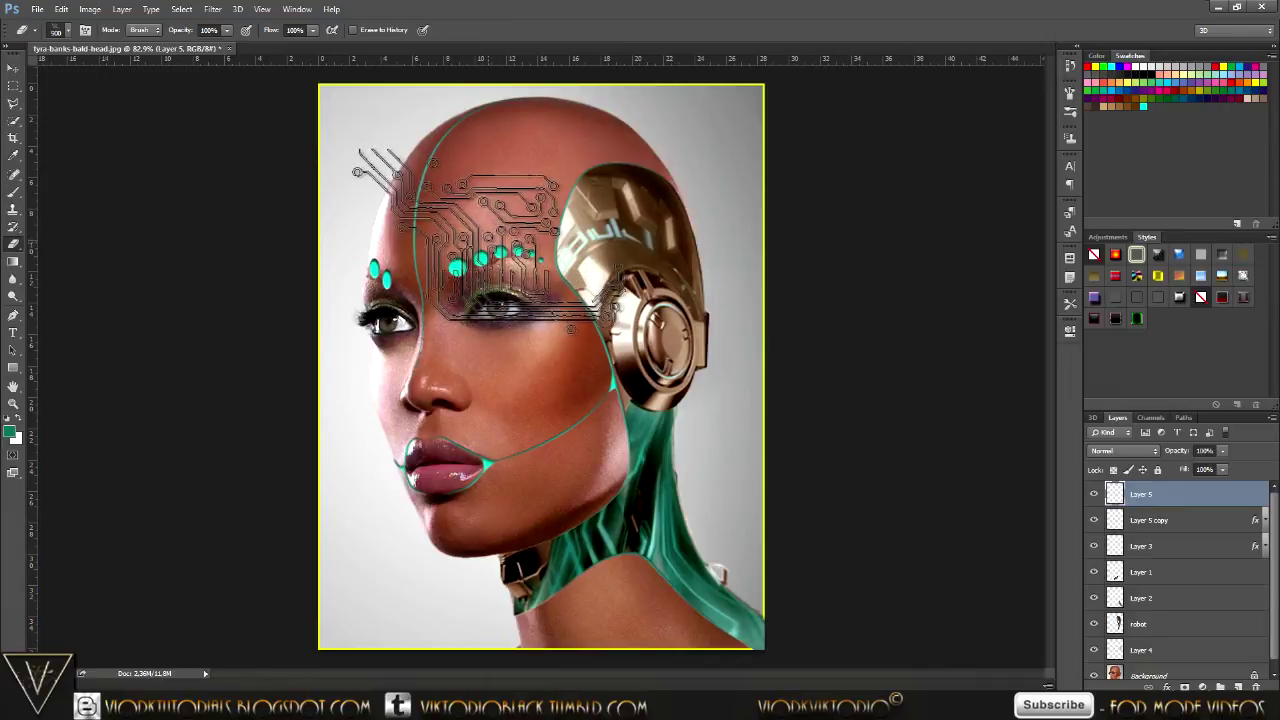
pyautogui.click(495, 237)
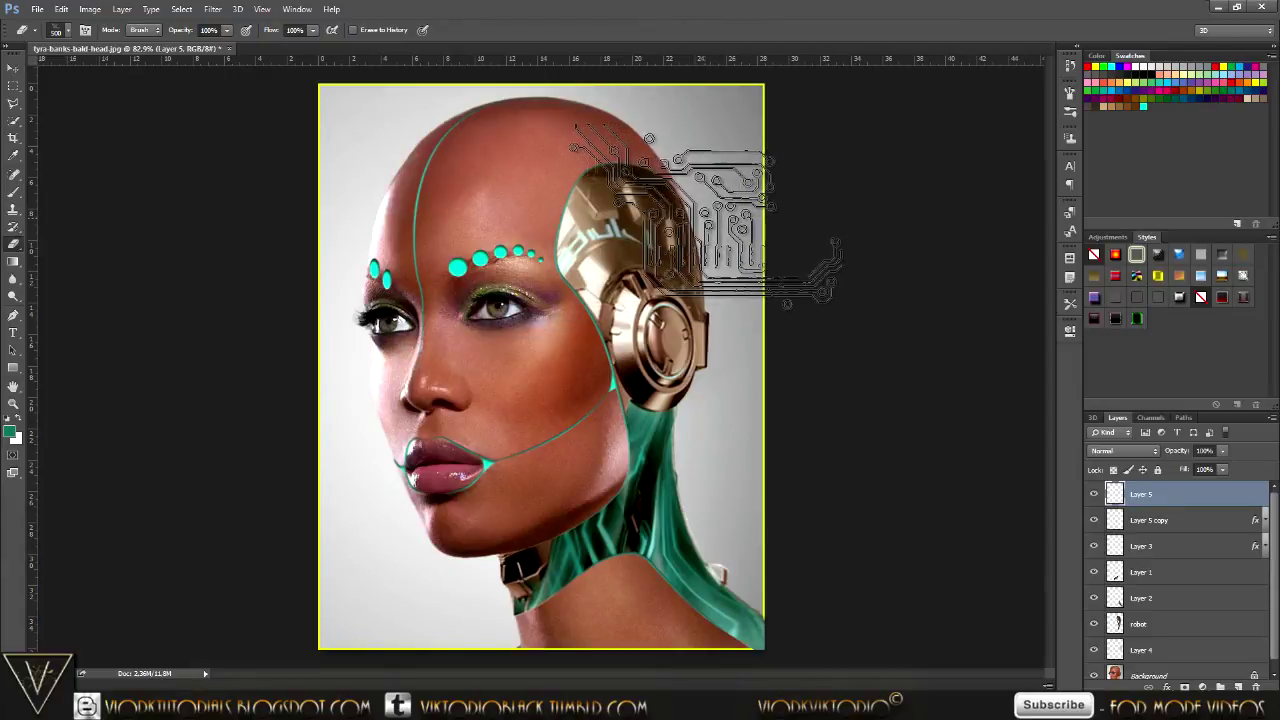
# Pick the 230 px circuit brush preset and stamp circuit patterns across the forehead.
pyautogui.click(13, 191)
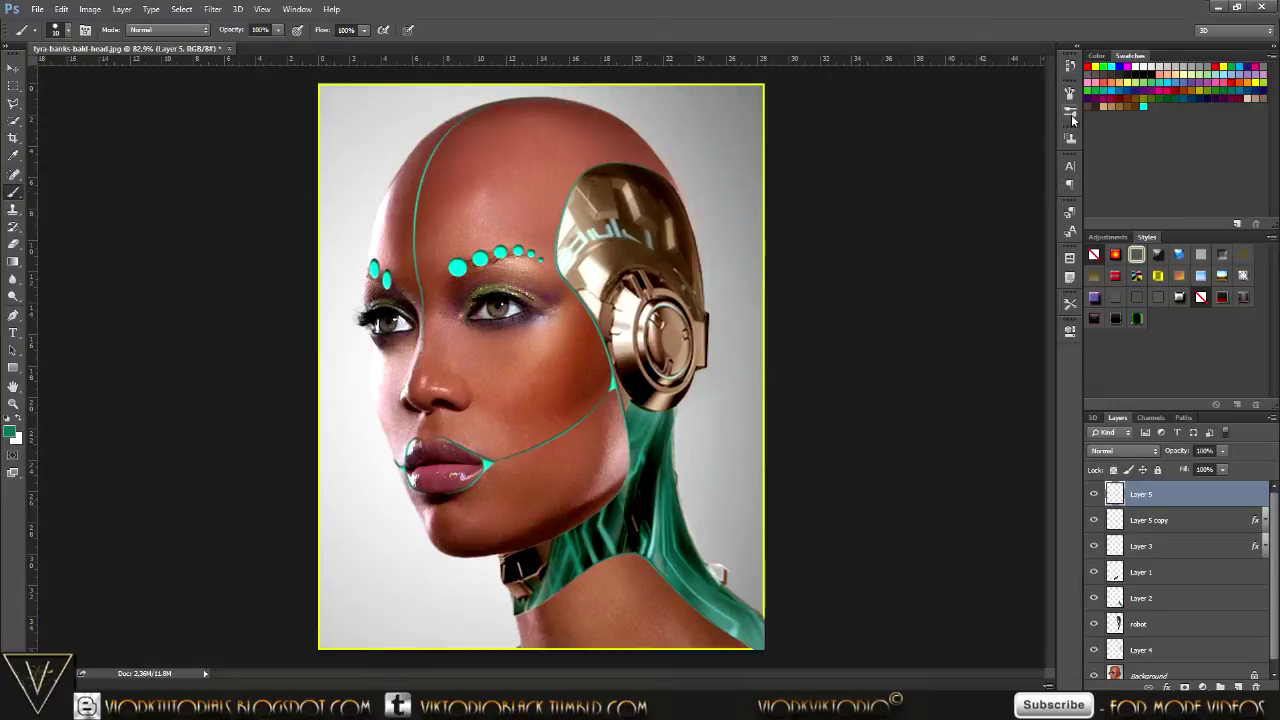
pyautogui.click(1070, 111)
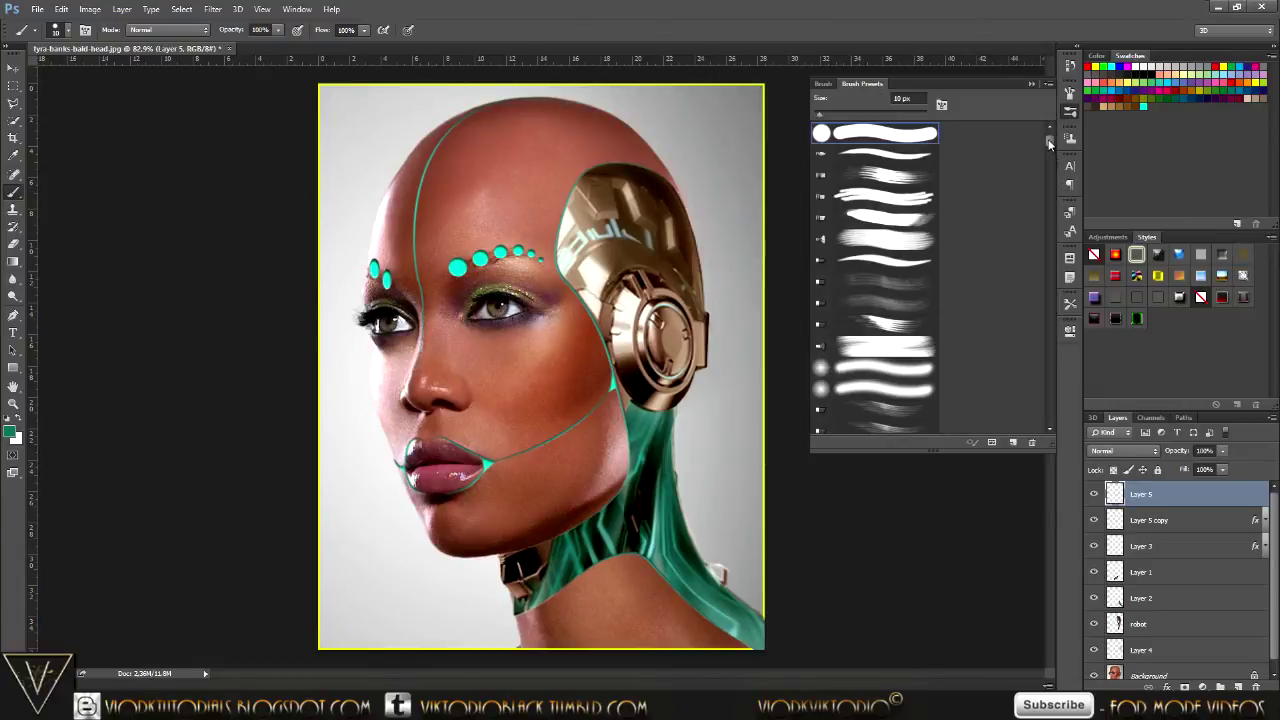
pyautogui.scroll(-2, 1049, 144)
pyautogui.click(1047, 420)
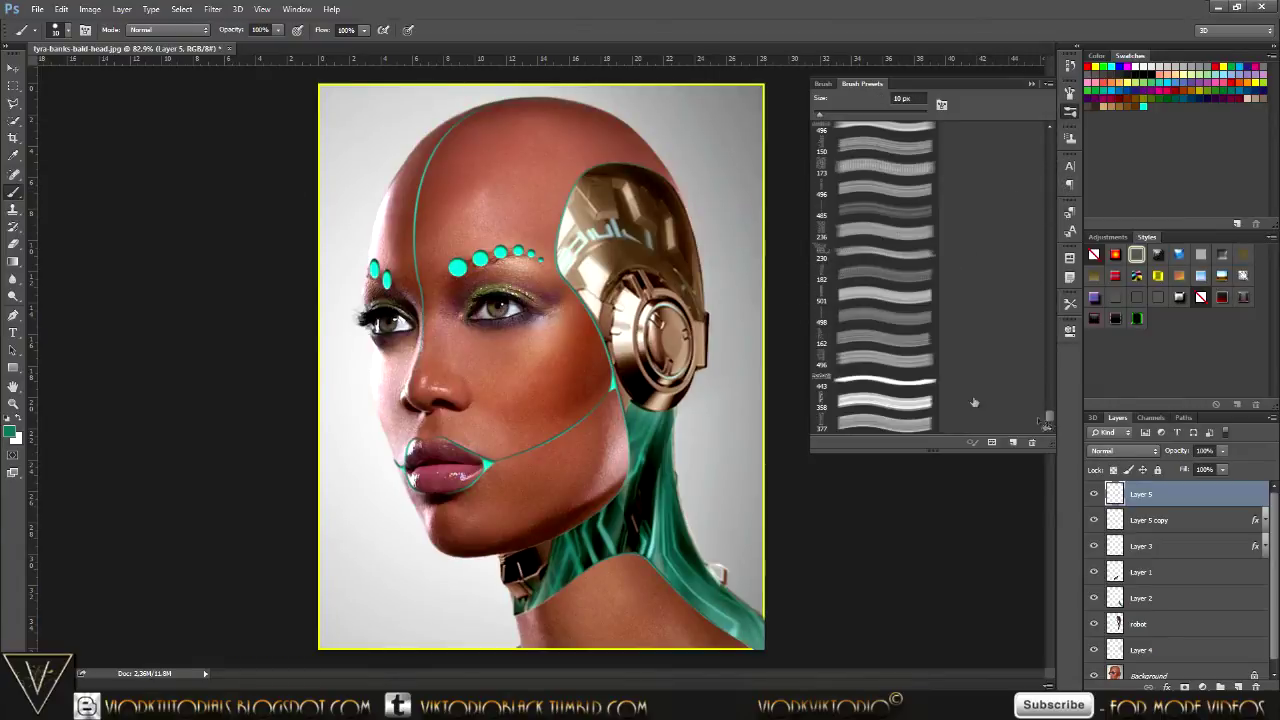
pyautogui.click(859, 258)
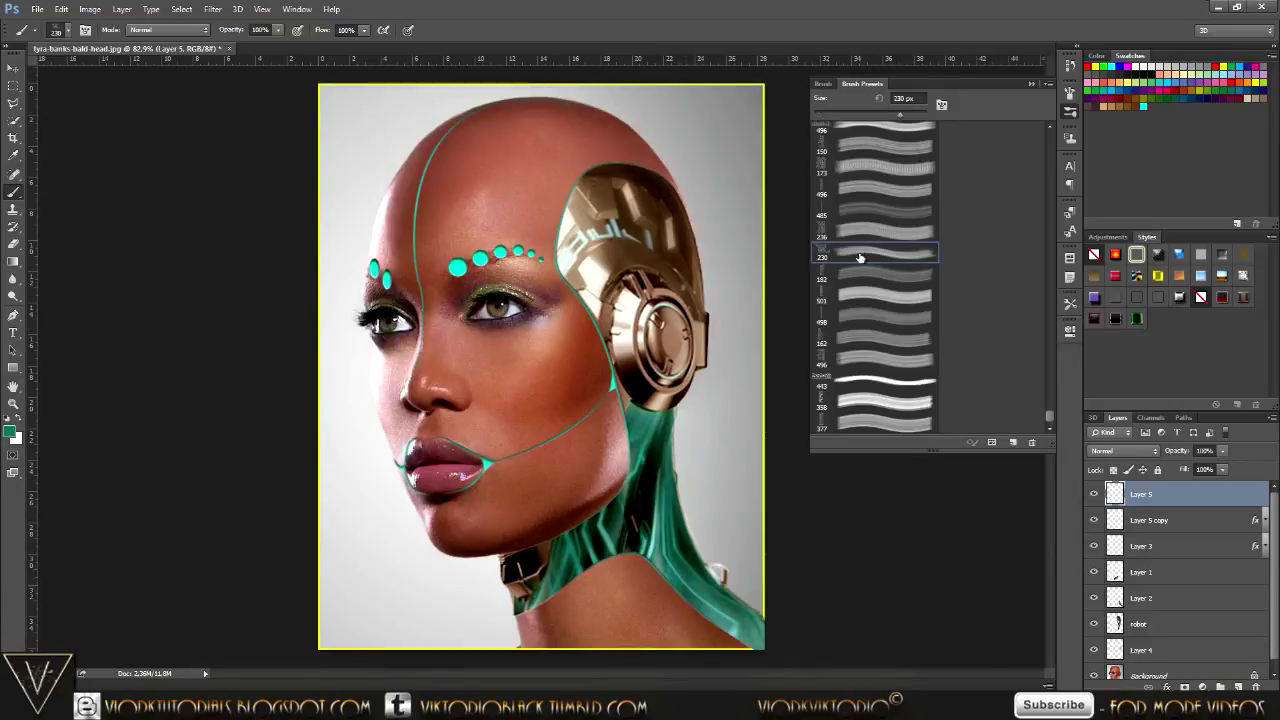
pyautogui.press('Return')
pyautogui.click(1031, 83)
pyautogui.click(529, 263)
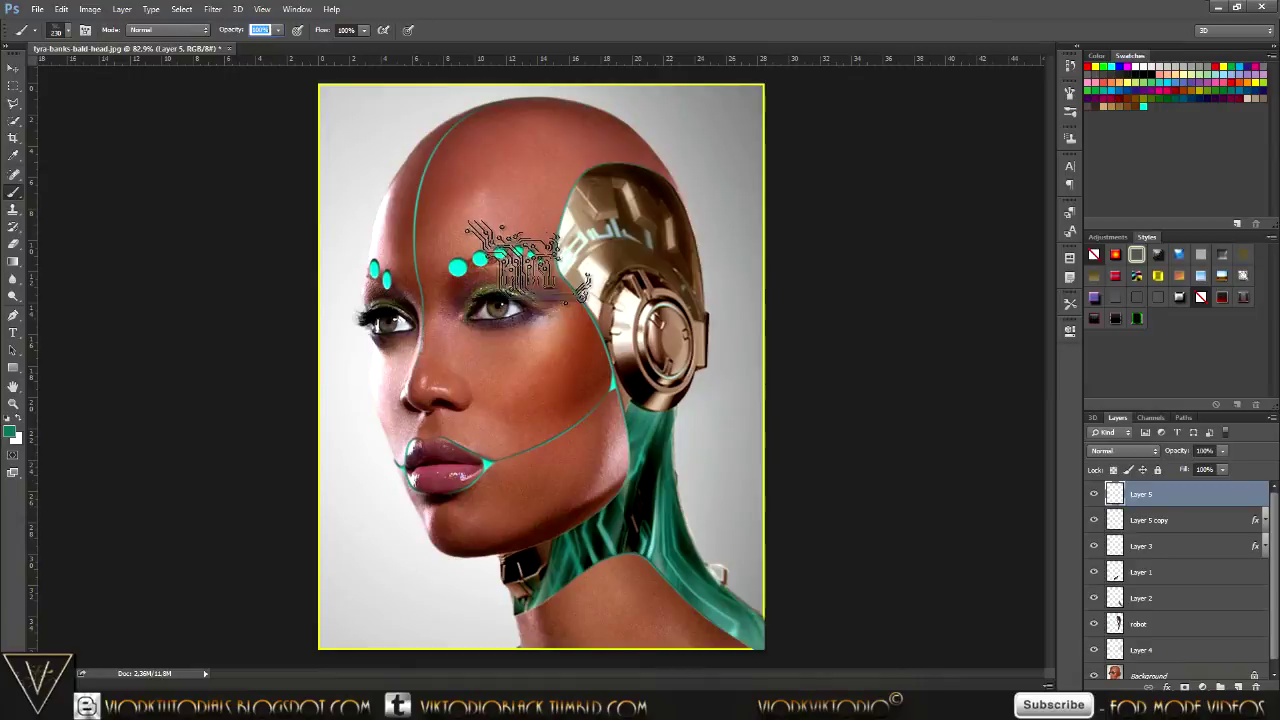
pyautogui.click(512, 270)
pyautogui.click(478, 255)
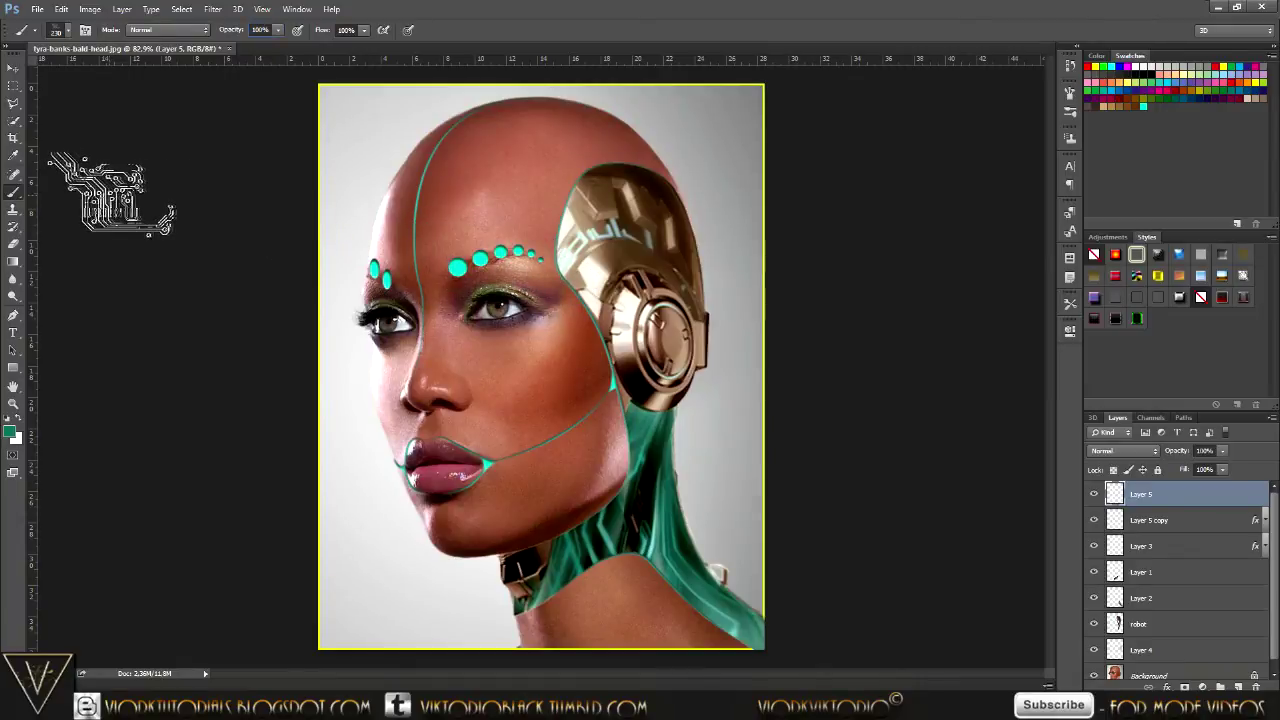
# Enlarge the circuit brush to 500 px and stamp over the forehead and left edge.
pyautogui.press(']')
pyautogui.press(']')
pyautogui.press(']')
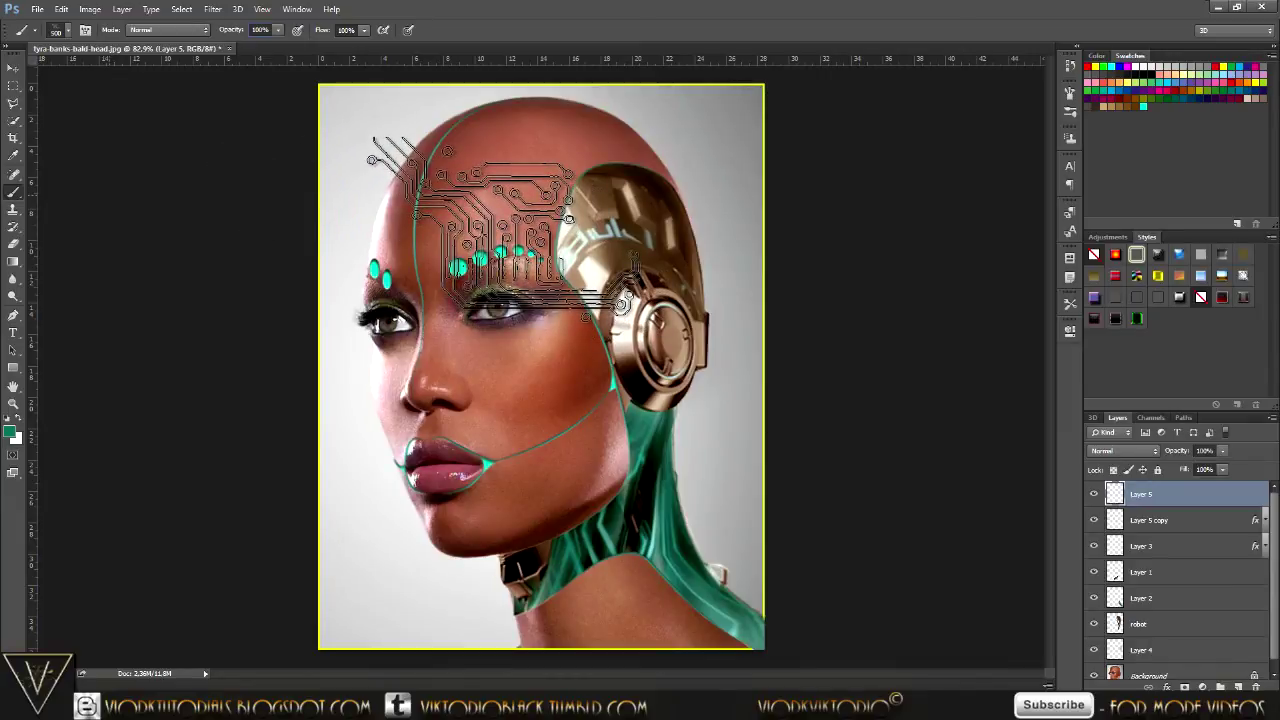
pyautogui.click(505, 230)
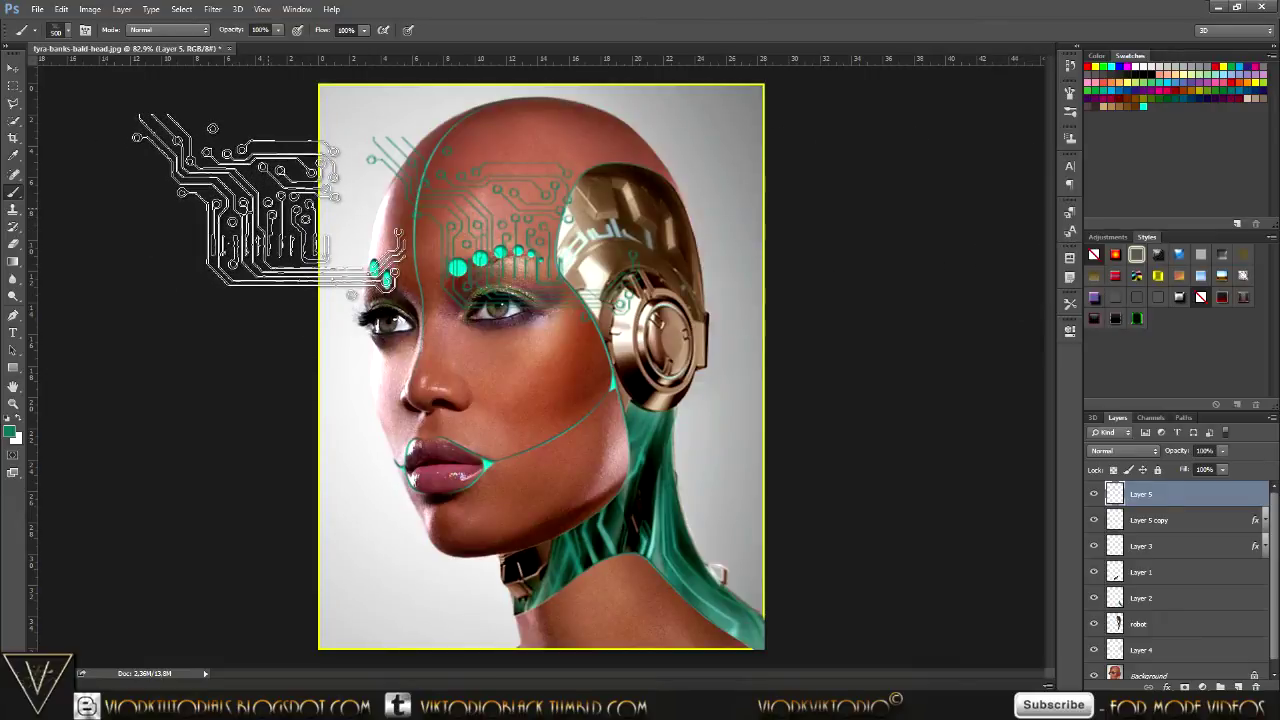
pyautogui.click(271, 206)
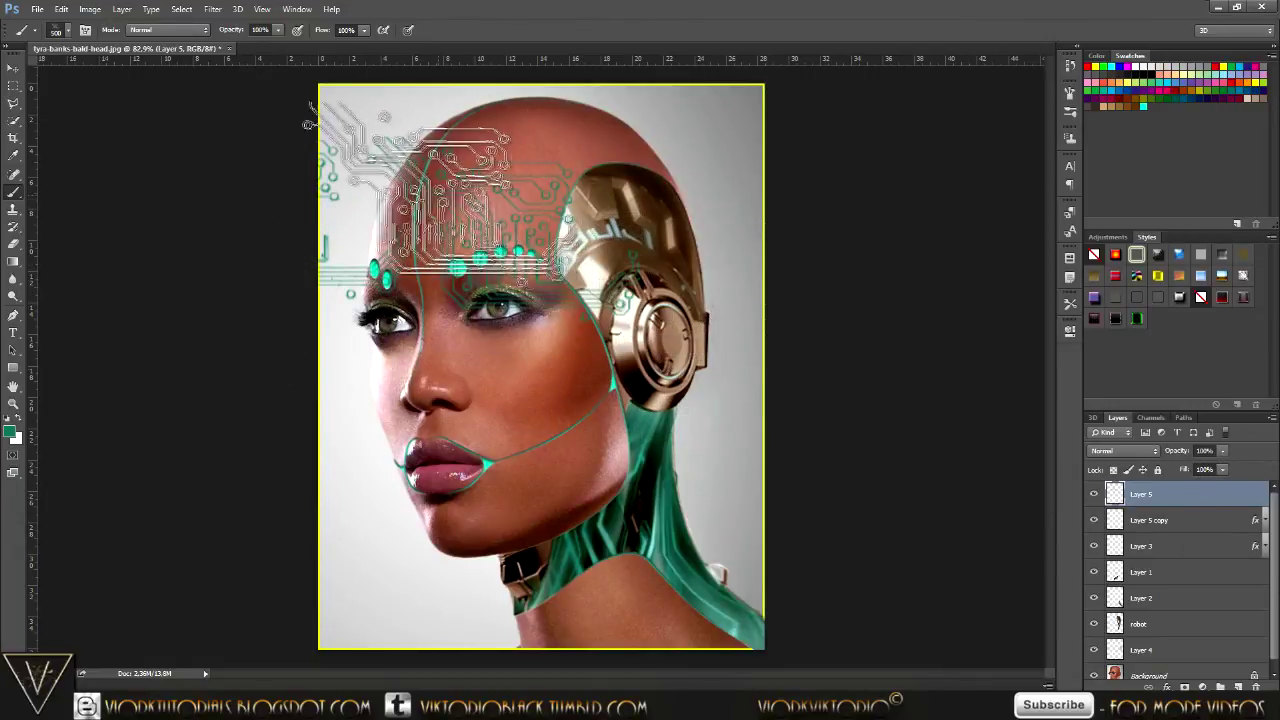
pyautogui.click(480, 230)
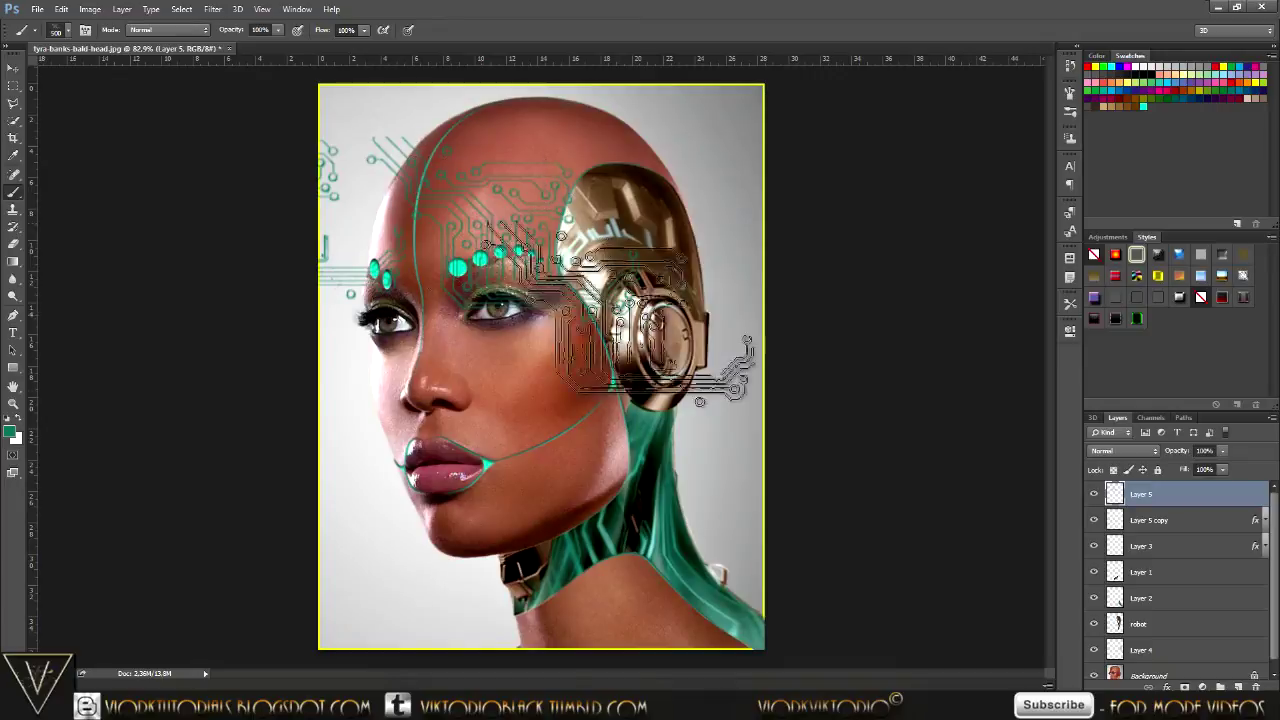
pyautogui.keyDown('alt'); pyautogui.click(1208, 503); pyautogui.keyUp('alt')
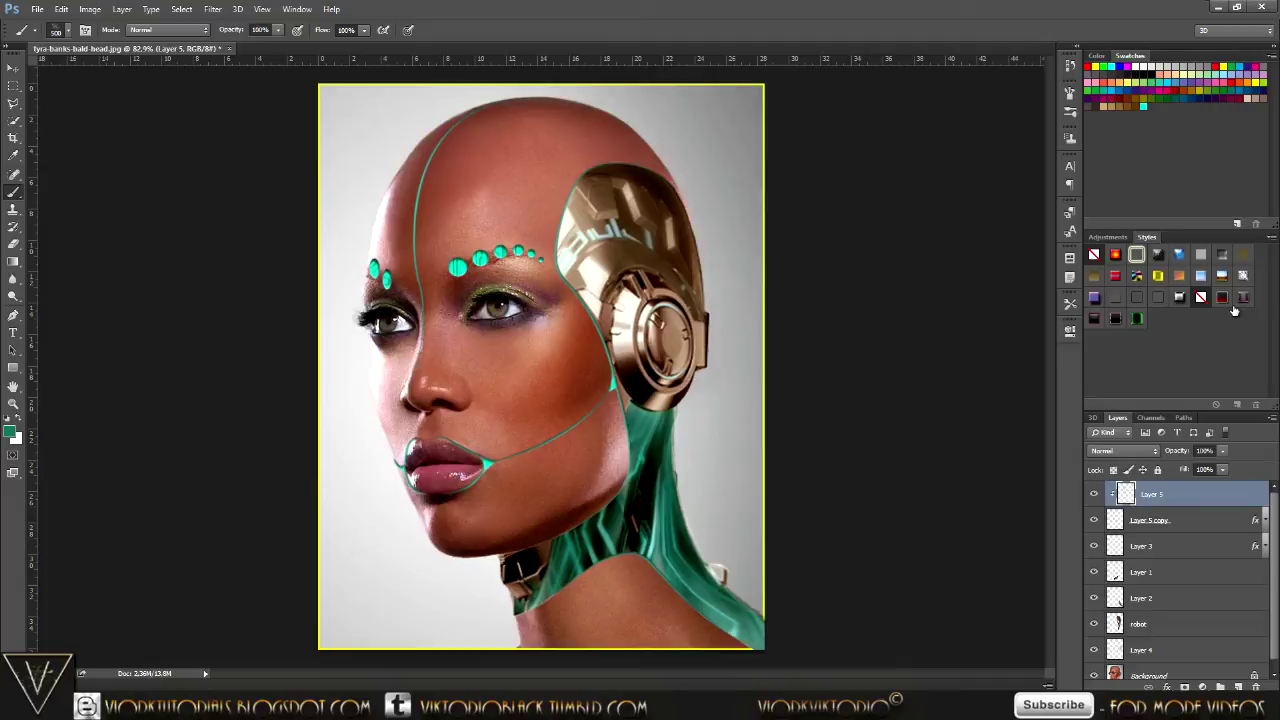
# Make Layer 5's circuit pattern a clipping mask on the layer below, hiding the forehead lines.
pyautogui.scroll(-1, 1254, 567)
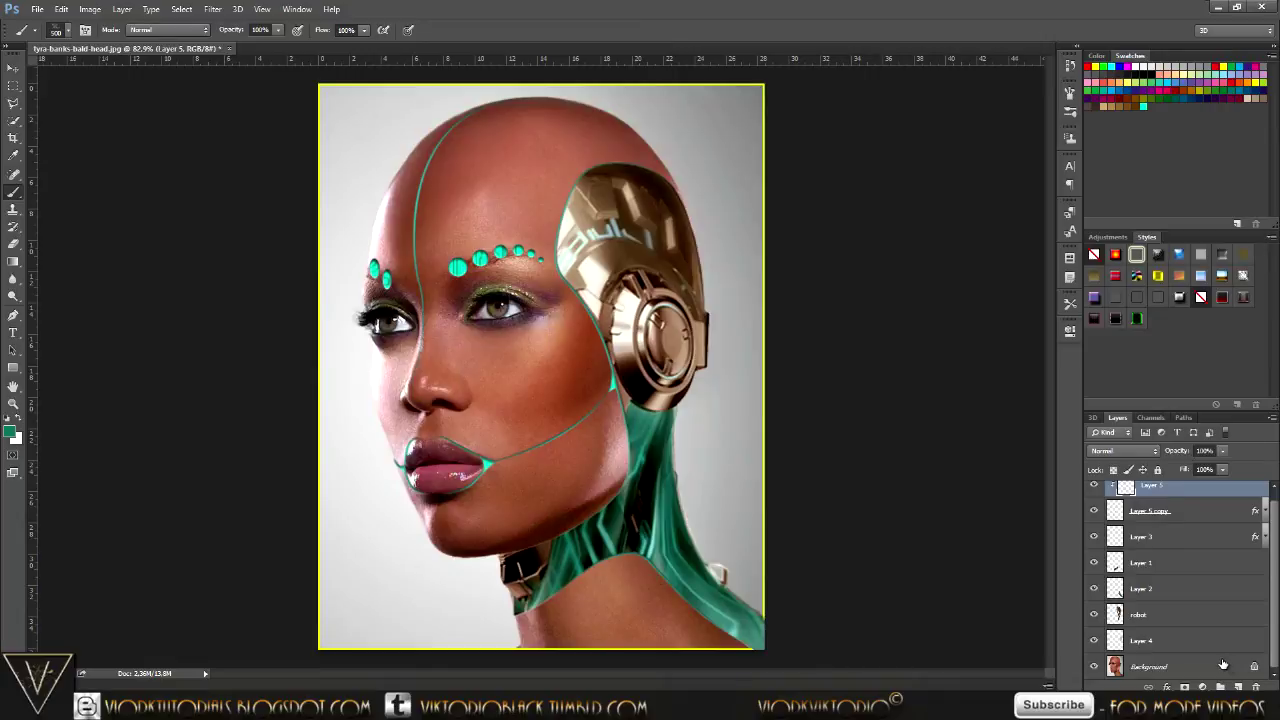
# Duplicate the Background layer and select the Dodge tool.
pyautogui.moveTo(1222, 664); pyautogui.dragTo(1238, 686)
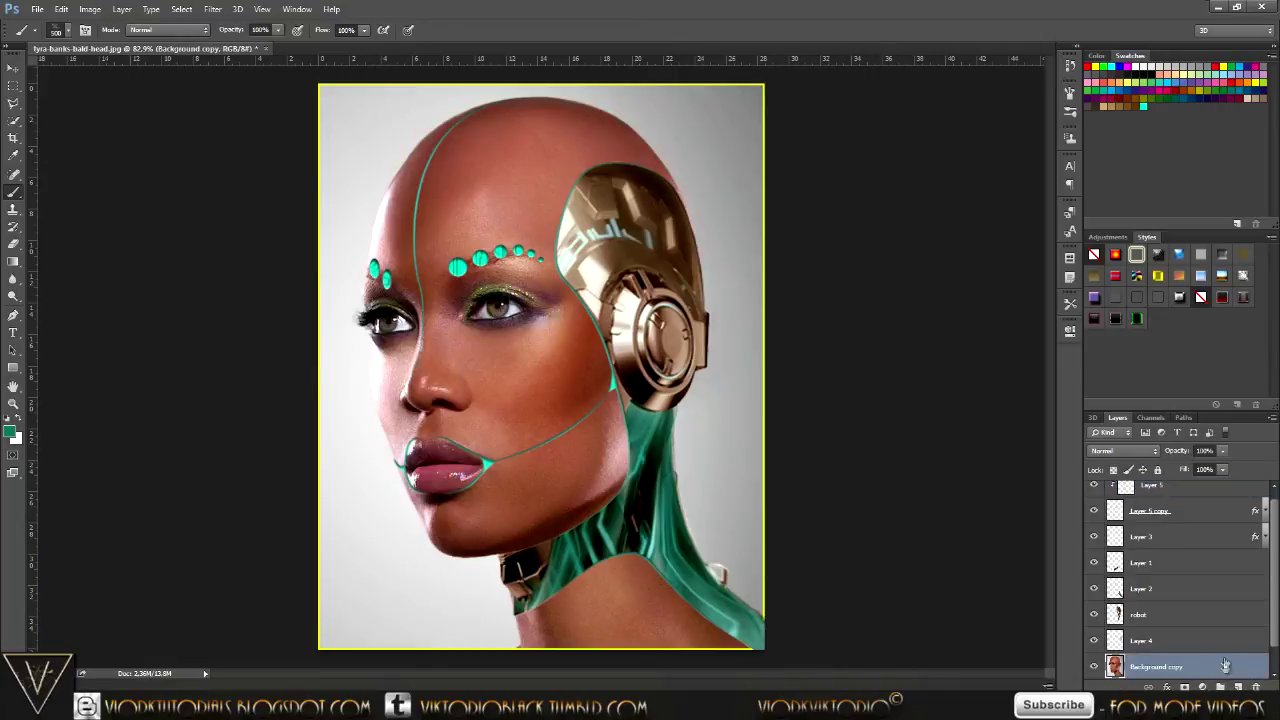
pyautogui.scroll(-1, 1225, 667)
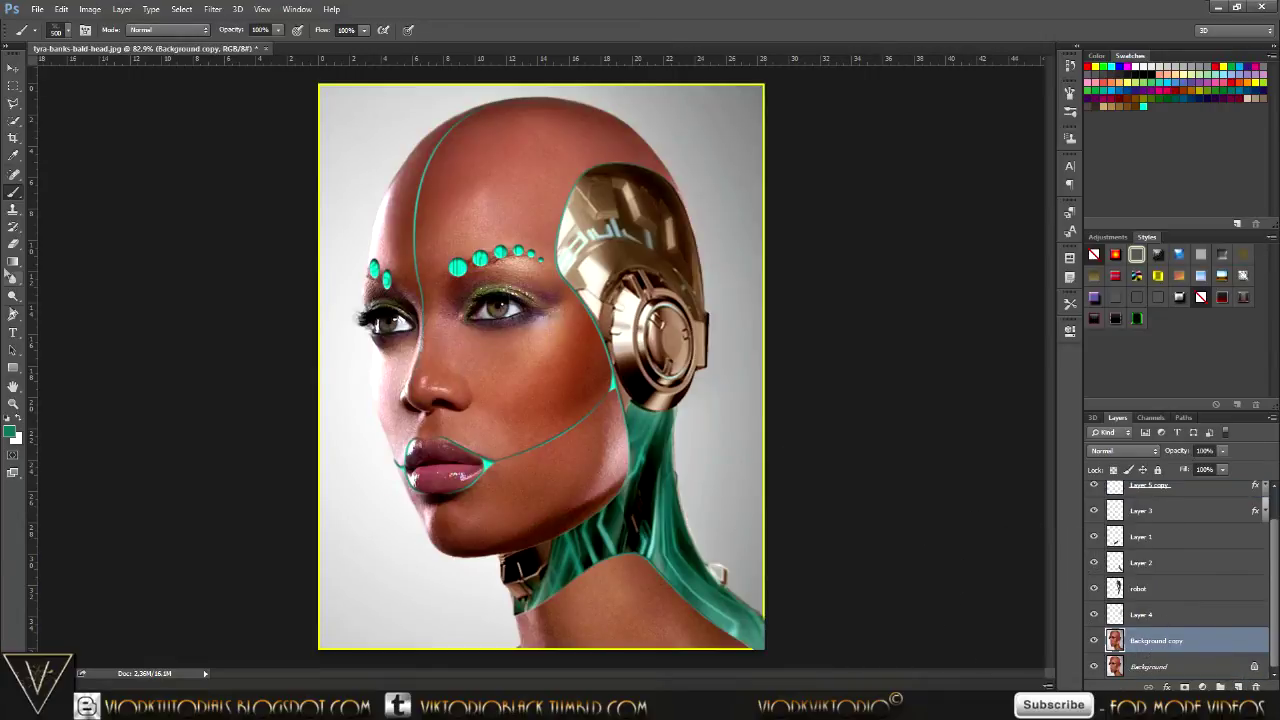
pyautogui.click(14, 296)
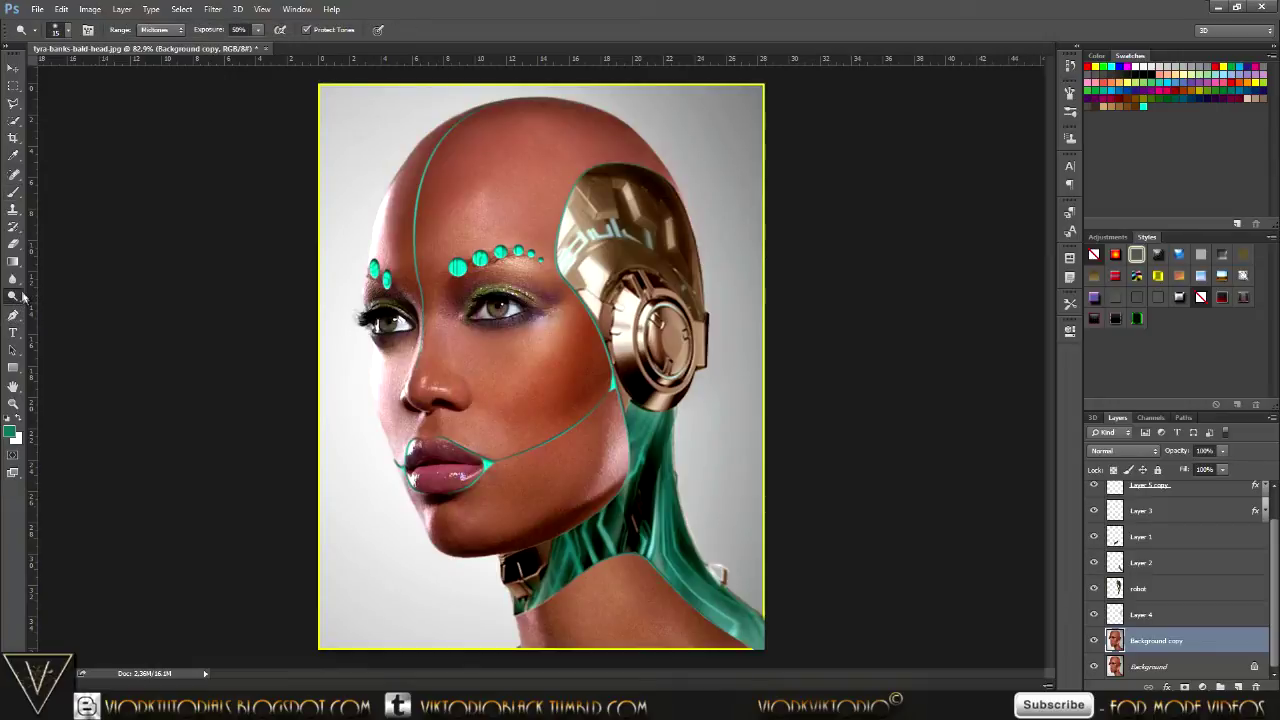
pyautogui.rightClick(12, 297)
pyautogui.click(57, 296)
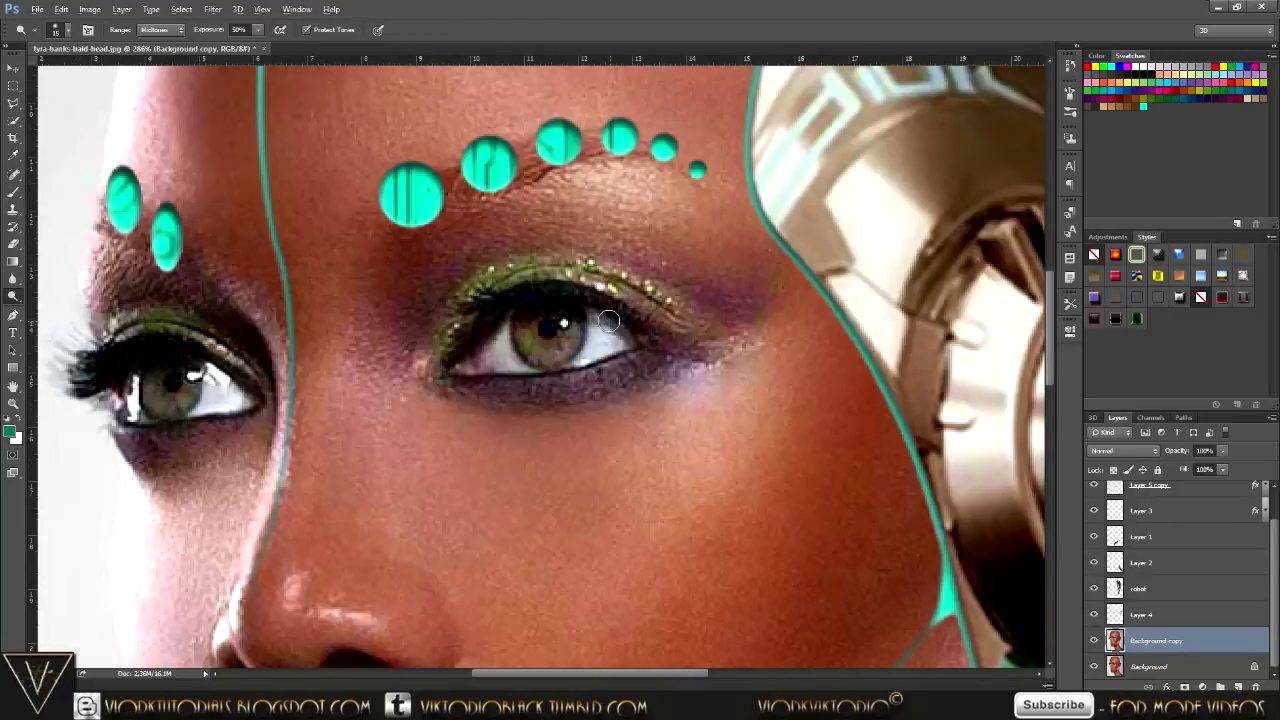
pyautogui.scroll(2, 482, 297)
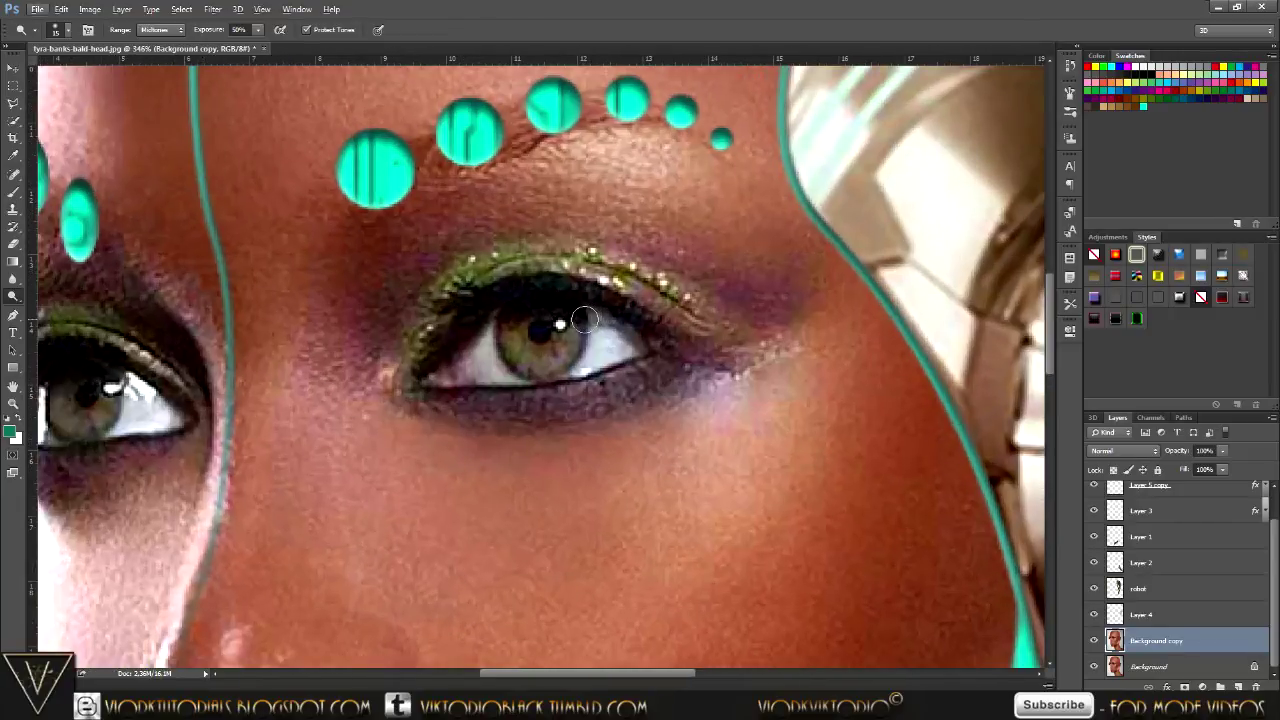
# Dodge the irises of both eyes to brighten them, then zoom back out.
pyautogui.moveTo(523, 314)
pyautogui.mouseDown()
pyautogui.moveTo(566, 330)
pyautogui.moveTo(537, 361)
pyautogui.moveTo(517, 340)
pyautogui.moveTo(563, 344)
pyautogui.mouseUp()
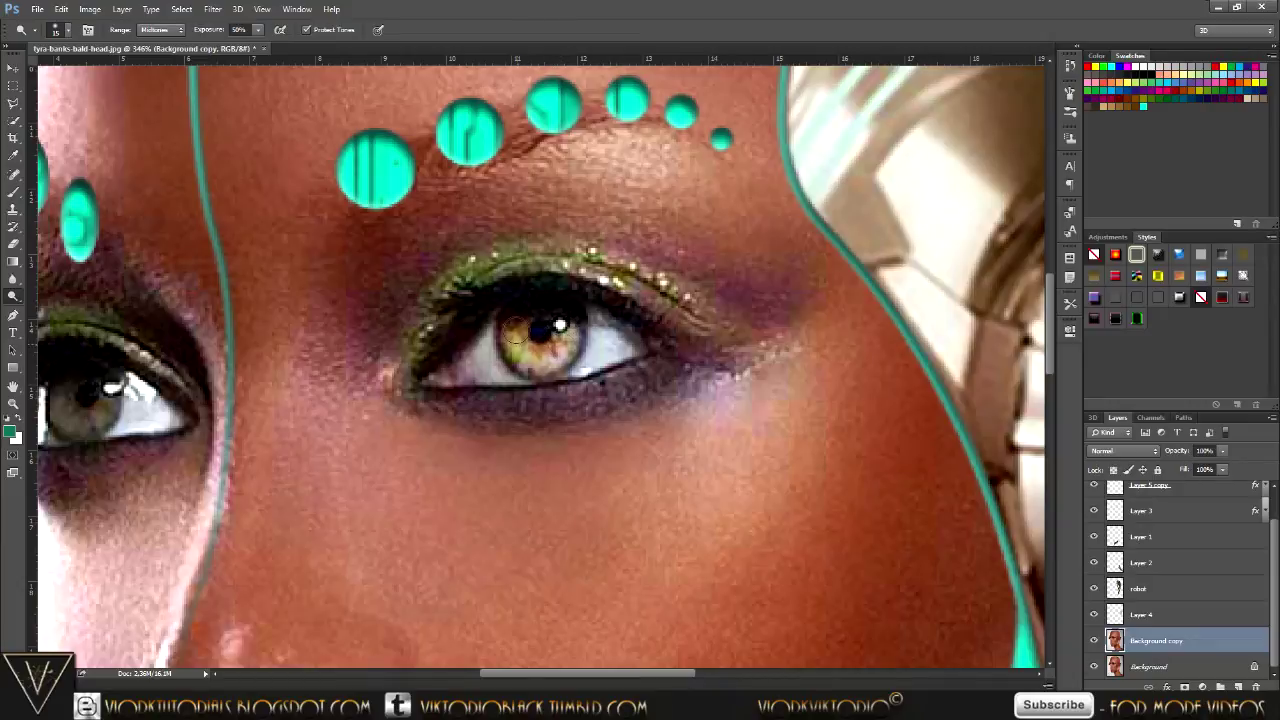
pyautogui.moveTo(650, 677); pyautogui.dragTo(628, 677)
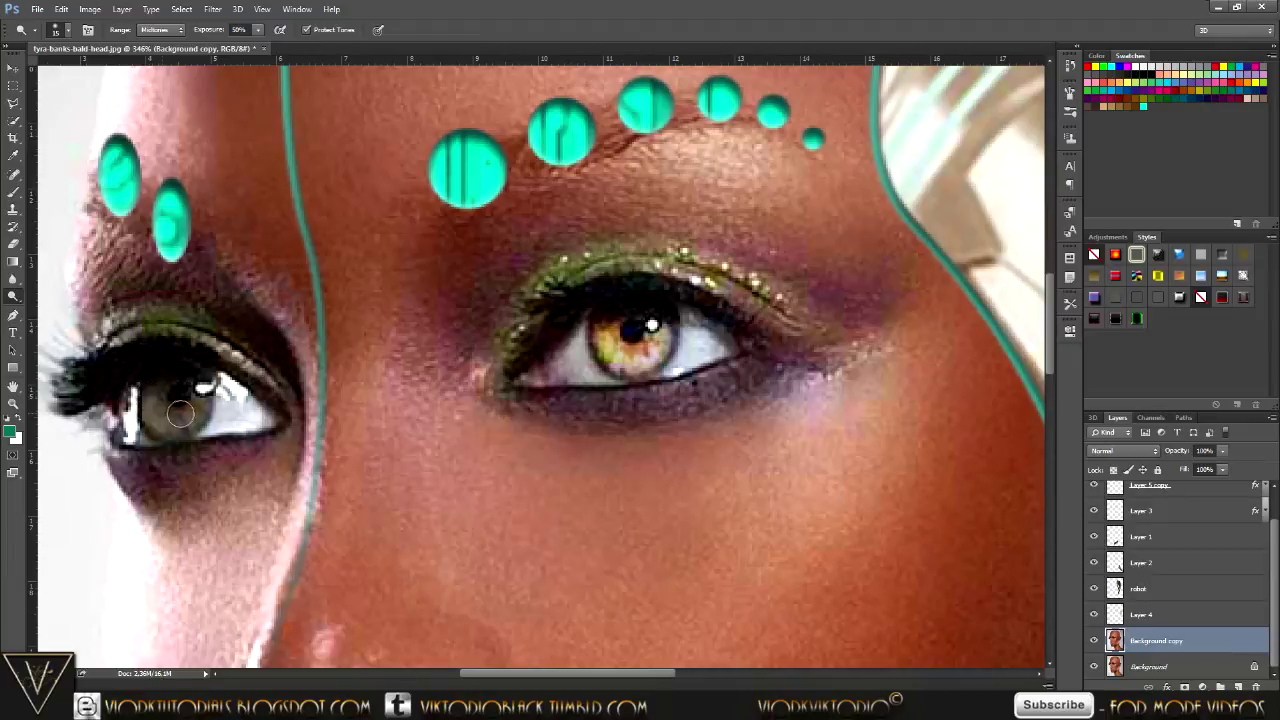
pyautogui.moveTo(160, 387)
pyautogui.mouseDown()
pyautogui.moveTo(155, 413)
pyautogui.moveTo(201, 398)
pyautogui.moveTo(238, 406)
pyautogui.mouseUp()
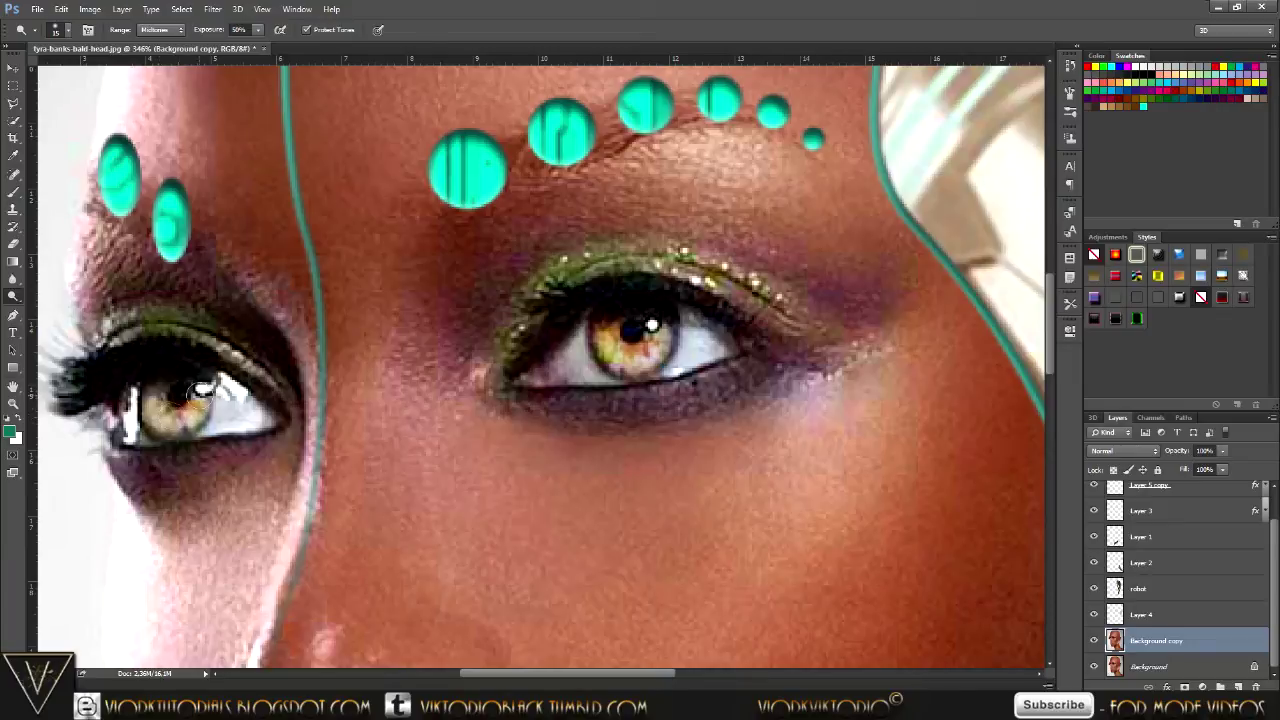
pyautogui.scroll(-2, 375, 446)
pyautogui.scroll(-2, 370, 446)
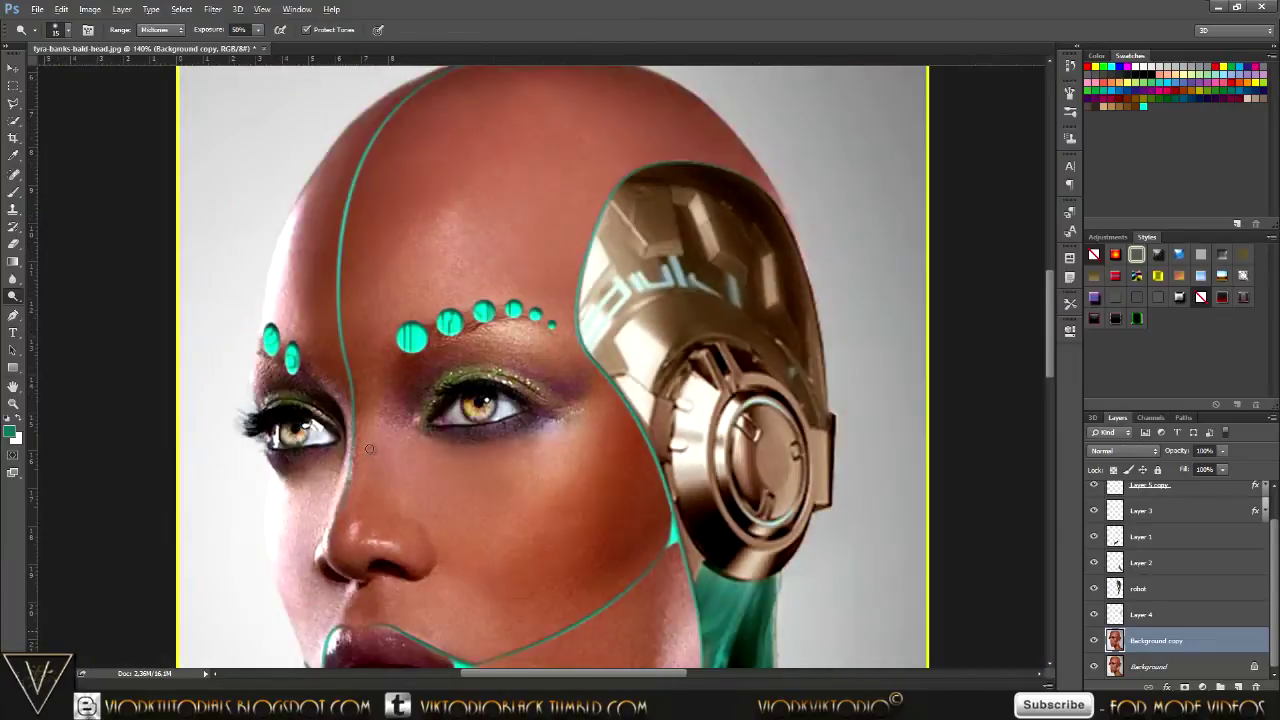
pyautogui.scroll(-2, 367, 446)
pyautogui.scroll(-1, 367, 446)
pyautogui.scroll(-1, 362, 446)
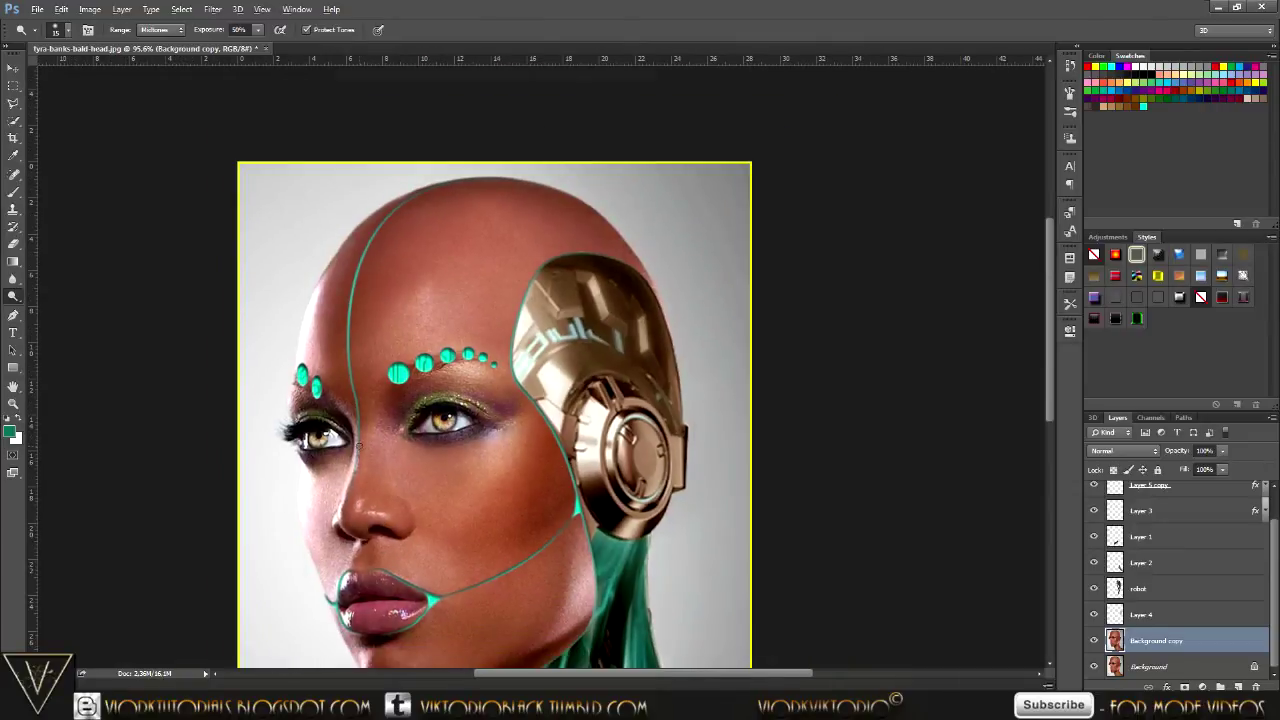
pyautogui.scroll(-1, 356, 445)
pyautogui.press('alt')
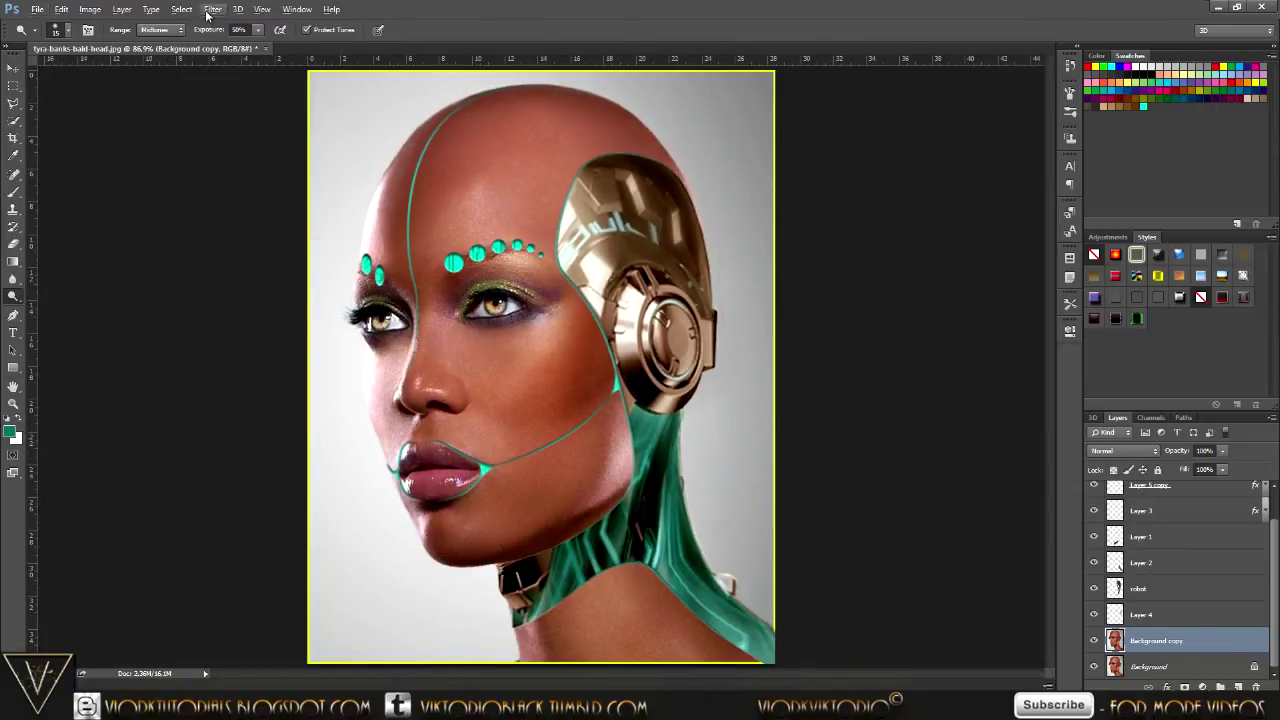
# Preview the Artistic Plastic Wrap filter in Filter Gallery (Highlight Strength 2, Detail 9, Smoothness 15).
pyautogui.click(208, 13)
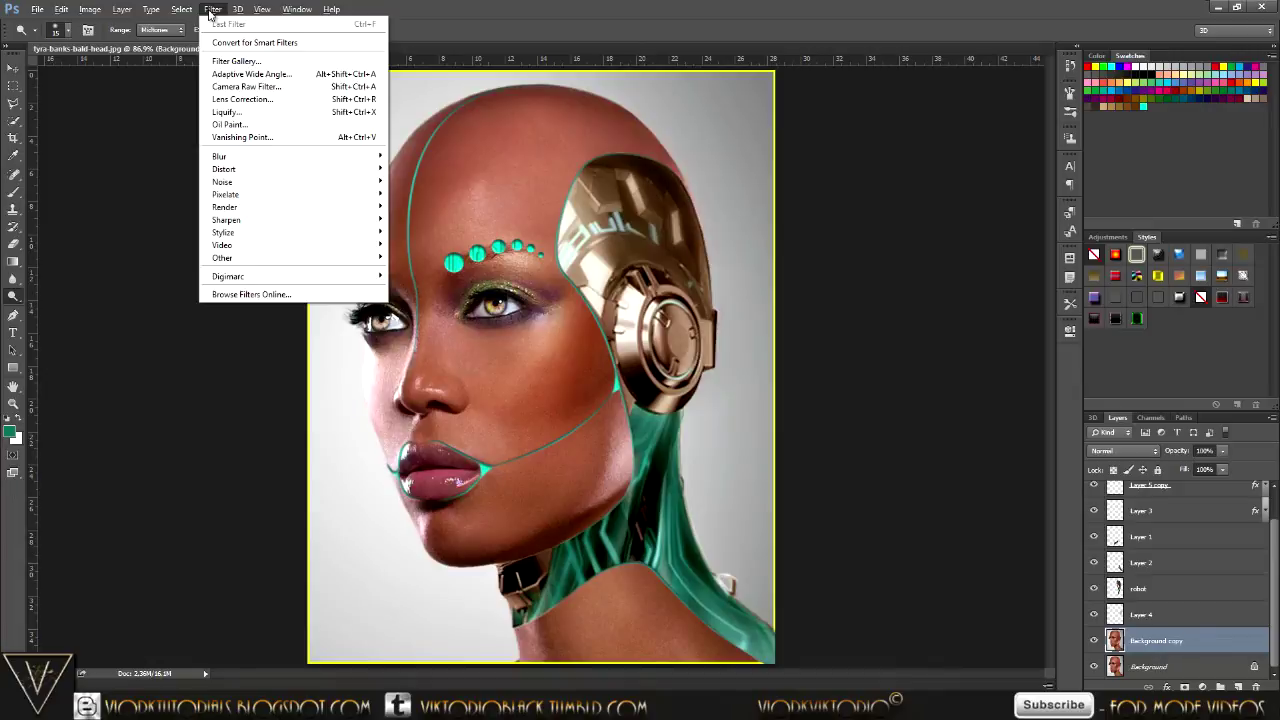
pyautogui.click(224, 62)
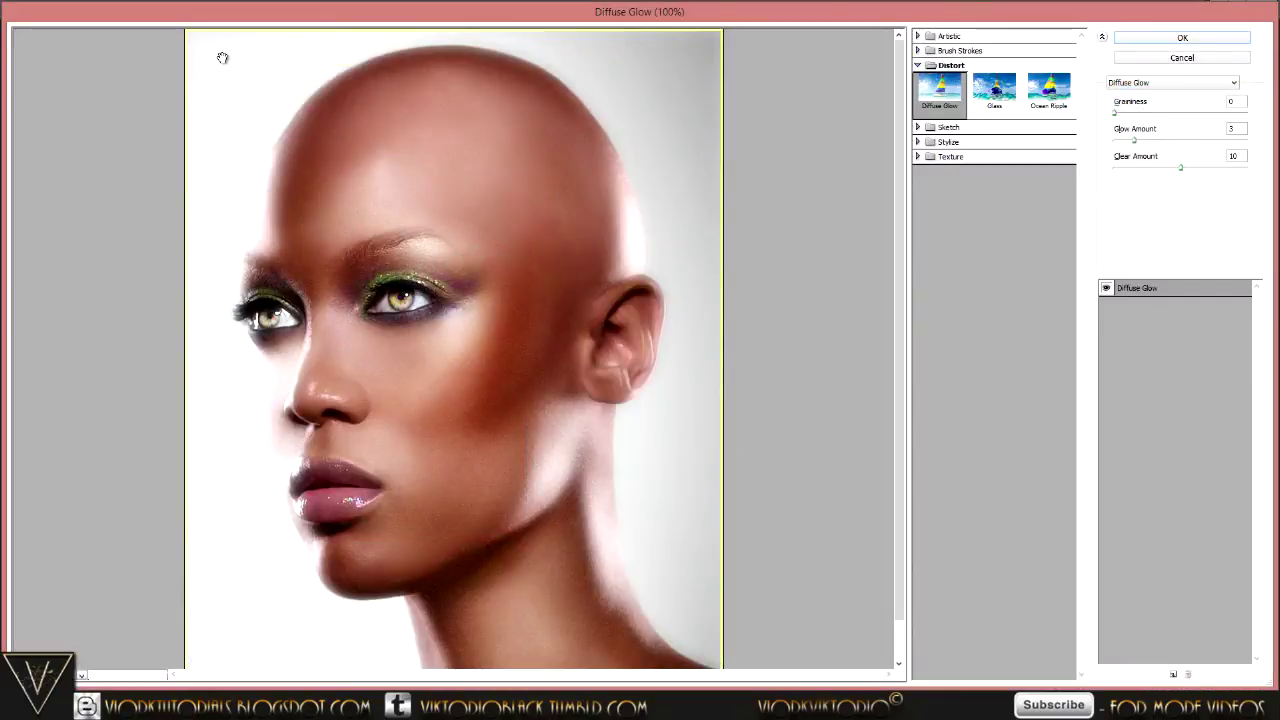
pyautogui.click(918, 65)
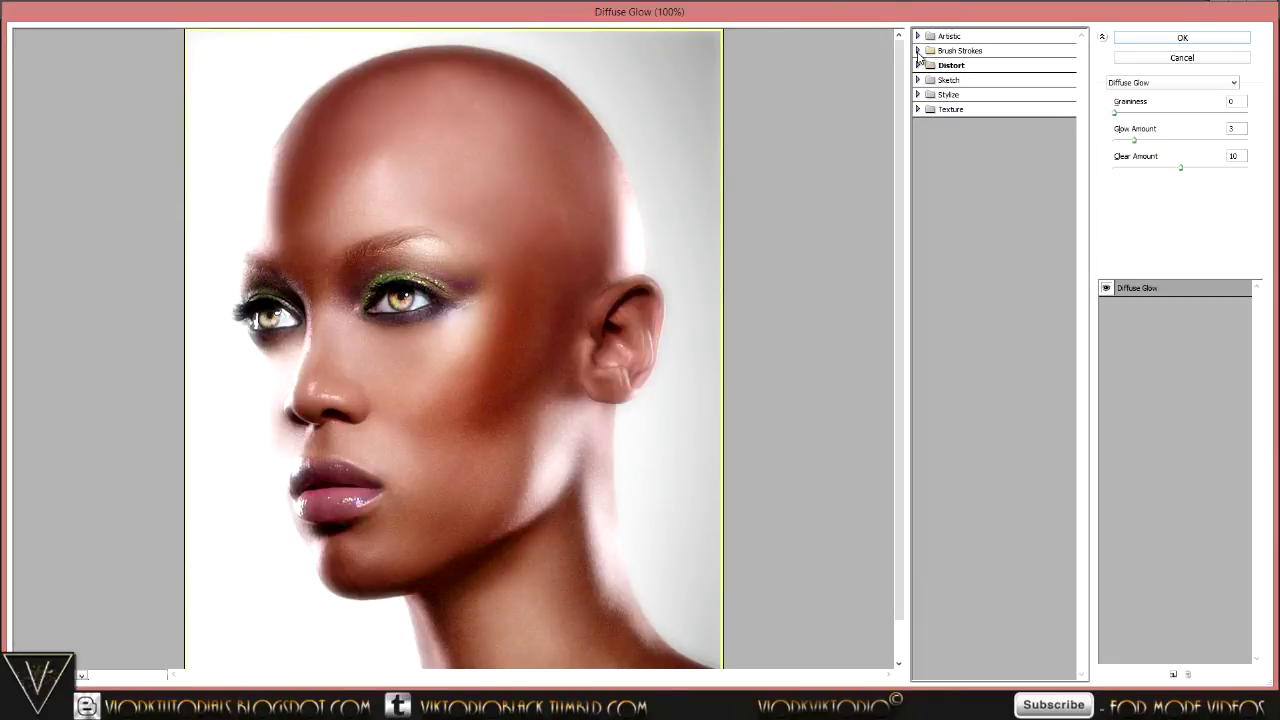
pyautogui.click(918, 36)
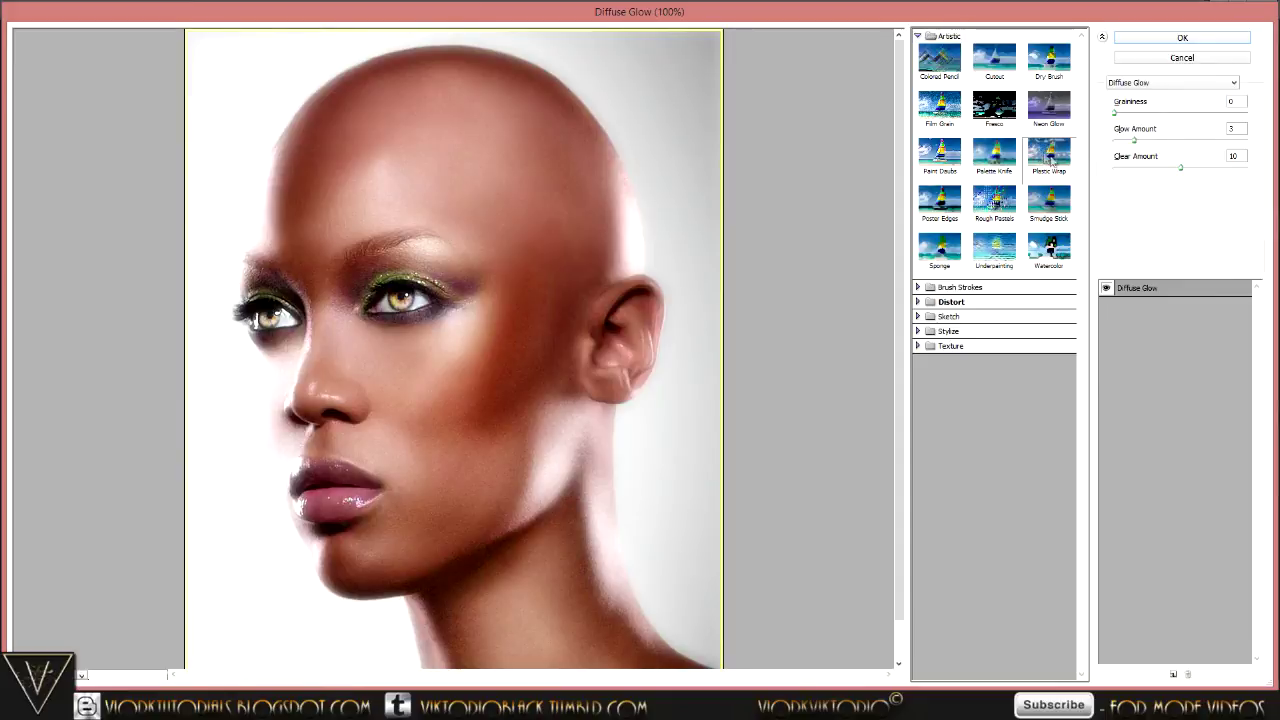
pyautogui.click(1044, 157)
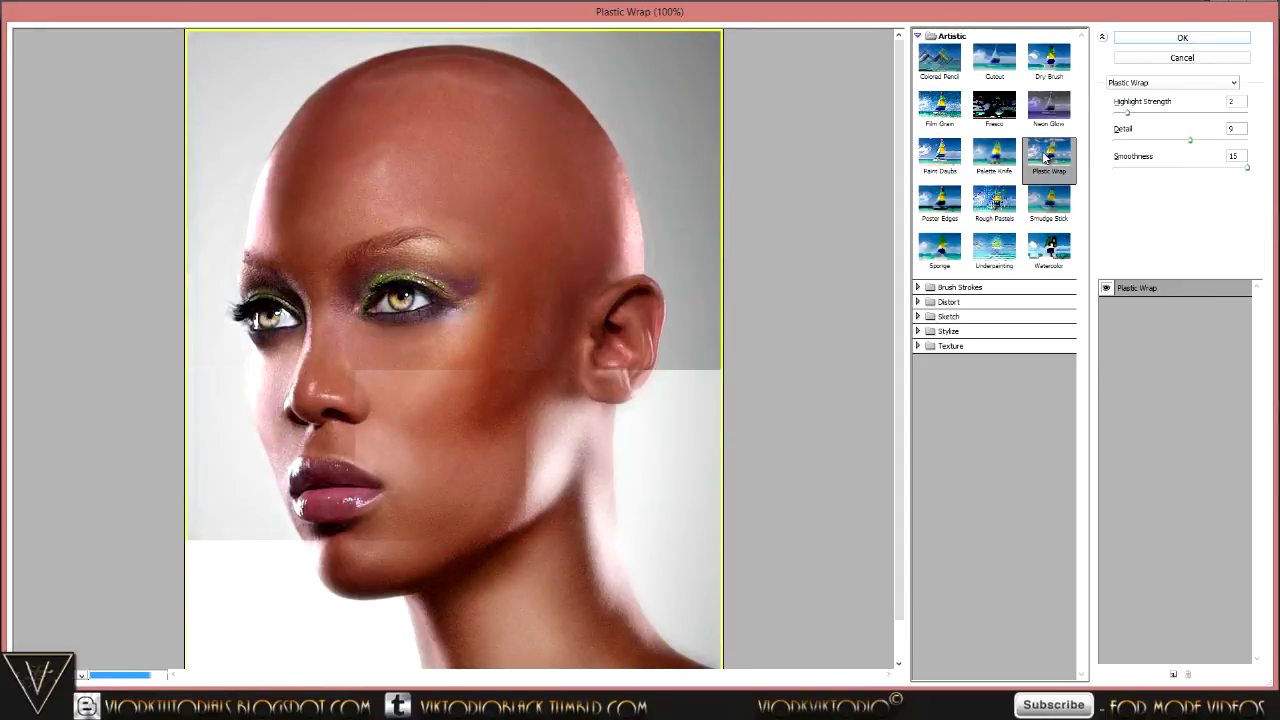
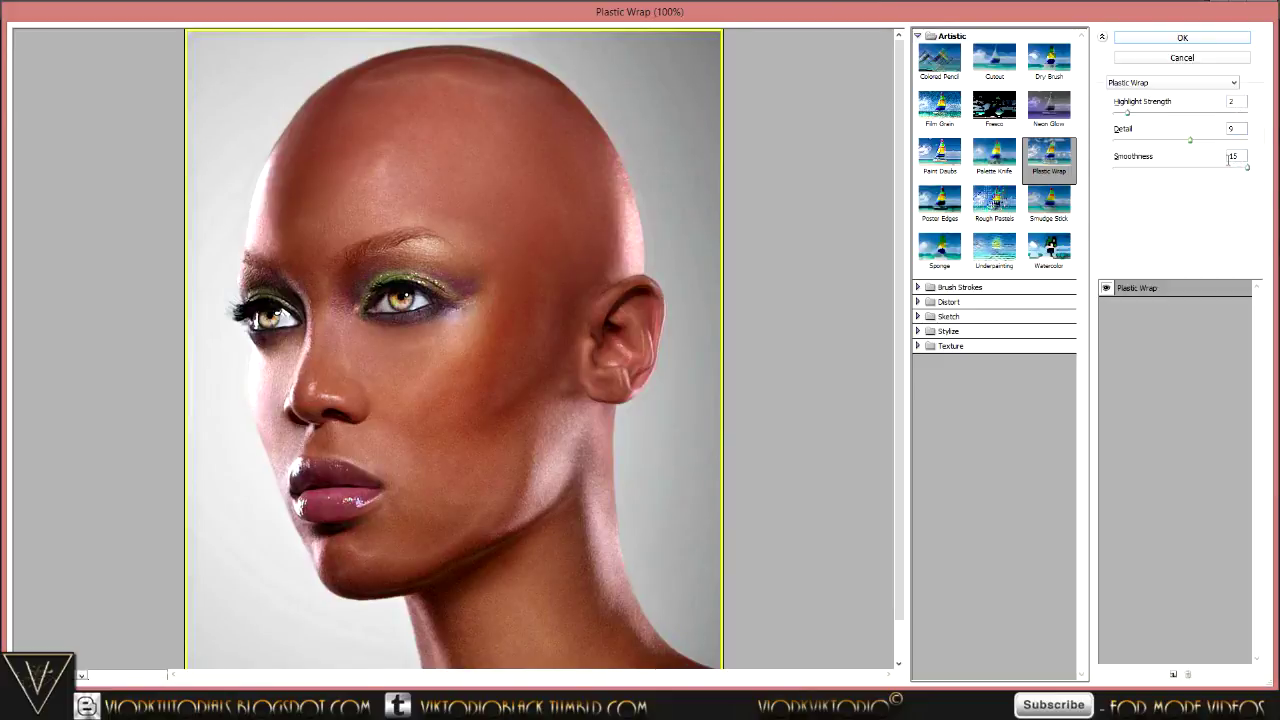
# Apply the Plastic Wrap filter, then duplicate Background copy as Background copy 2.
pyautogui.click(1157, 38)
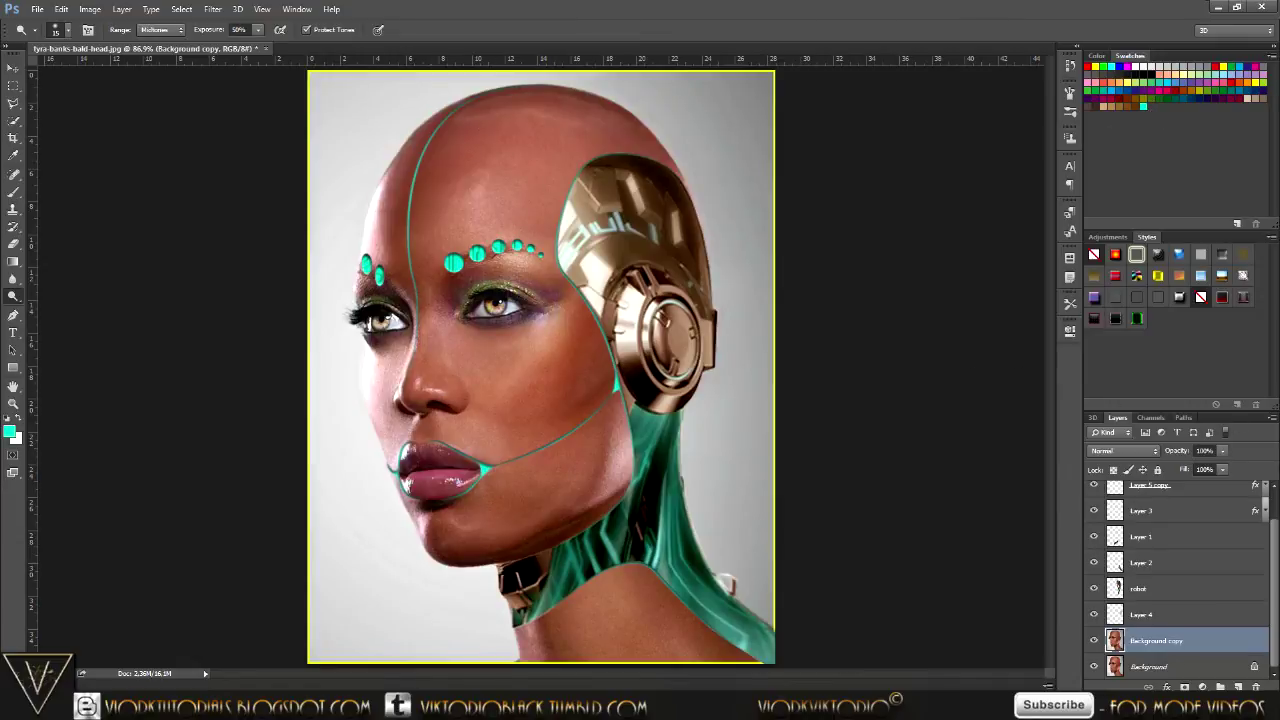
pyautogui.moveTo(1217, 640); pyautogui.dragTo(1238, 688)
# Swap the colours so cyan is the background colour and white the foreground.
pyautogui.click(213, 9)
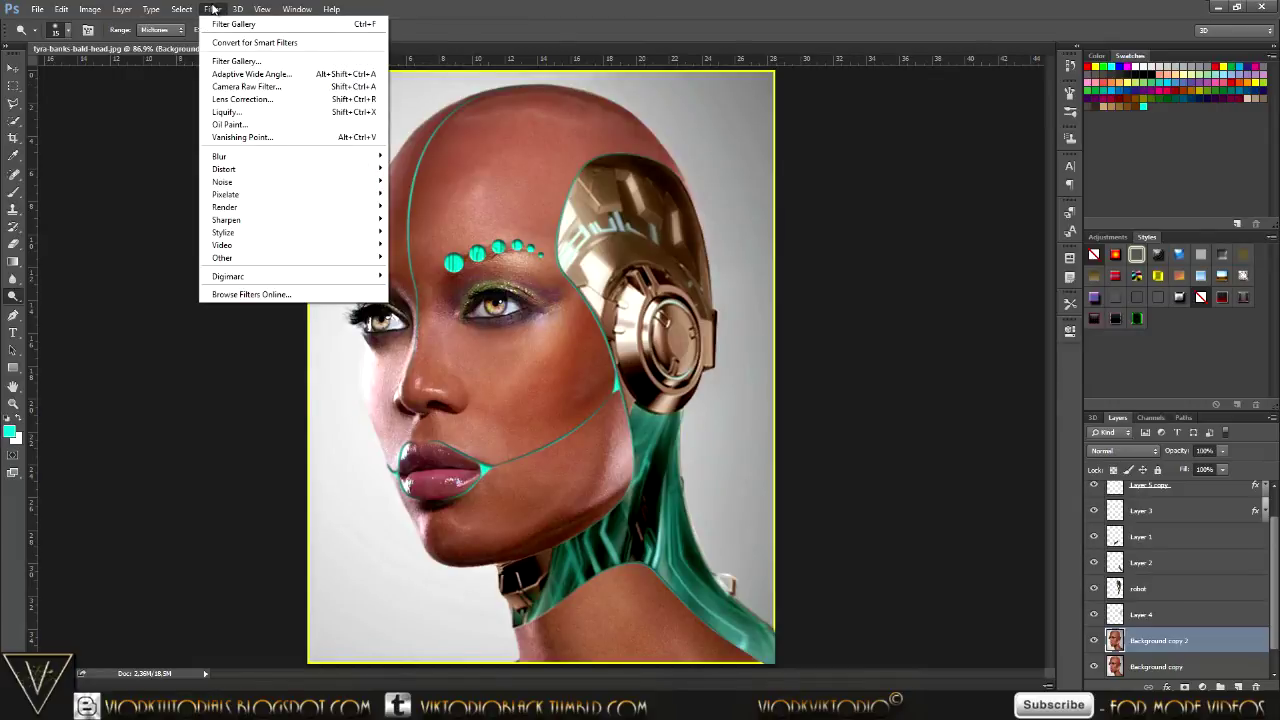
pyautogui.click(222, 61)
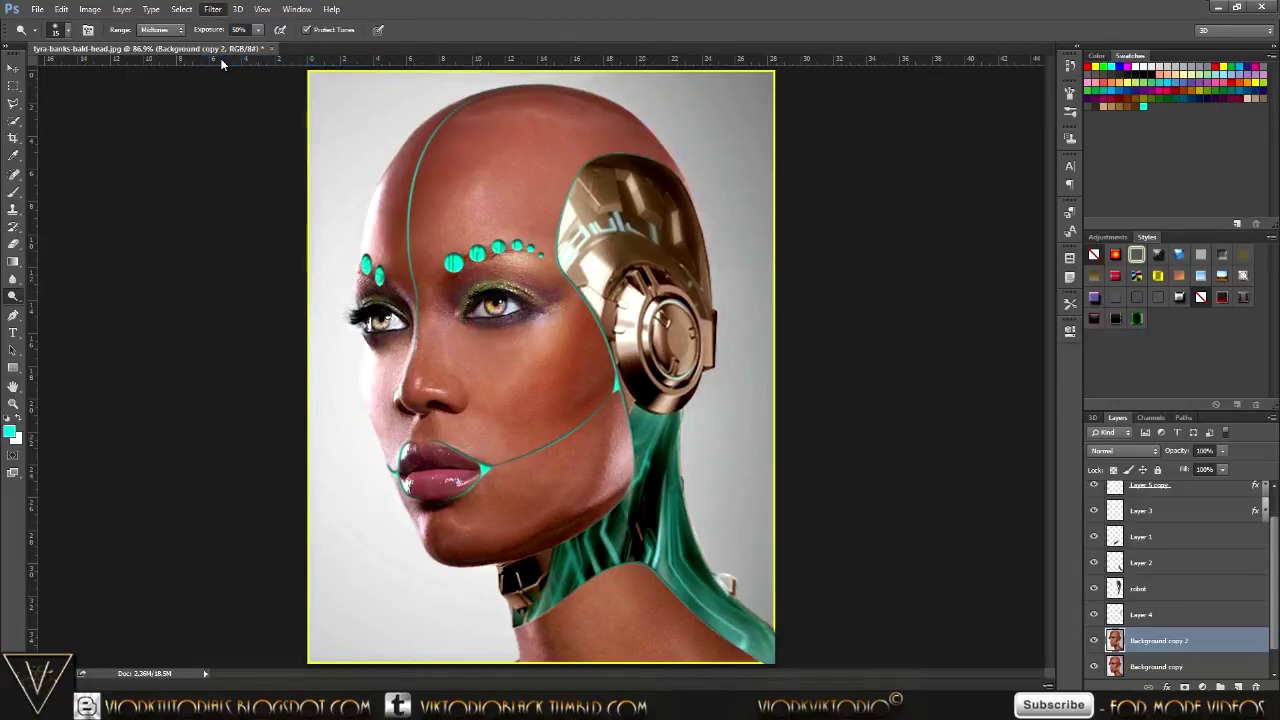
pyautogui.click(19, 424)
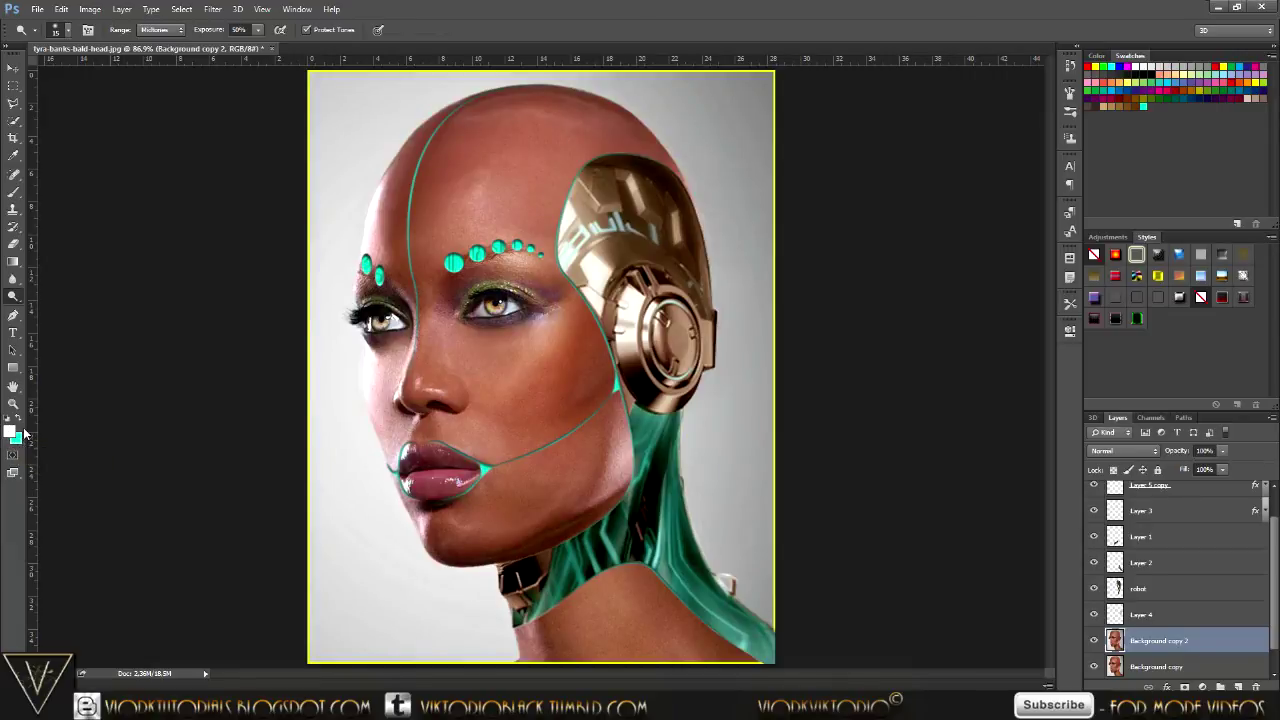
# Apply Distort > Diffuse Glow (Graininess 0, Glow 3, Clear 10) to Background copy 2.
pyautogui.click(212, 9)
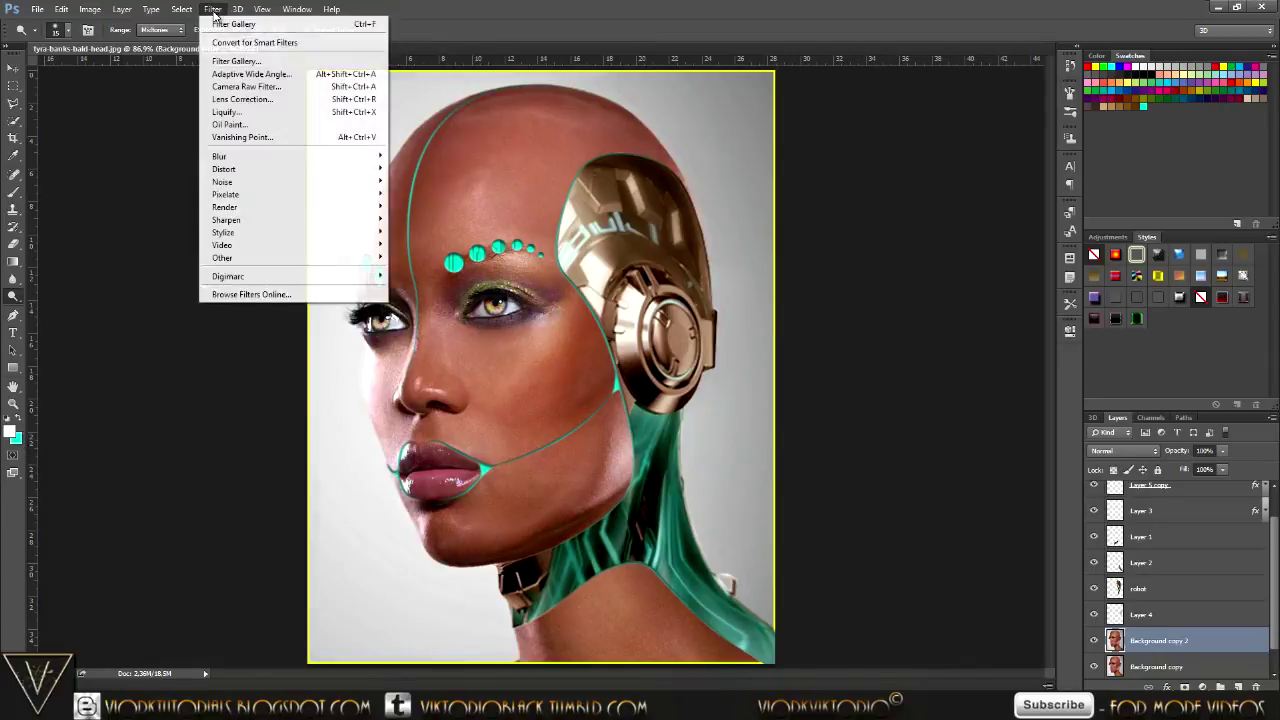
pyautogui.click(226, 62)
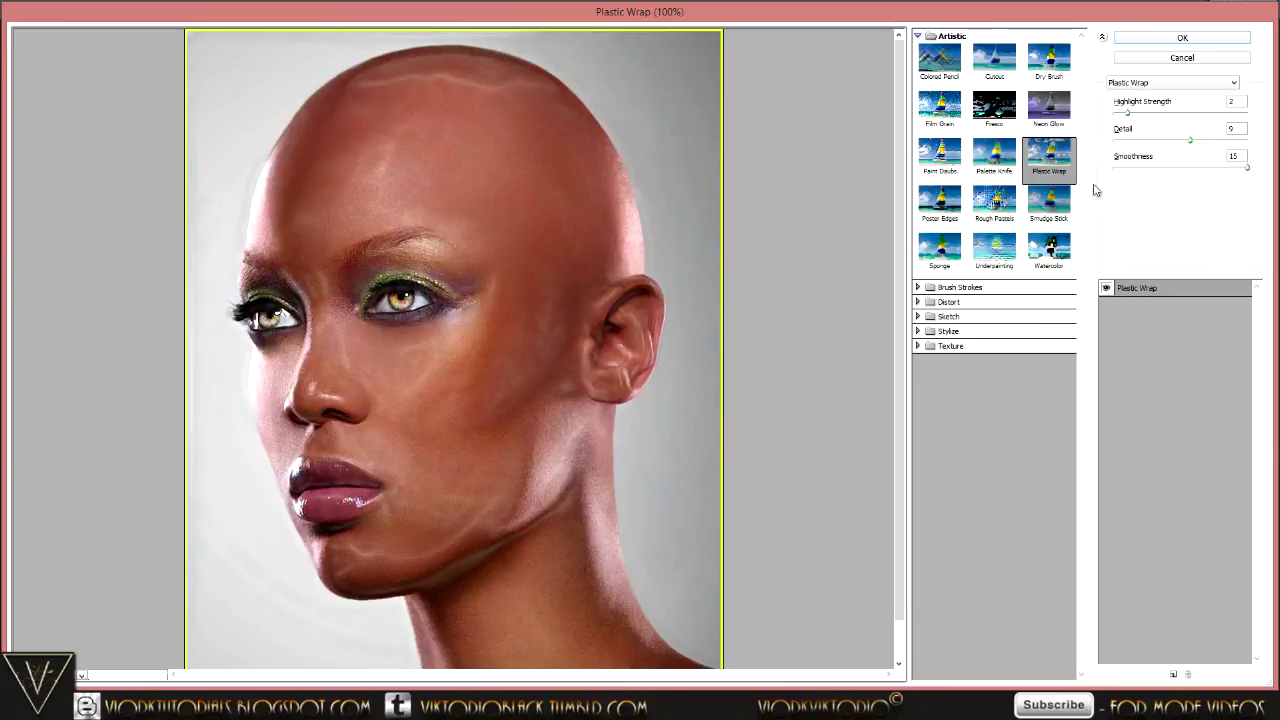
pyautogui.click(917, 288)
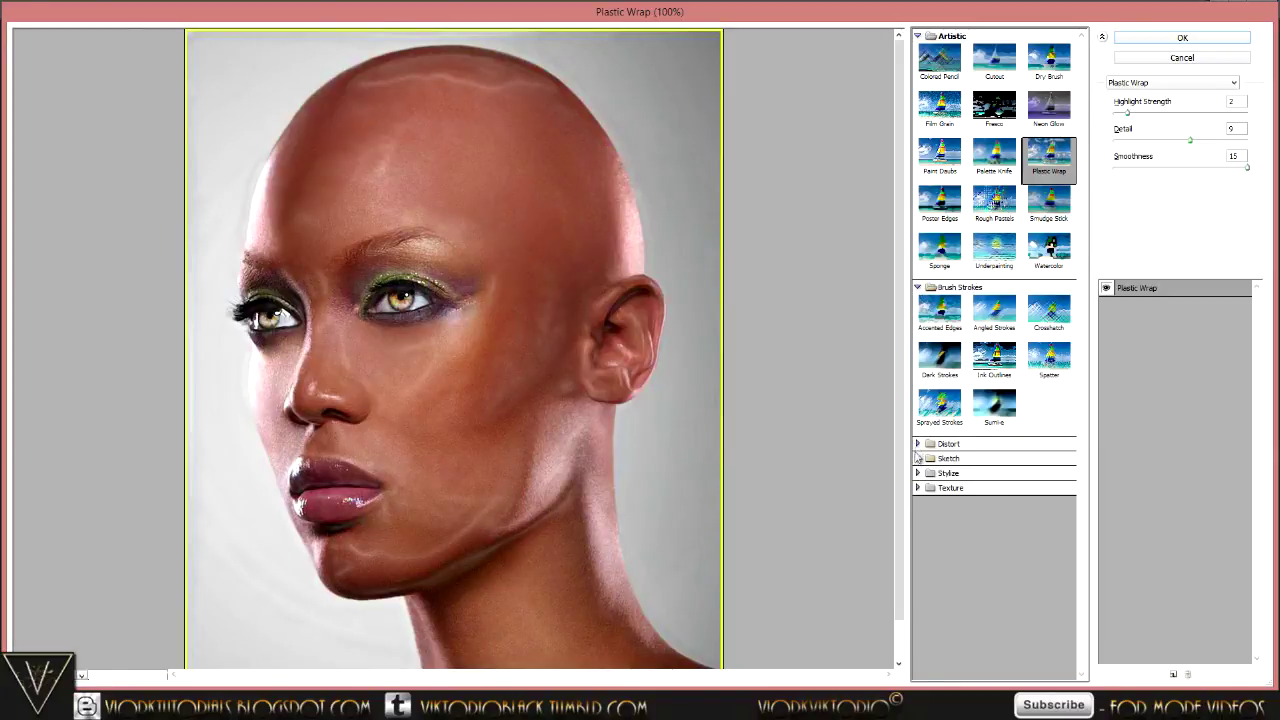
pyautogui.click(917, 445)
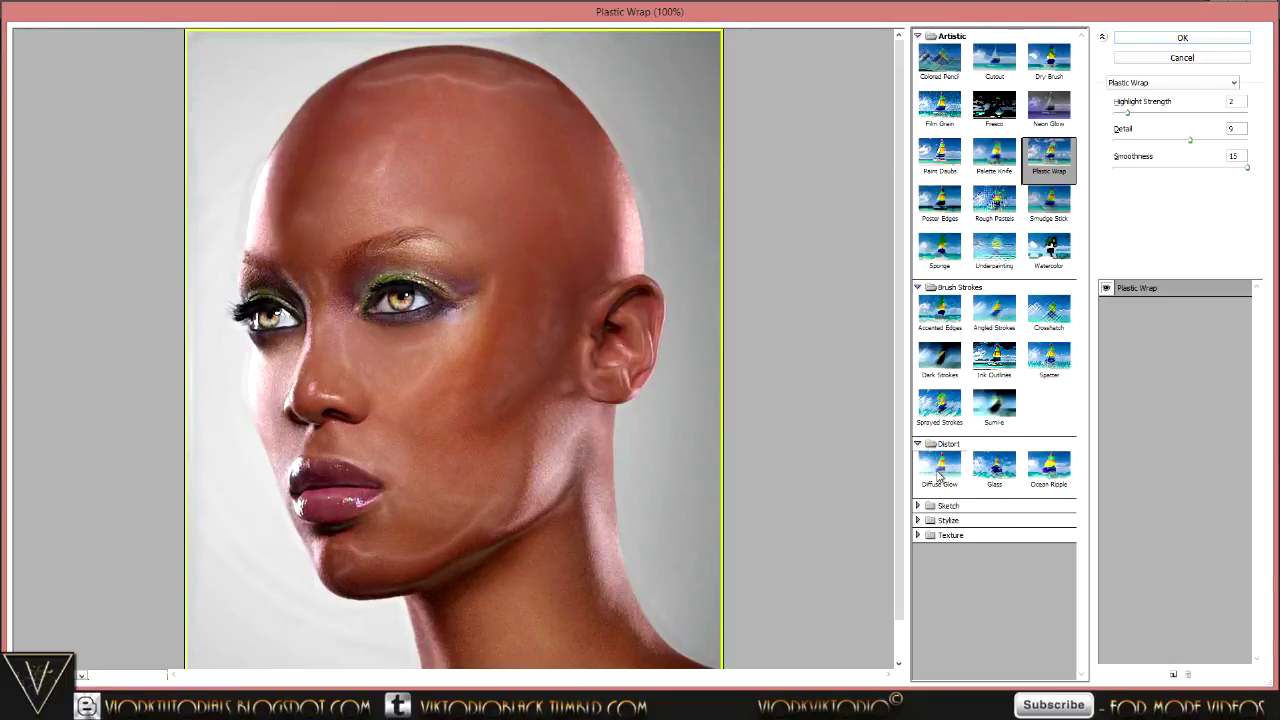
pyautogui.click(938, 475)
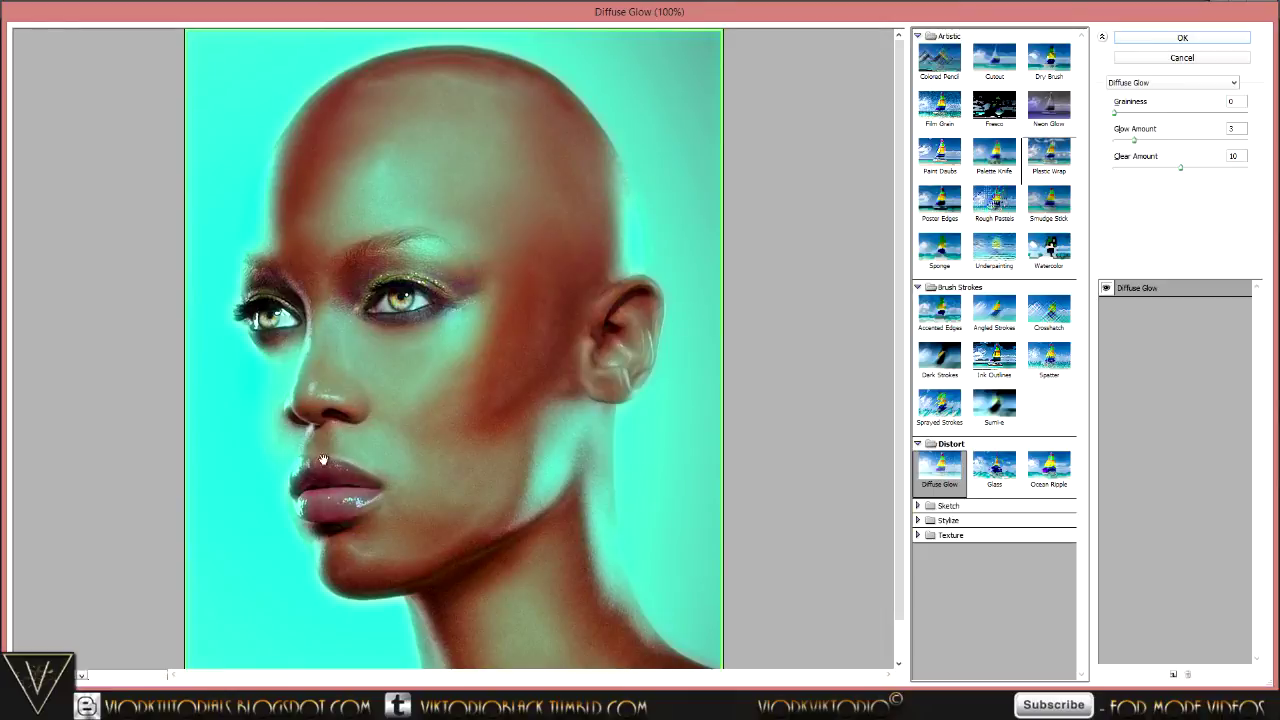
pyautogui.click(1160, 40)
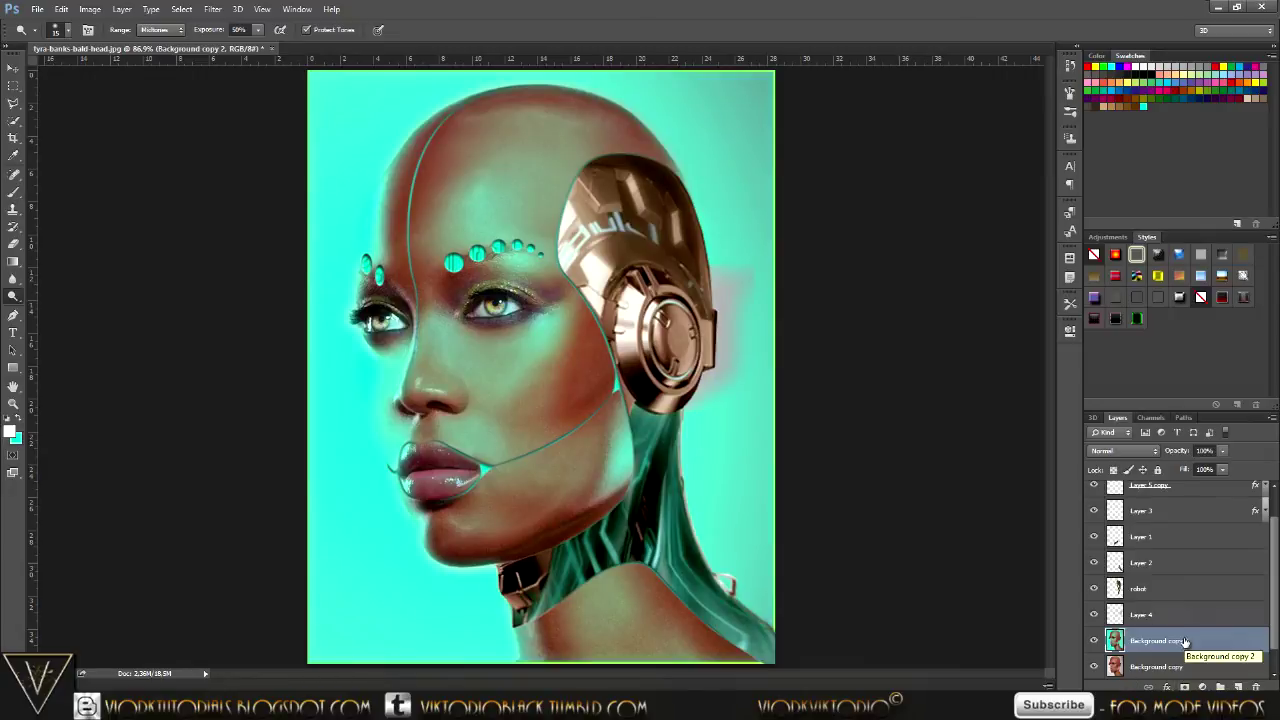
# Add a layer mask to Background copy 2 and pick a soft round brush at 0% hardness.
pyautogui.scroll(-1, 1195, 650)
pyautogui.click(1184, 687)
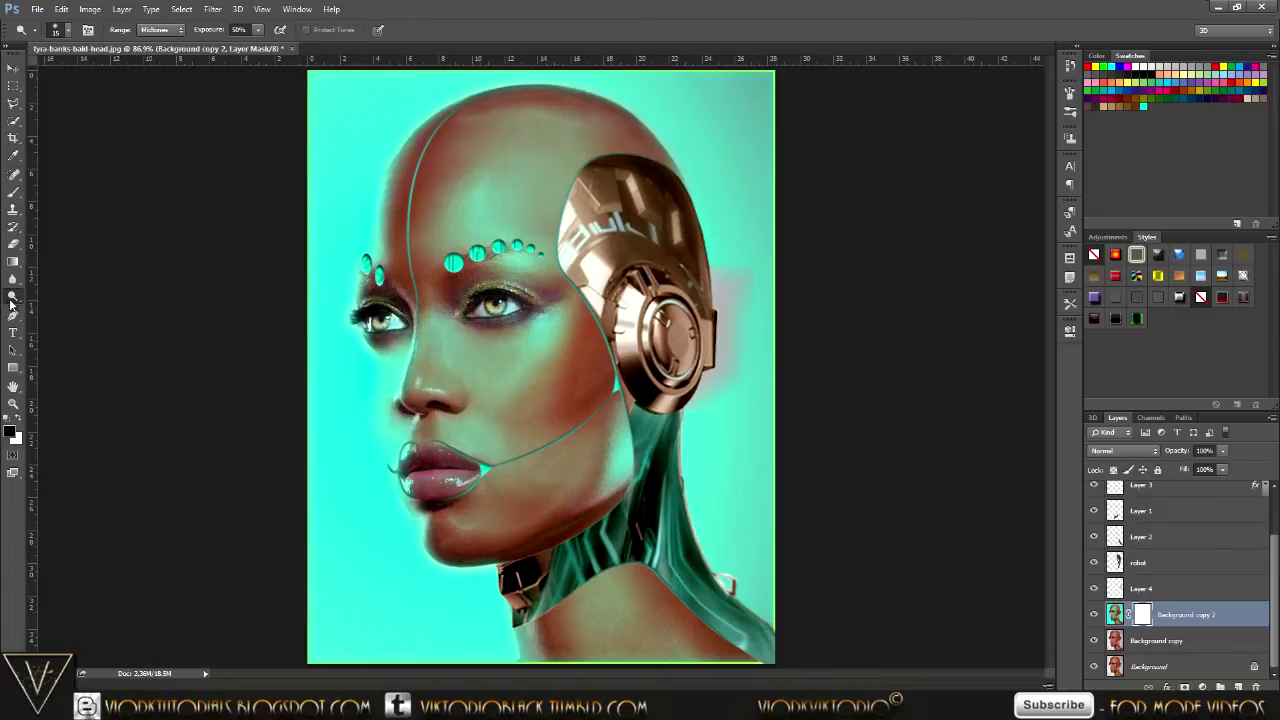
pyautogui.click(13, 192)
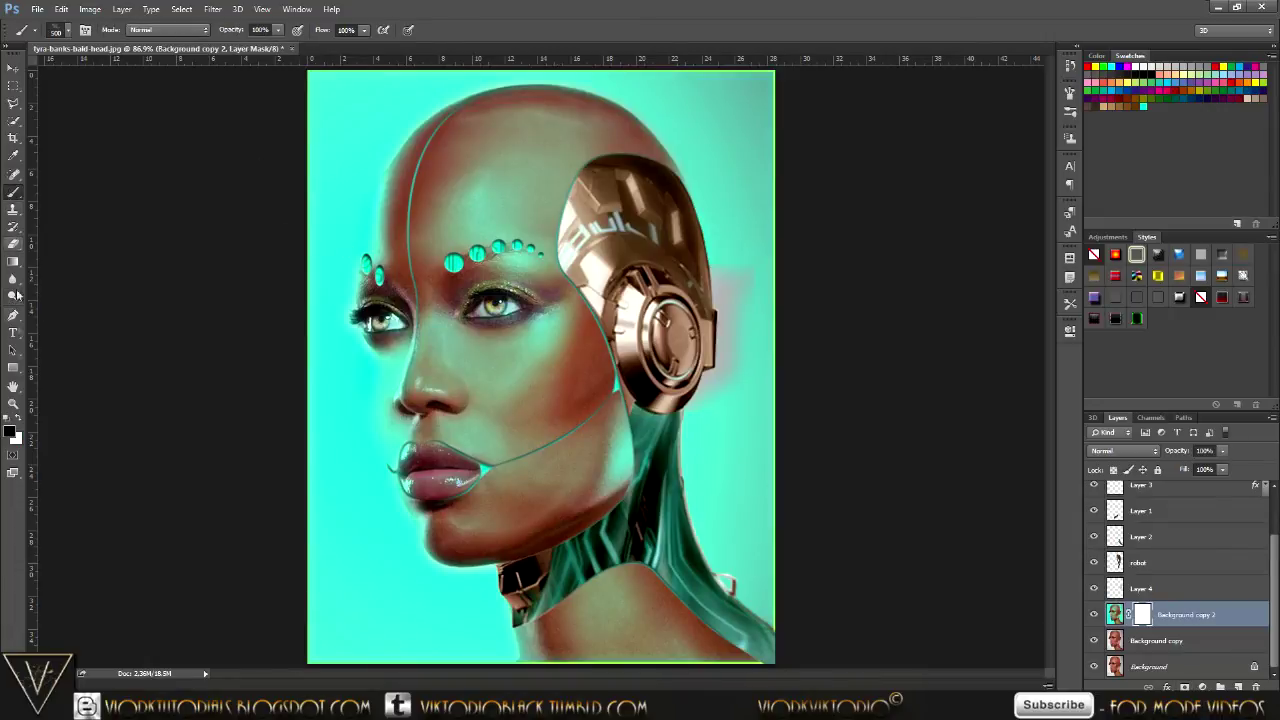
pyautogui.rightClick(490, 240)
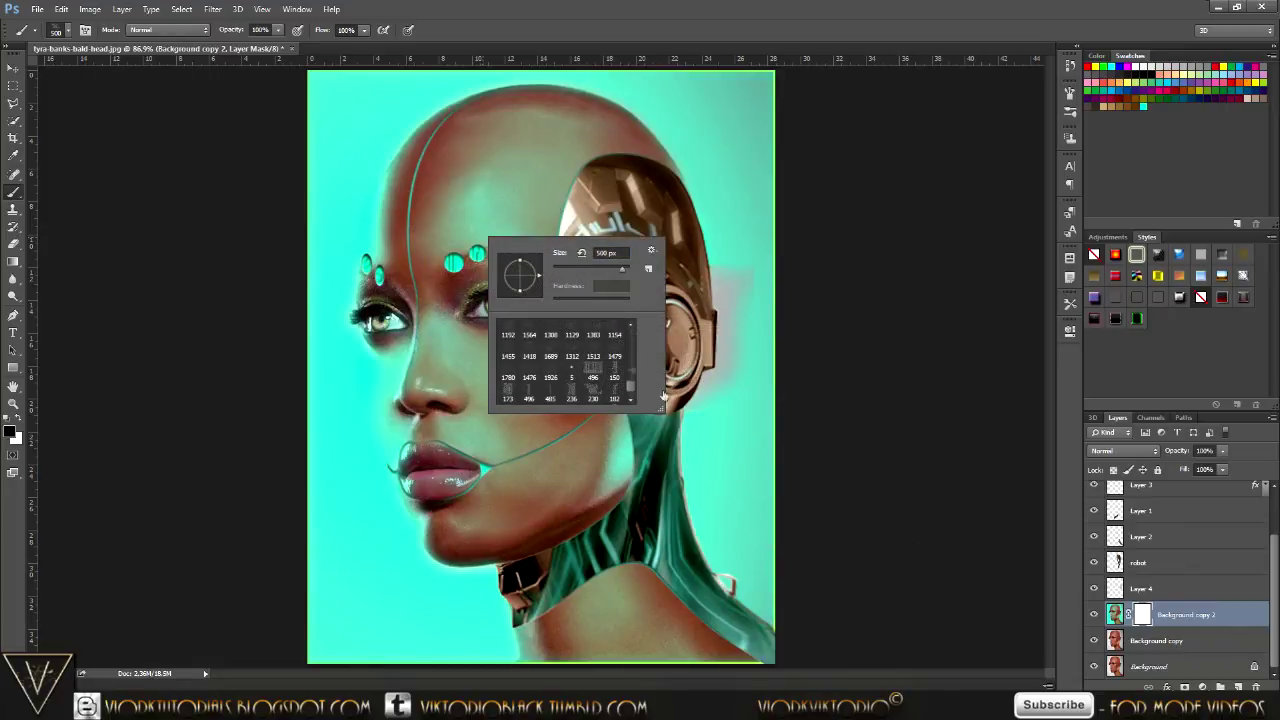
pyautogui.moveTo(631, 388); pyautogui.dragTo(631, 330)
pyautogui.click(597, 329)
pyautogui.click(597, 327)
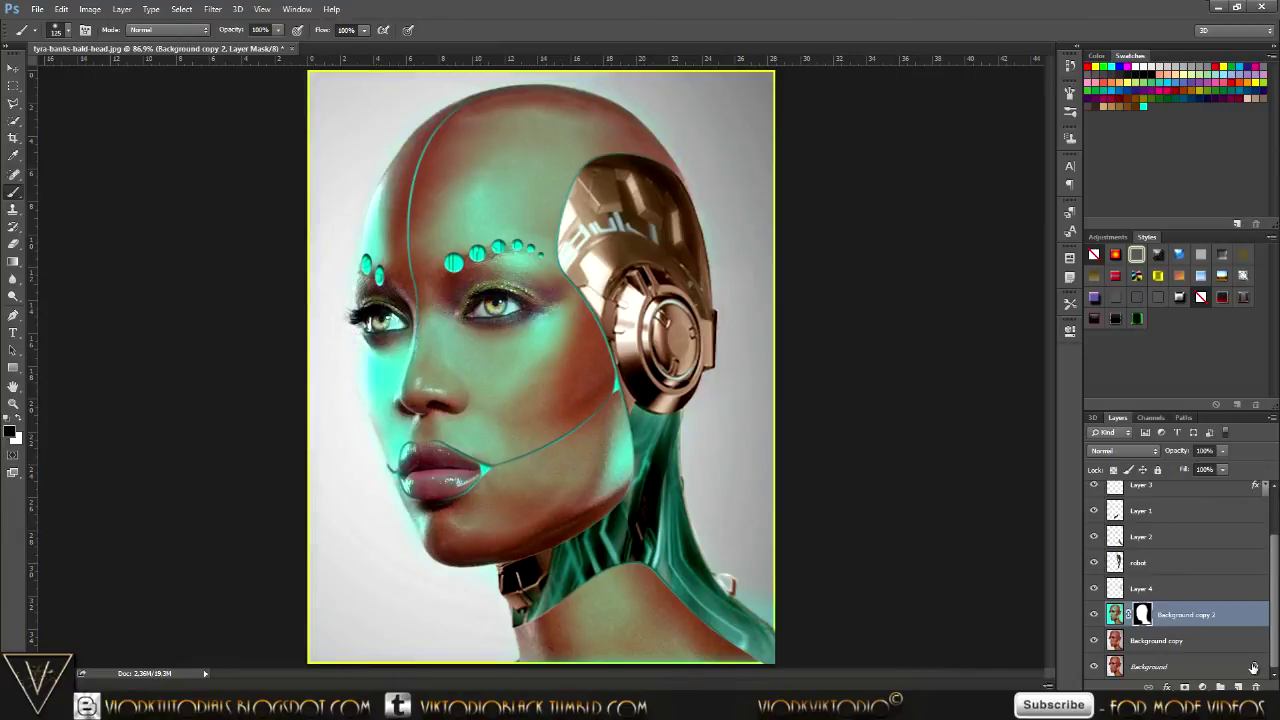
pyautogui.scroll(2, 1225, 611)
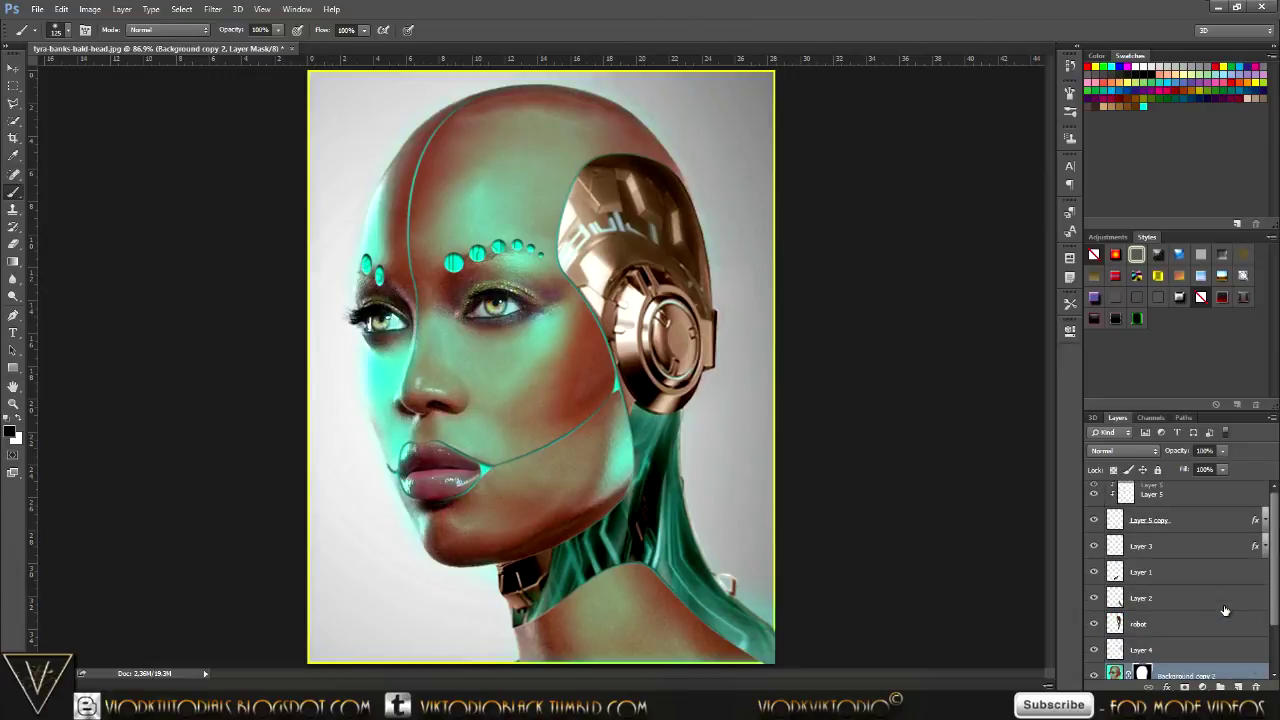
# Add Layer 6 above Layer 5 and paint cyan over both eyes with a 100 brush.
pyautogui.click(1218, 497)
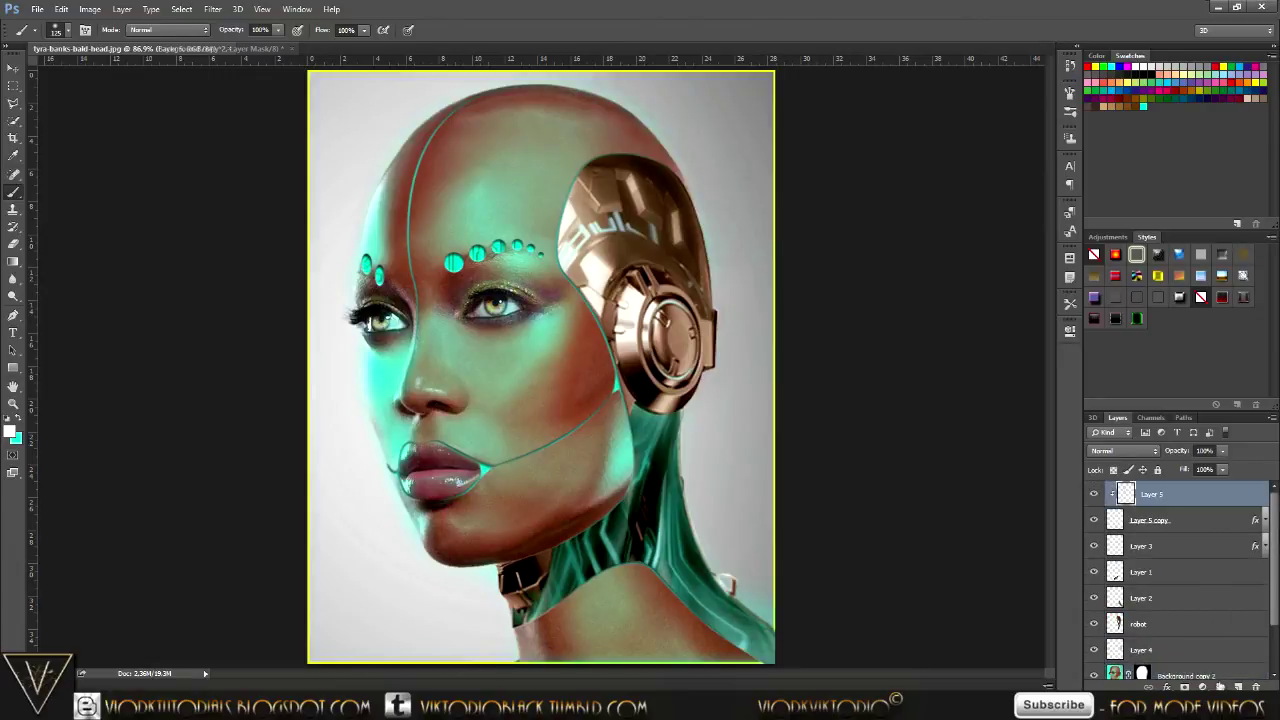
pyautogui.click(1238, 687)
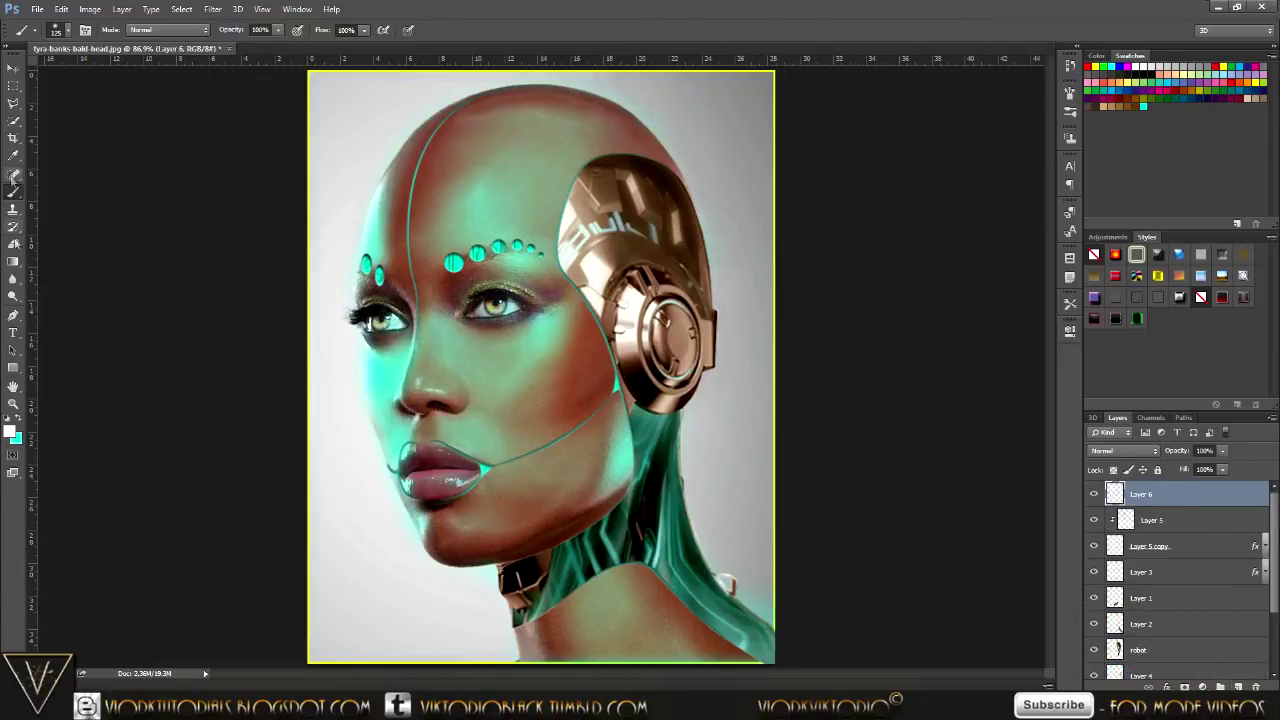
pyautogui.click(18, 418)
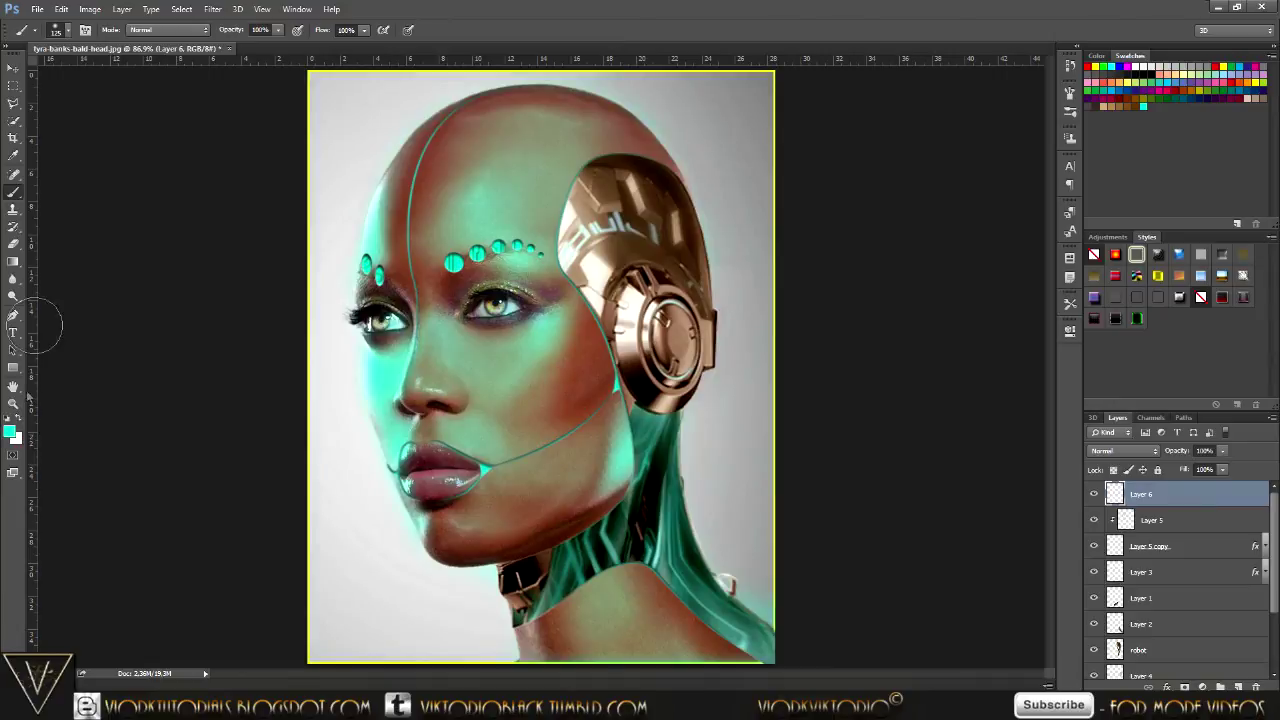
pyautogui.press('[')
pyautogui.press('[')
pyautogui.press('[')
pyautogui.press('[')
pyautogui.click(496, 306)
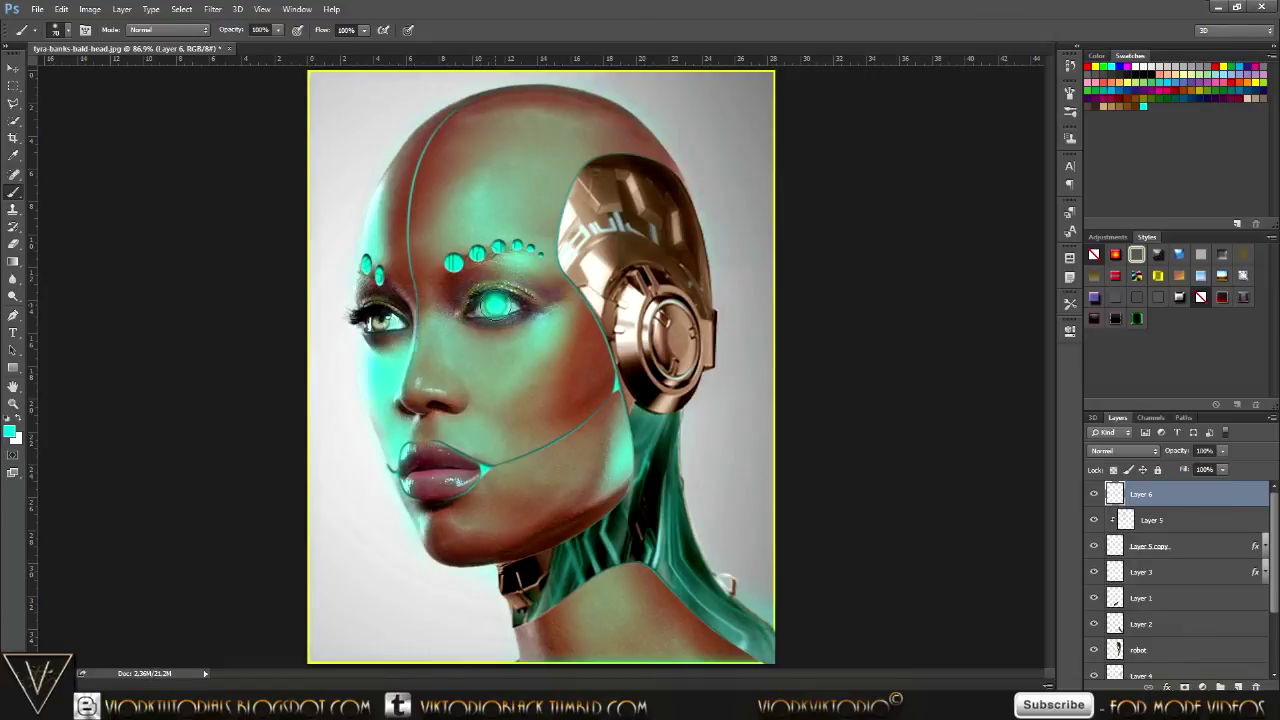
pyautogui.click(375, 318)
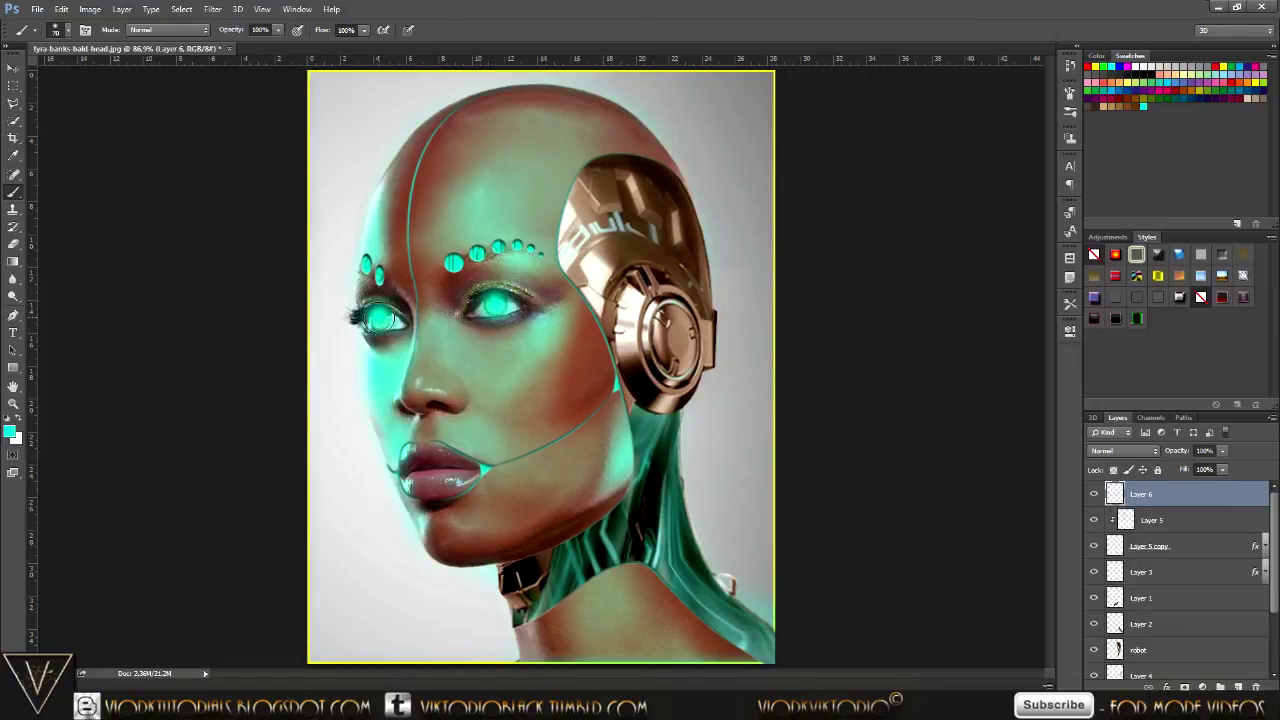
pyautogui.click(1140, 450)
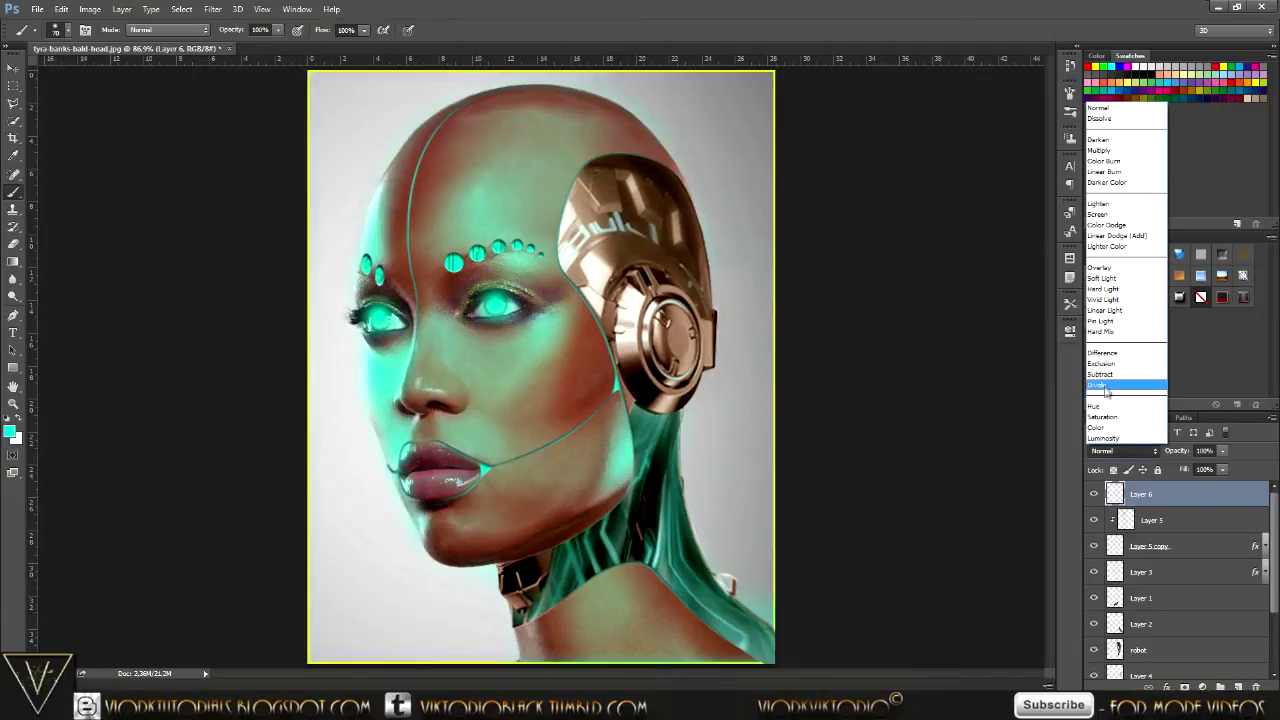
# Try Pin Light, then set Layer 6's blend mode to Divide so the eyes glow red.
pyautogui.click(1109, 321)
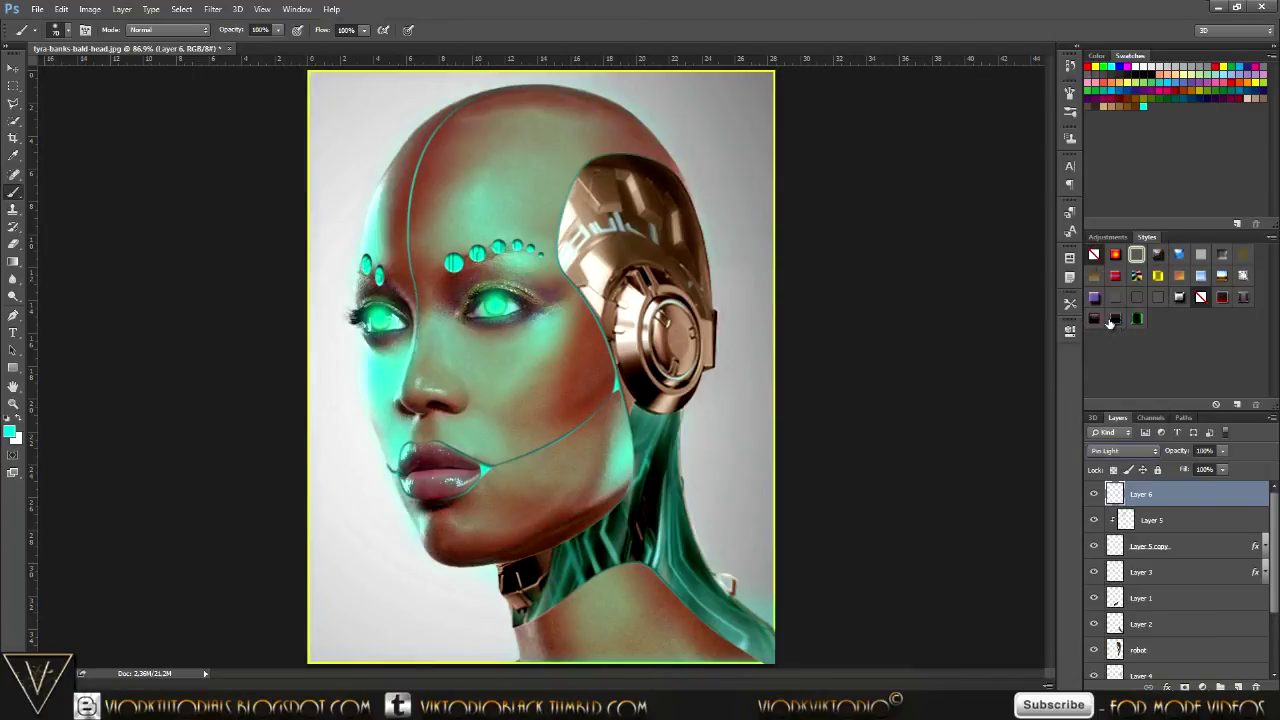
pyautogui.scroll(-2, 1137, 450)
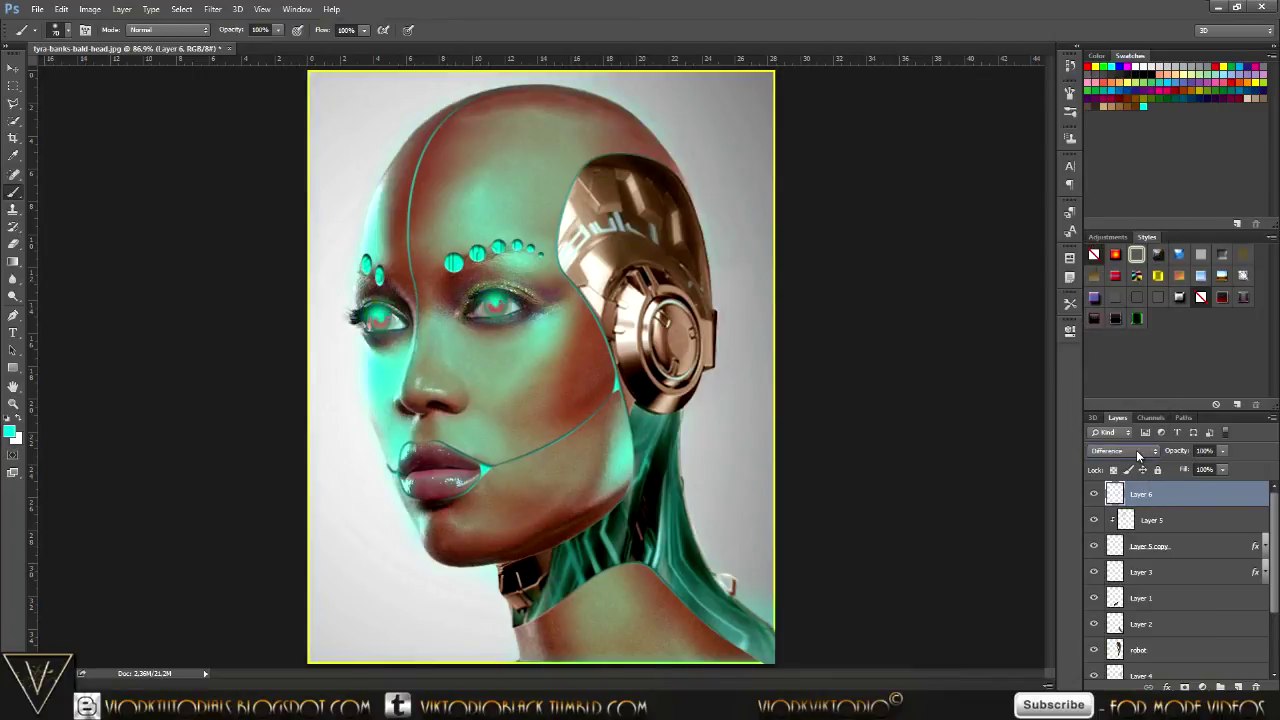
pyautogui.scroll(-1, 1136, 450)
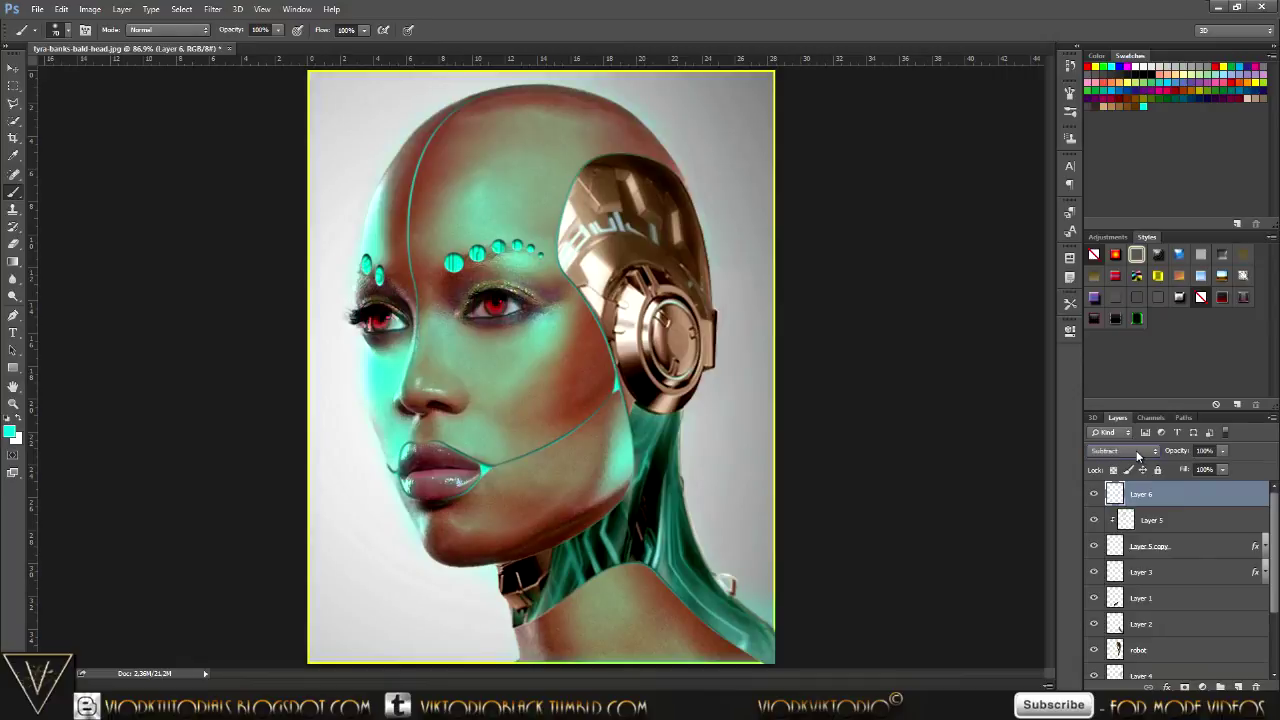
pyautogui.scroll(-1, 1136, 450)
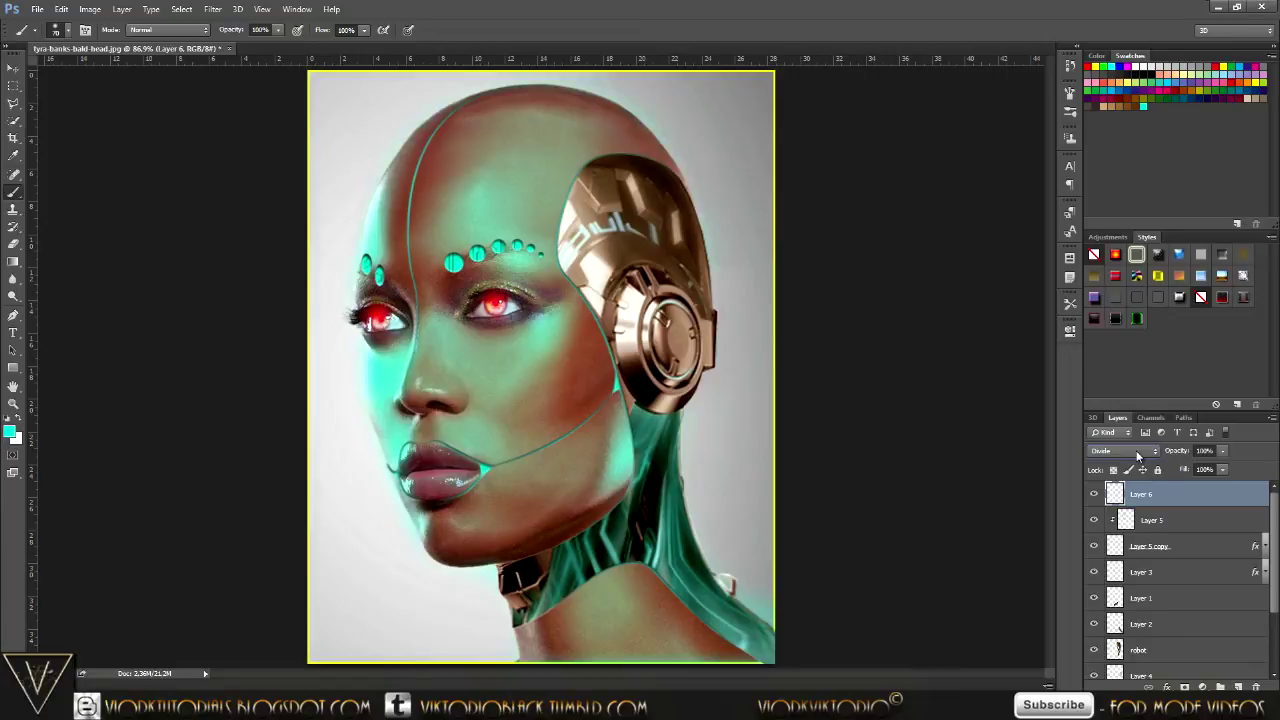
pyautogui.scroll(-1, 1136, 450)
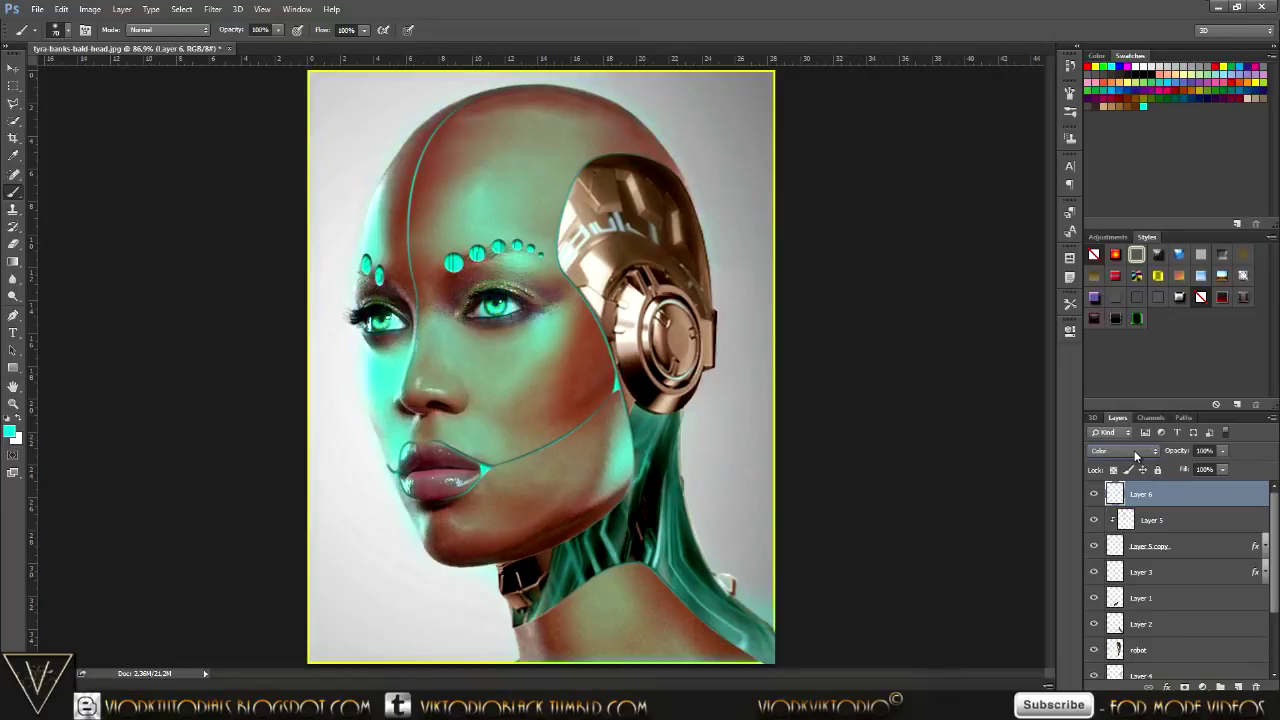
pyautogui.scroll(-1, 1134, 450)
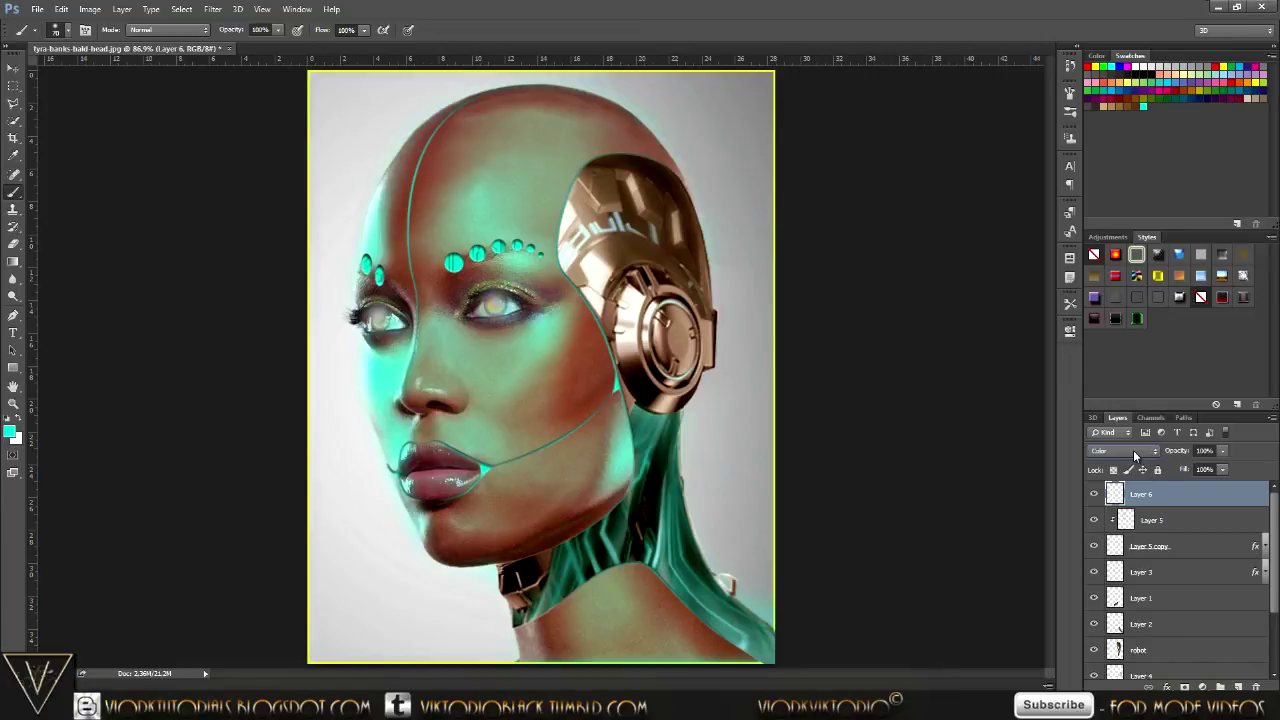
pyautogui.scroll(1, 1133, 450)
pyautogui.scroll(1, 1133, 450)
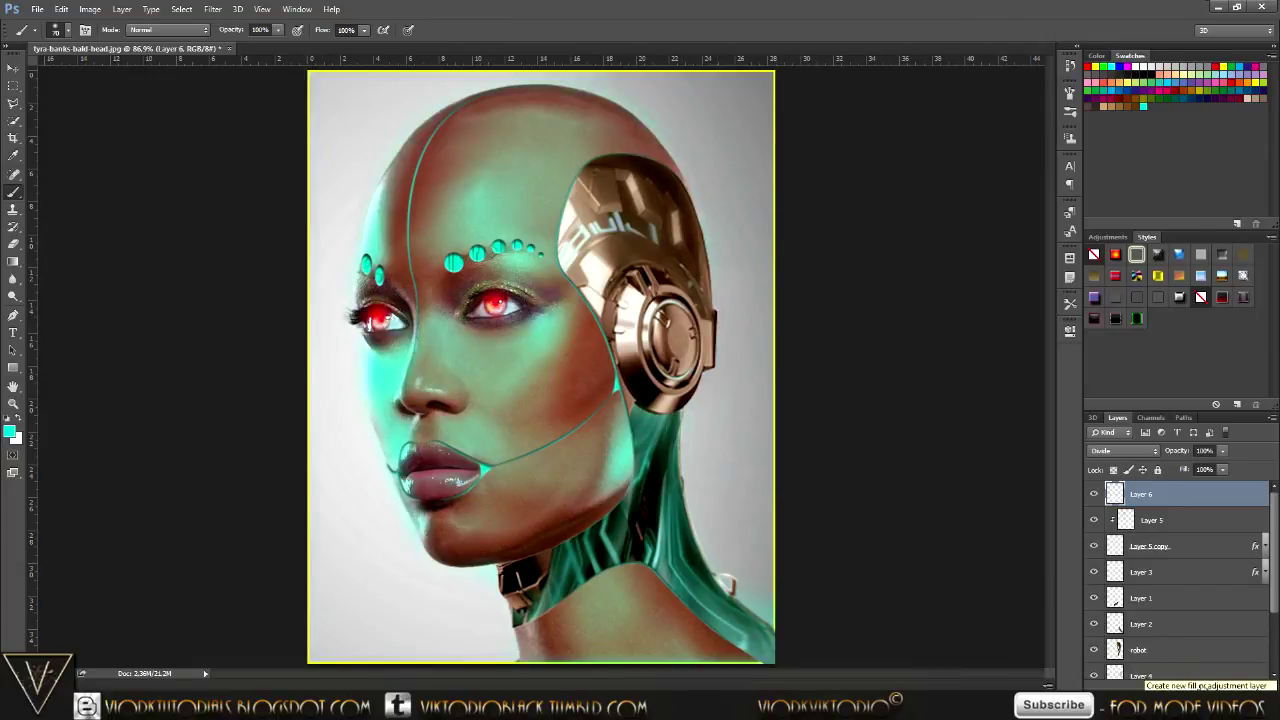
pyautogui.click(1202, 688)
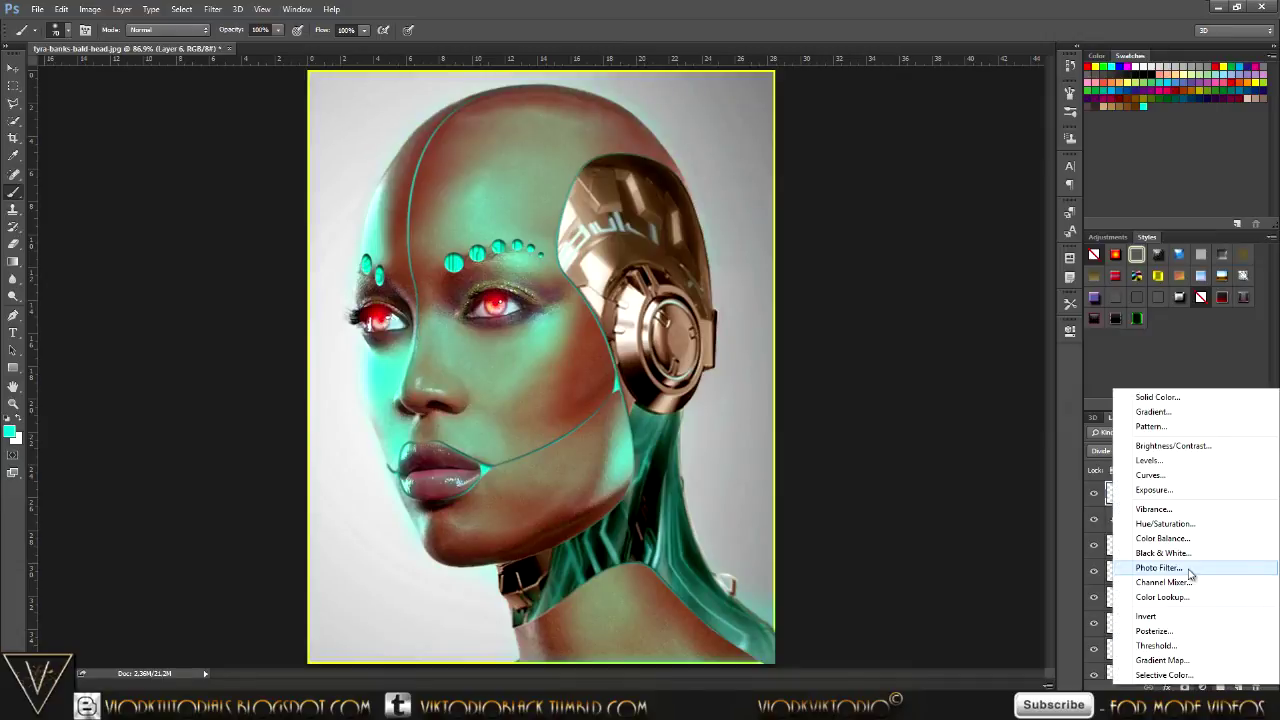
# Add a Photo Filter adjustment layer using the Underwater filter at 25% density.
pyautogui.click(1185, 567)
pyautogui.click(884, 364)
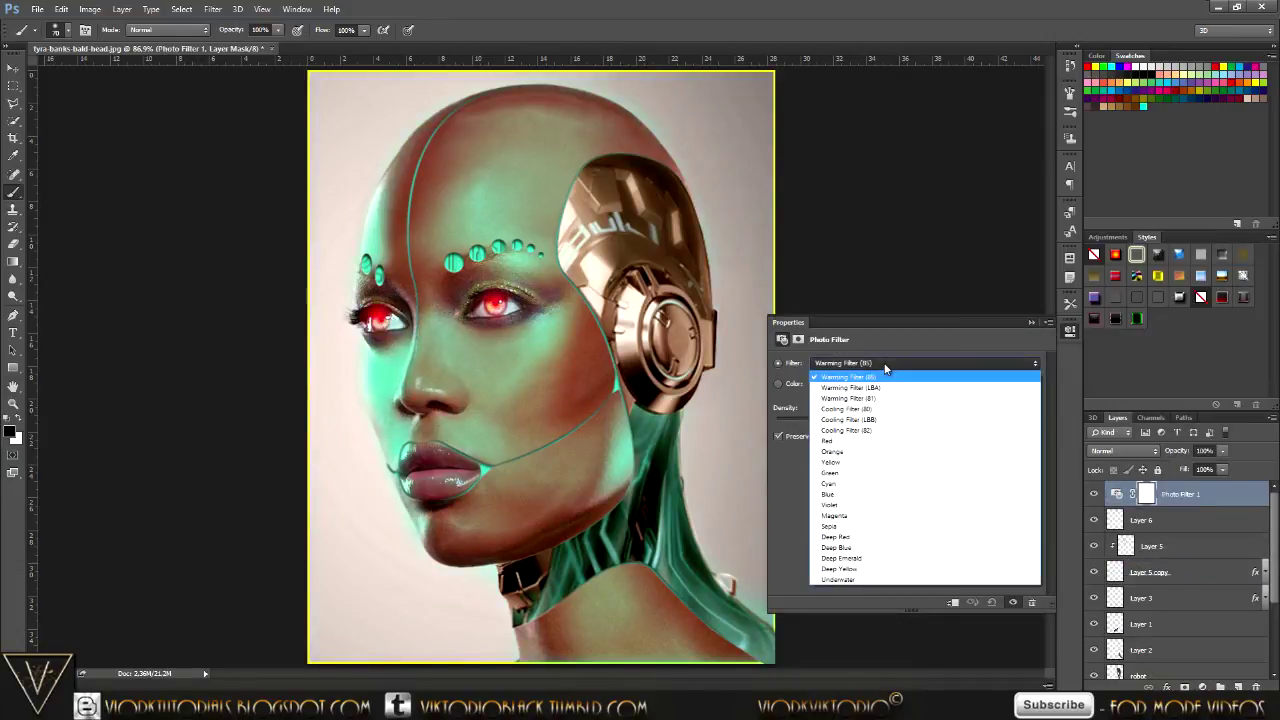
pyautogui.click(867, 579)
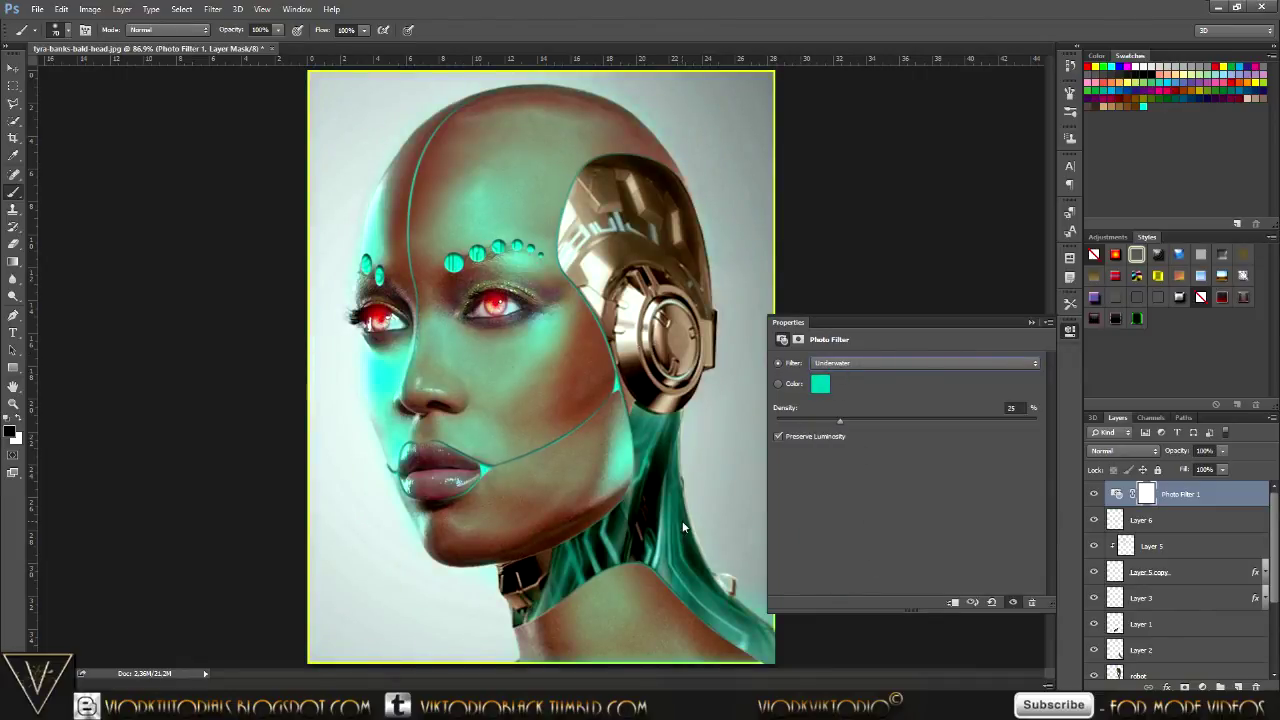
pyautogui.click(1030, 322)
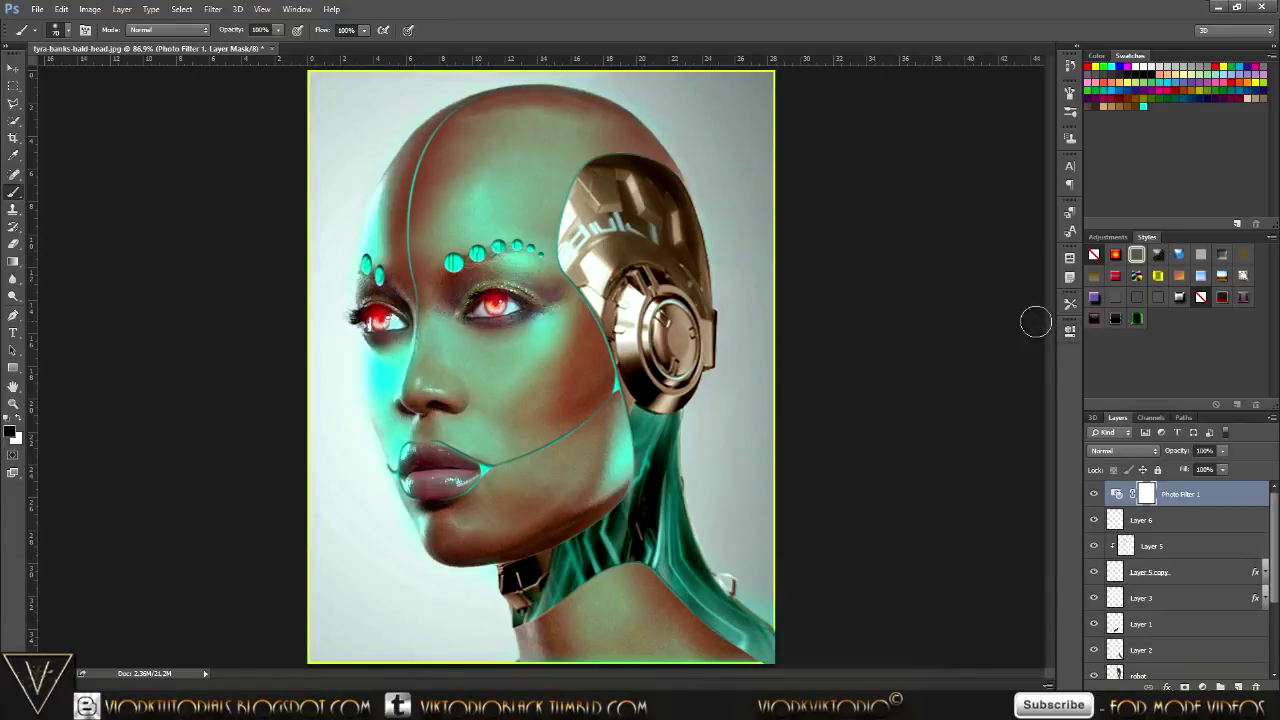
pyautogui.click(1202, 687)
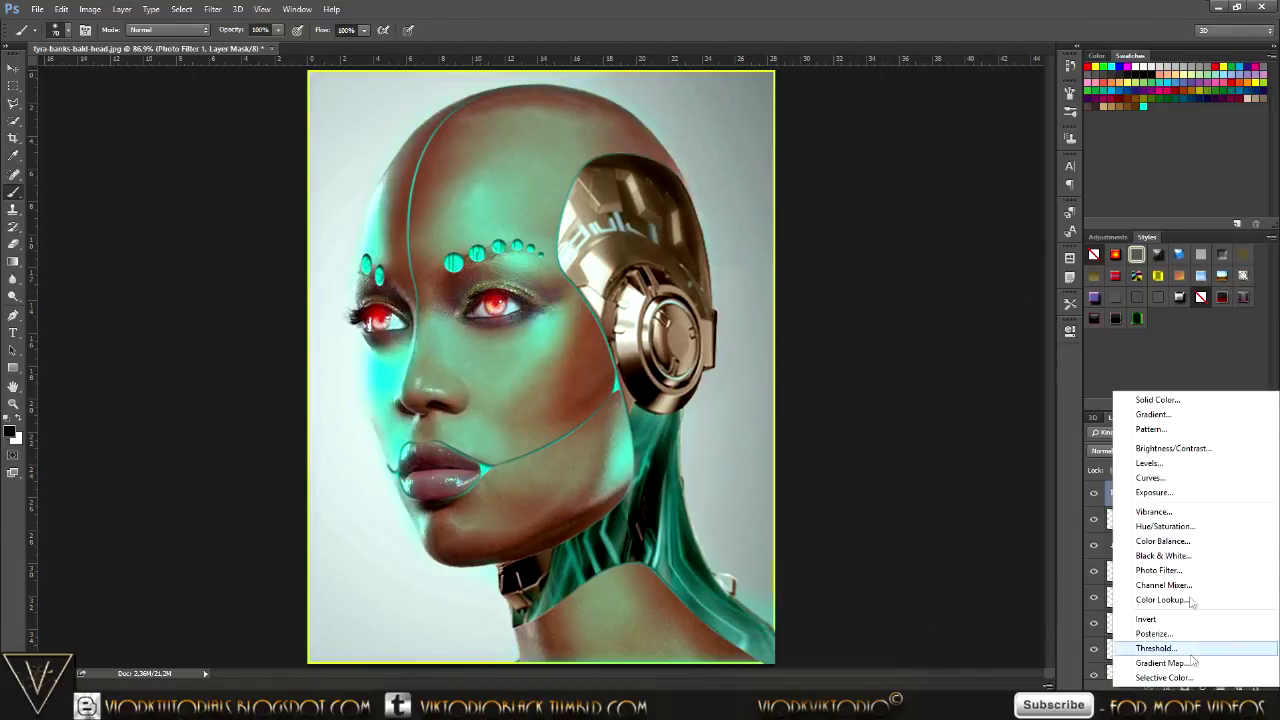
# Add a Curves layer raising Blue shadows to output 28 and lowering Blue highlights to 223.
pyautogui.click(1150, 478)
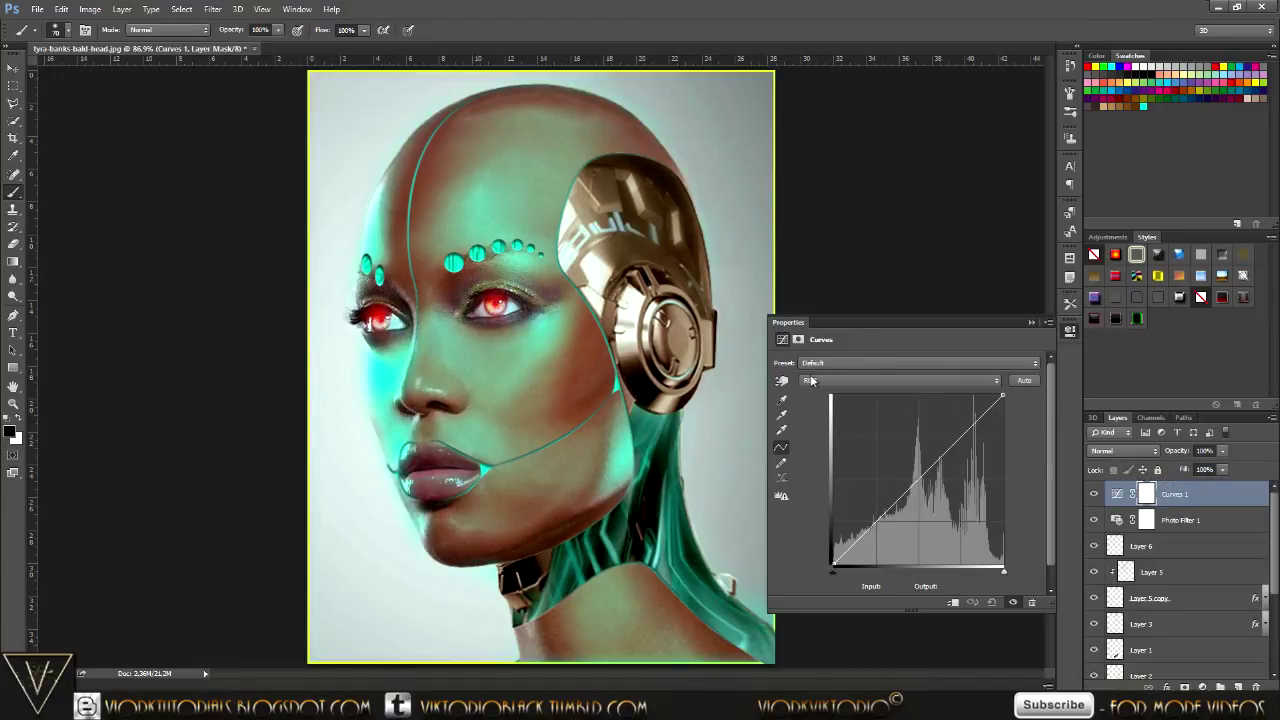
pyautogui.click(822, 380)
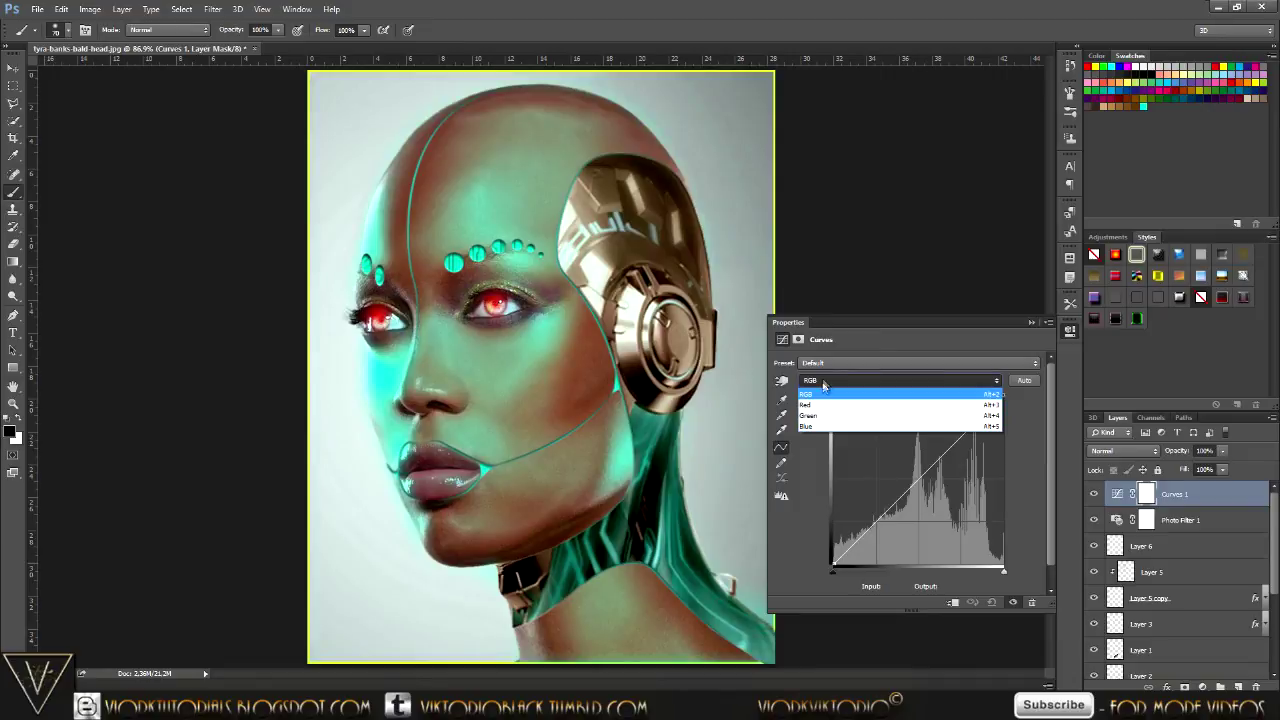
pyautogui.click(824, 418)
pyautogui.moveTo(831, 565); pyautogui.dragTo(828, 543)
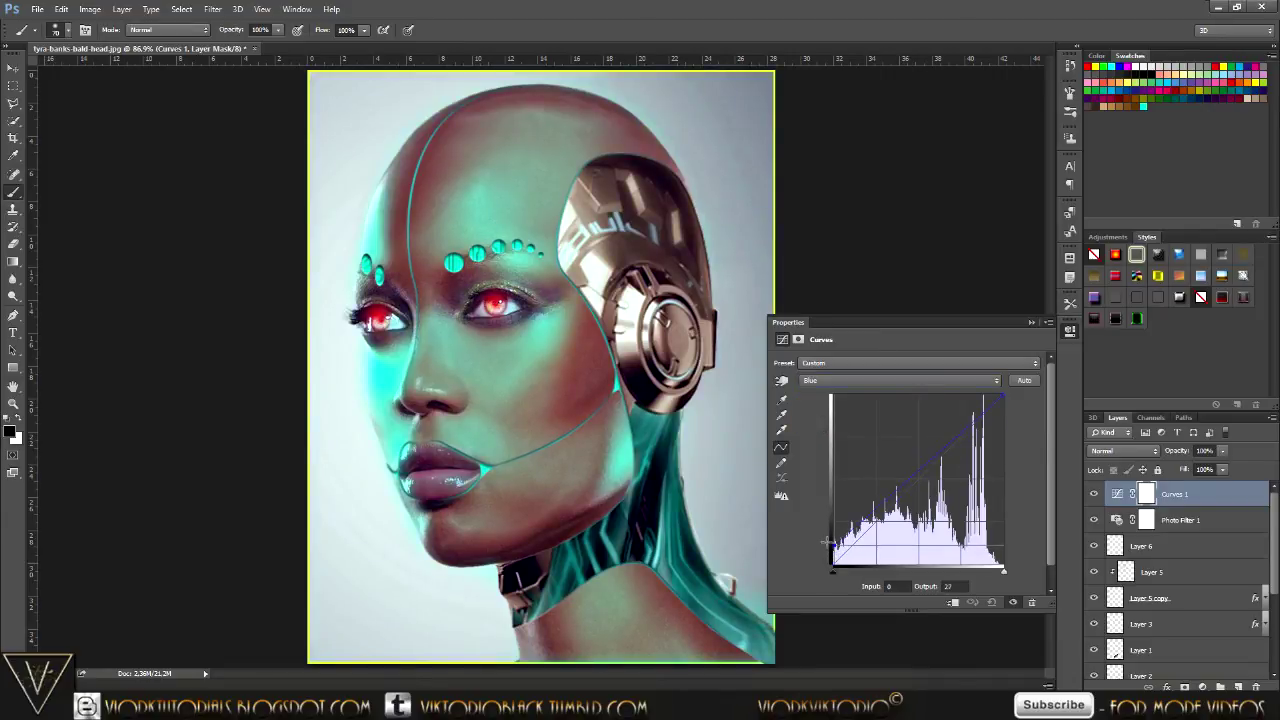
pyautogui.moveTo(828, 543); pyautogui.dragTo(829, 541)
pyautogui.moveTo(1005, 396); pyautogui.dragTo(1013, 417)
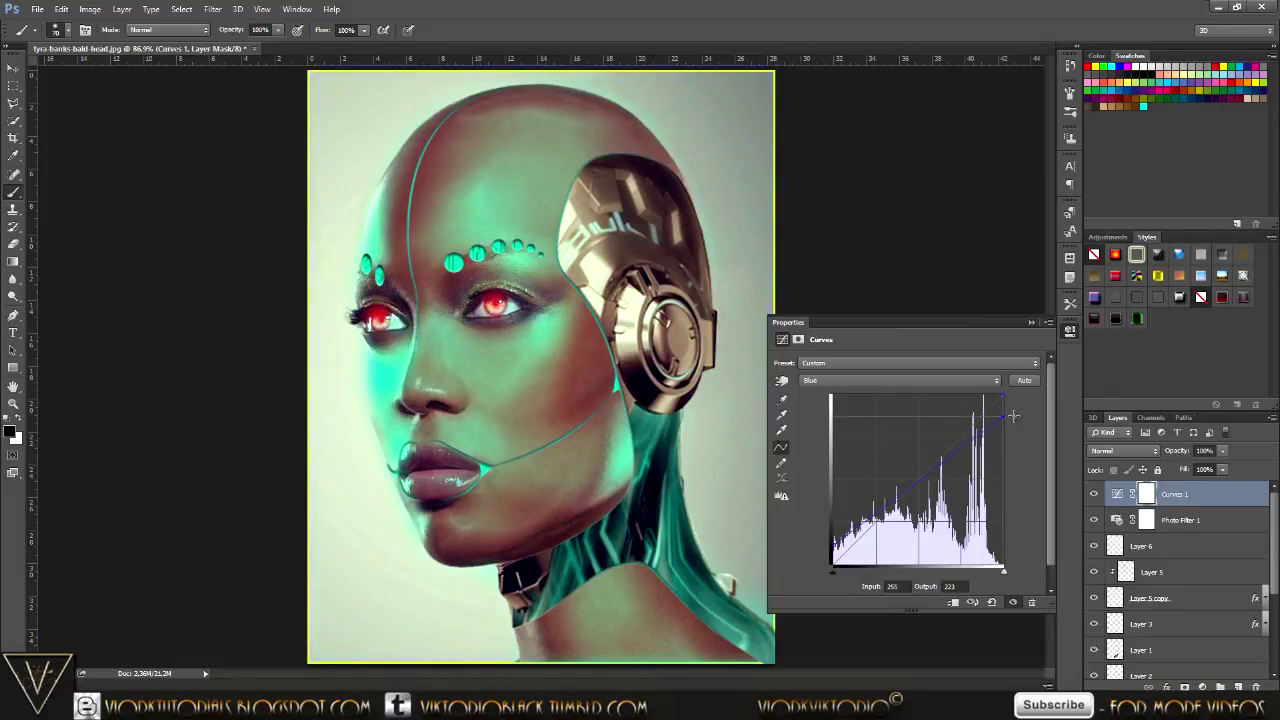
pyautogui.click(1031, 322)
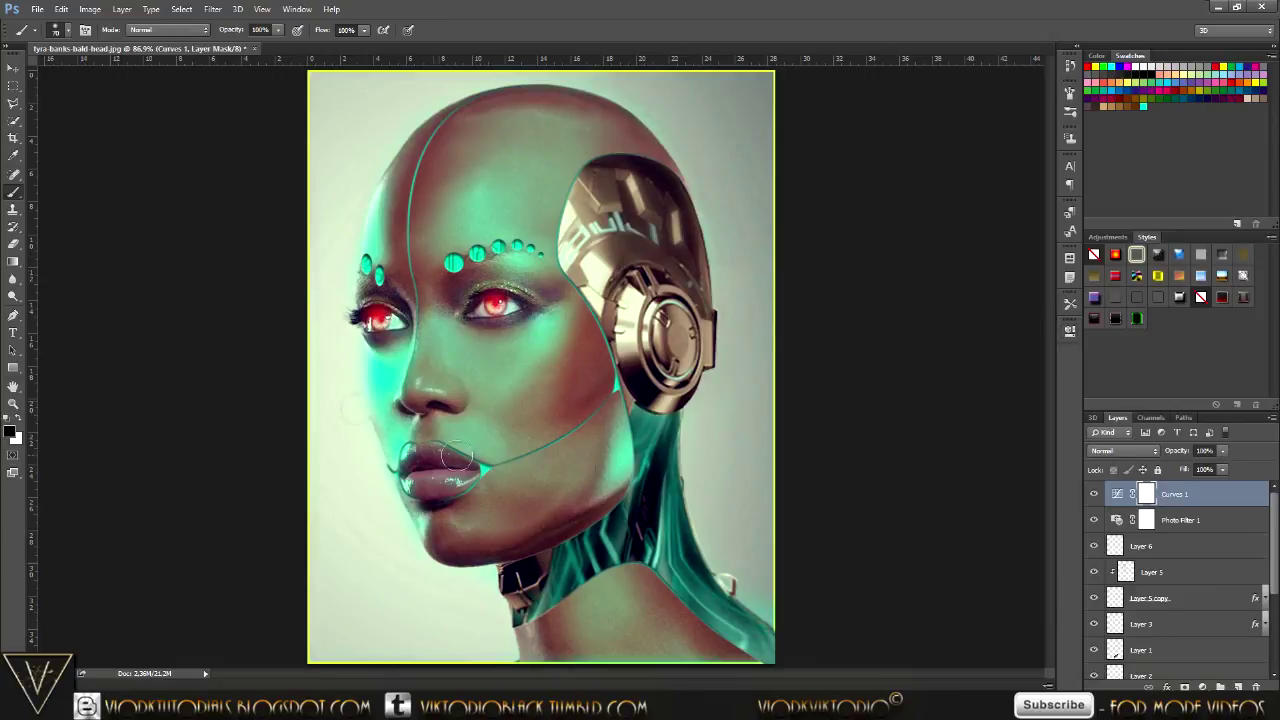